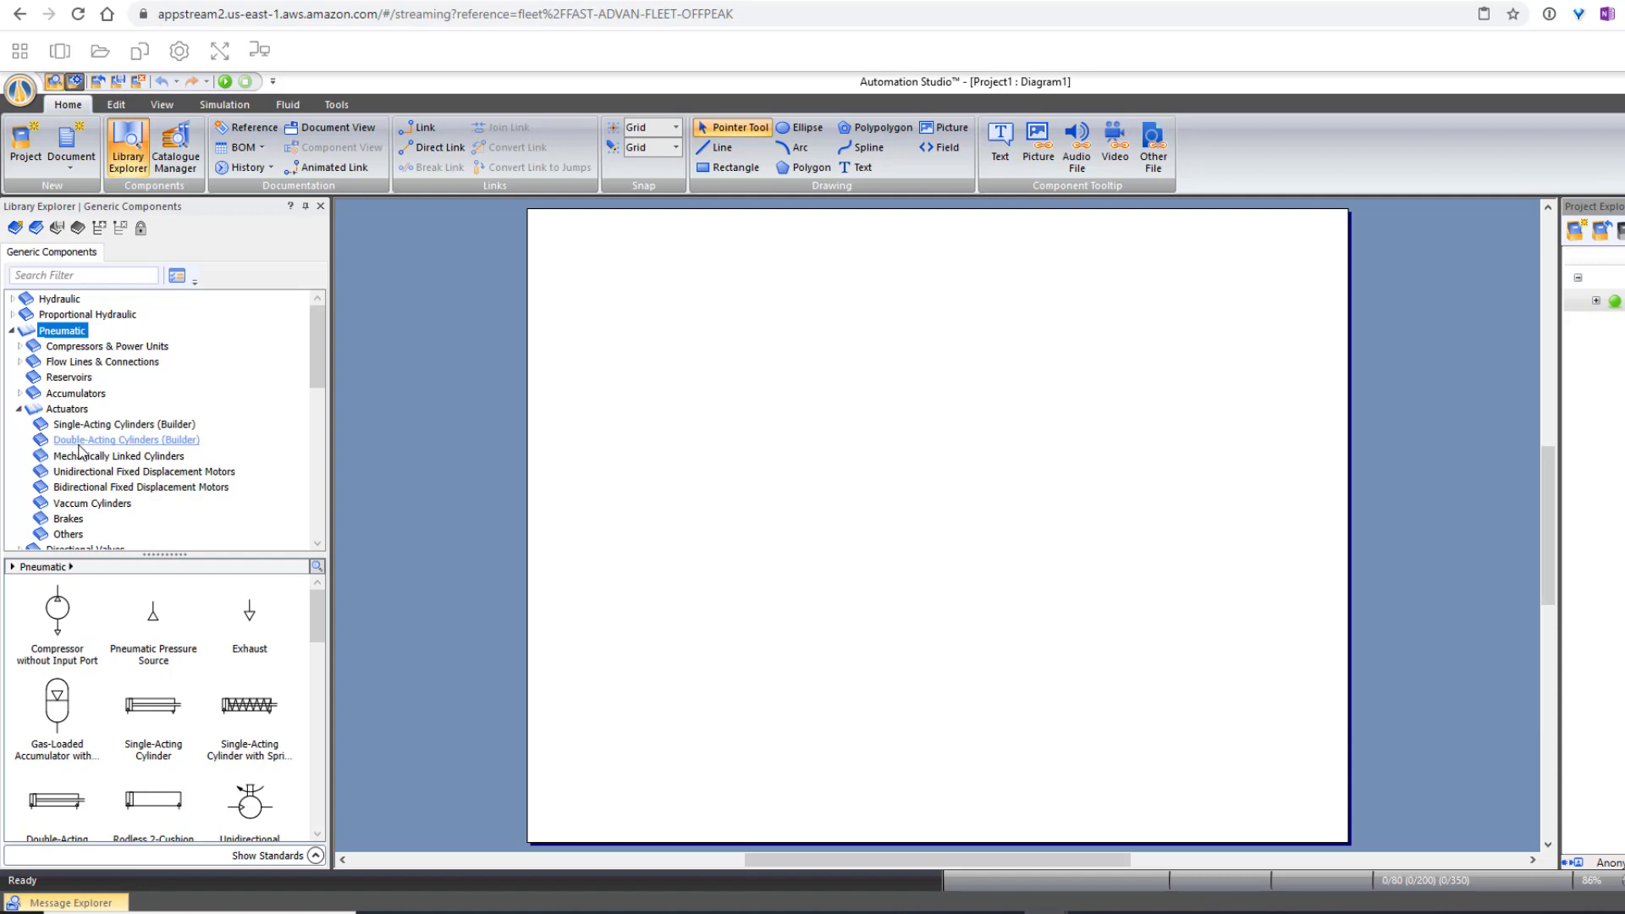
Step: Place a pneumatic Double-Acting Cylinder from the Double-Acting Cylinders (Builder) library in the upper part of the empty diagram
click(81, 442)
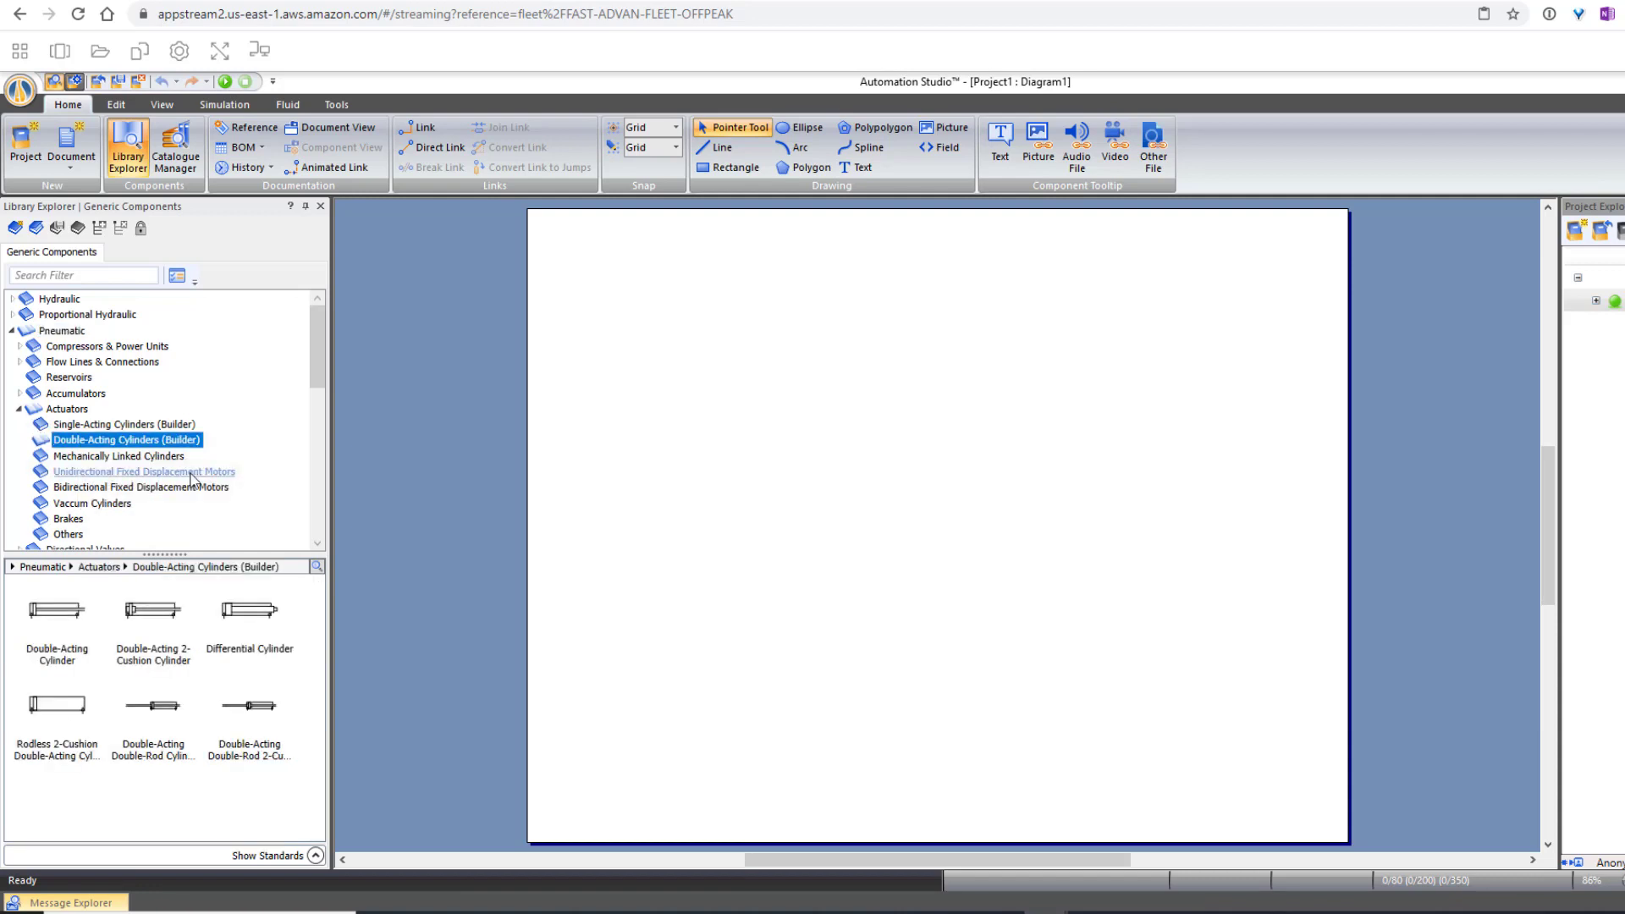
scroll(169, 474, down, 1)
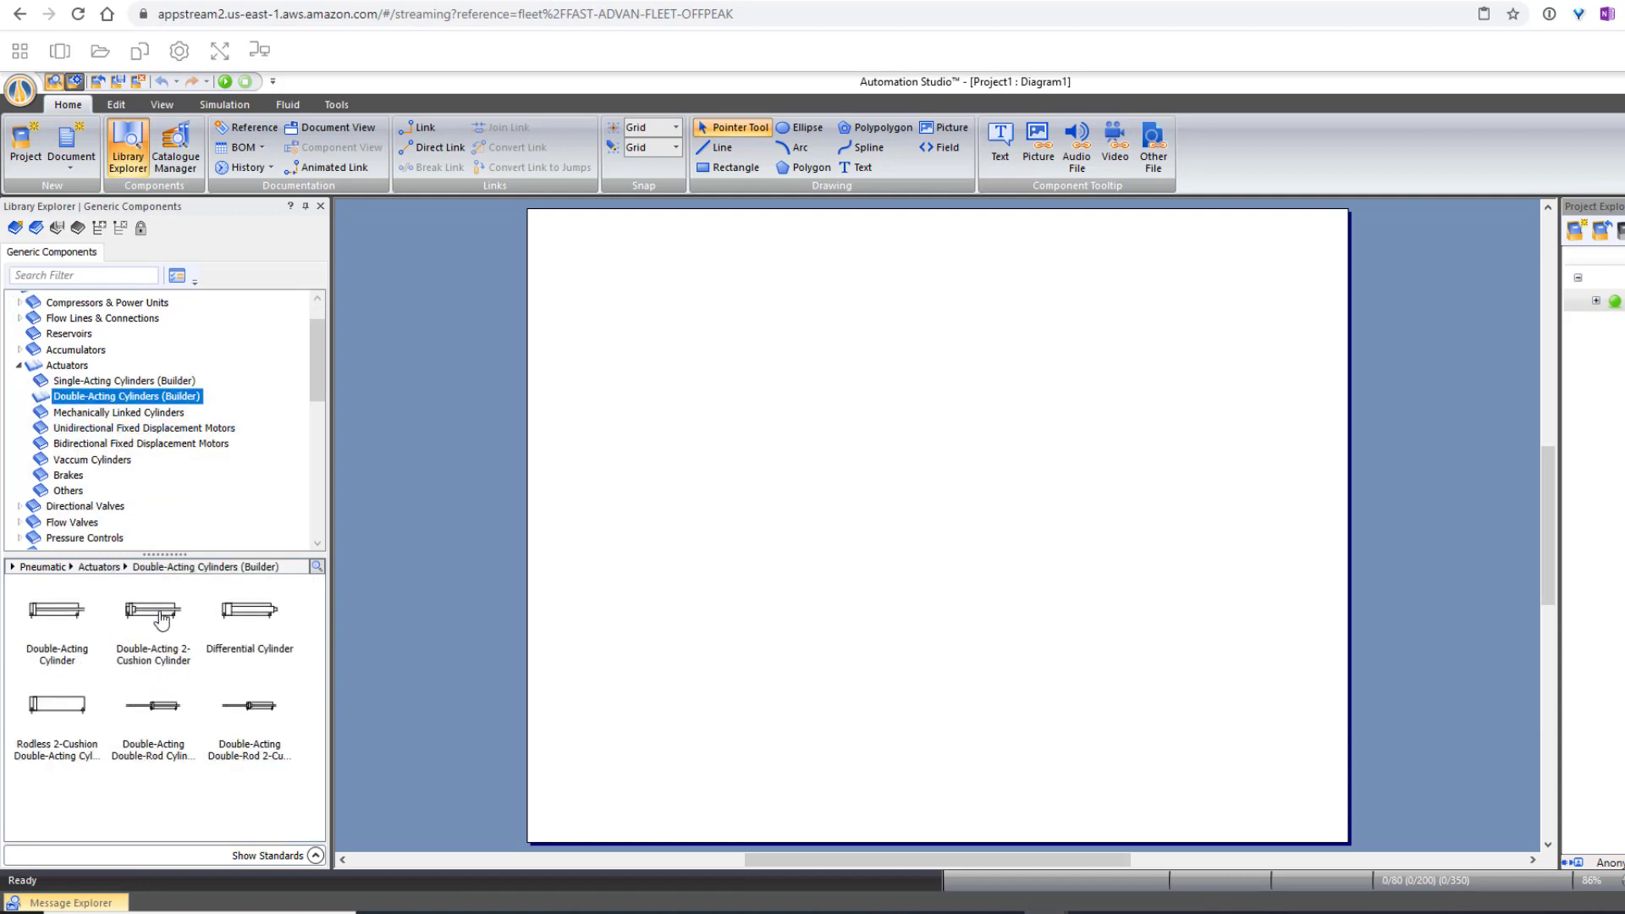
mouse_move(157, 631)
mouse_move(53, 618)
drag(52, 618, 833, 422)
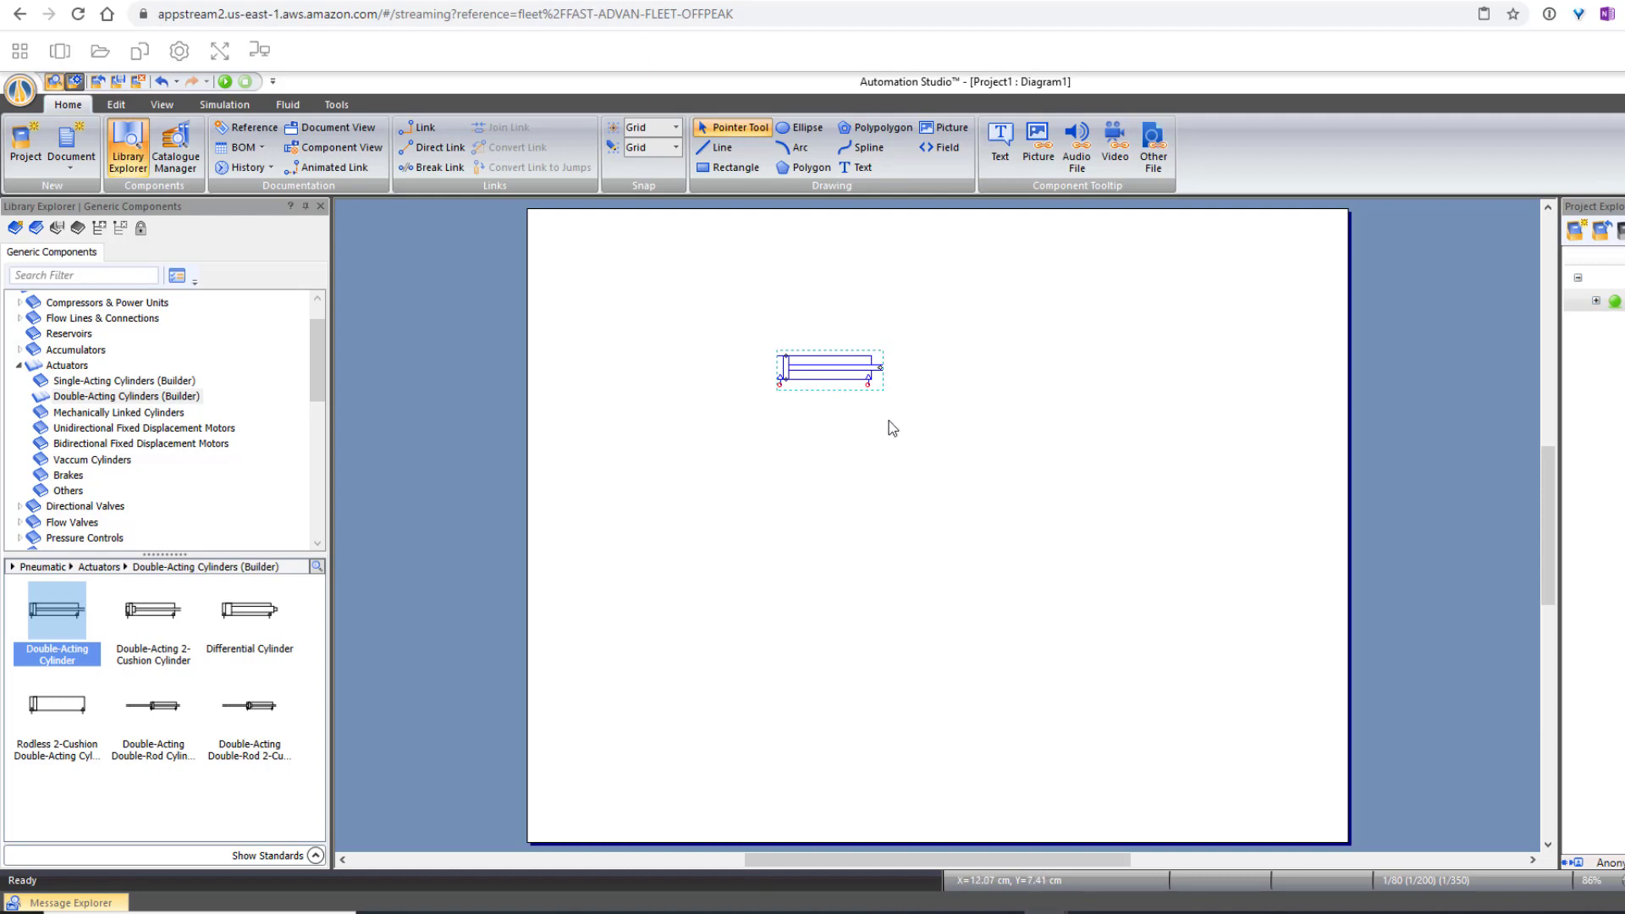
scroll(888, 420, up, 4)
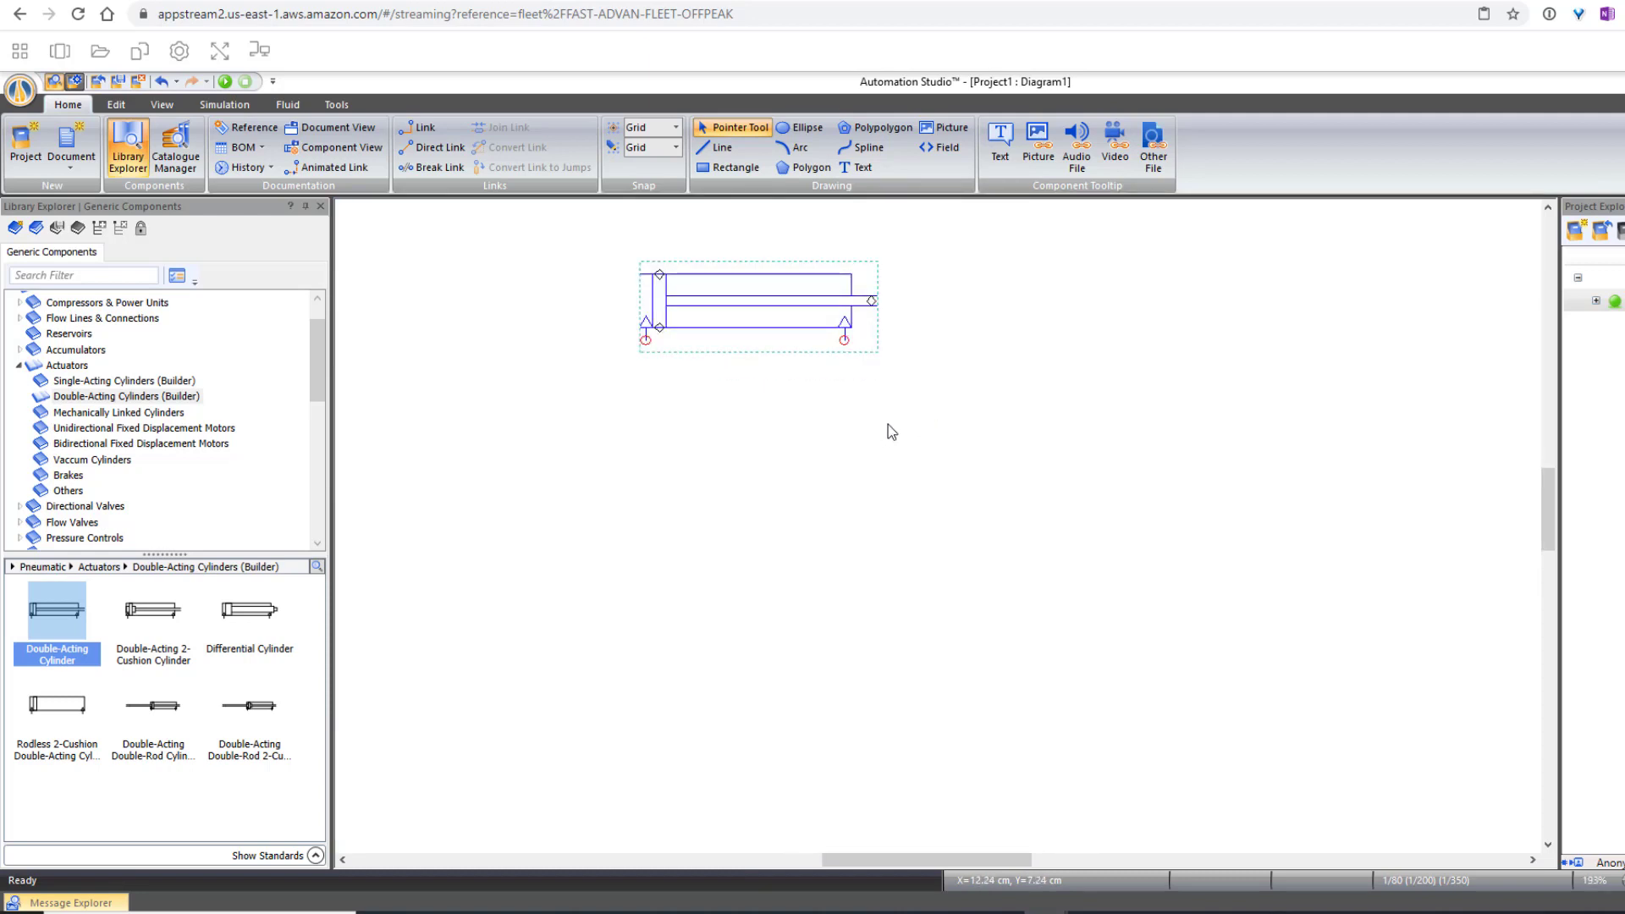
click(1010, 325)
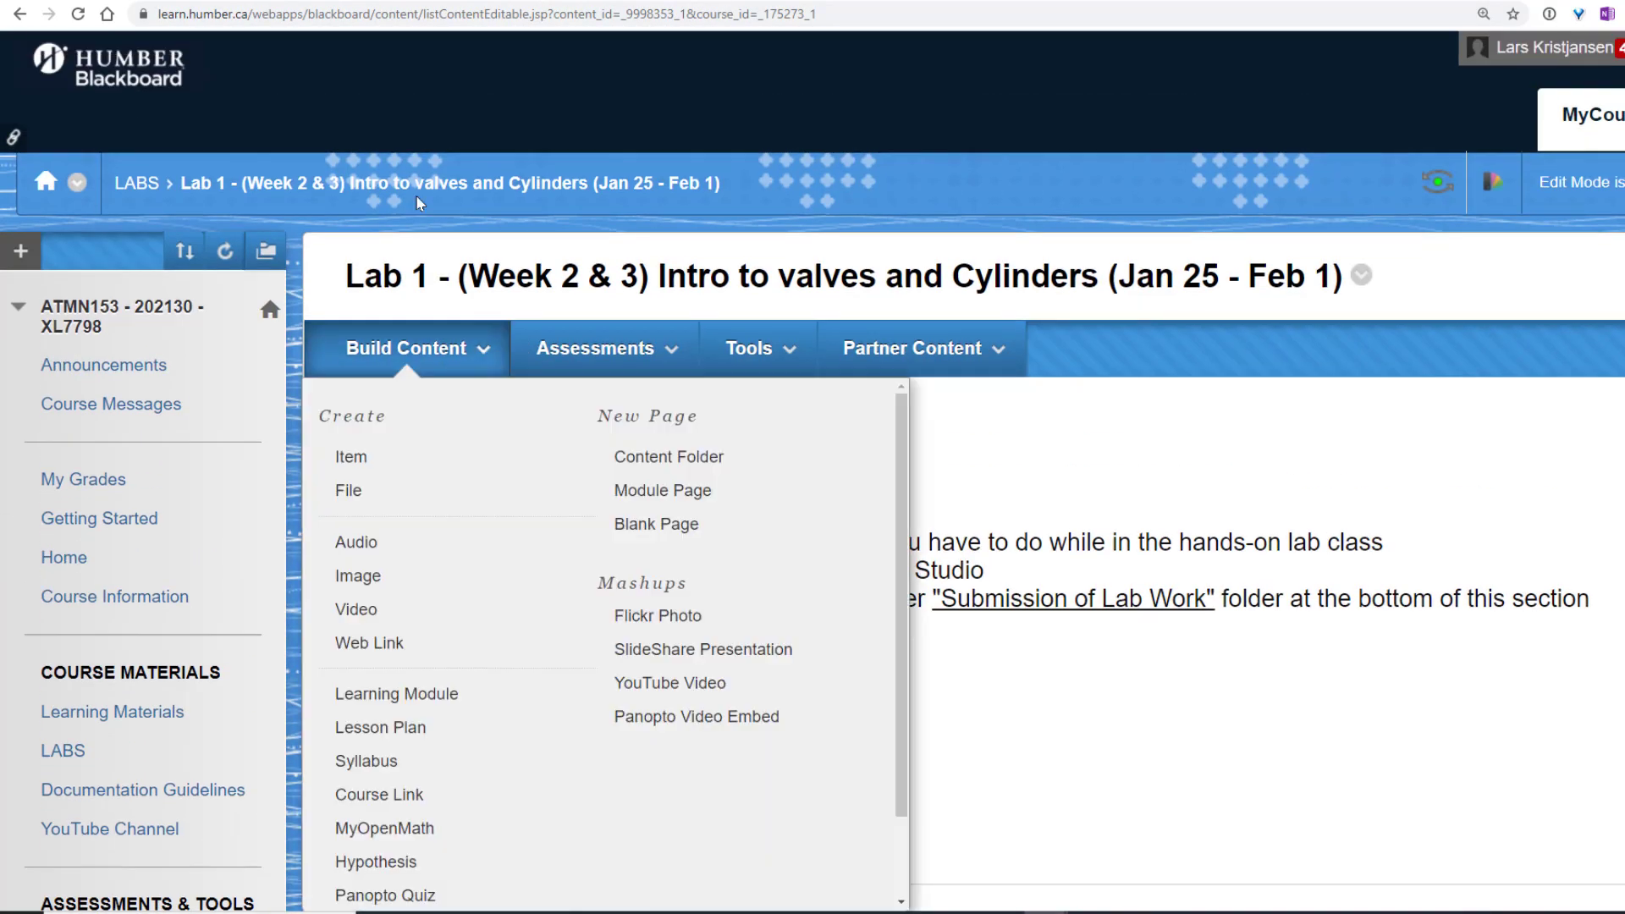
Step: Switch to the Blackboard course, open the LABS page and look through its Automation Studio tutorial videos
scroll(78, 373, down, 1)
scroll(81, 369, up, 1)
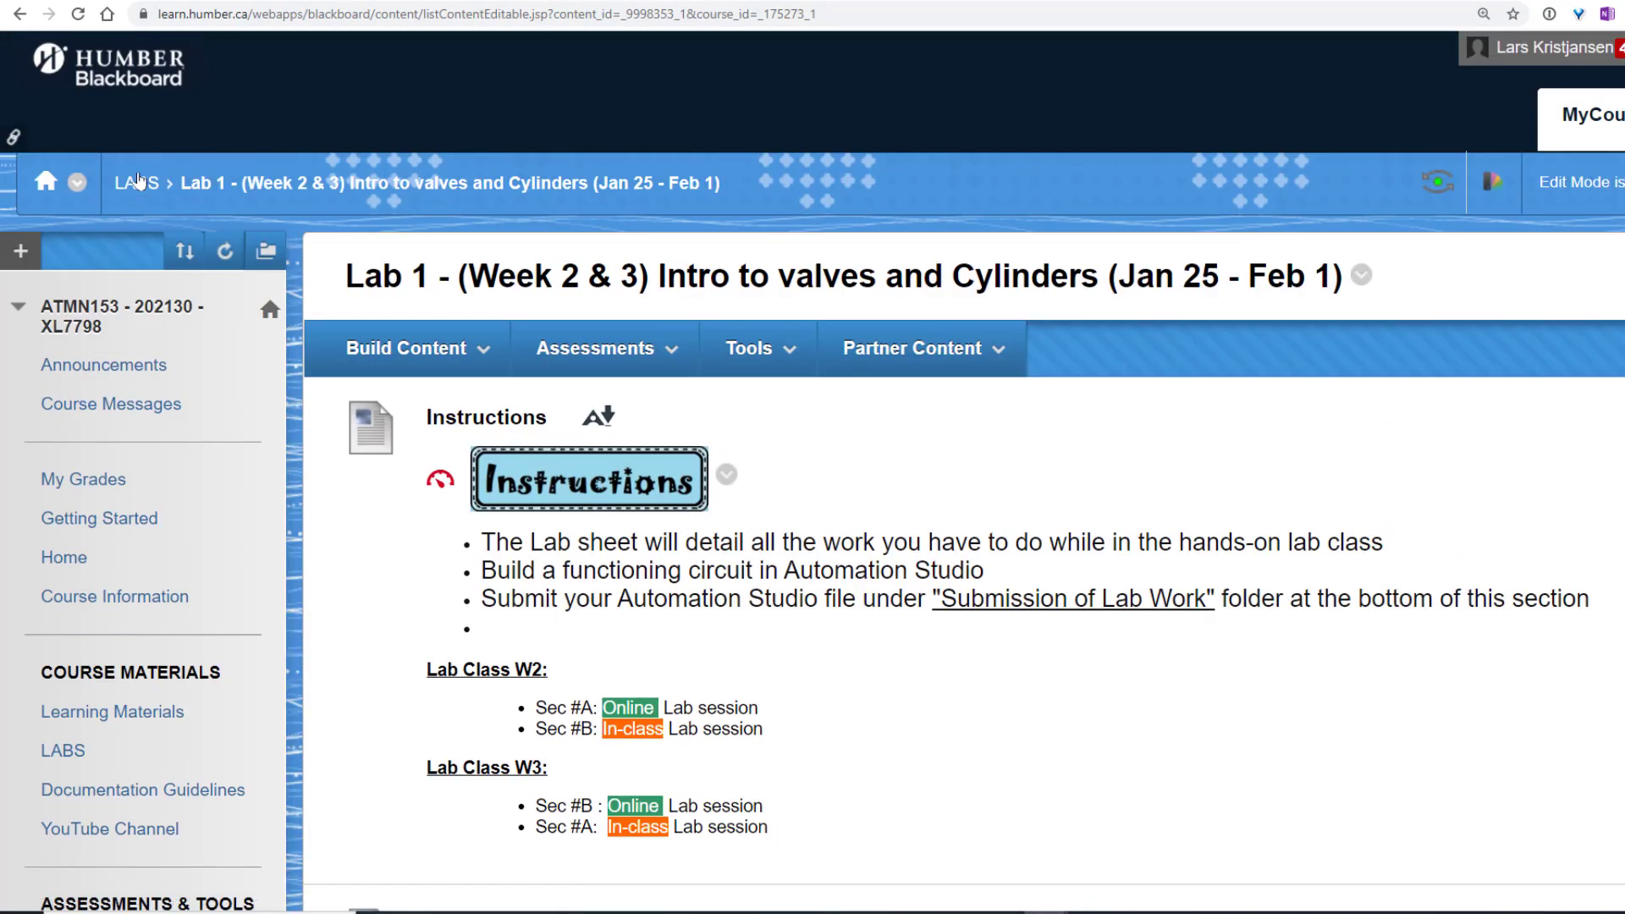
click(138, 182)
click(532, 354)
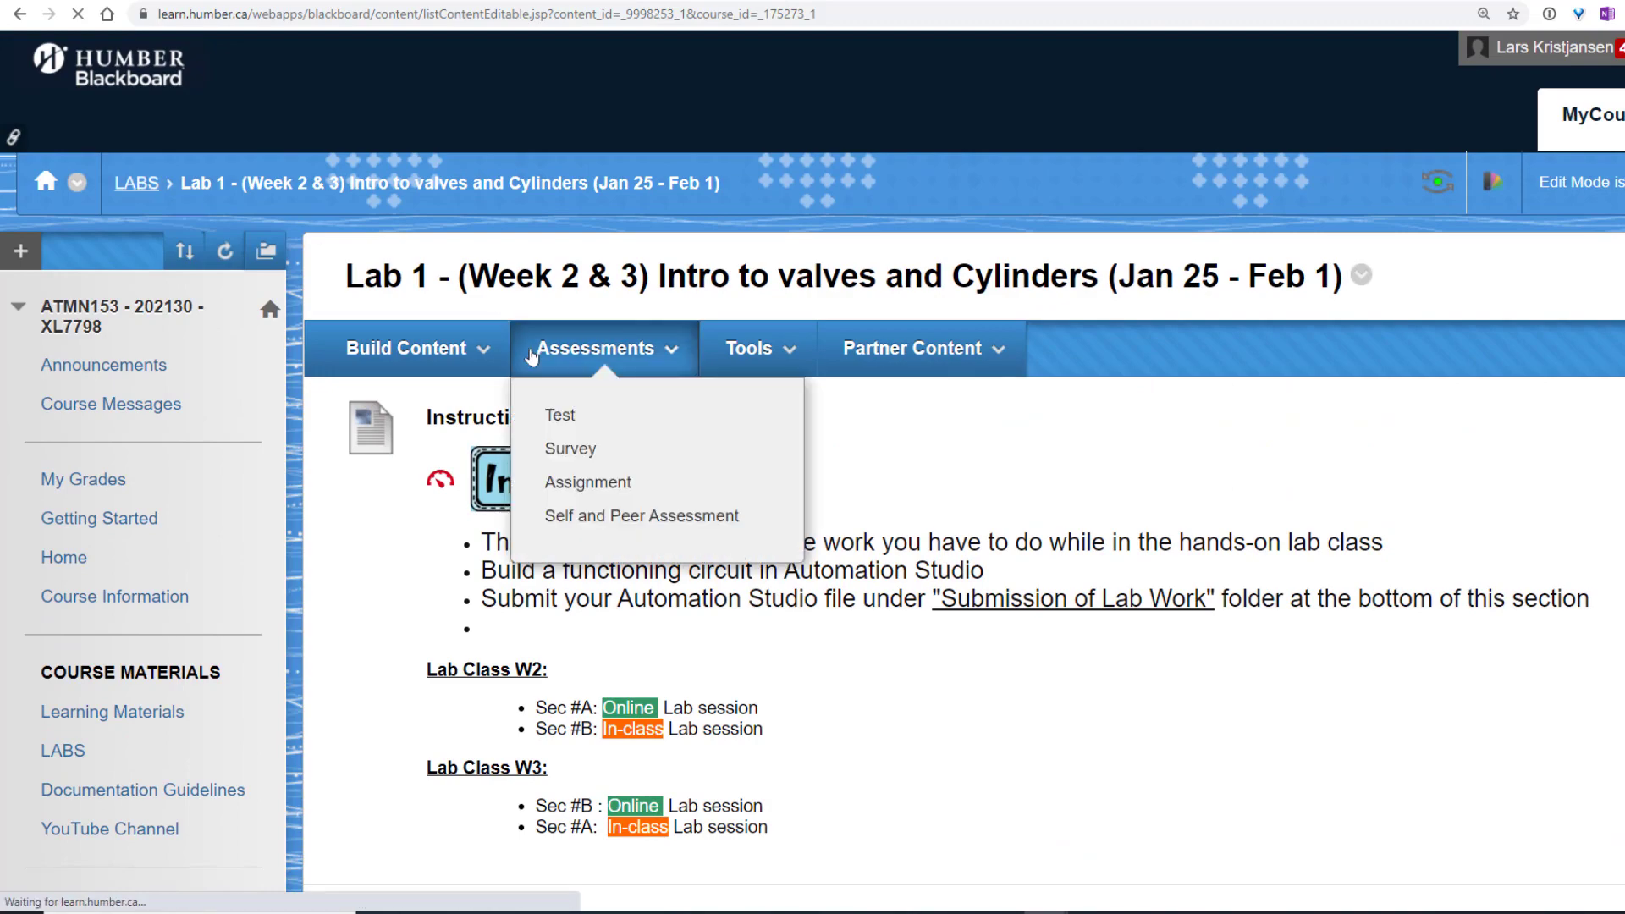
scroll(550, 379, down, 15)
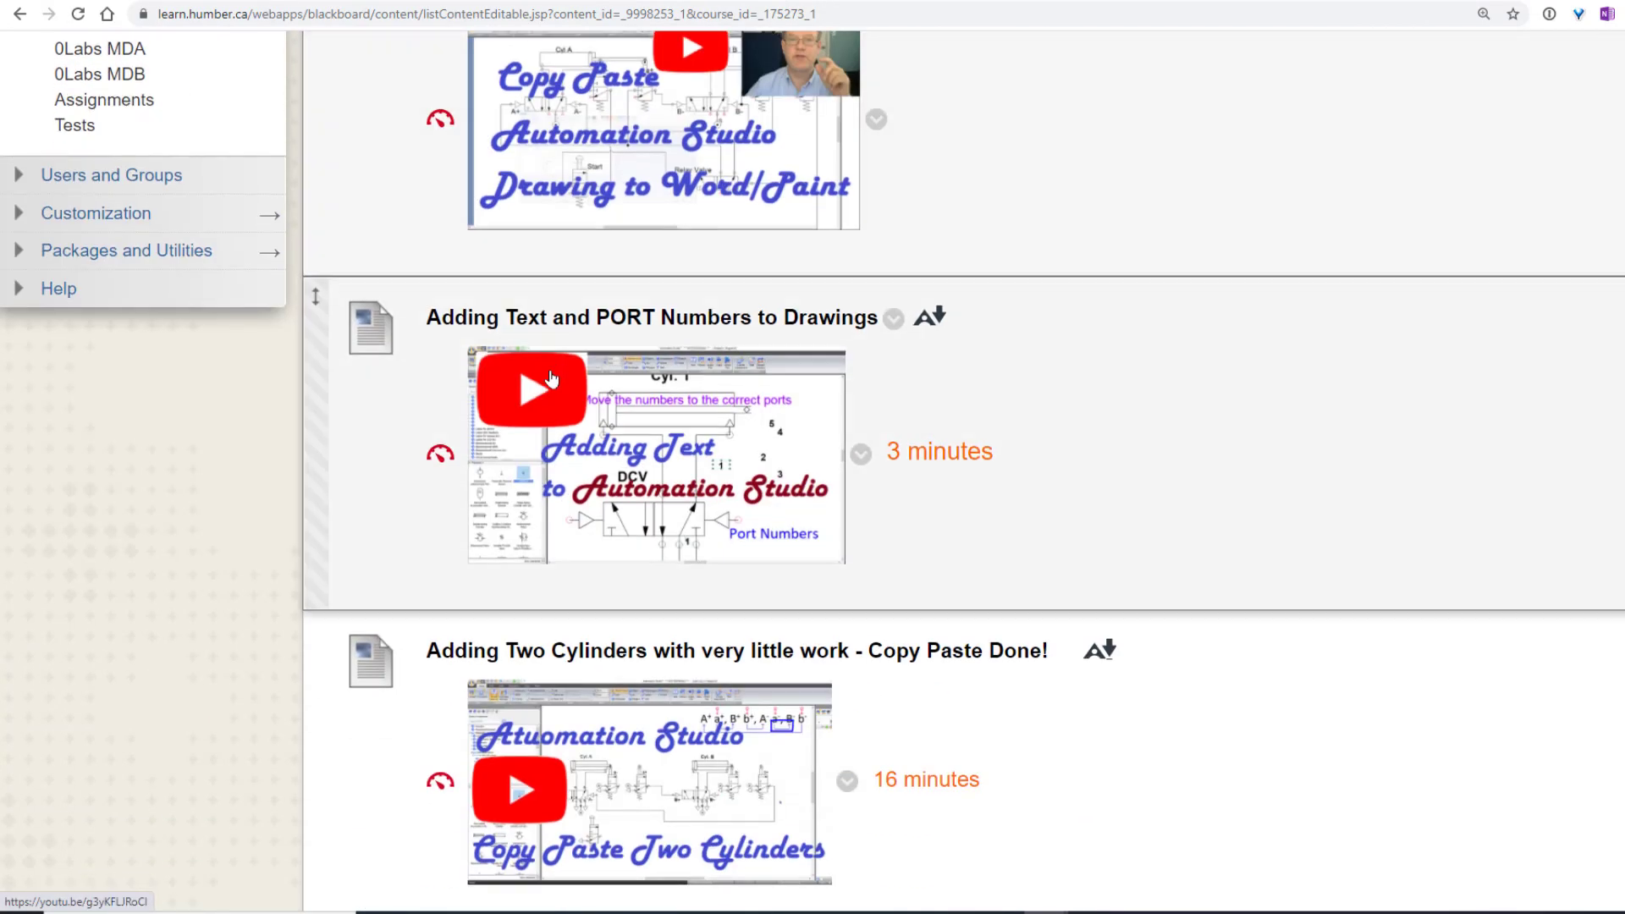
scroll(552, 379, down, 3)
scroll(646, 339, up, 5)
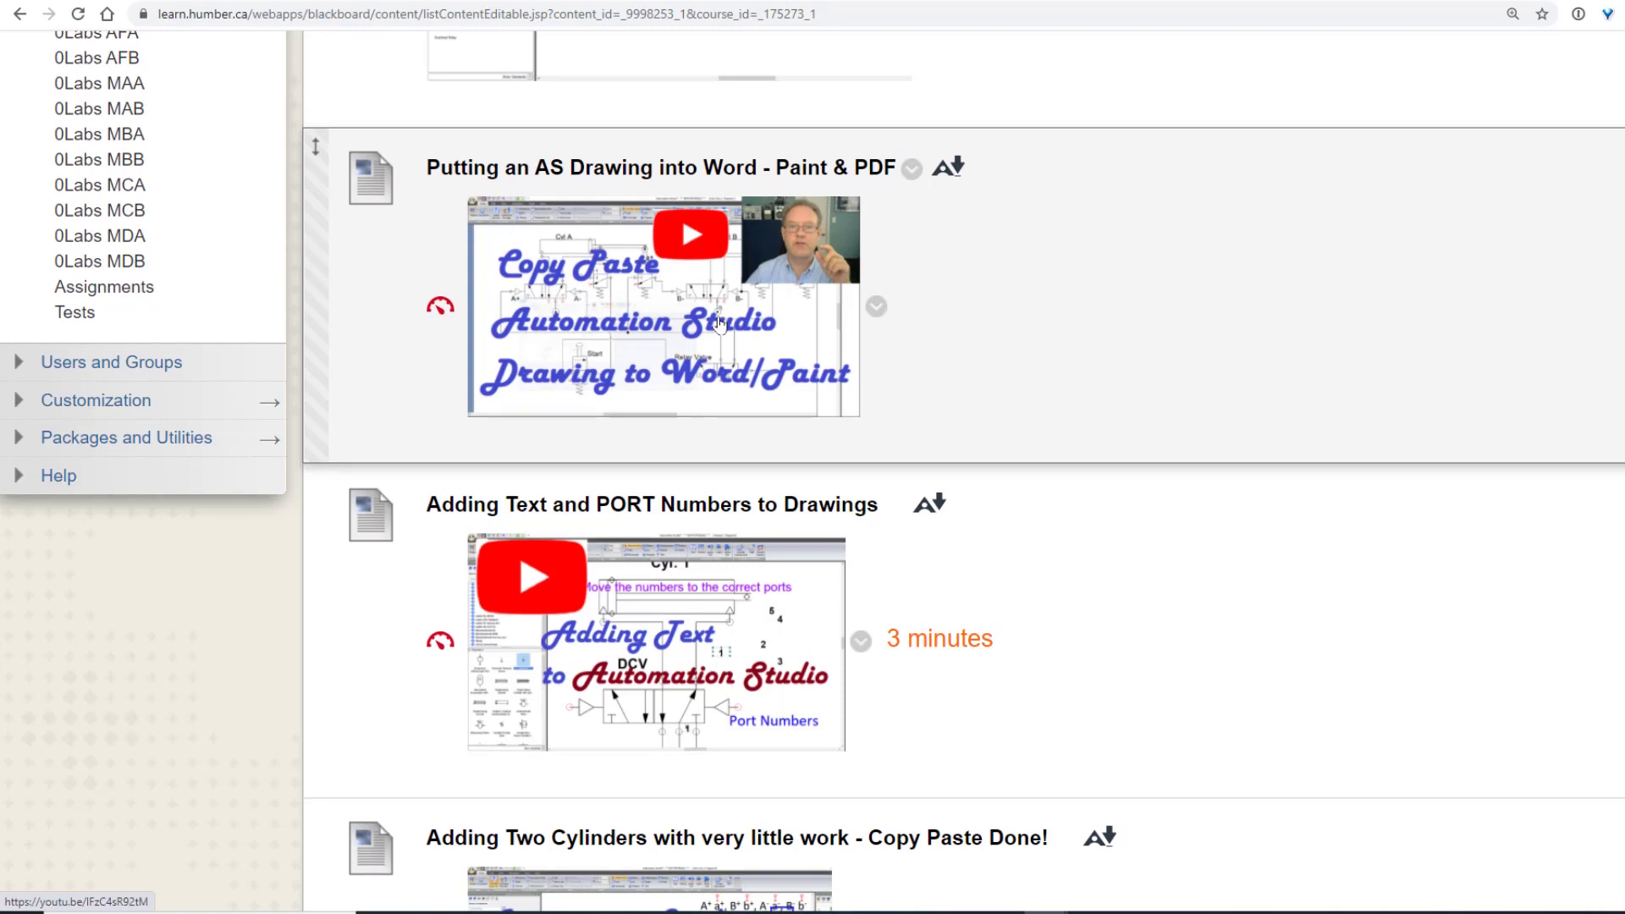
scroll(720, 323, down, 4)
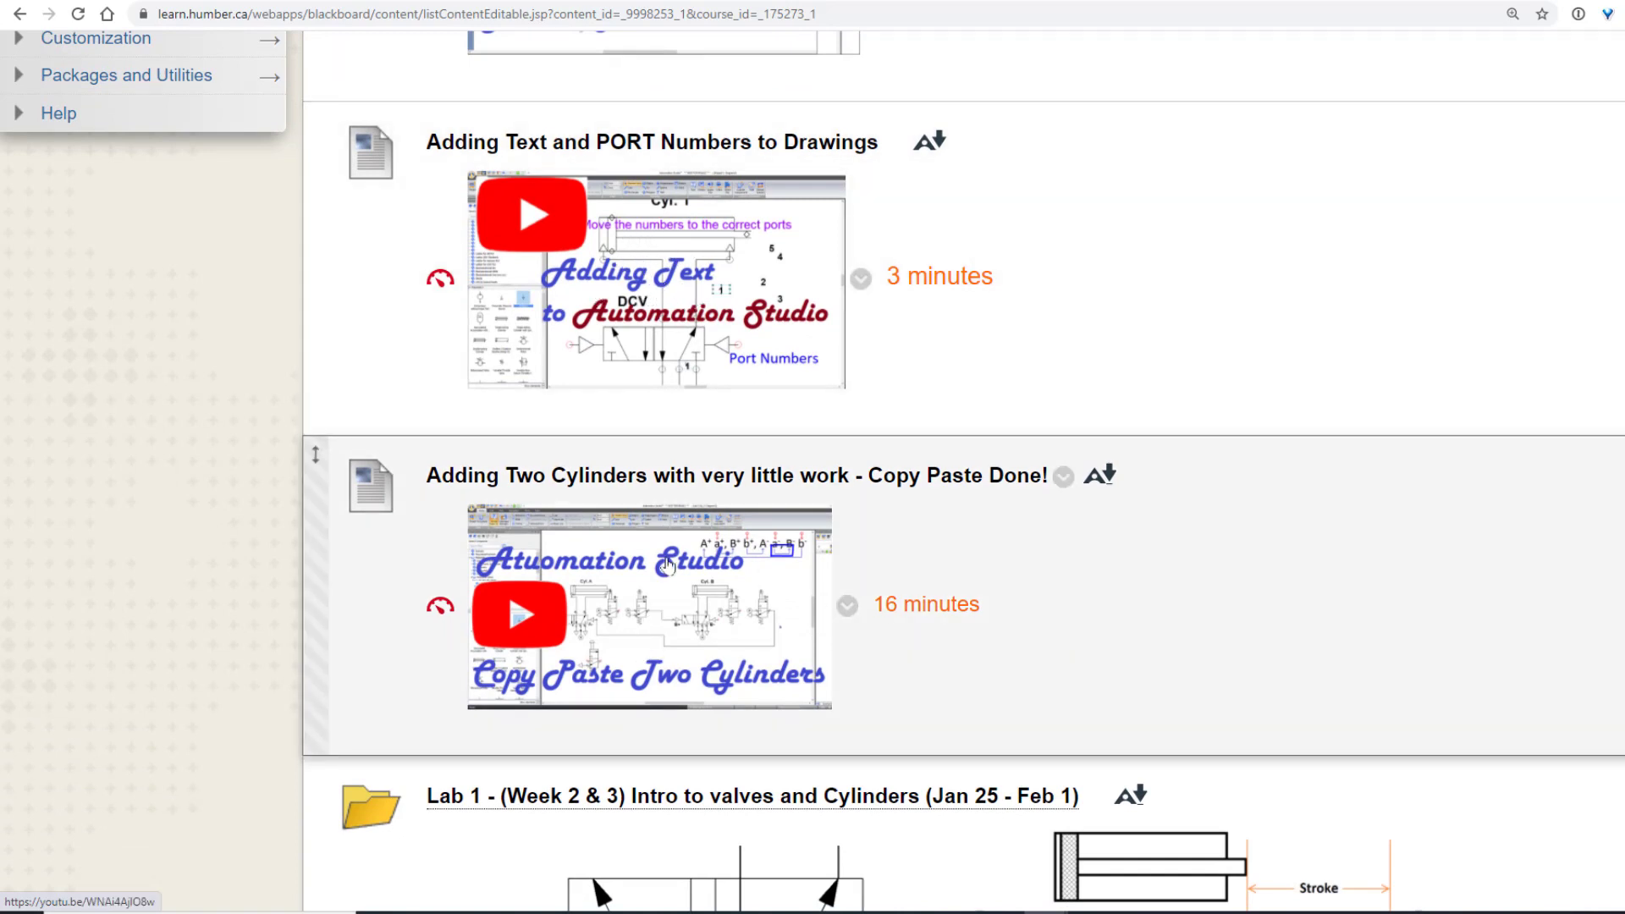
Step: Open the Adding Two Cylinders tutorial video, jump to about 9:18 and pause it
click(600, 609)
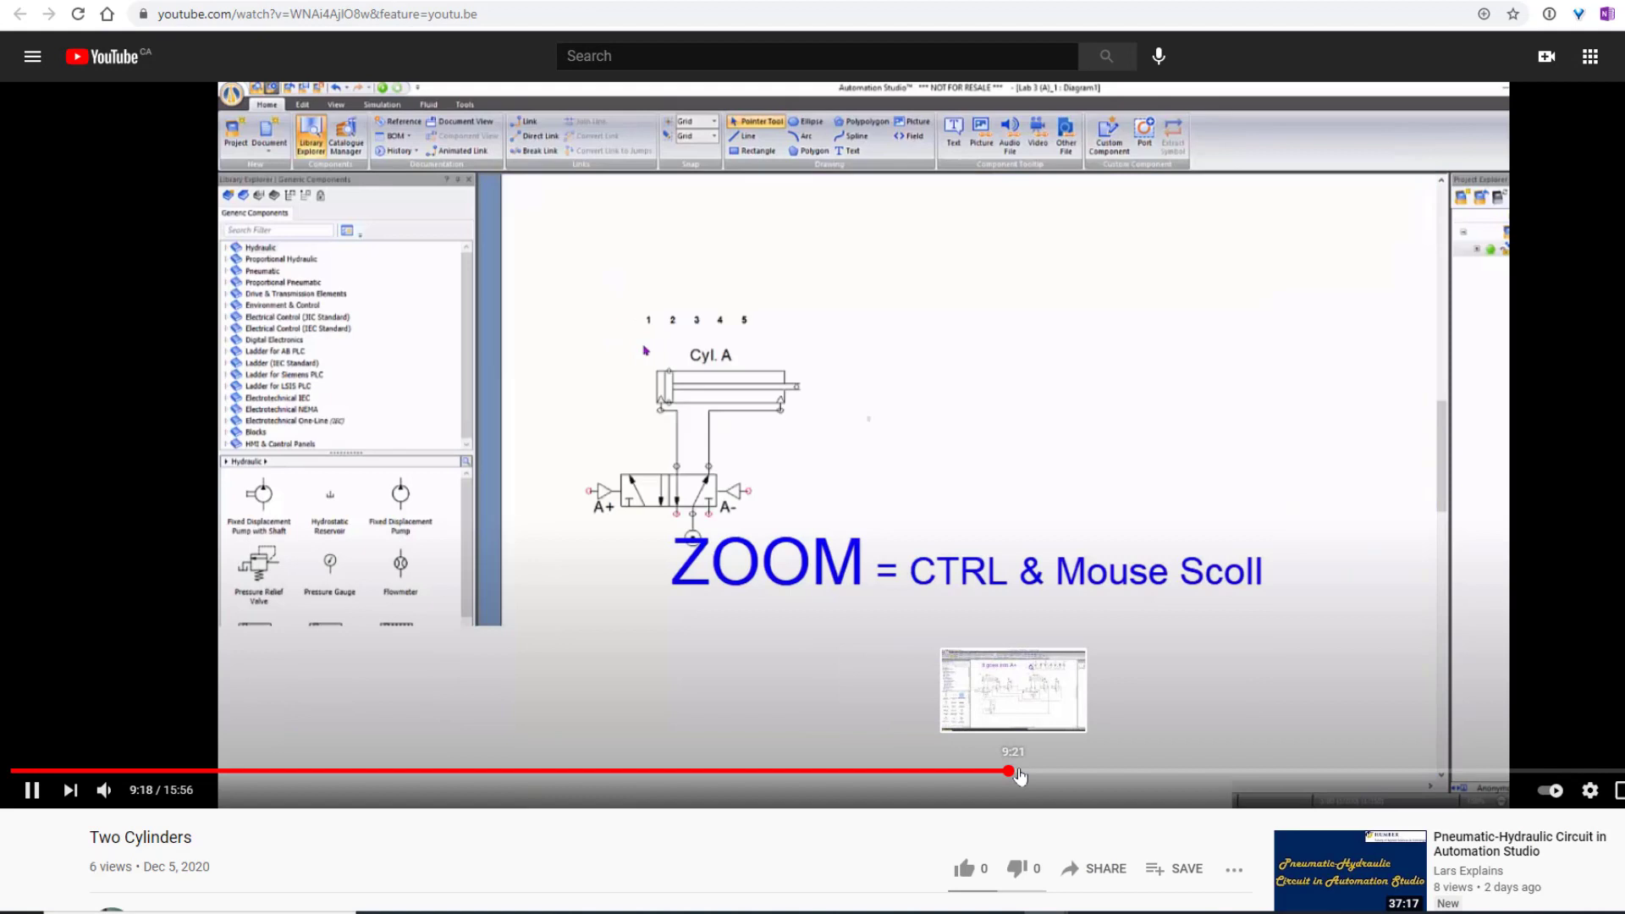
click(1008, 771)
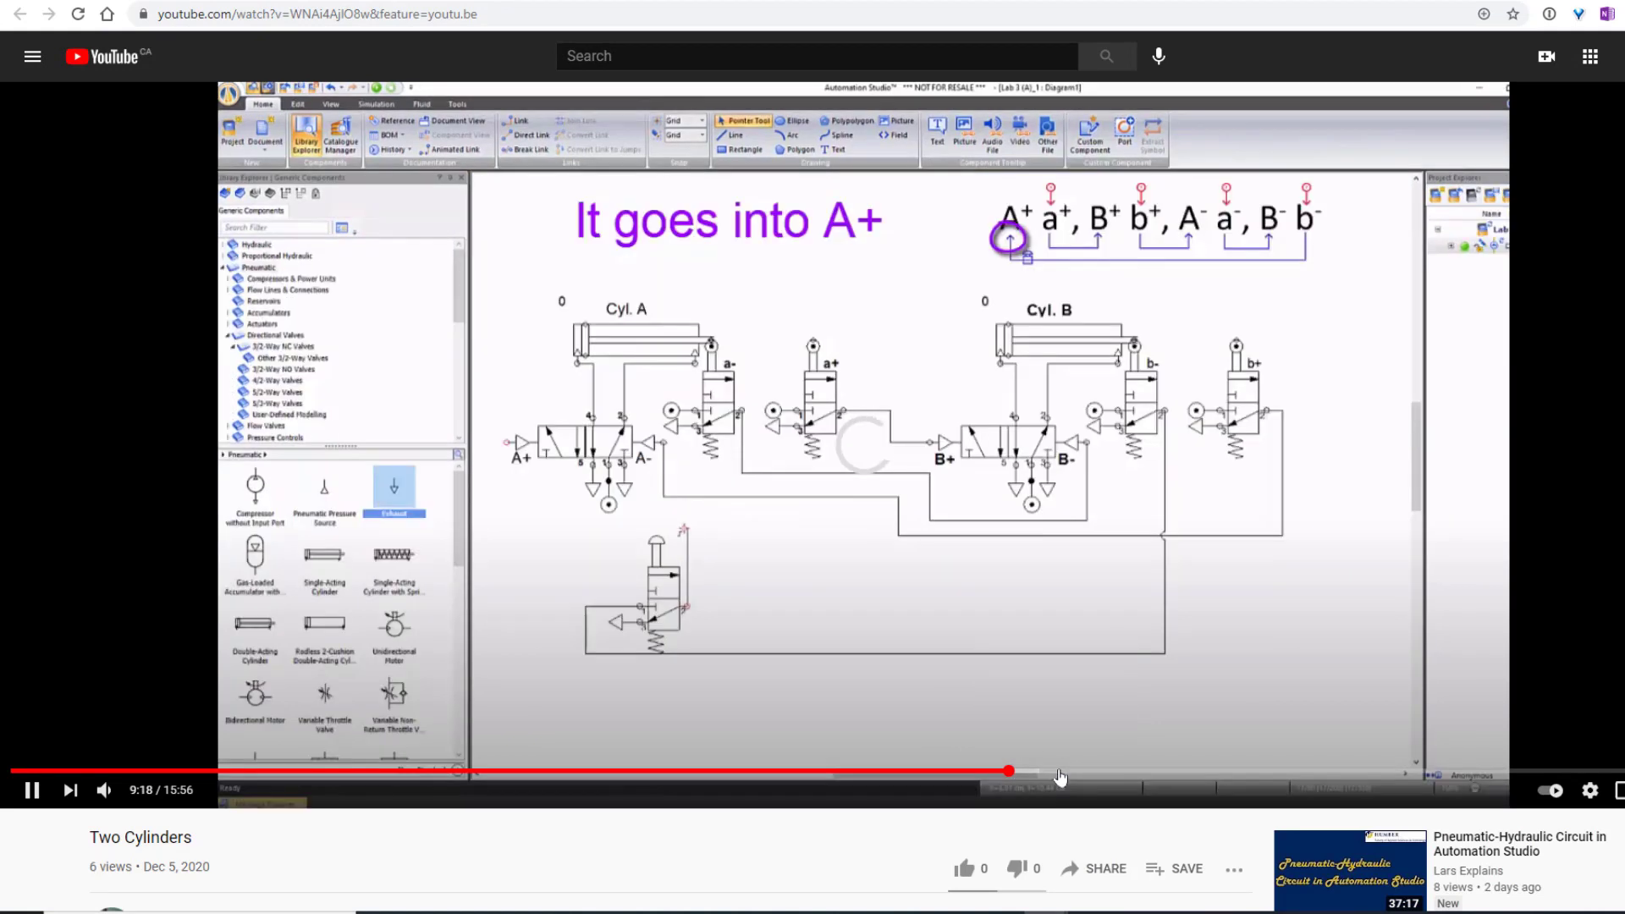
click(967, 675)
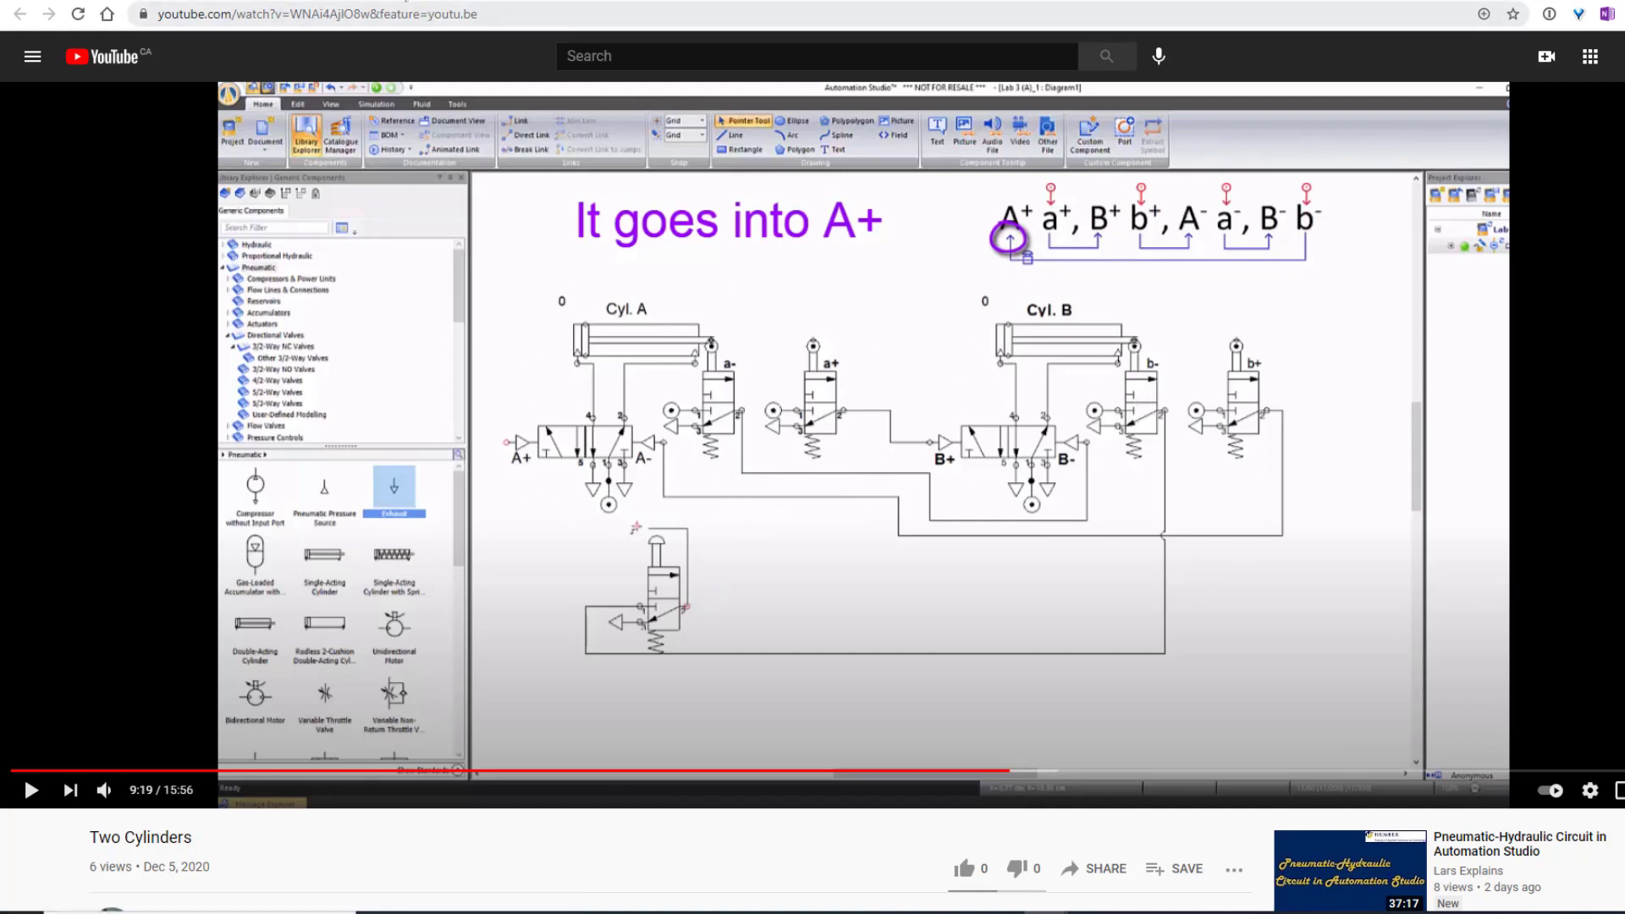
Step: Open the Adding Text and PORT Numbers to Drawings video and skim through its port numbering and pilot labelling up to about 2:35
click(444, 1)
click(648, 300)
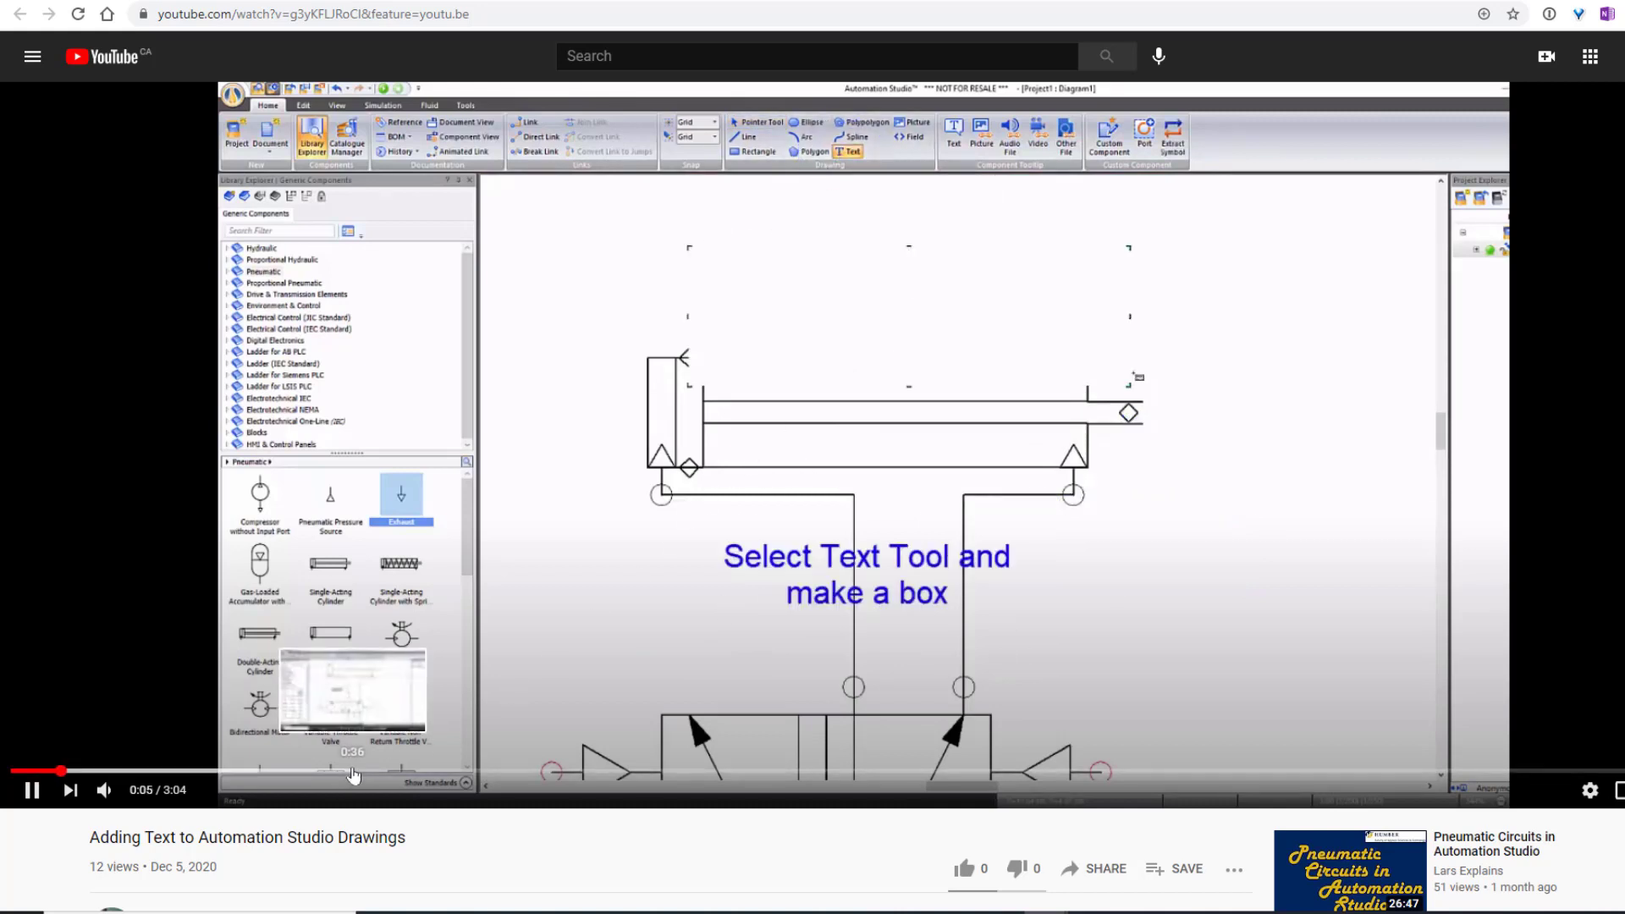
click(328, 771)
click(661, 772)
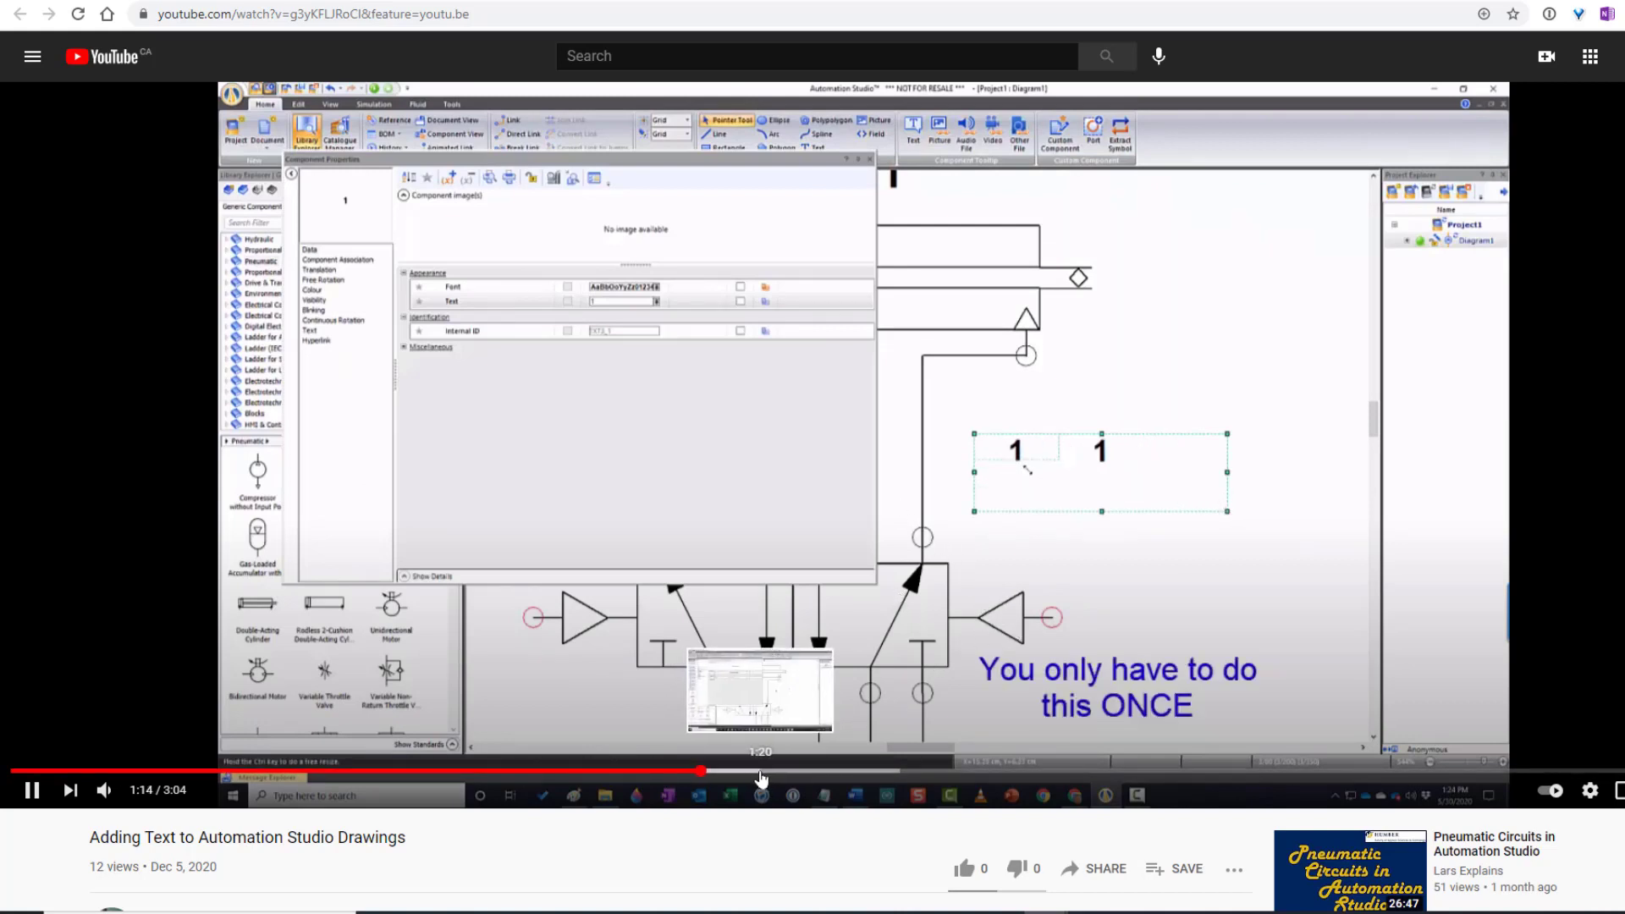
click(767, 771)
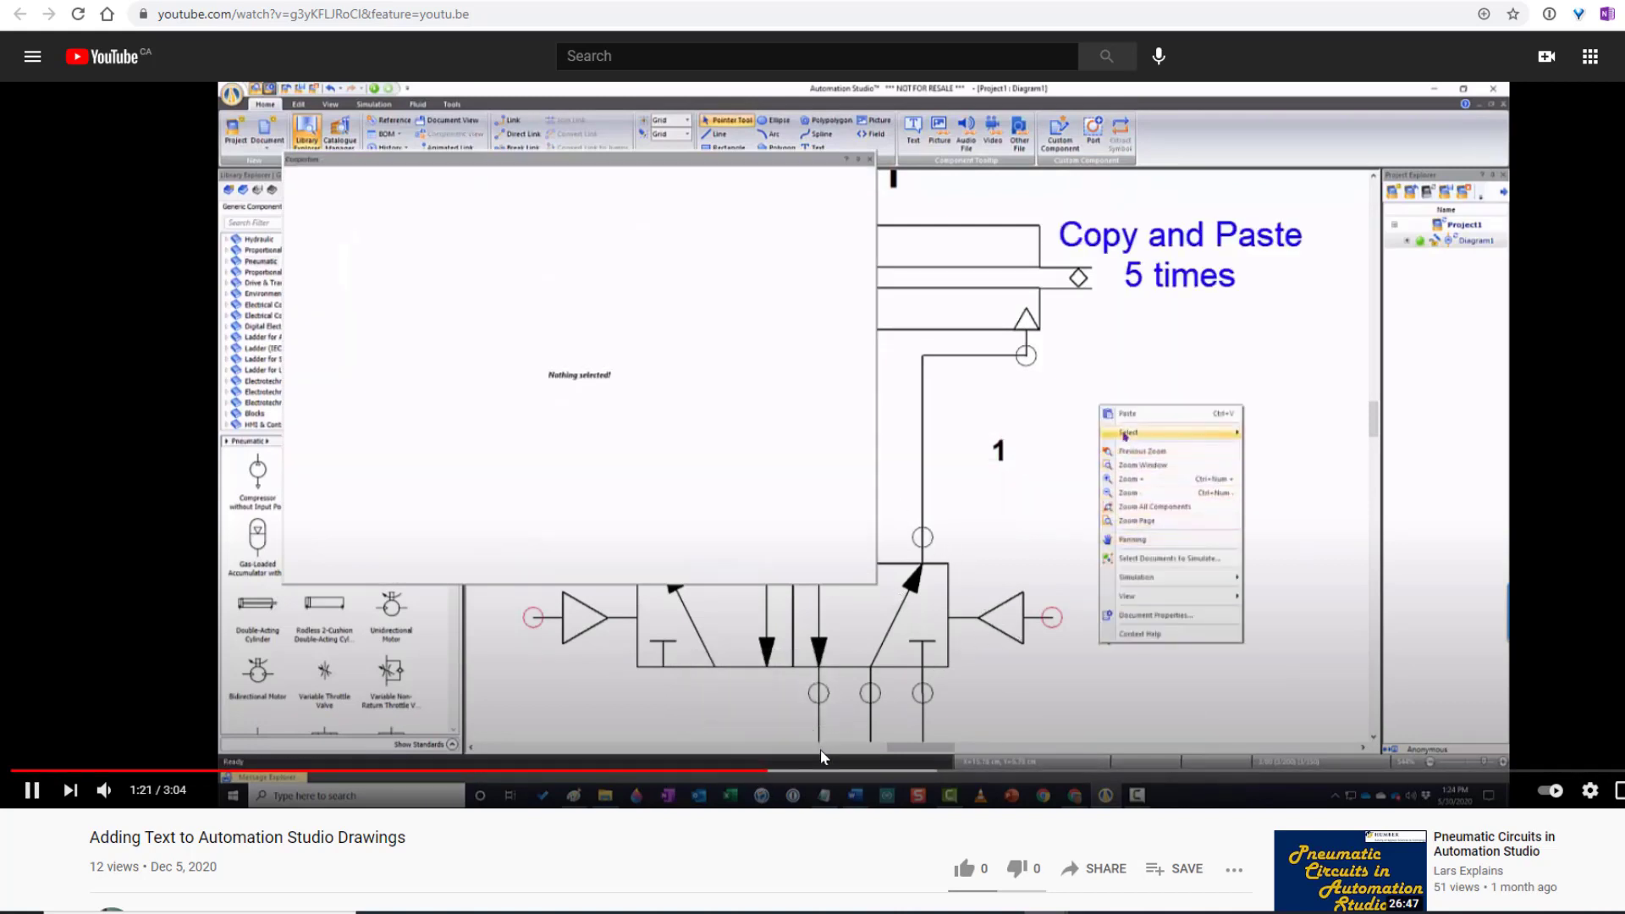
click(841, 772)
click(906, 772)
click(985, 772)
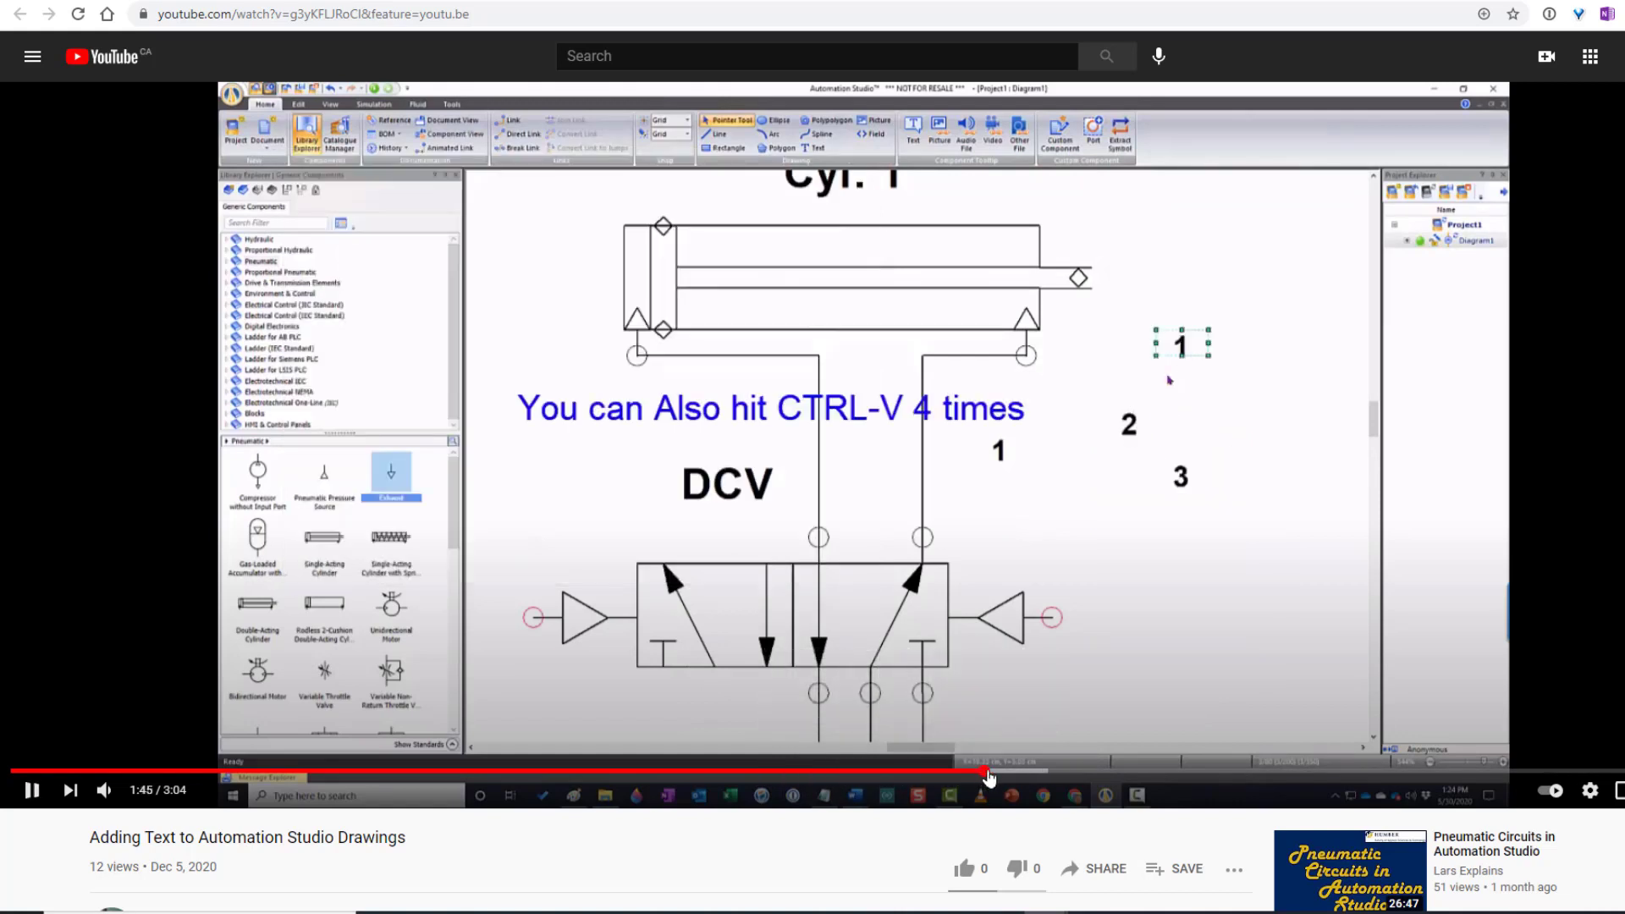
click(1055, 774)
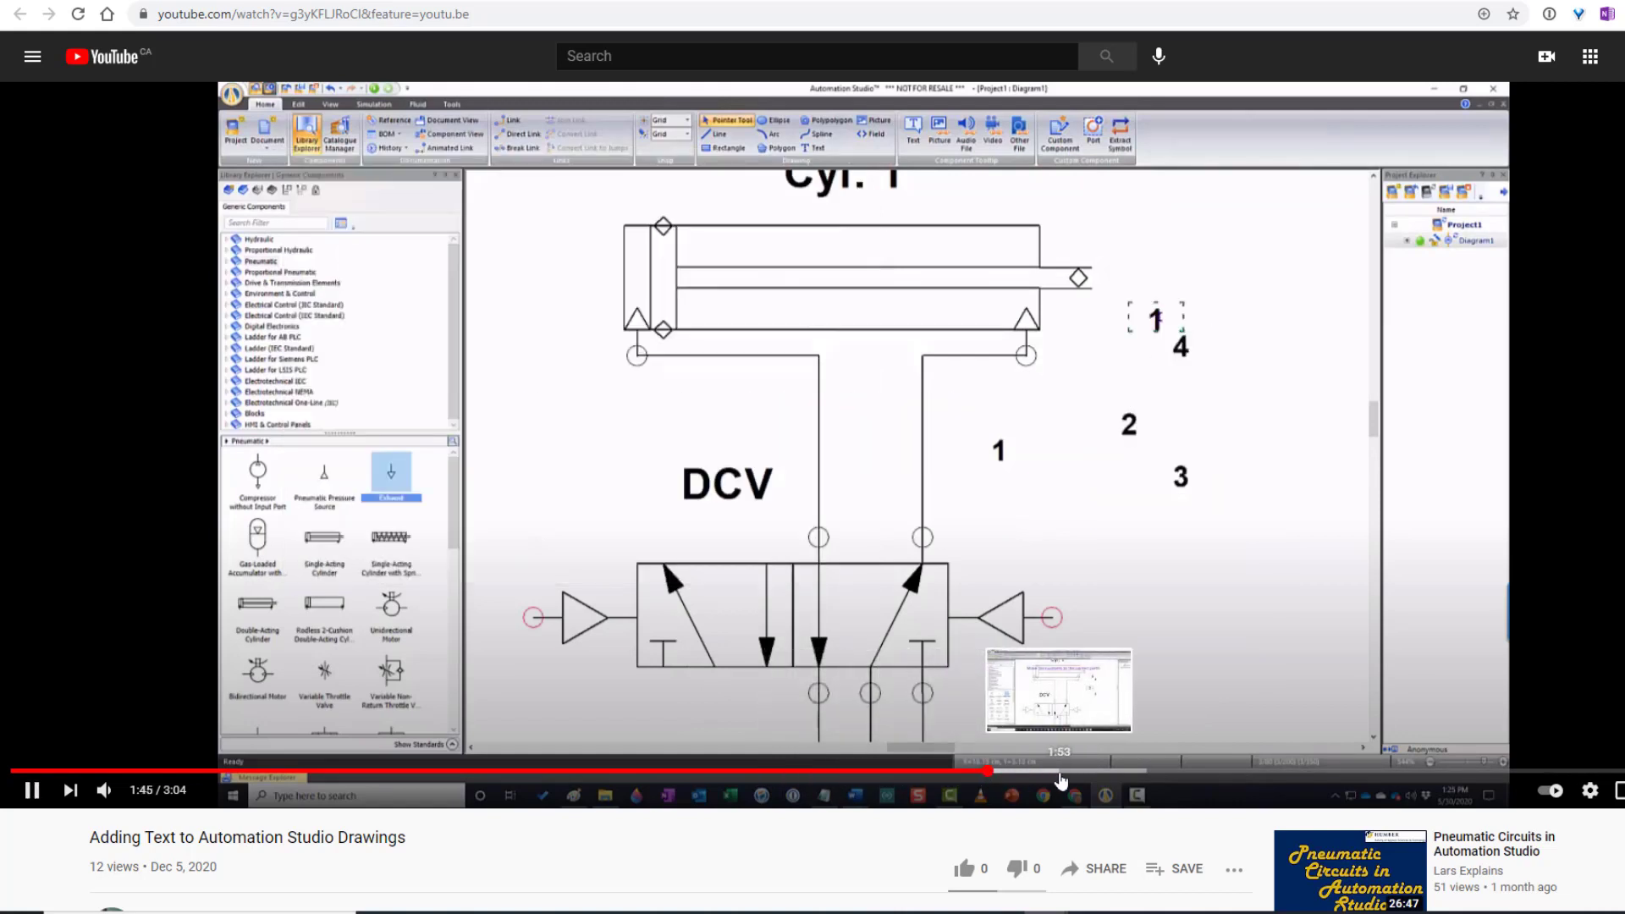
click(1084, 774)
click(1125, 774)
click(1171, 774)
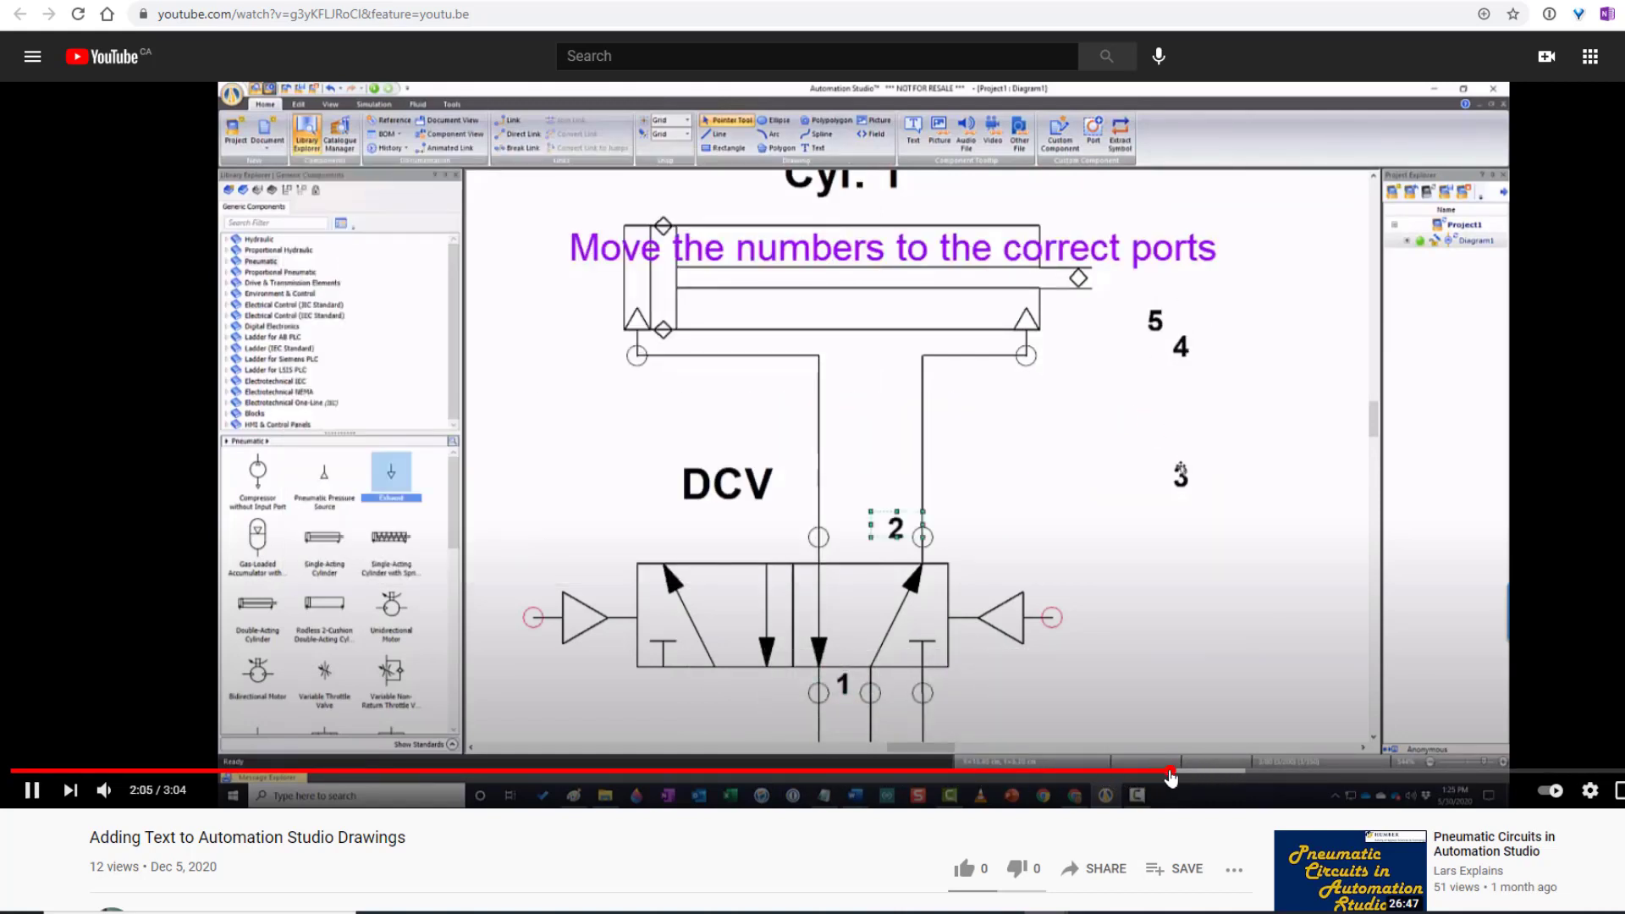
click(1304, 774)
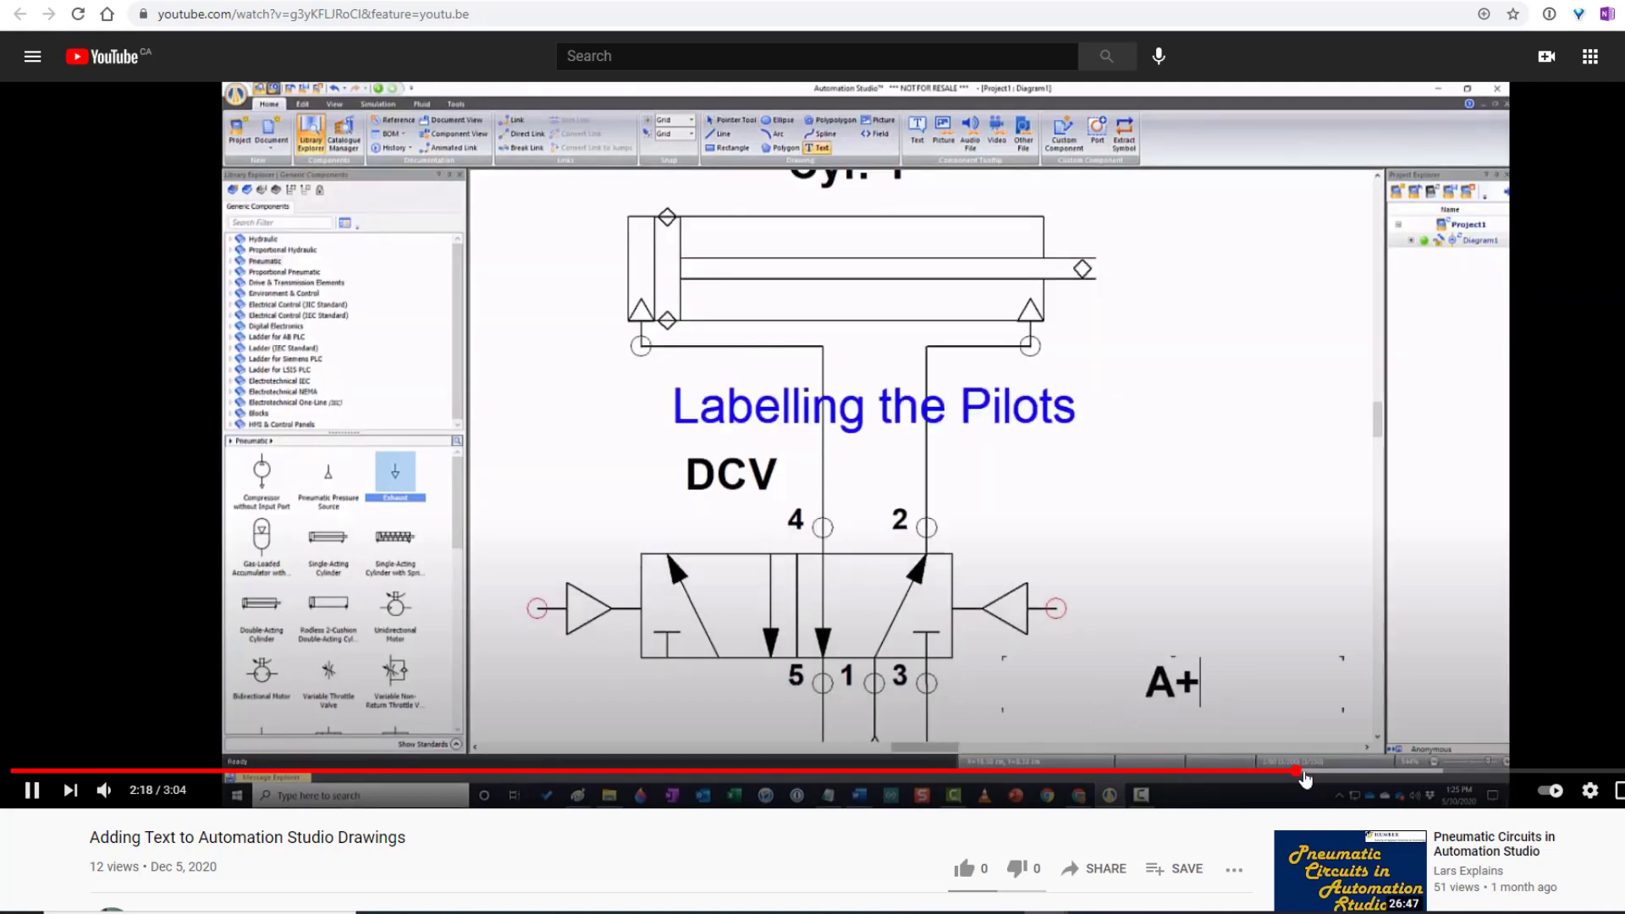
click(811, 531)
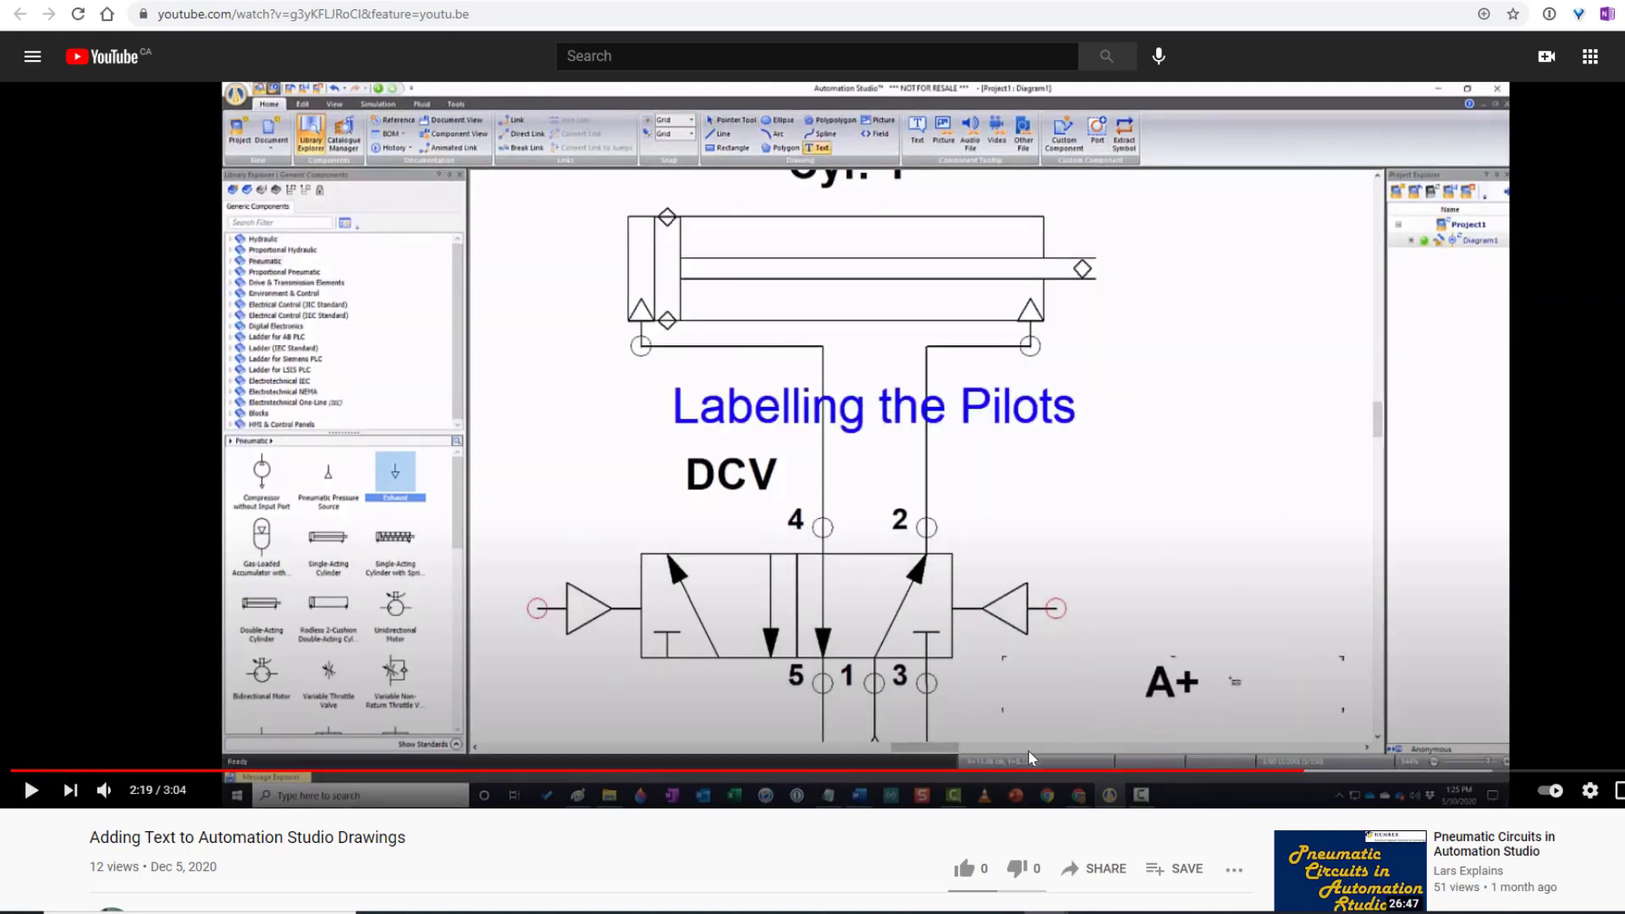
click(1450, 772)
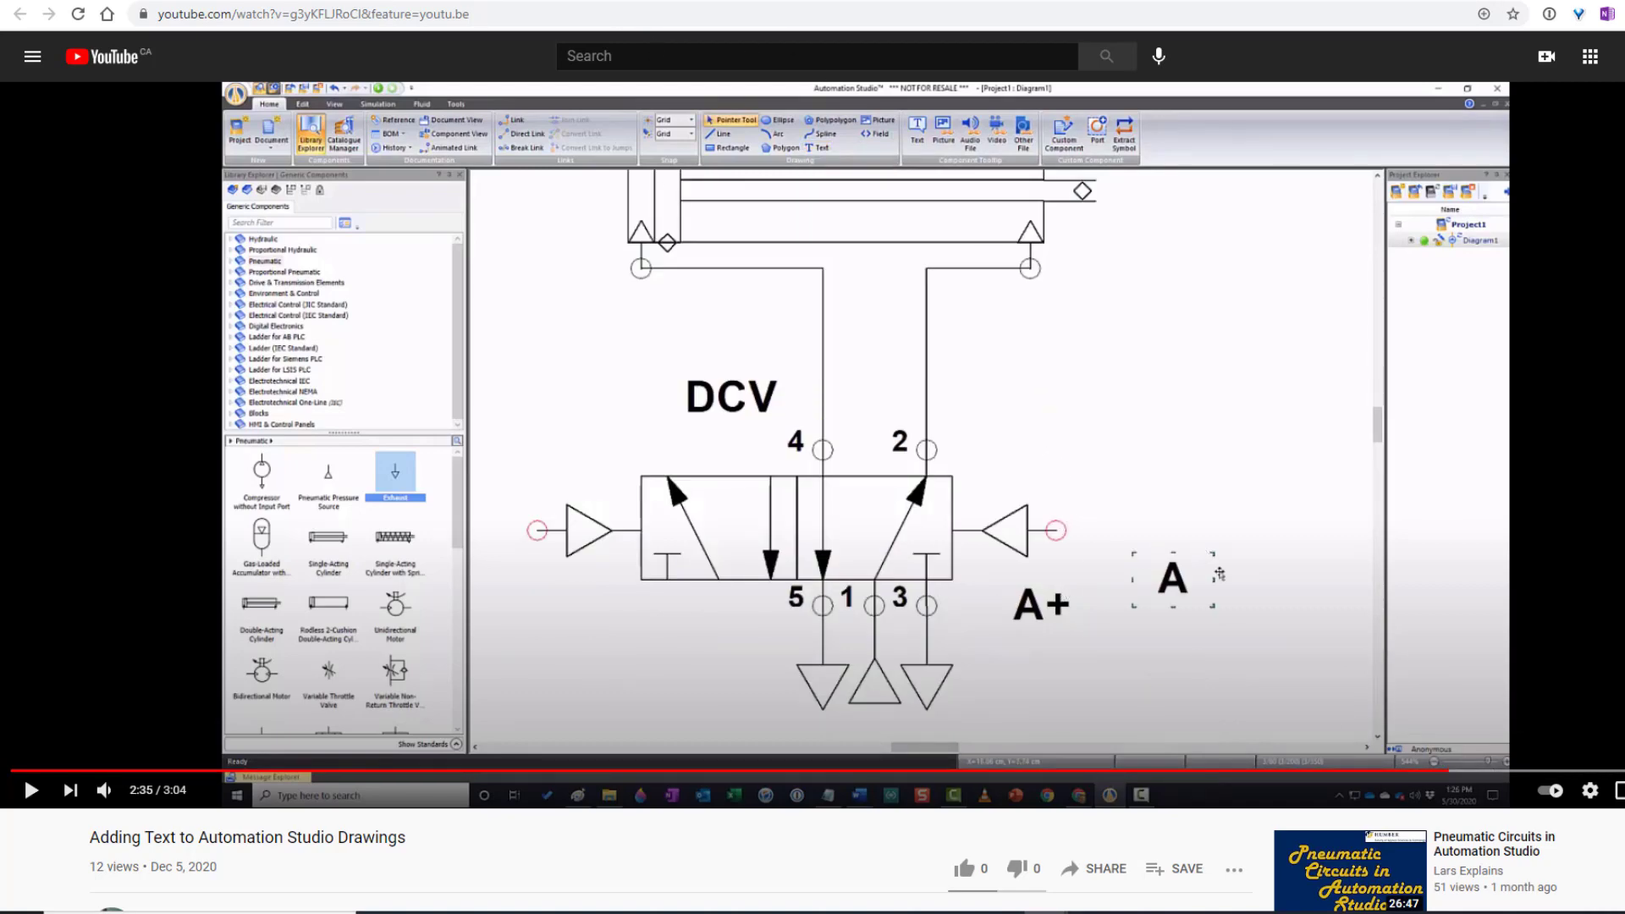
Step: Switch back to Automation Studio and inspect the component properties of the double-acting cylinder
click(599, 1)
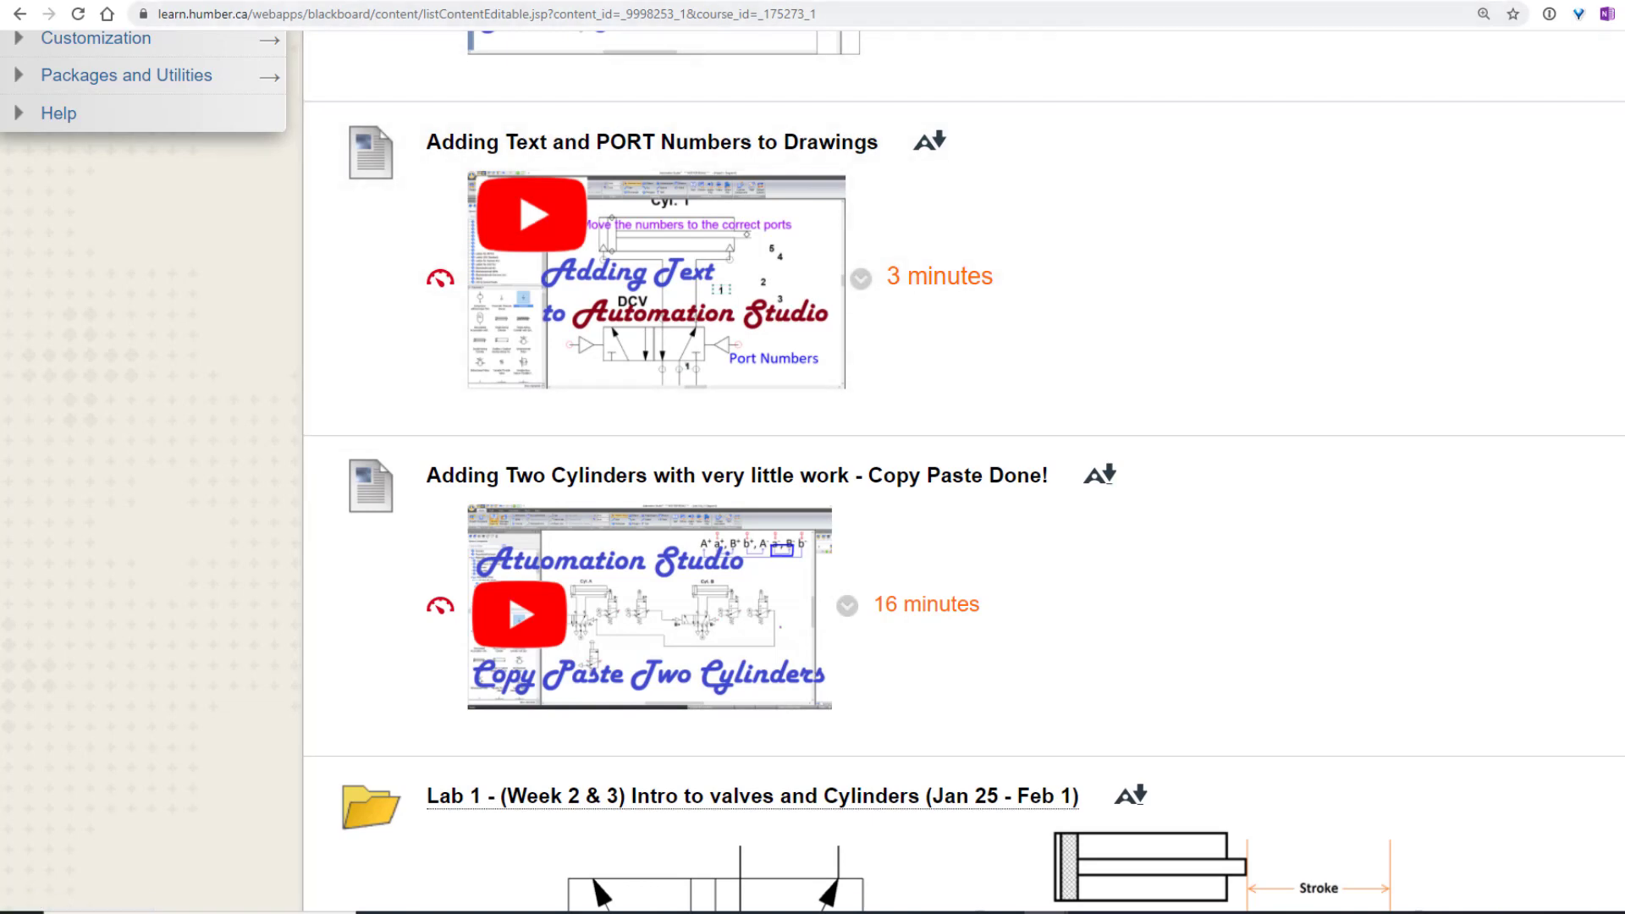
click(457, 0)
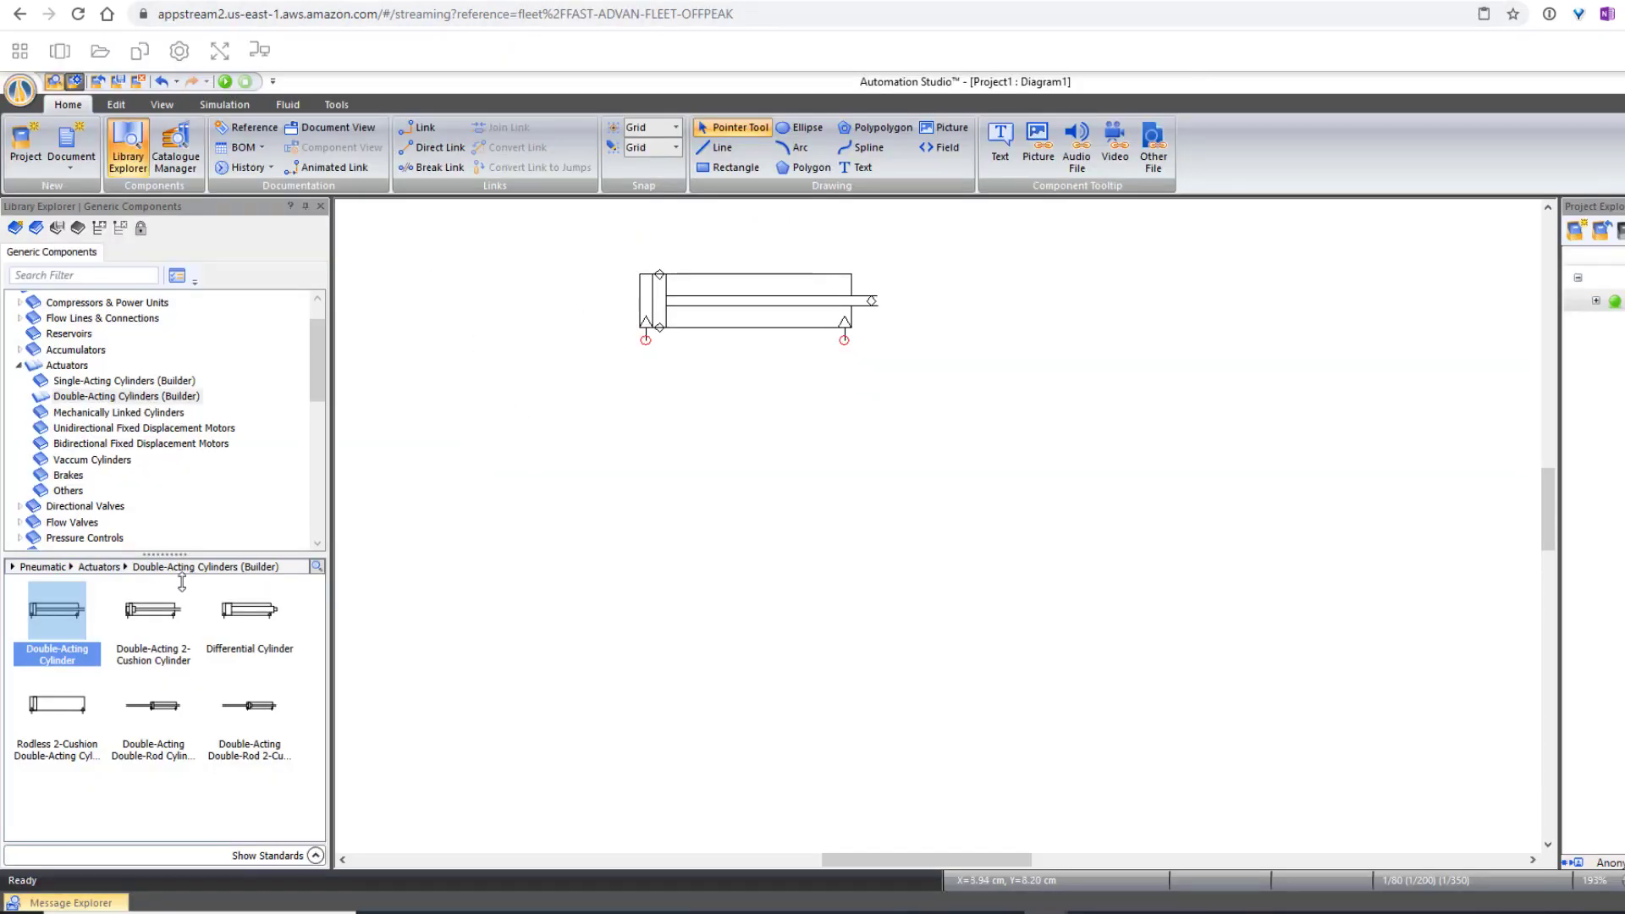
double_click(754, 318)
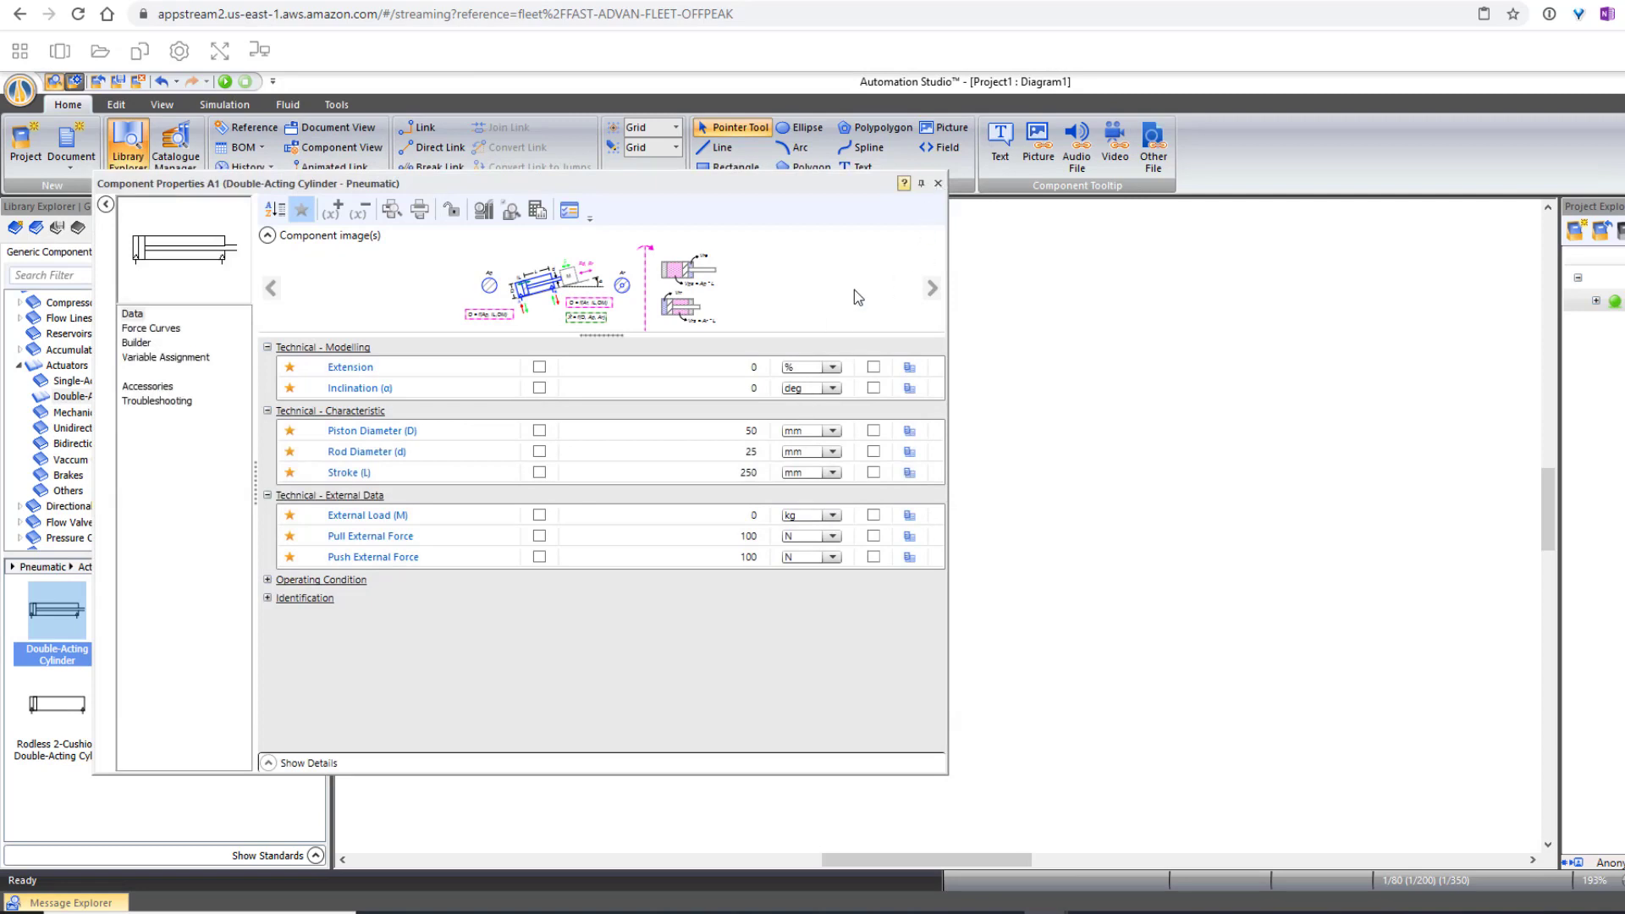
key(Escape)
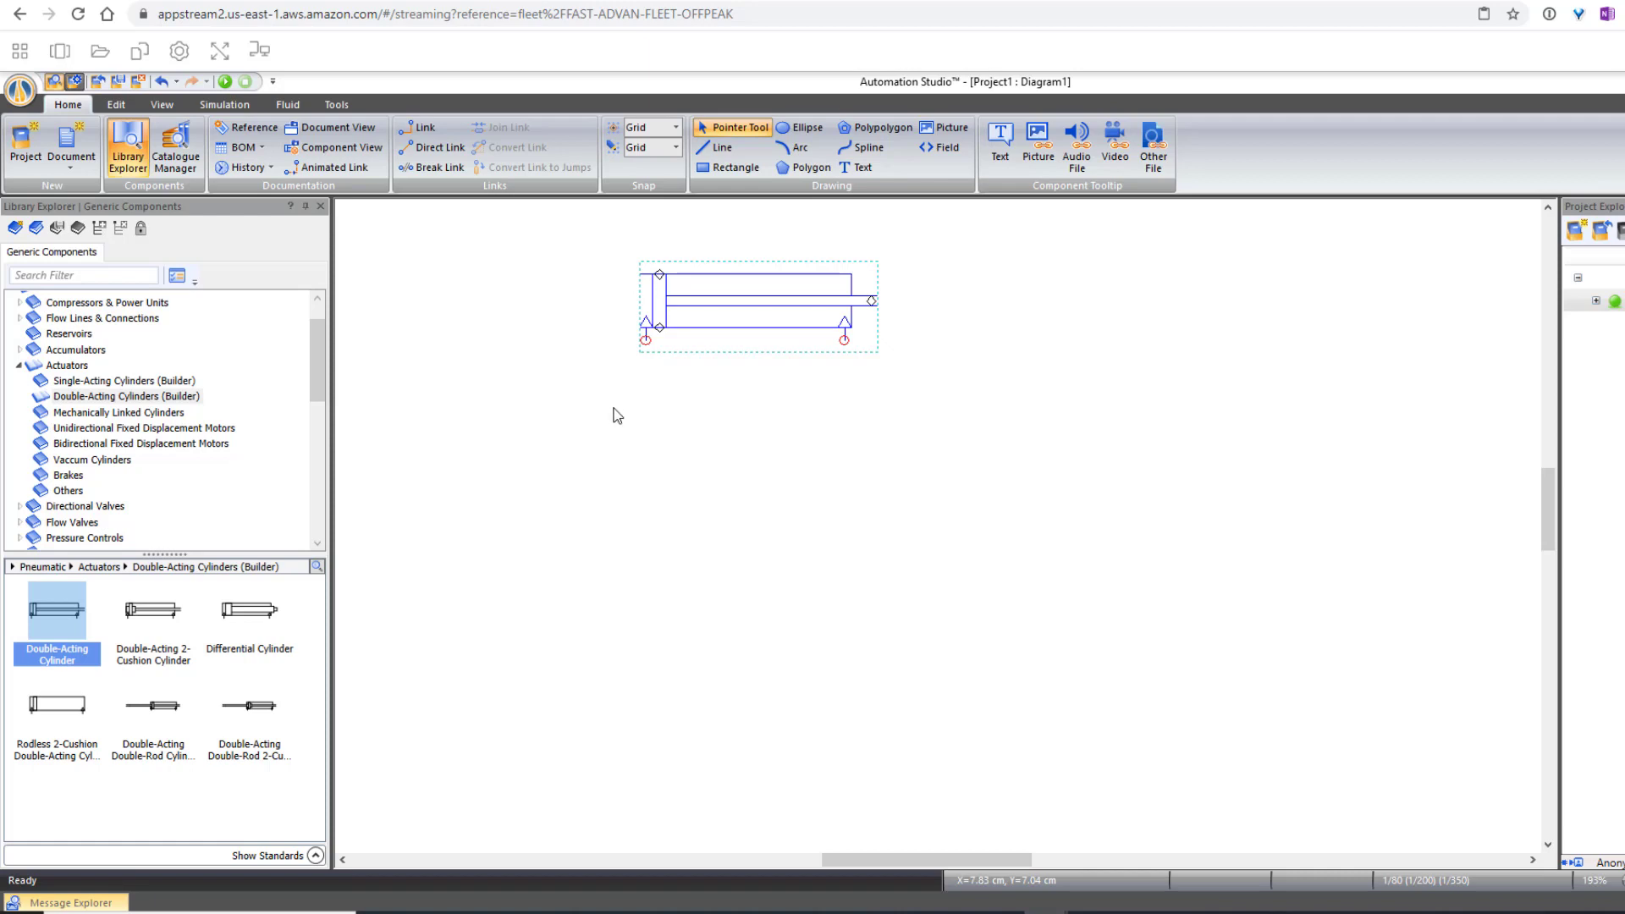
Step: Place the first 5/2-Way NC Valve from the pneumatic Directional Valves library below the cylinder
click(19, 365)
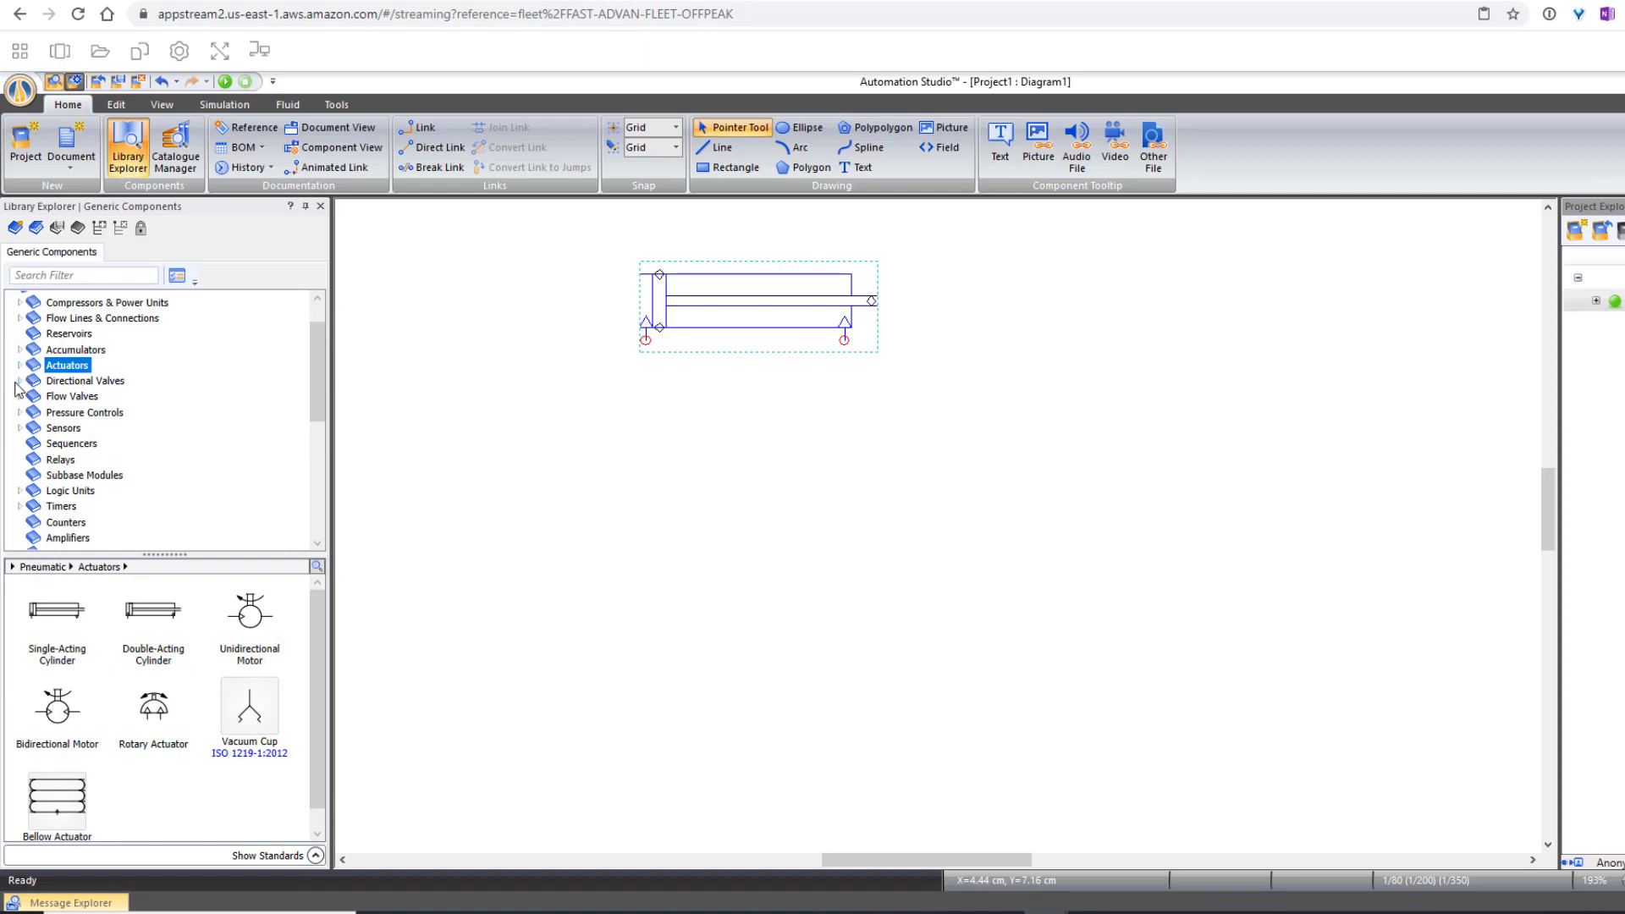
click(19, 382)
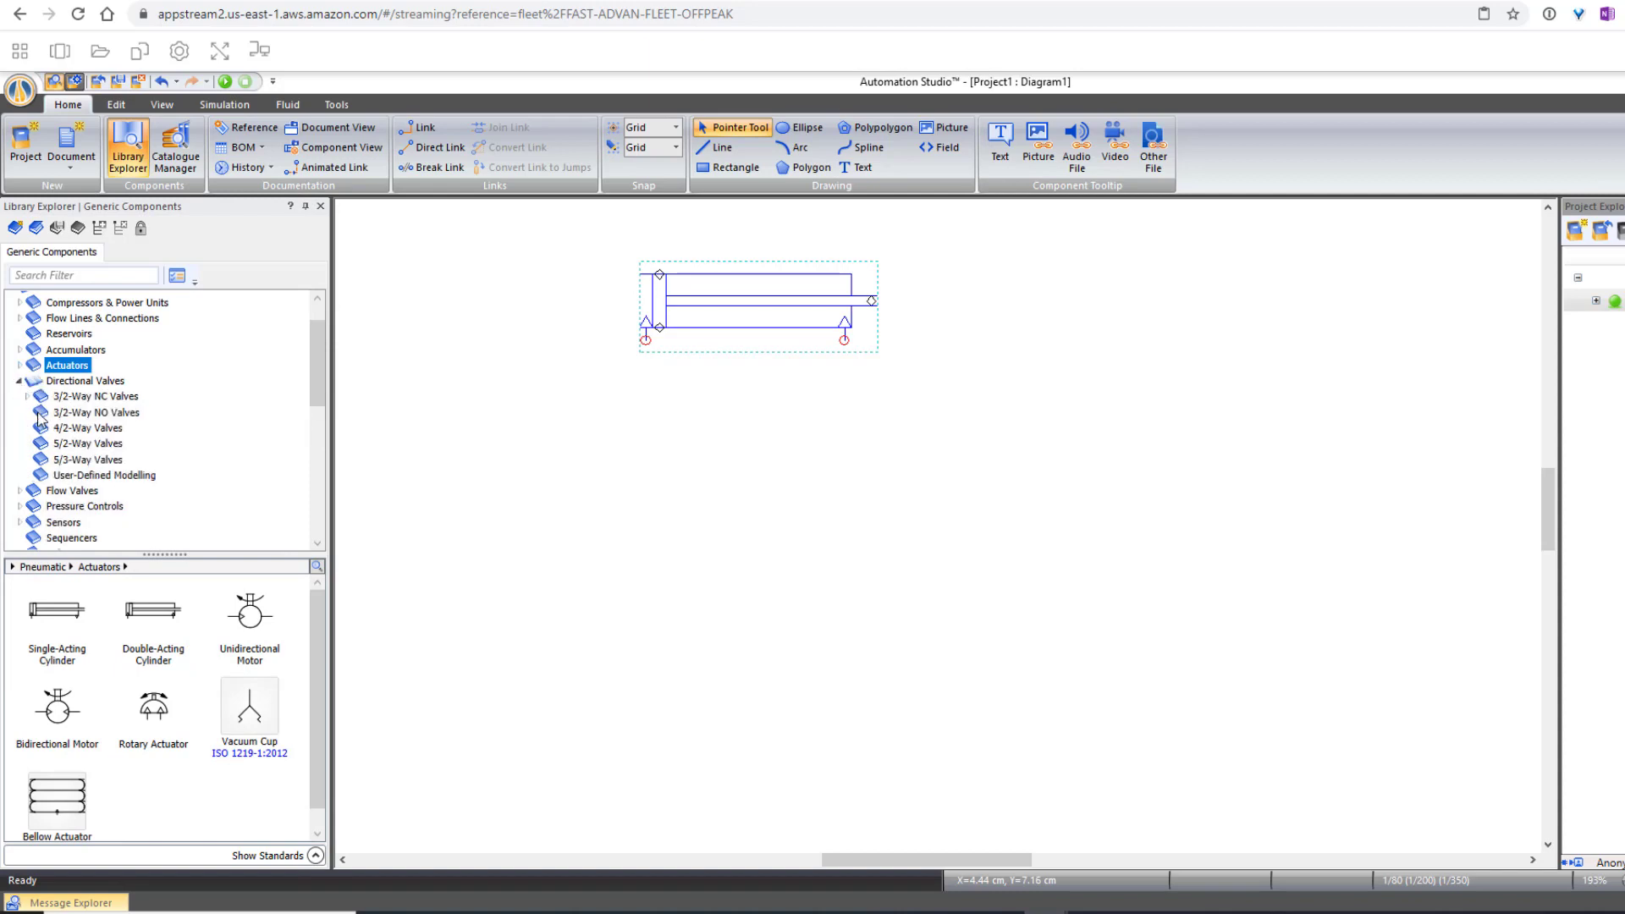
click(47, 446)
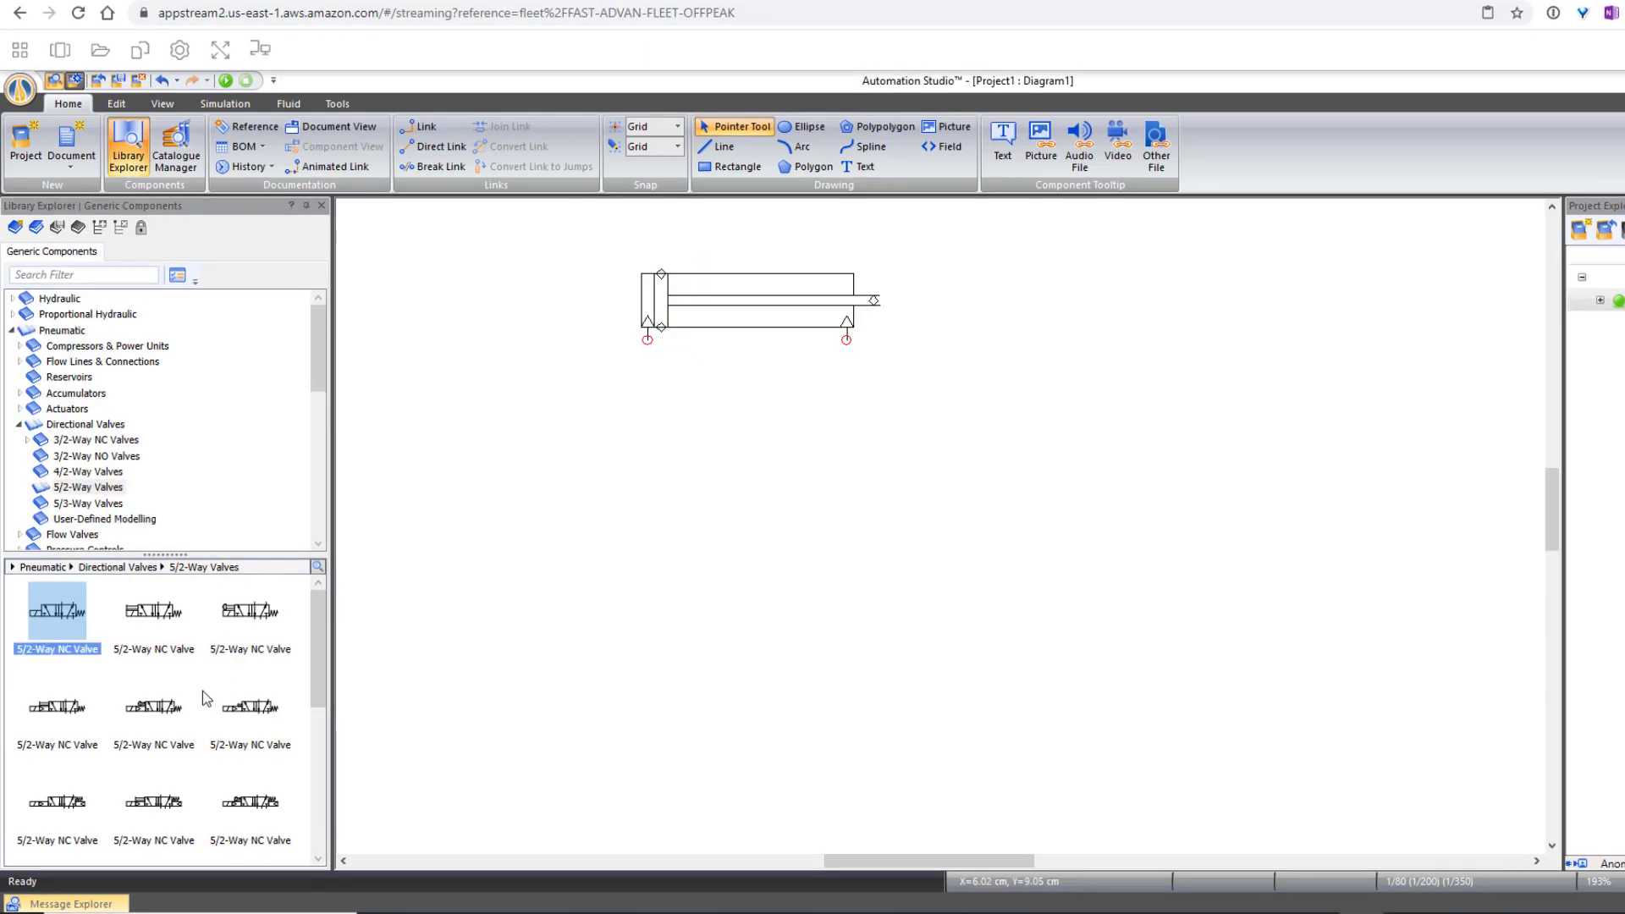
scroll(204, 698, down, 5)
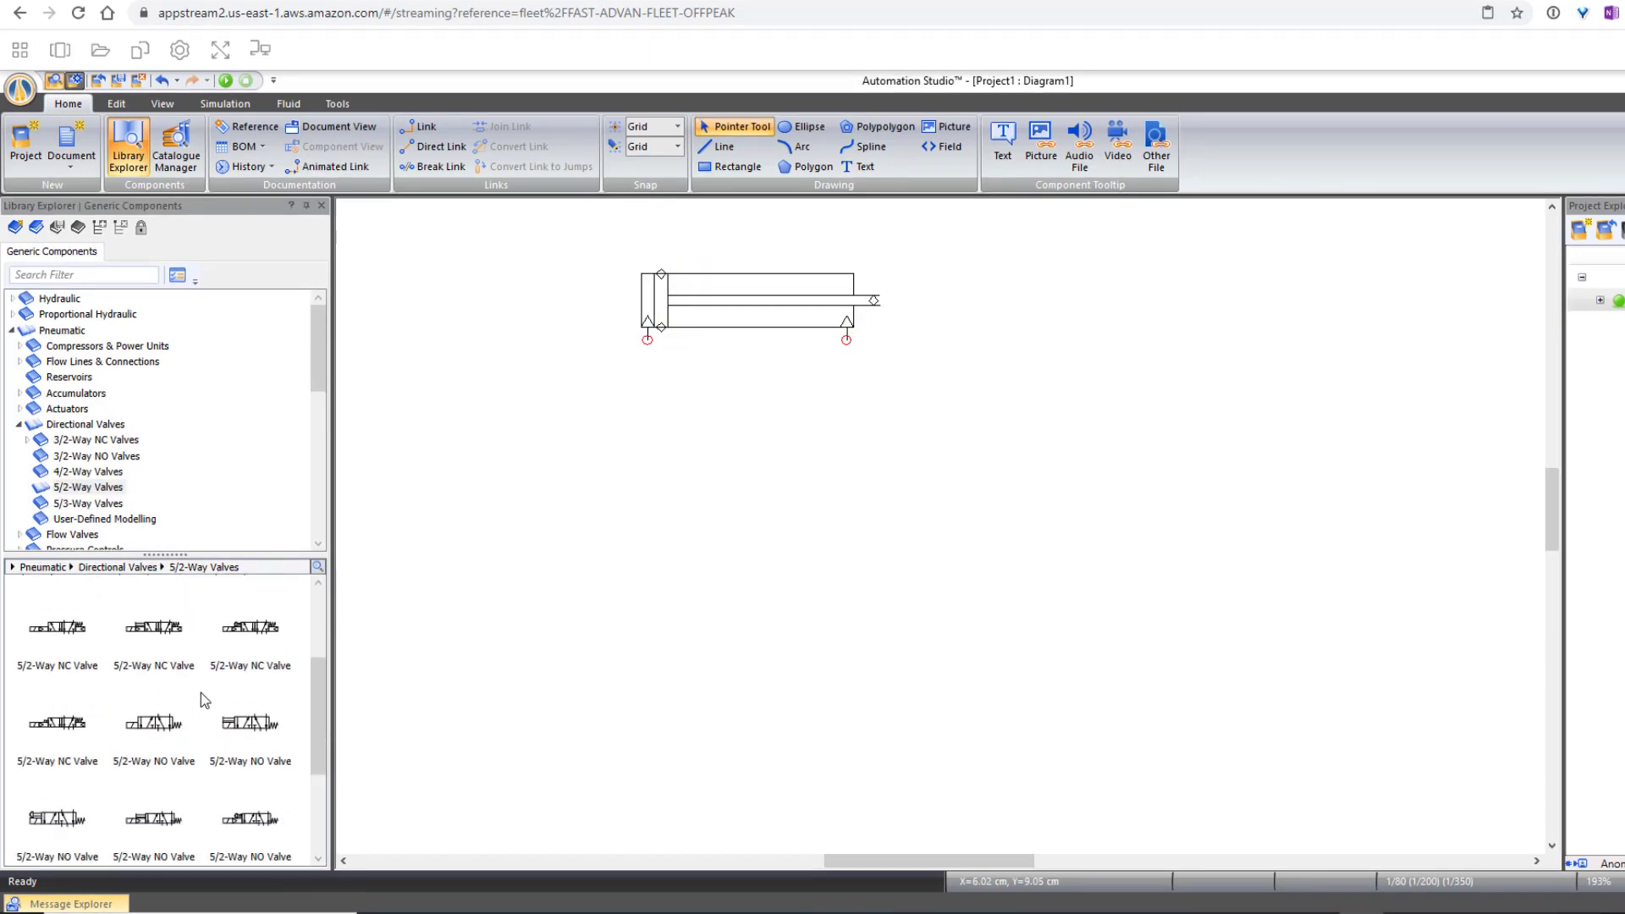
scroll(201, 694, up, 5)
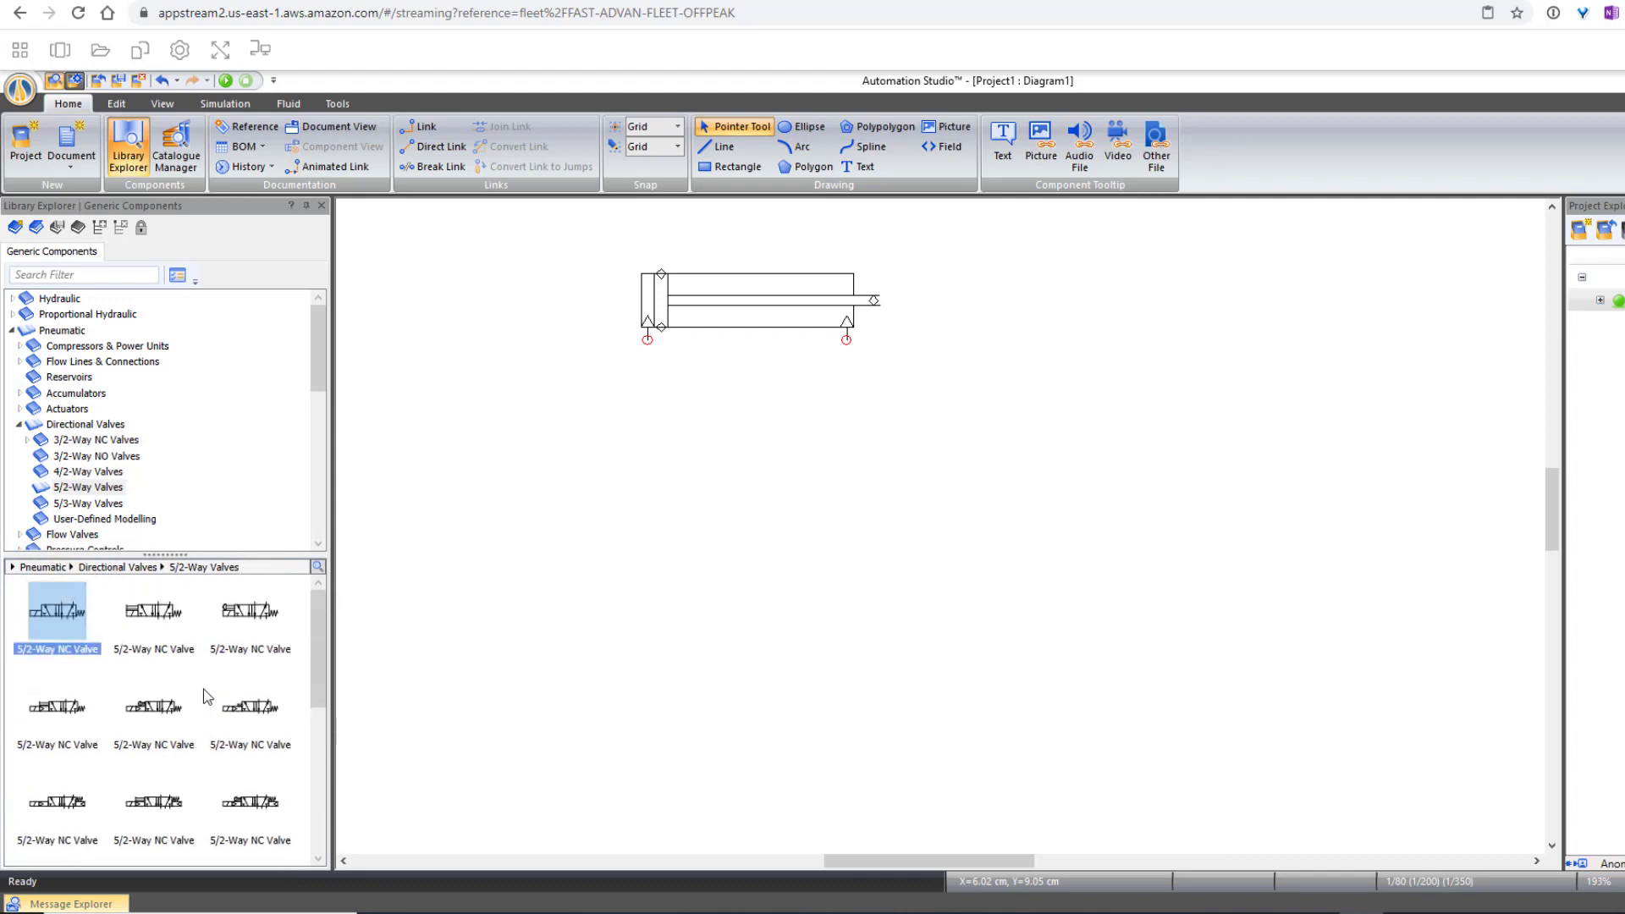
scroll(161, 699, down, 1)
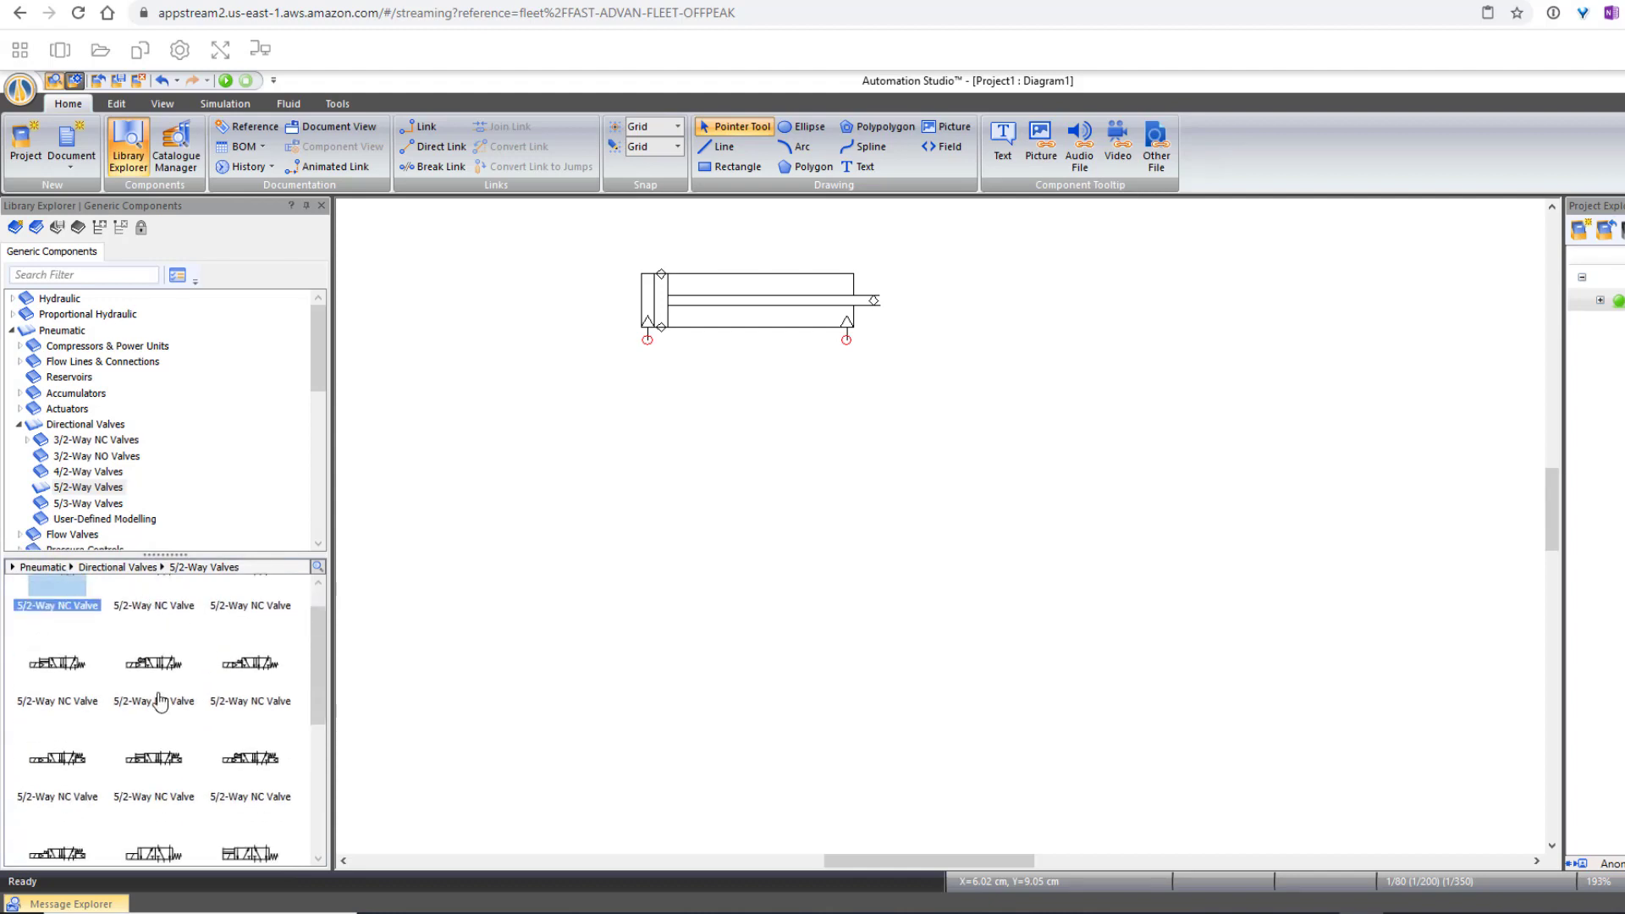
scroll(160, 700, down, 4)
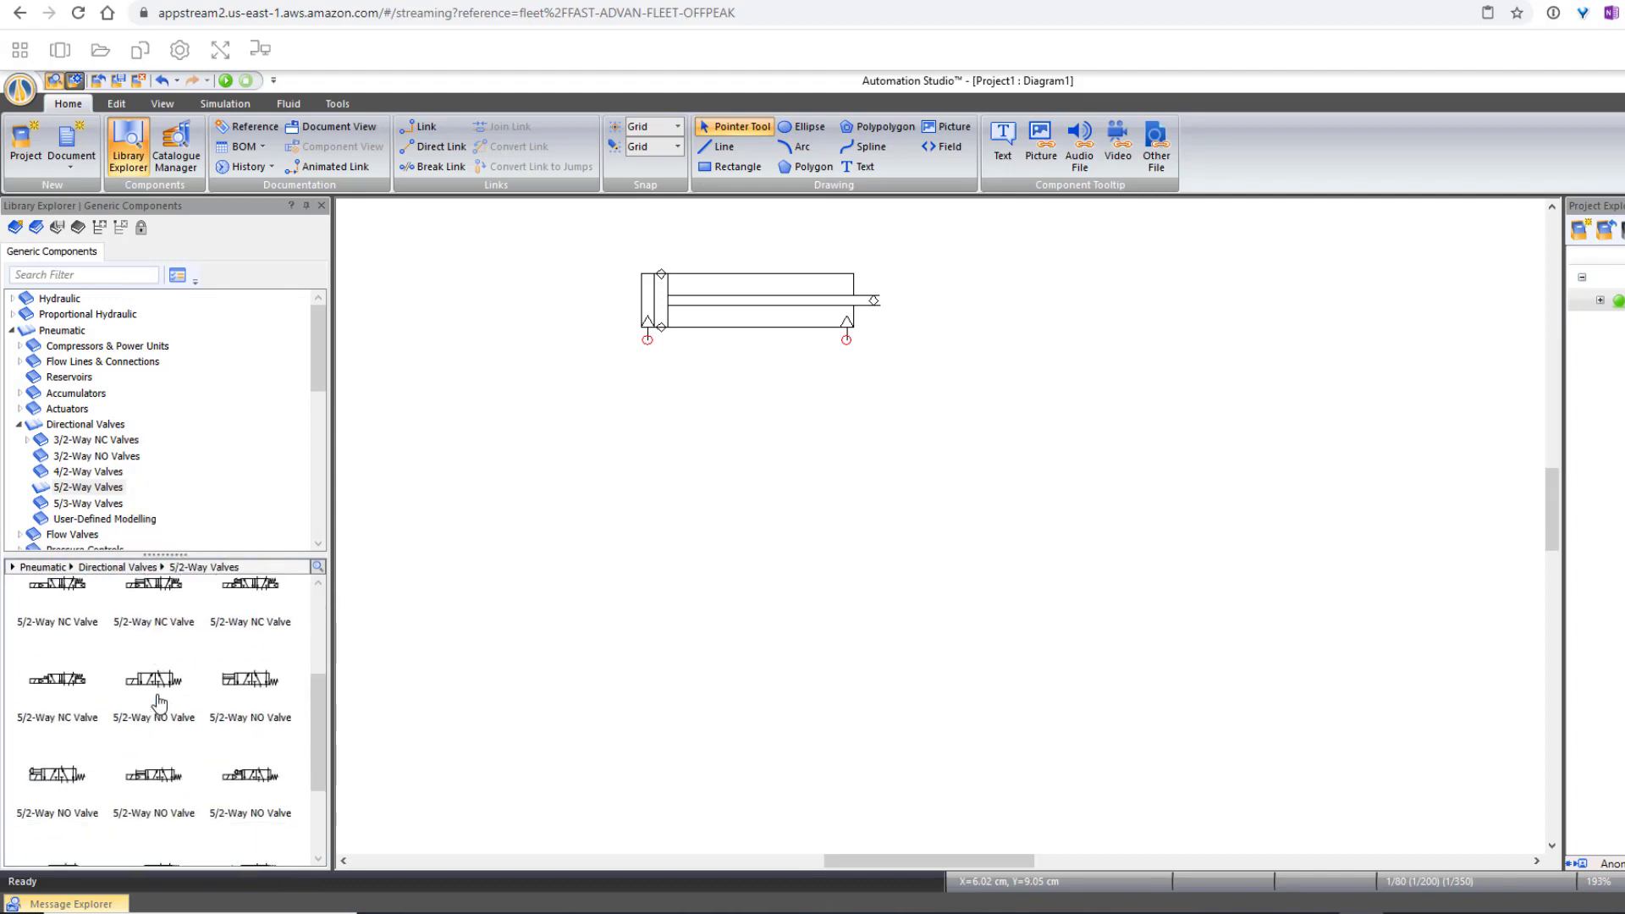
scroll(160, 703, up, 1)
scroll(159, 702, up, 5)
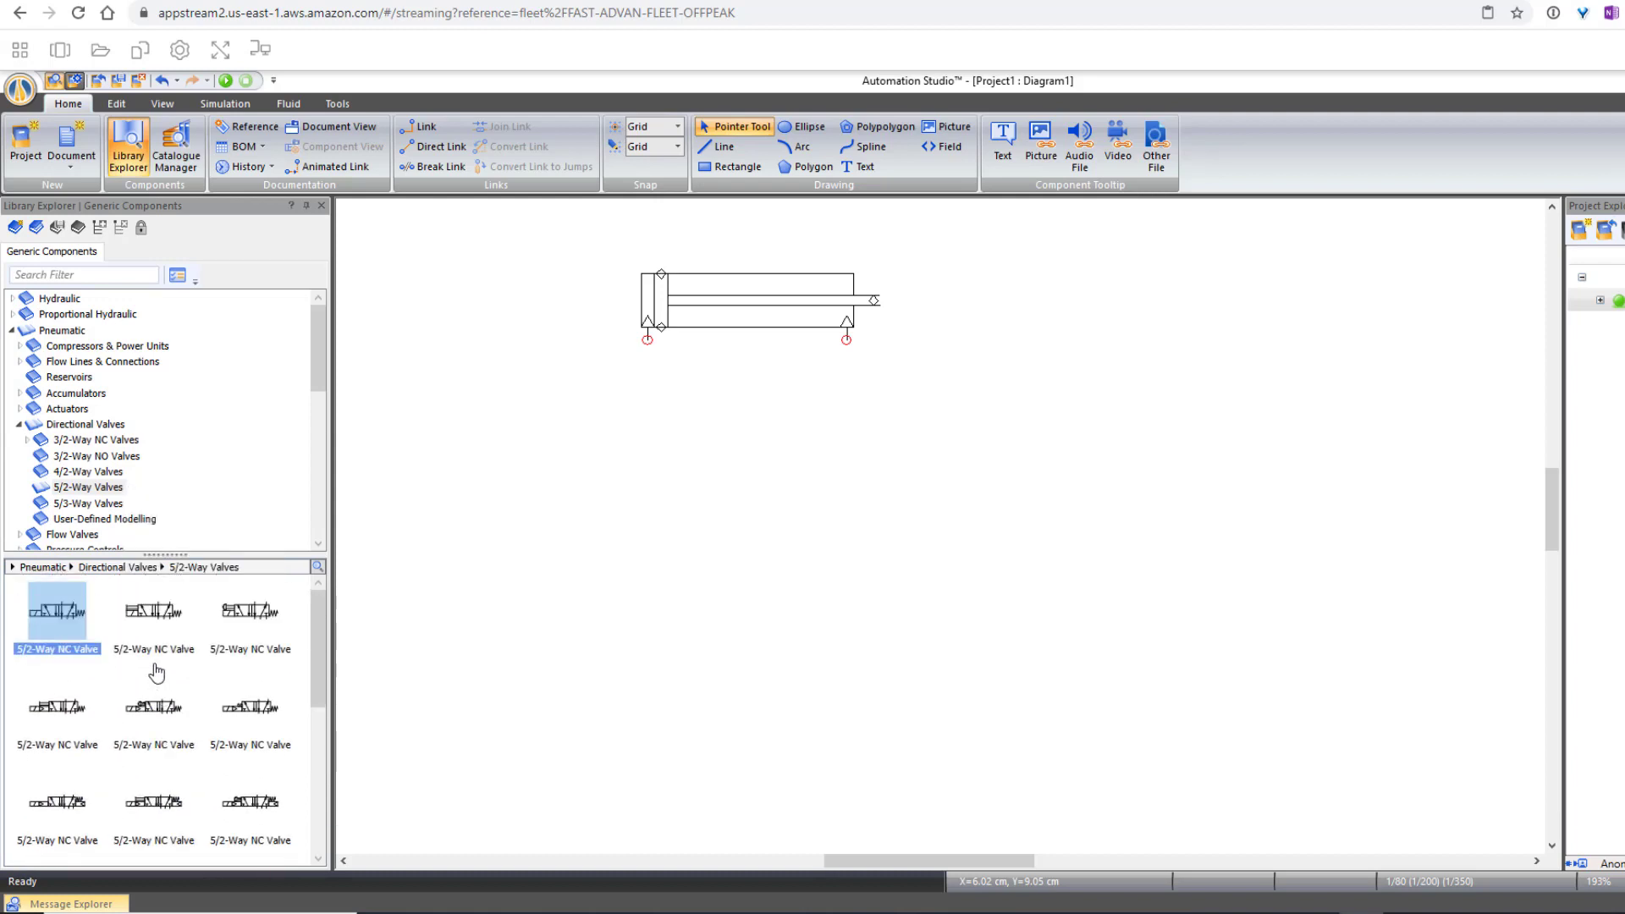
mouse_move(58, 616)
mouse_down()
mouse_move(419, 601)
mouse_move(660, 530)
mouse_move(656, 426)
mouse_up()
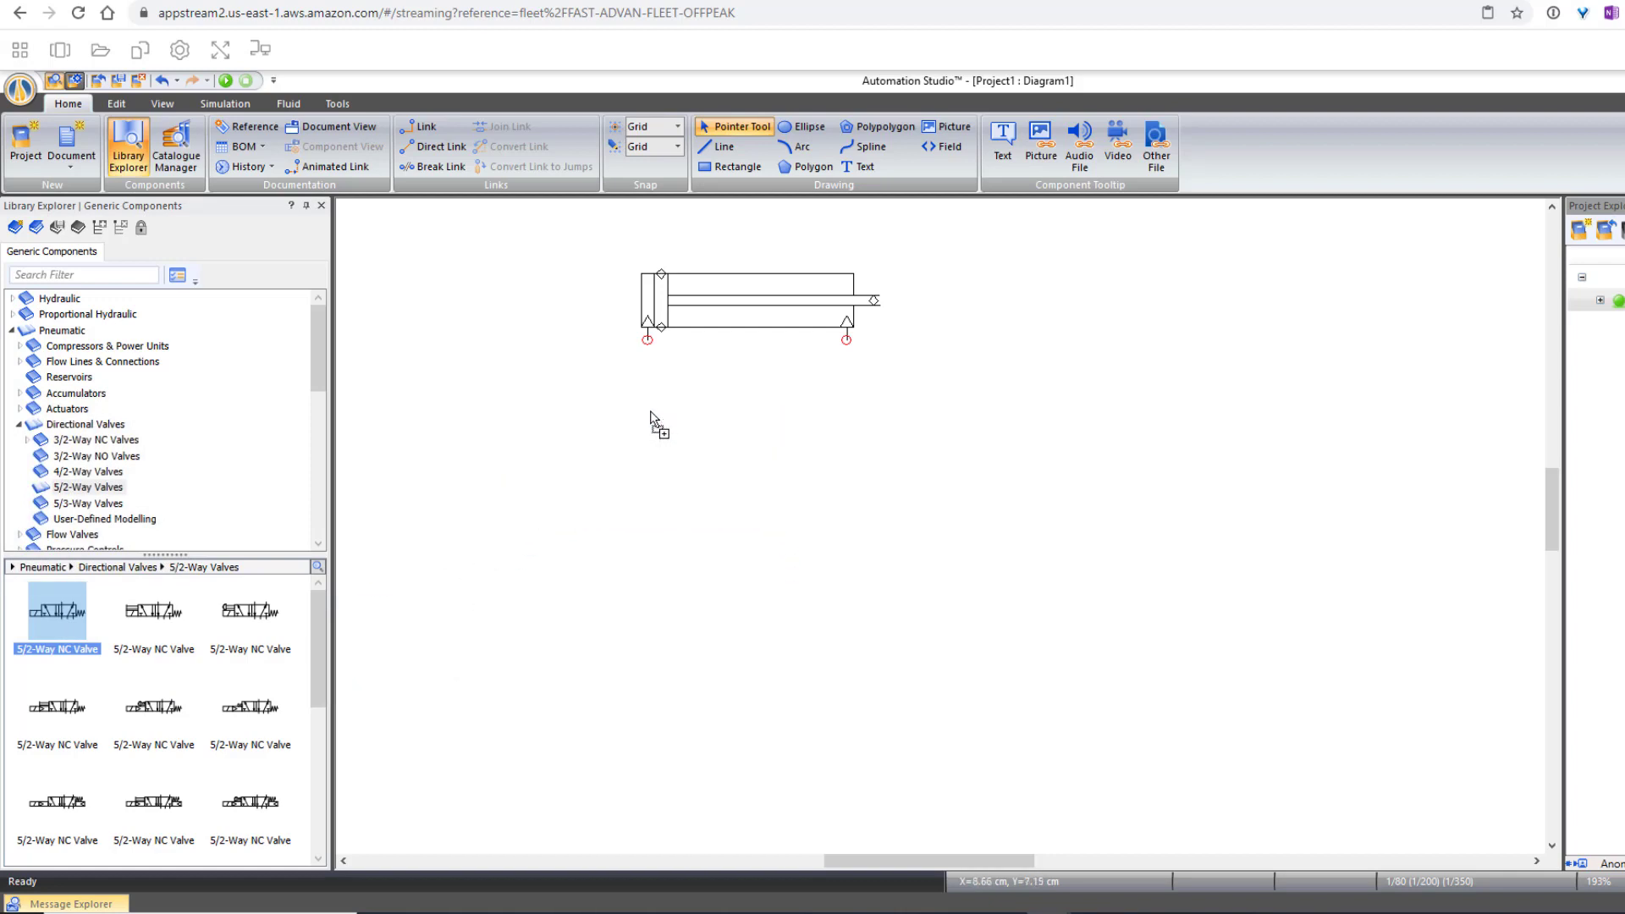
Step: Reposition the 5/2-way valve closer beneath the double-acting cylinder, with its two upper ports between the cylinder's ports
click(928, 413)
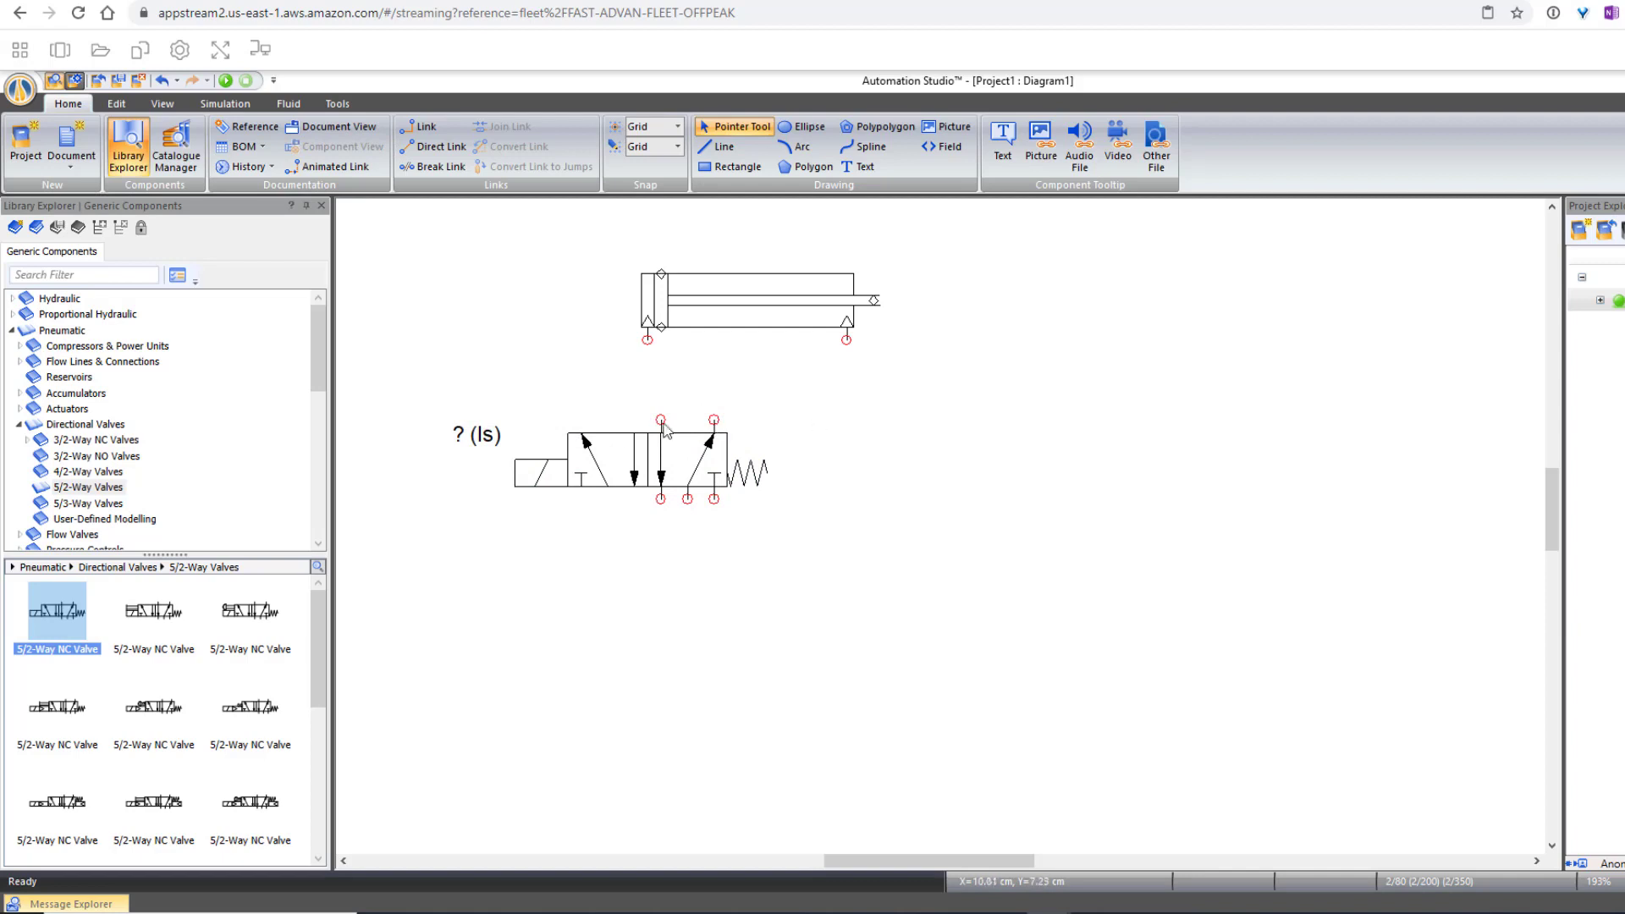
drag(602, 453, 643, 450)
click(921, 403)
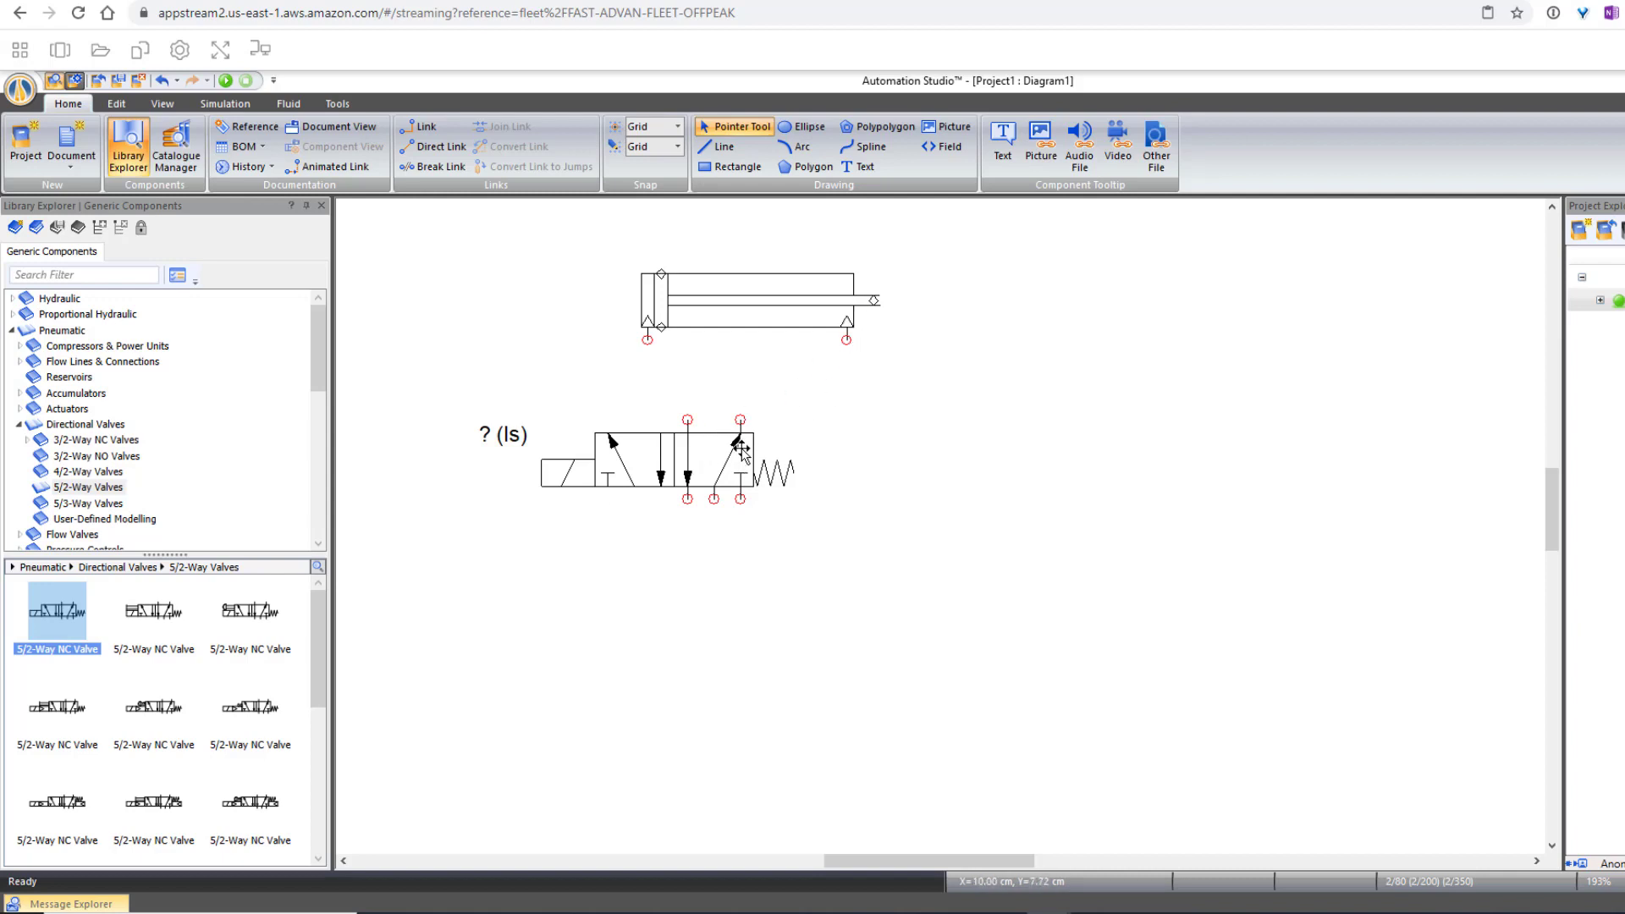
drag(750, 468, 745, 440)
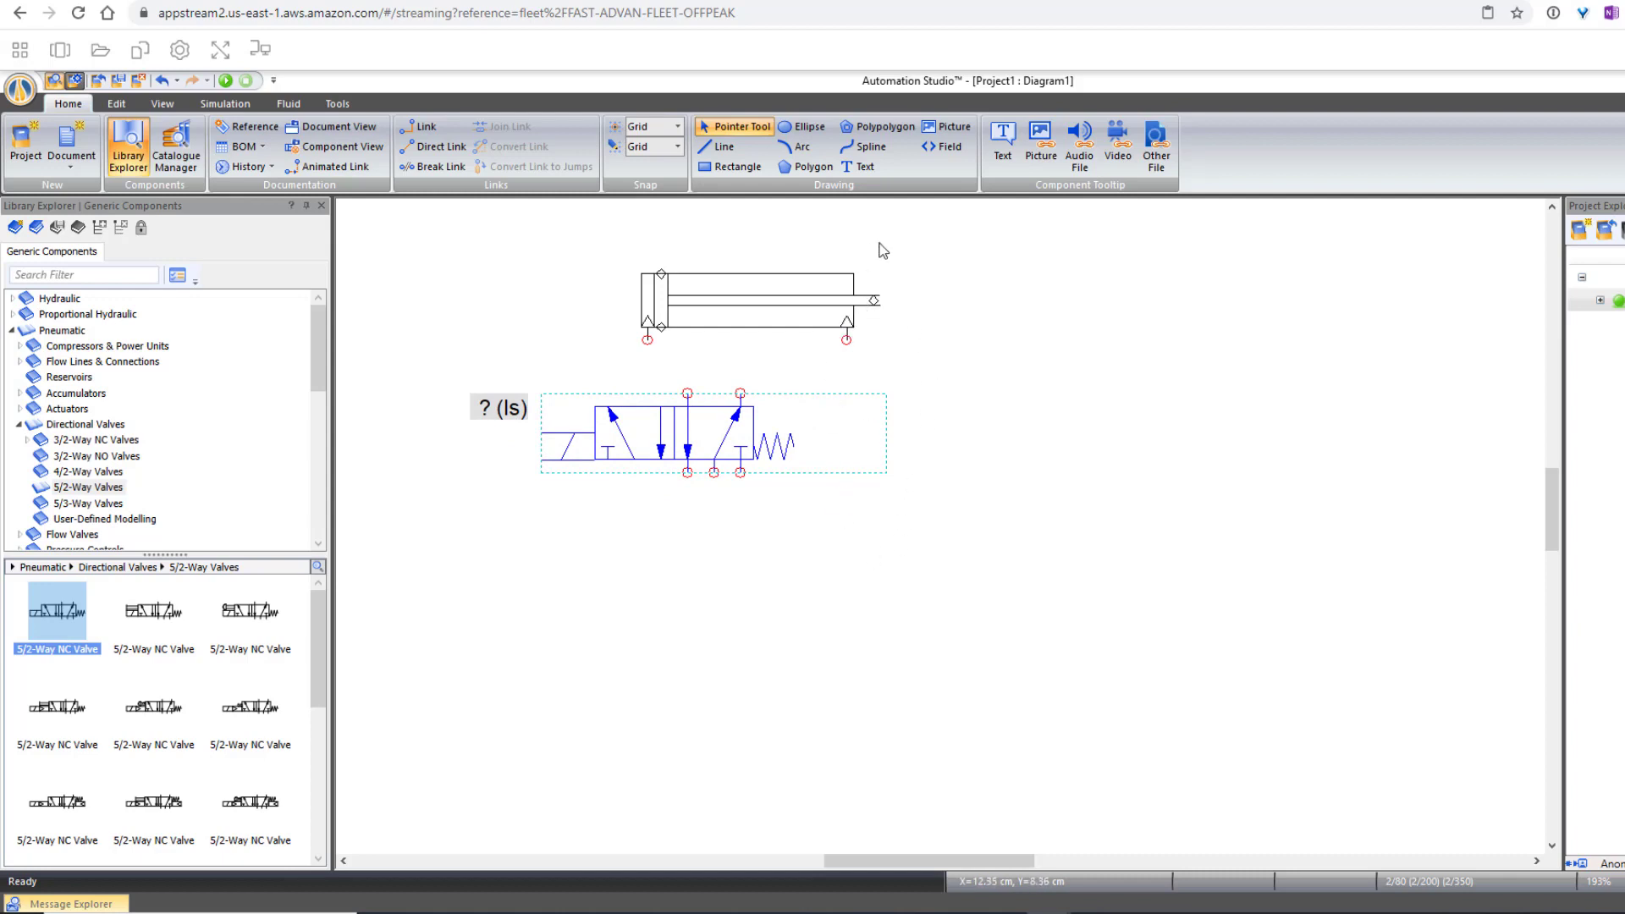
click(979, 364)
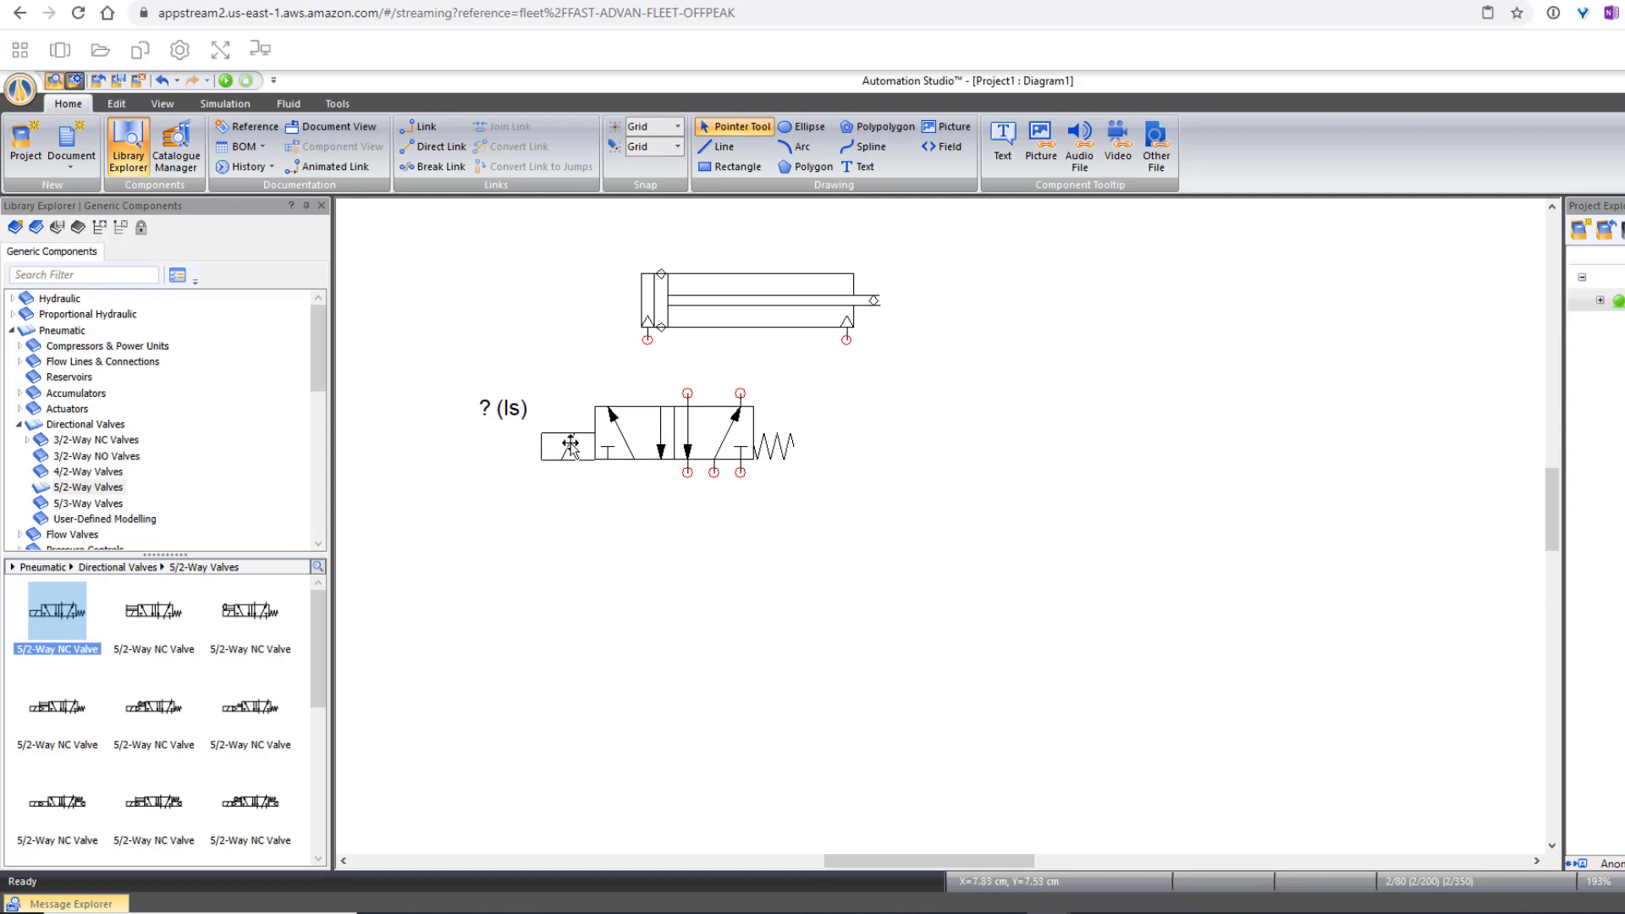
Step: Open the 5/2-way valve's builder properties and replace its solenoid with the small-triangle External Pneumatic Pilot
click(684, 440)
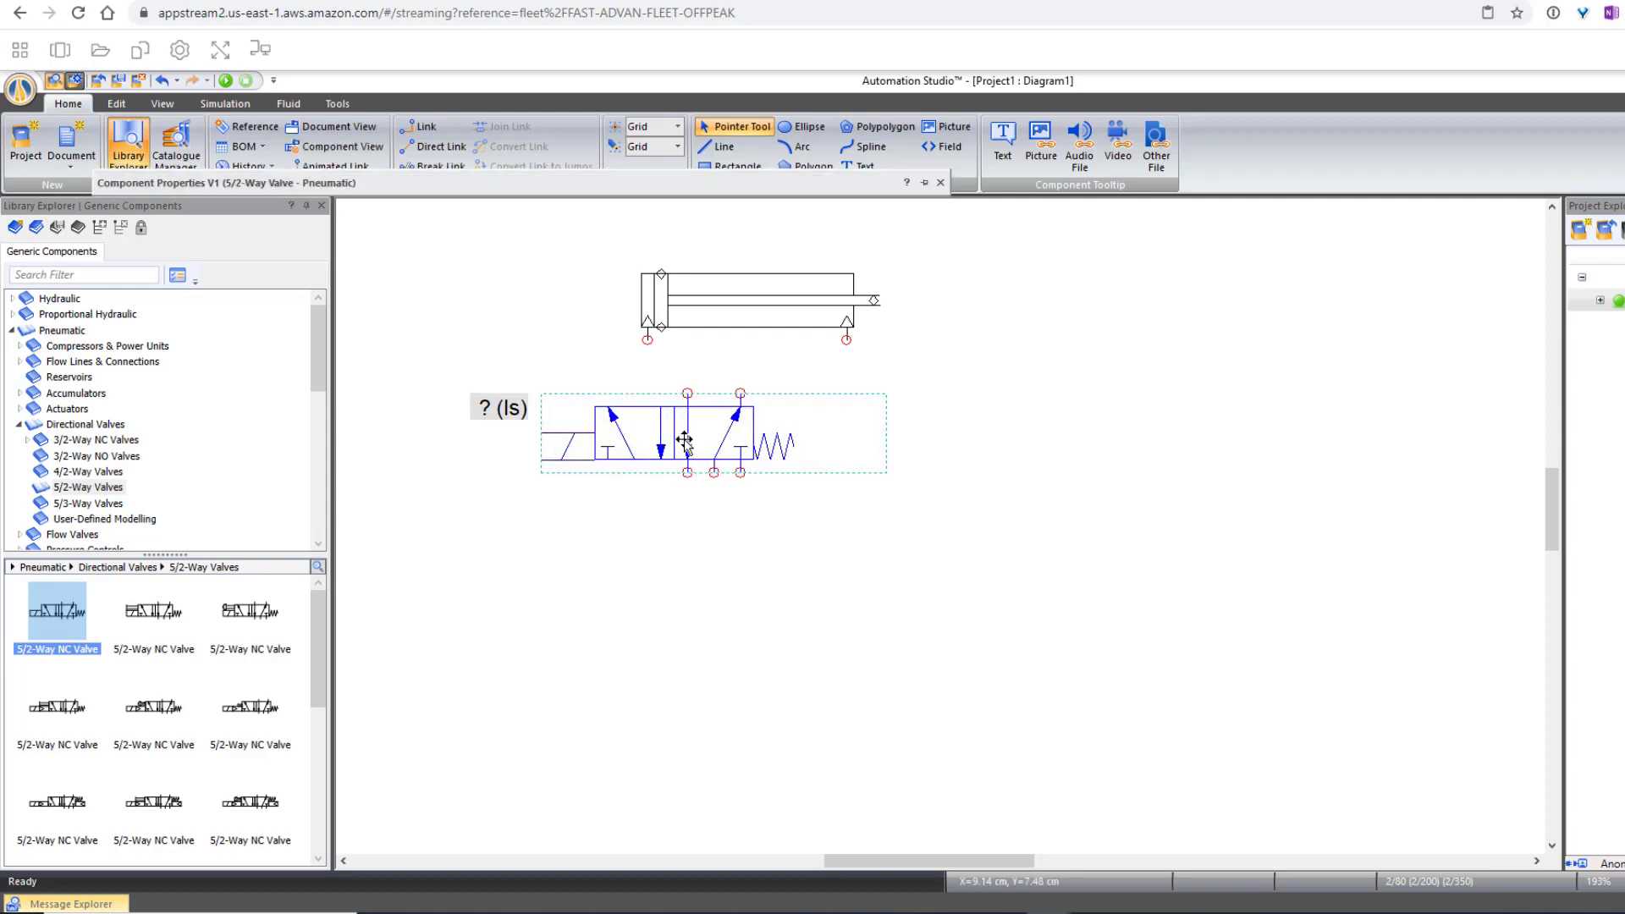
click(583, 185)
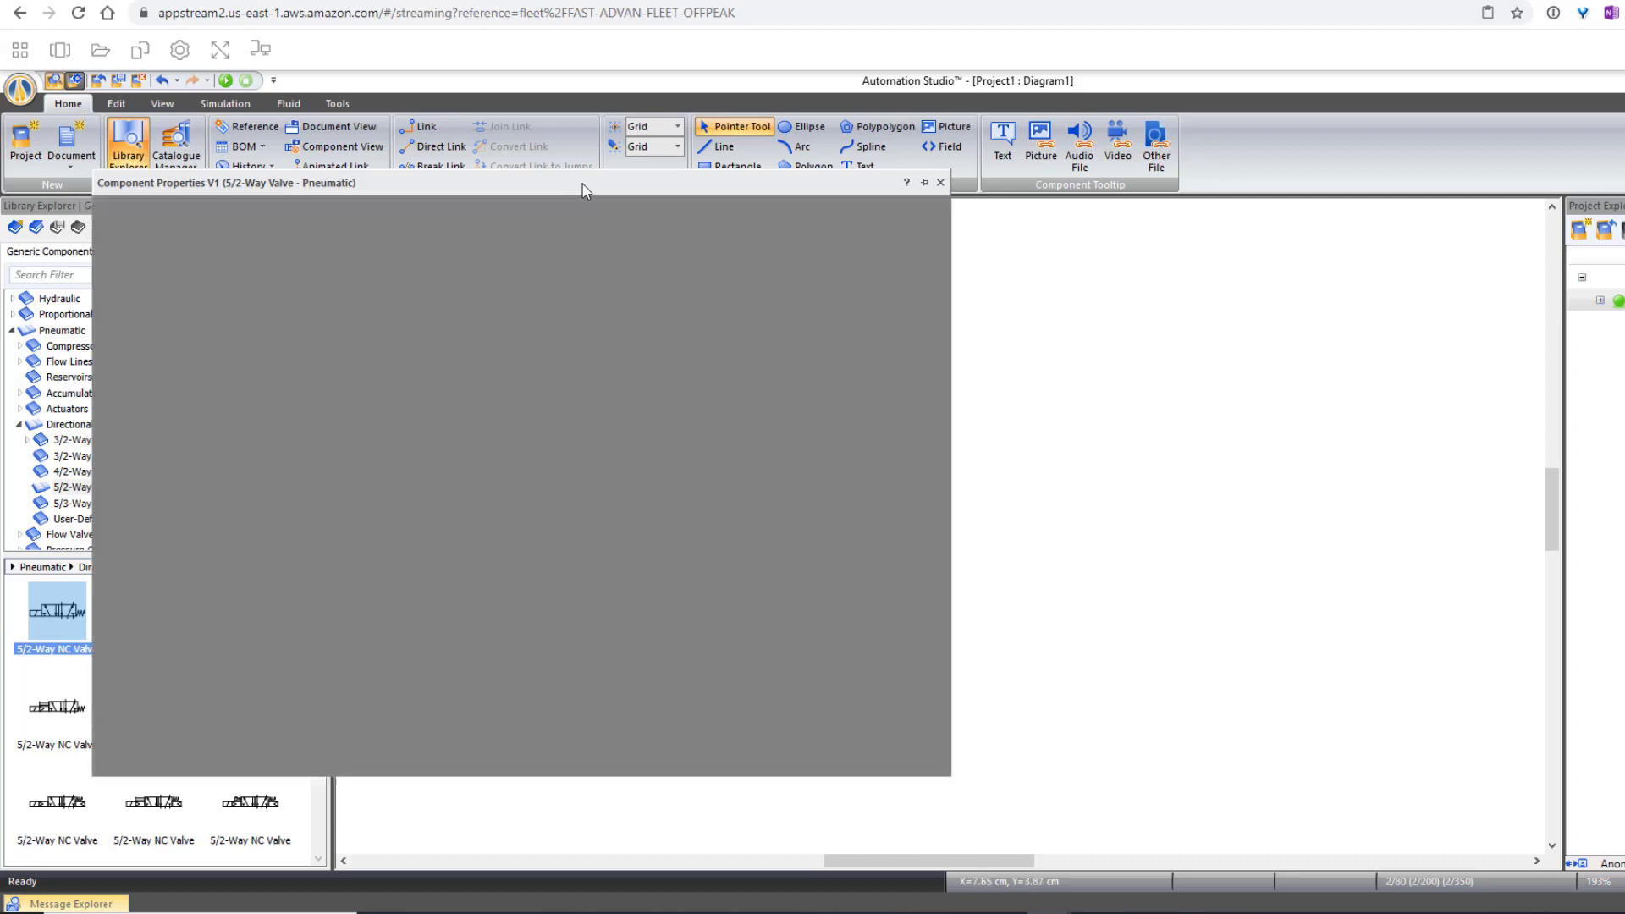
click(131, 421)
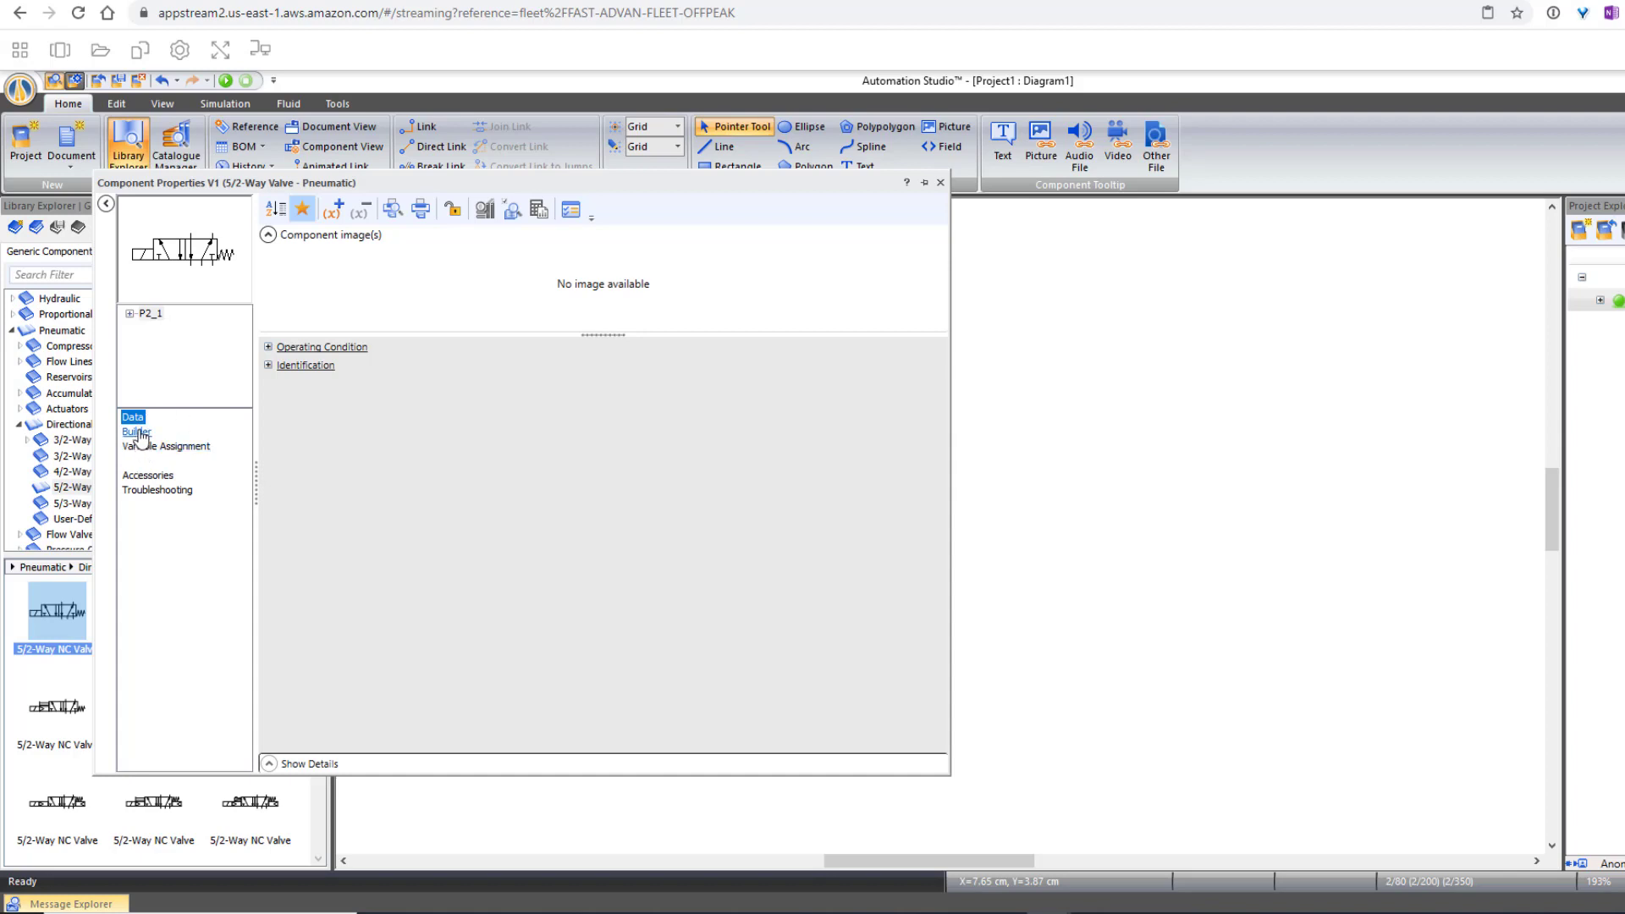
click(136, 432)
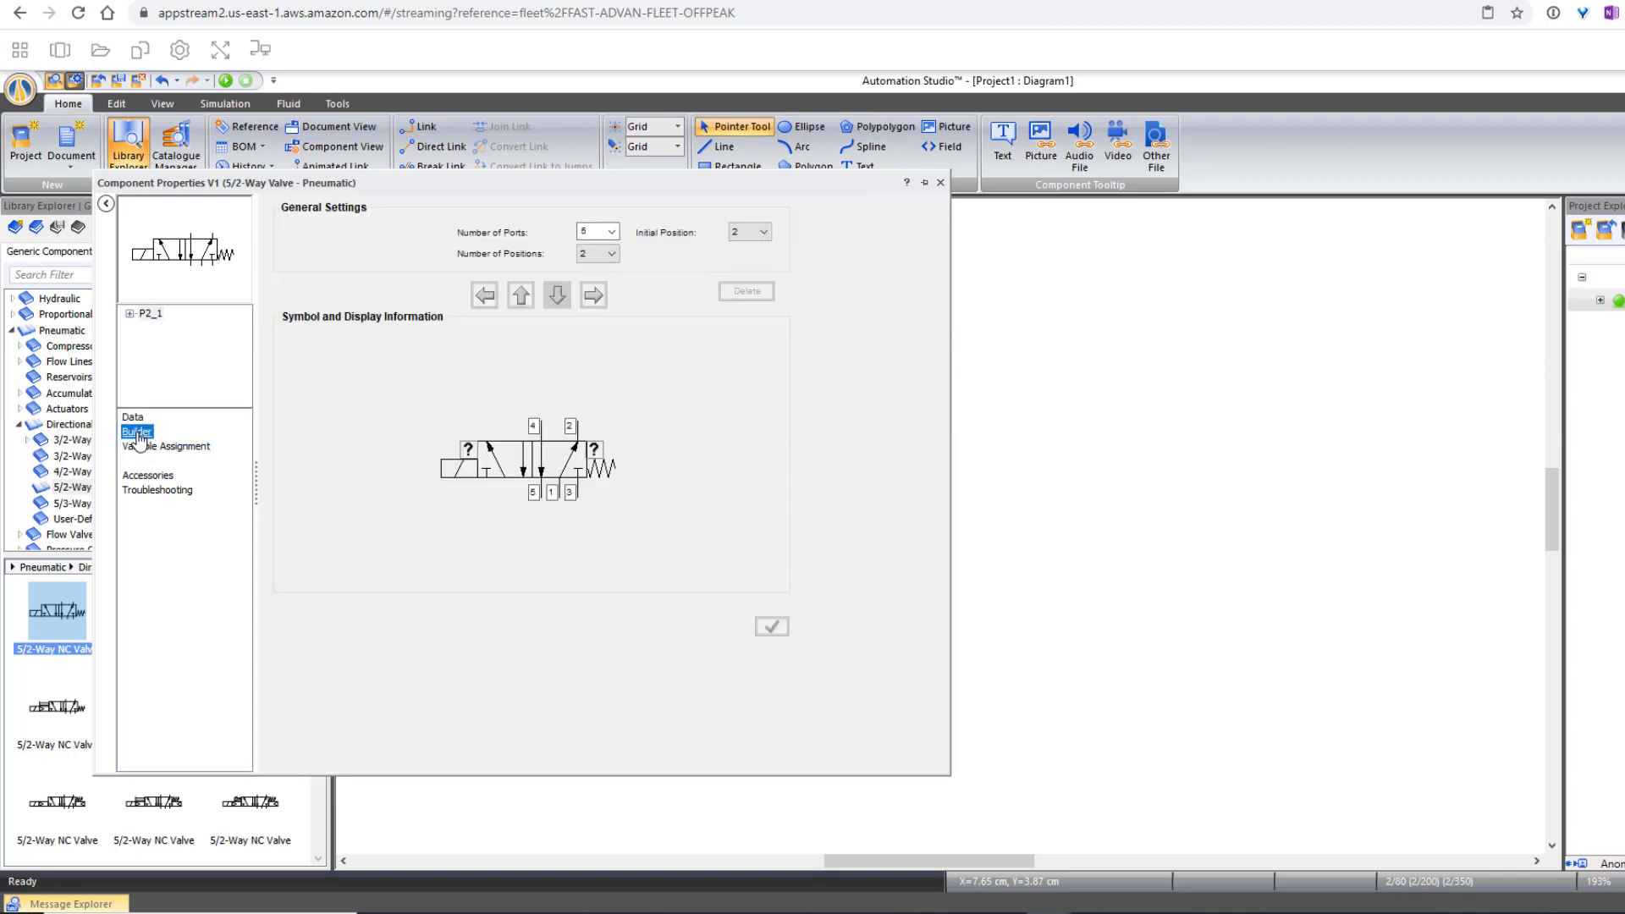
click(462, 471)
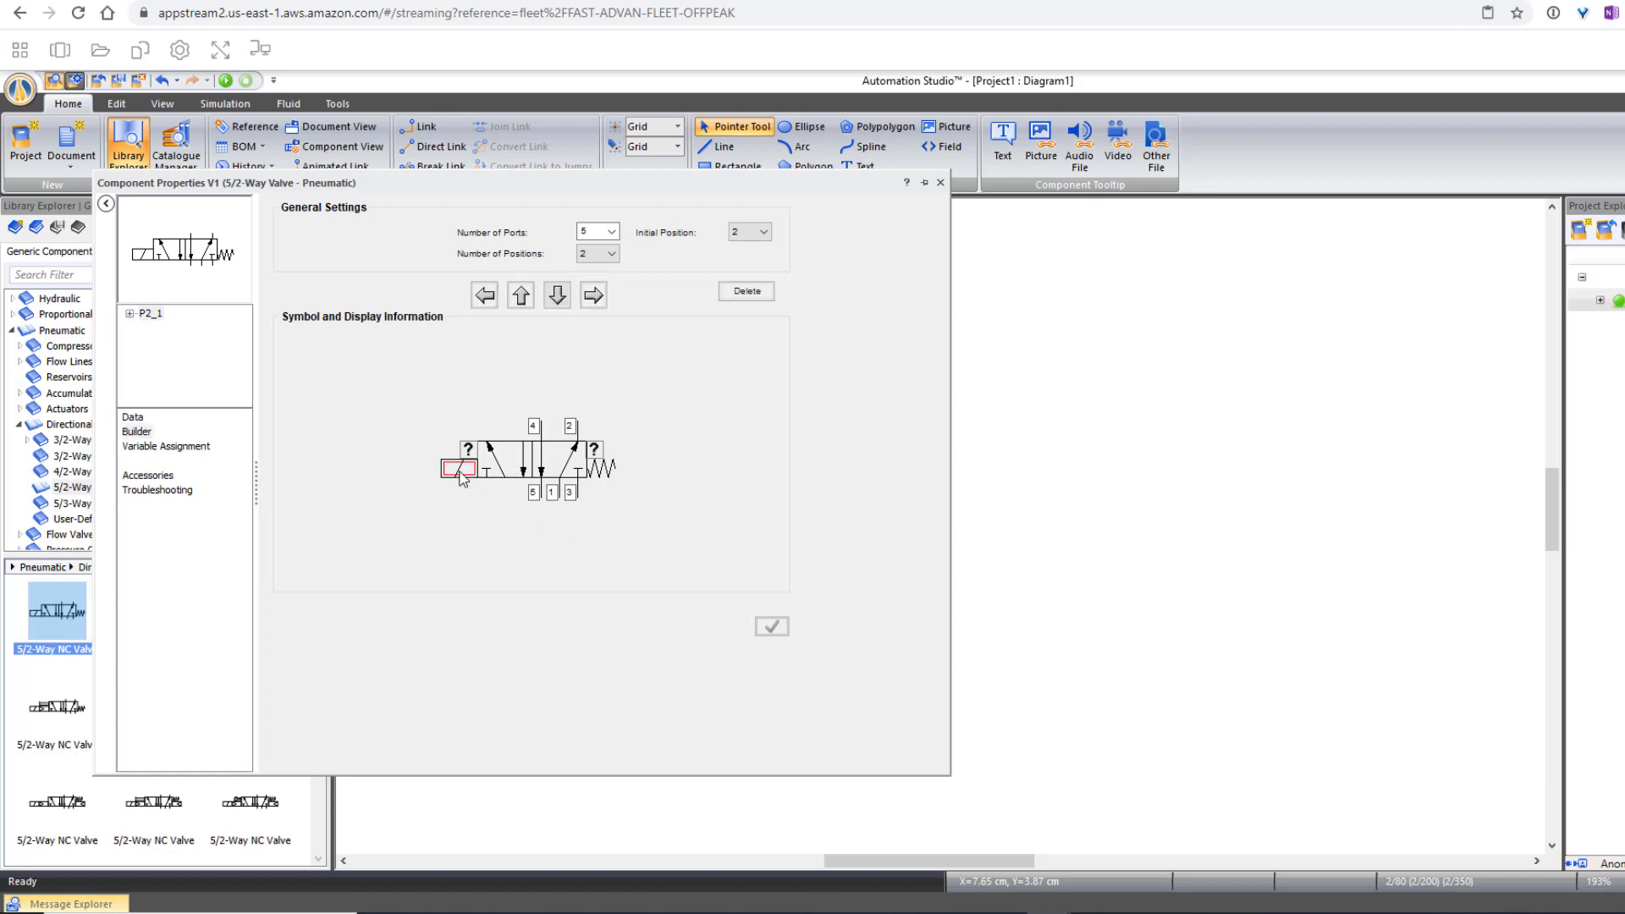
double_click(462, 474)
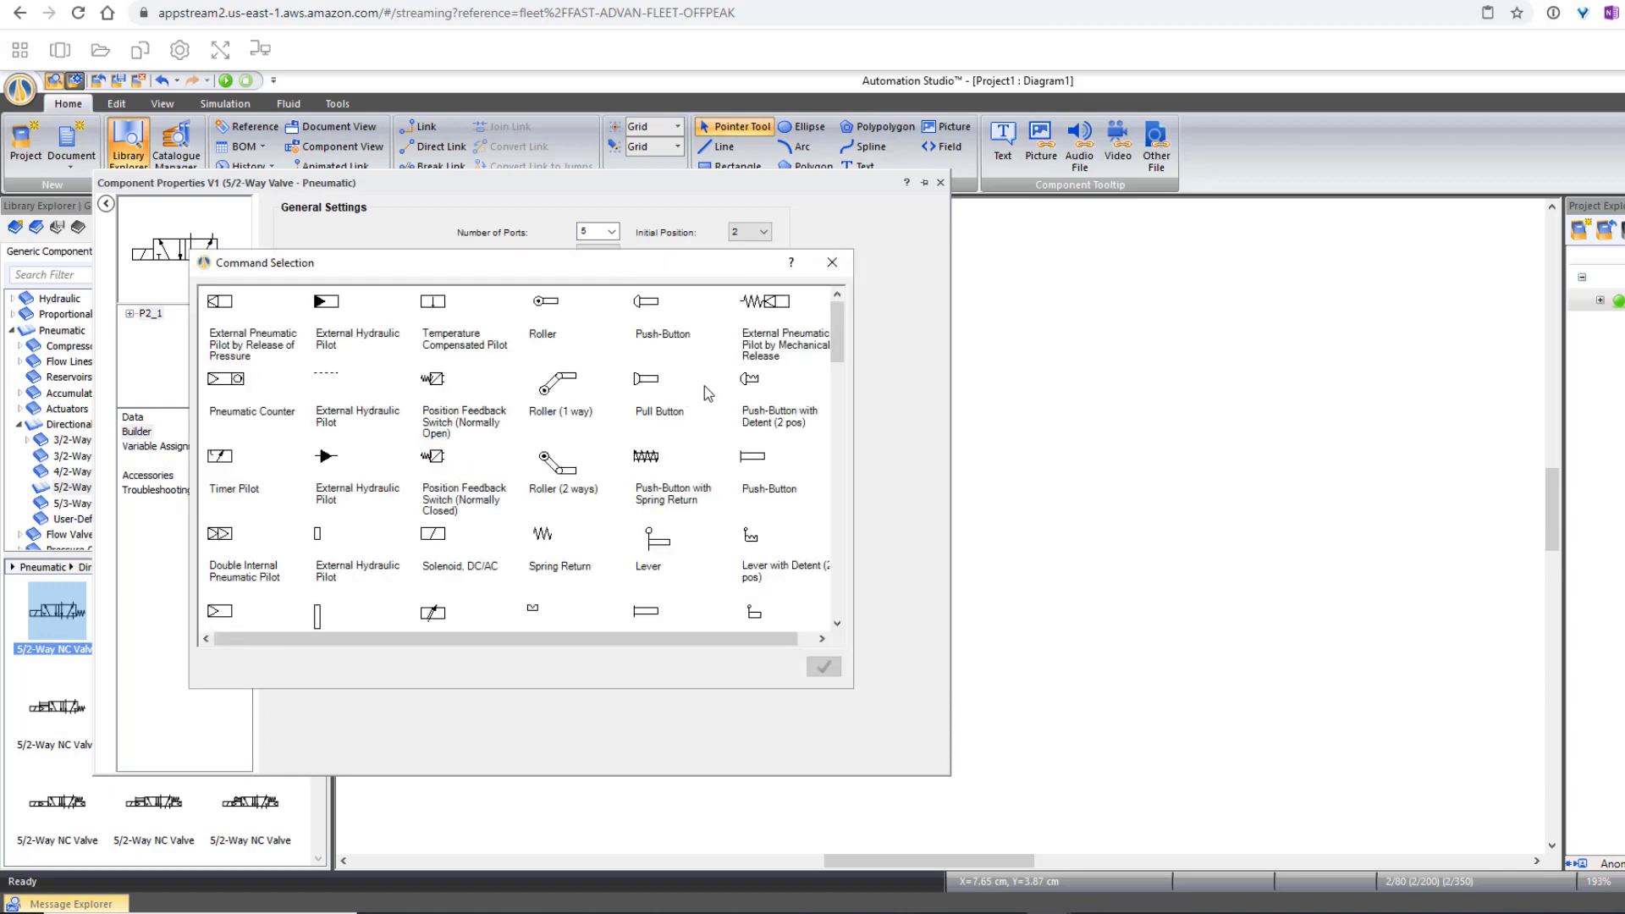
drag(835, 334, 837, 372)
scroll(432, 482, down, 3)
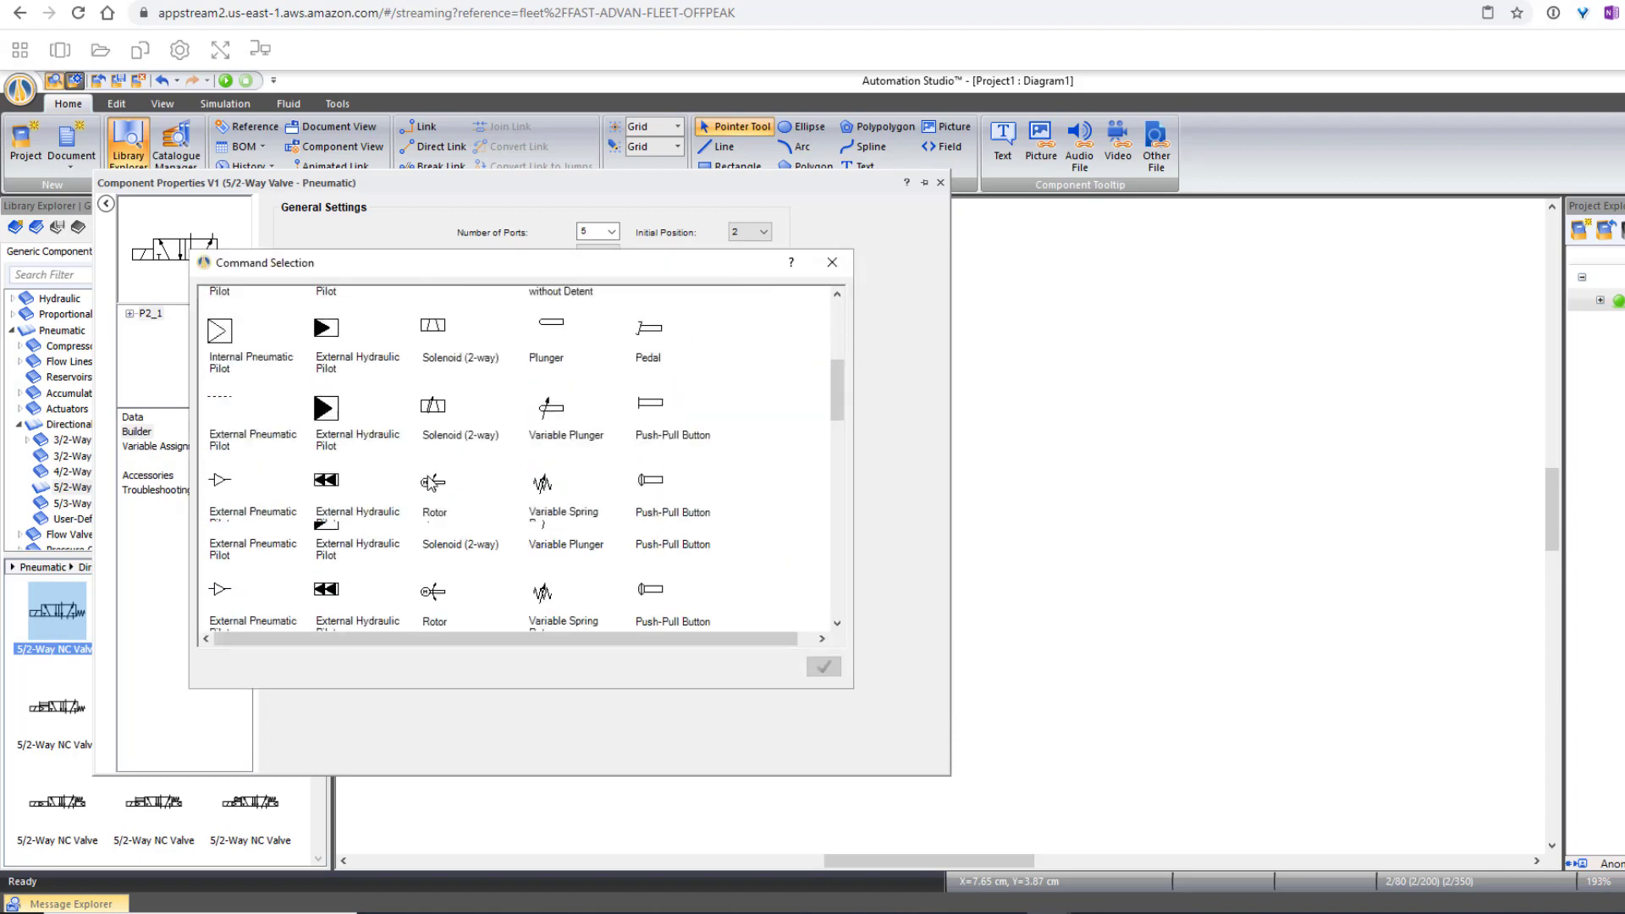
double_click(220, 483)
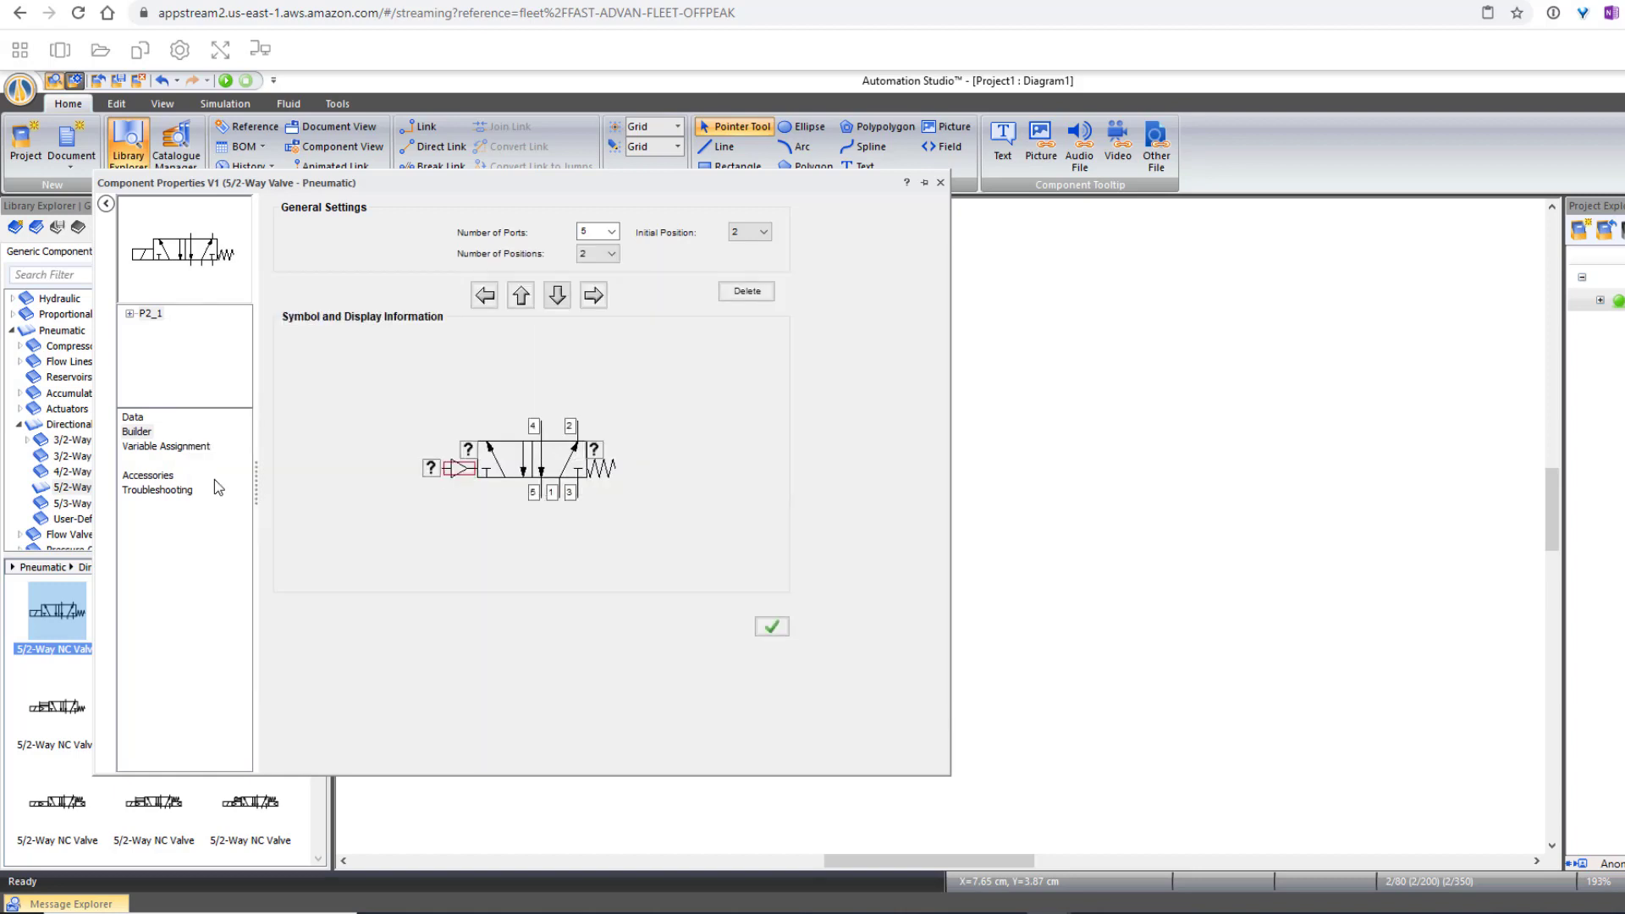
Step: Replace the 5/2-way valve's spring return with the small-triangle External Pneumatic Pilot, apply the changes and close the properties
double_click(597, 473)
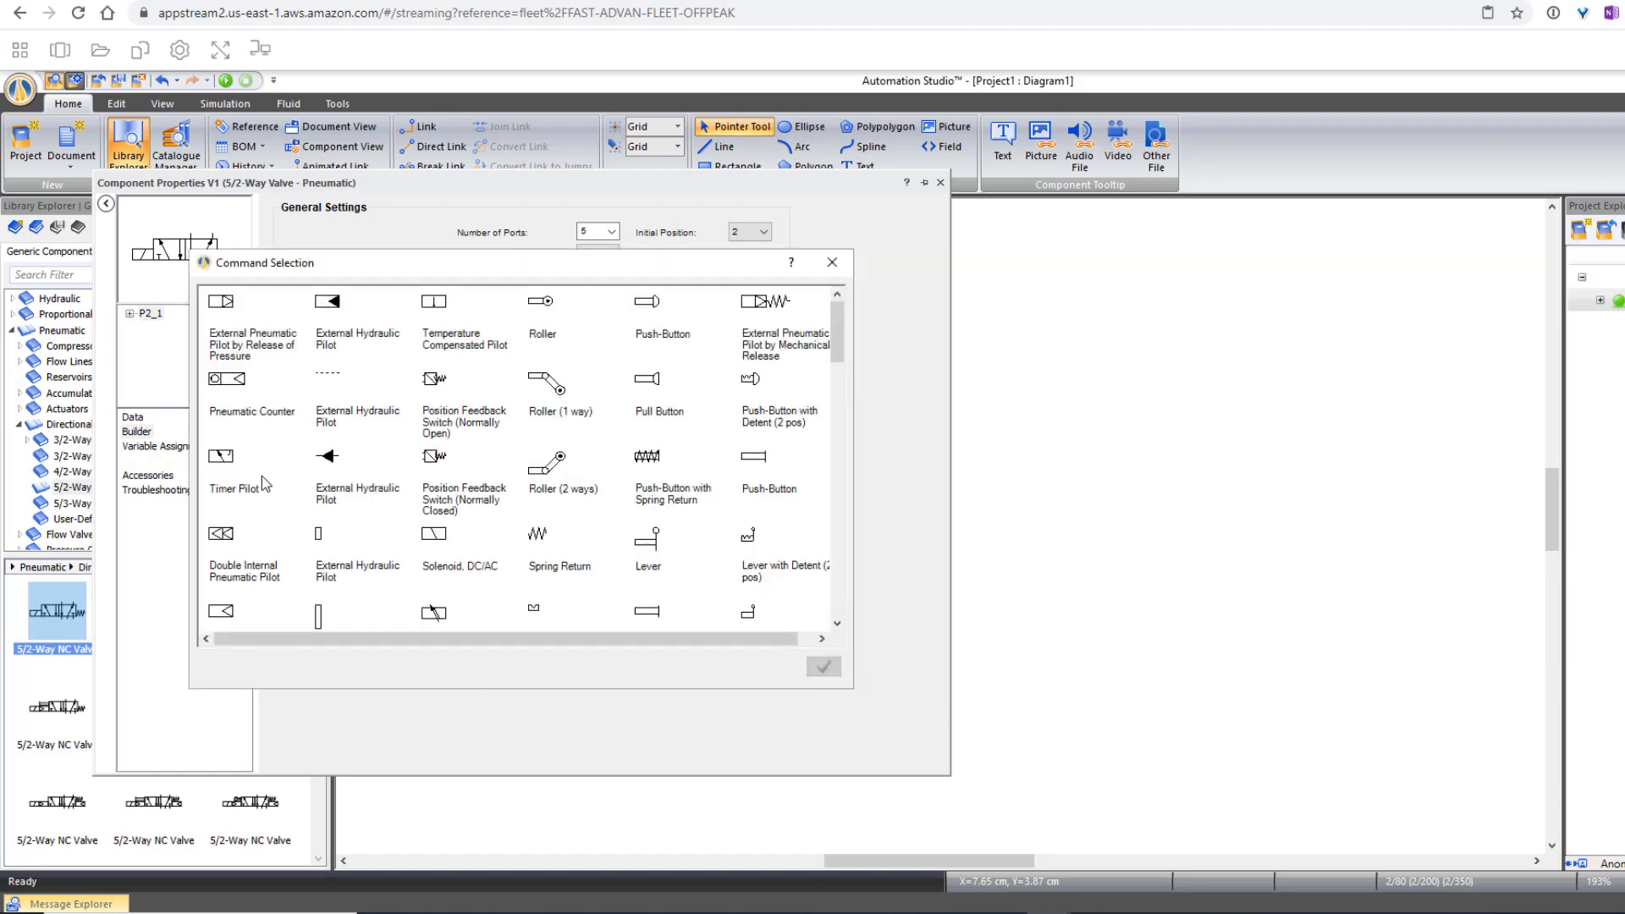
scroll(262, 476, down, 5)
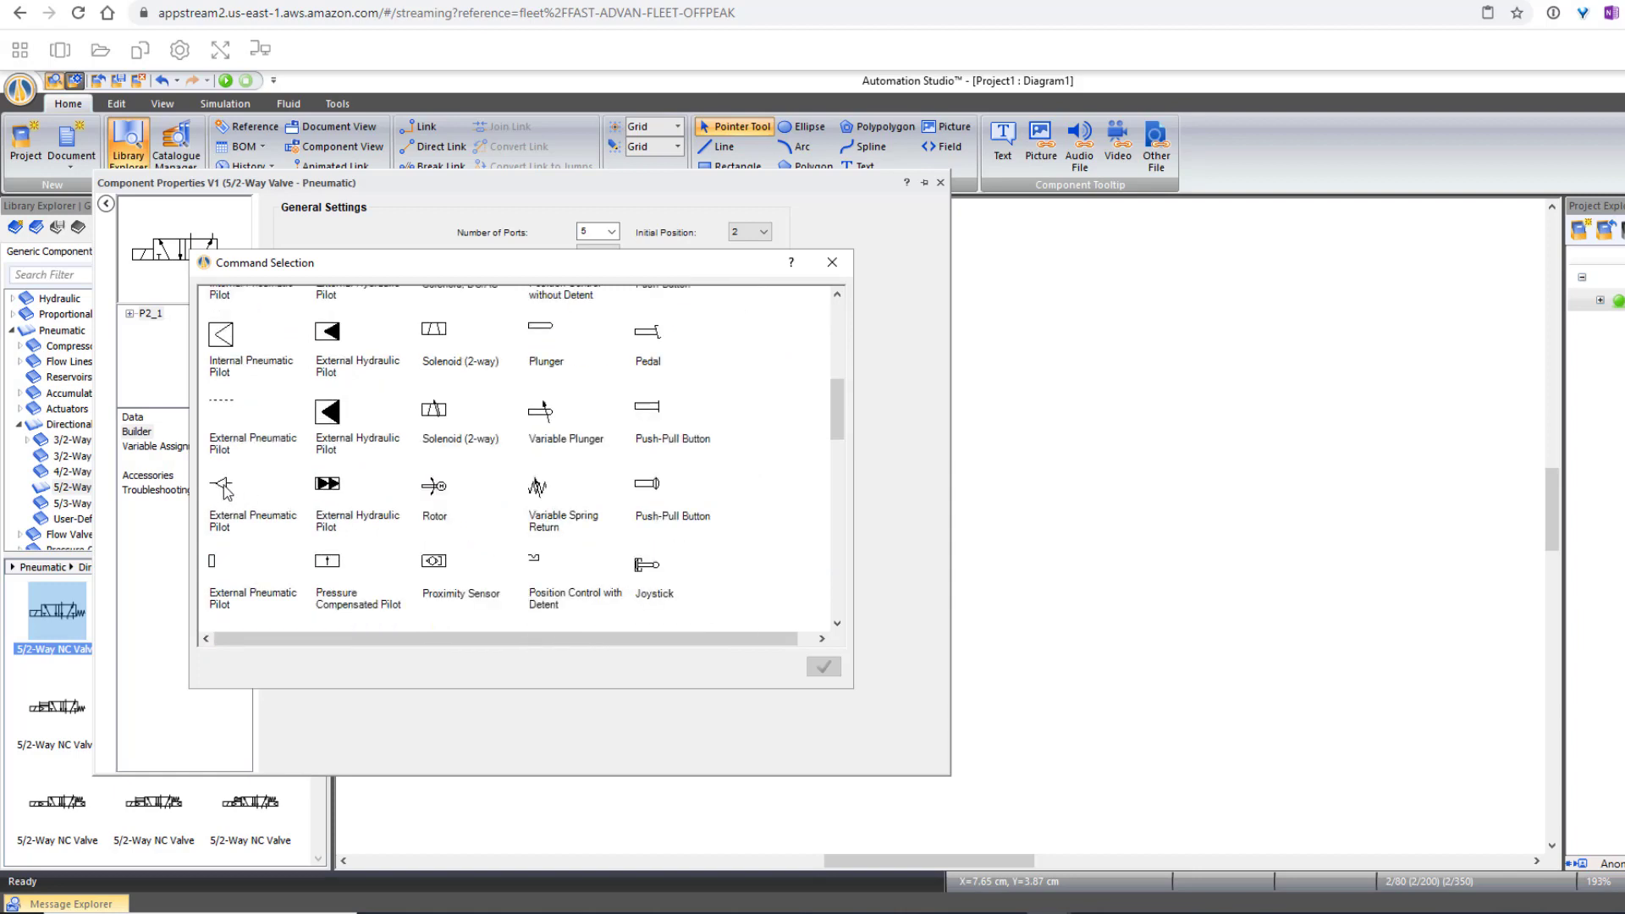
click(225, 490)
click(830, 669)
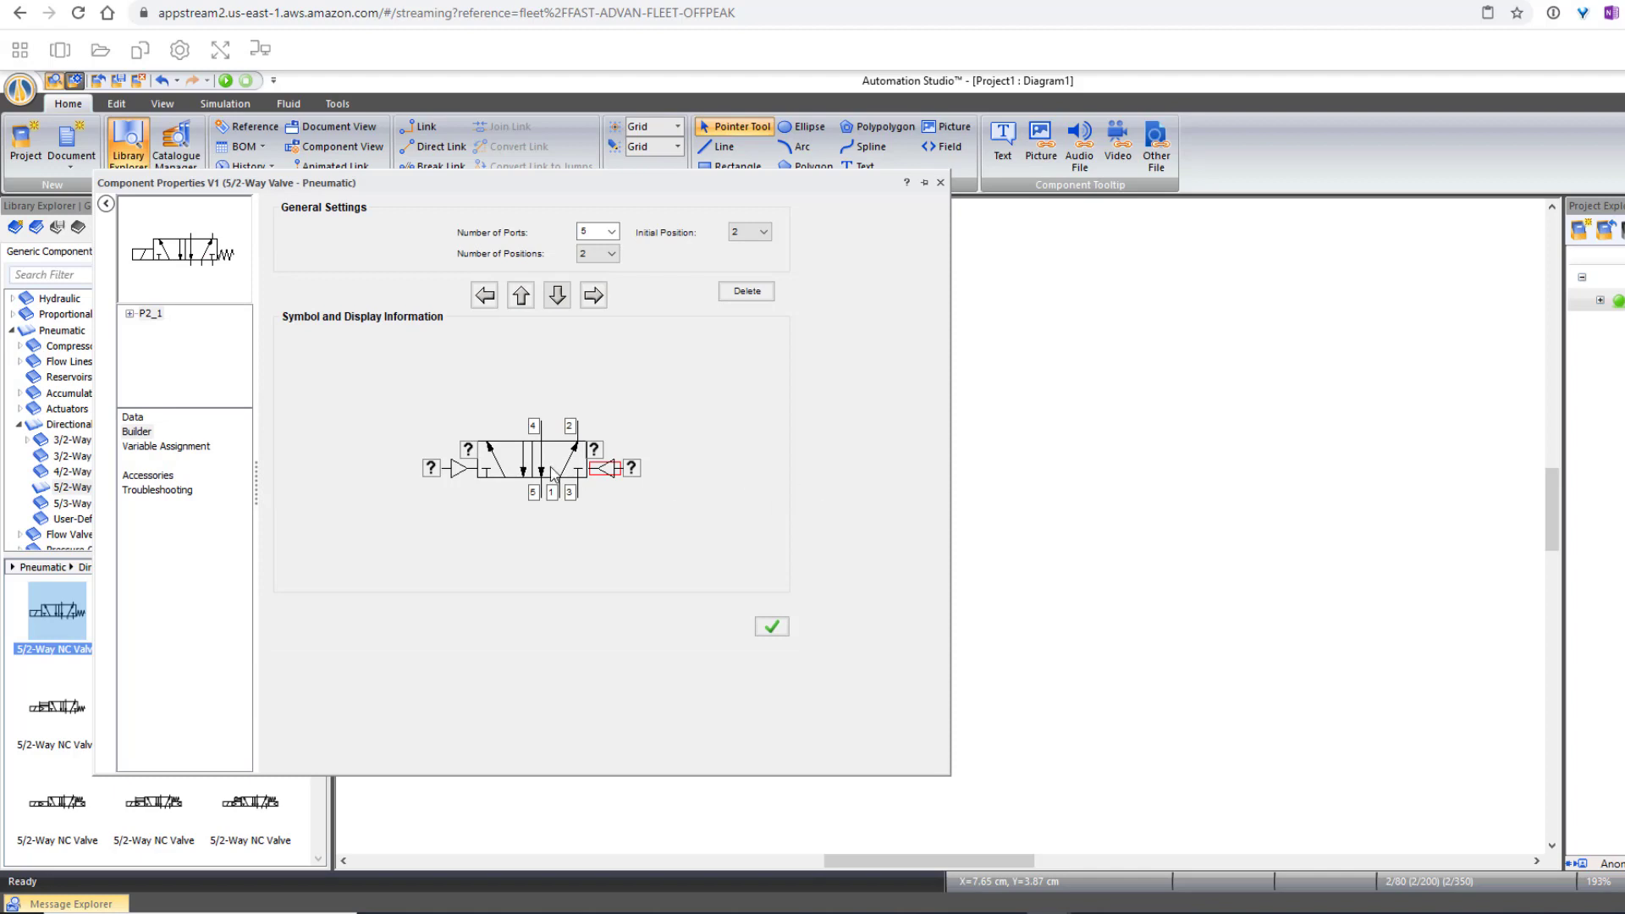
click(779, 633)
click(939, 184)
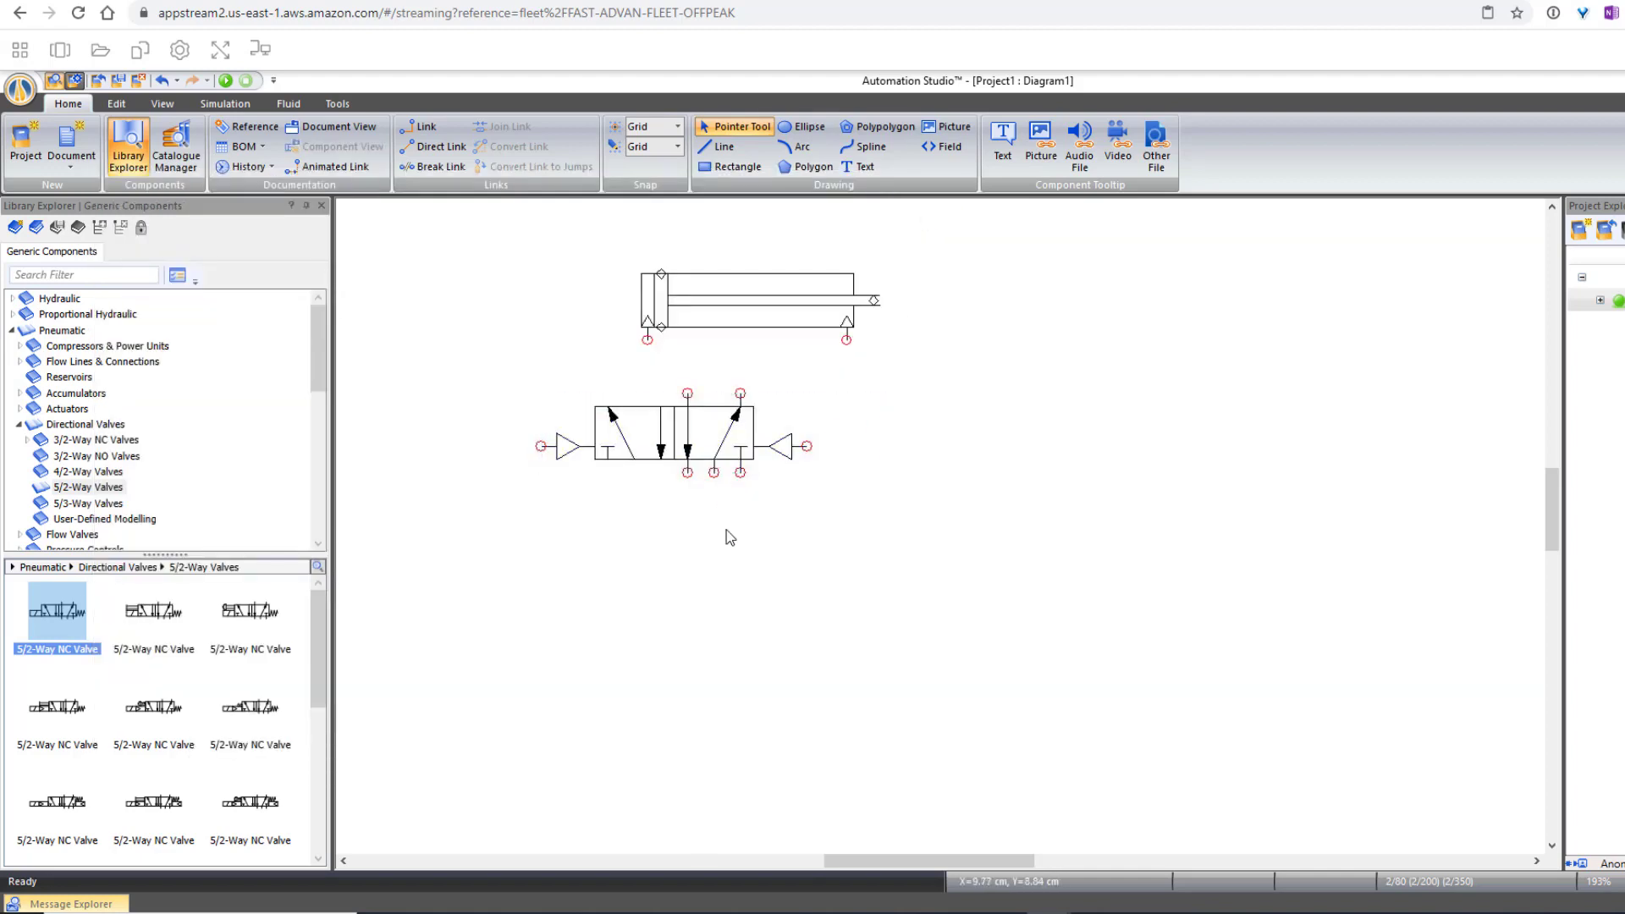
Step: Connect the 5/2-way valve's two upper ports to the cylinder's ports directly above, without crossing the lines
drag(739, 394, 846, 340)
mouse_move(687, 391)
mouse_down()
mouse_move(688, 354)
mouse_move(647, 339)
mouse_up()
Step: Attach a Pneumatic Pressure Source from the pneumatic library to the middle lower port of the 5/2-way valve
click(65, 332)
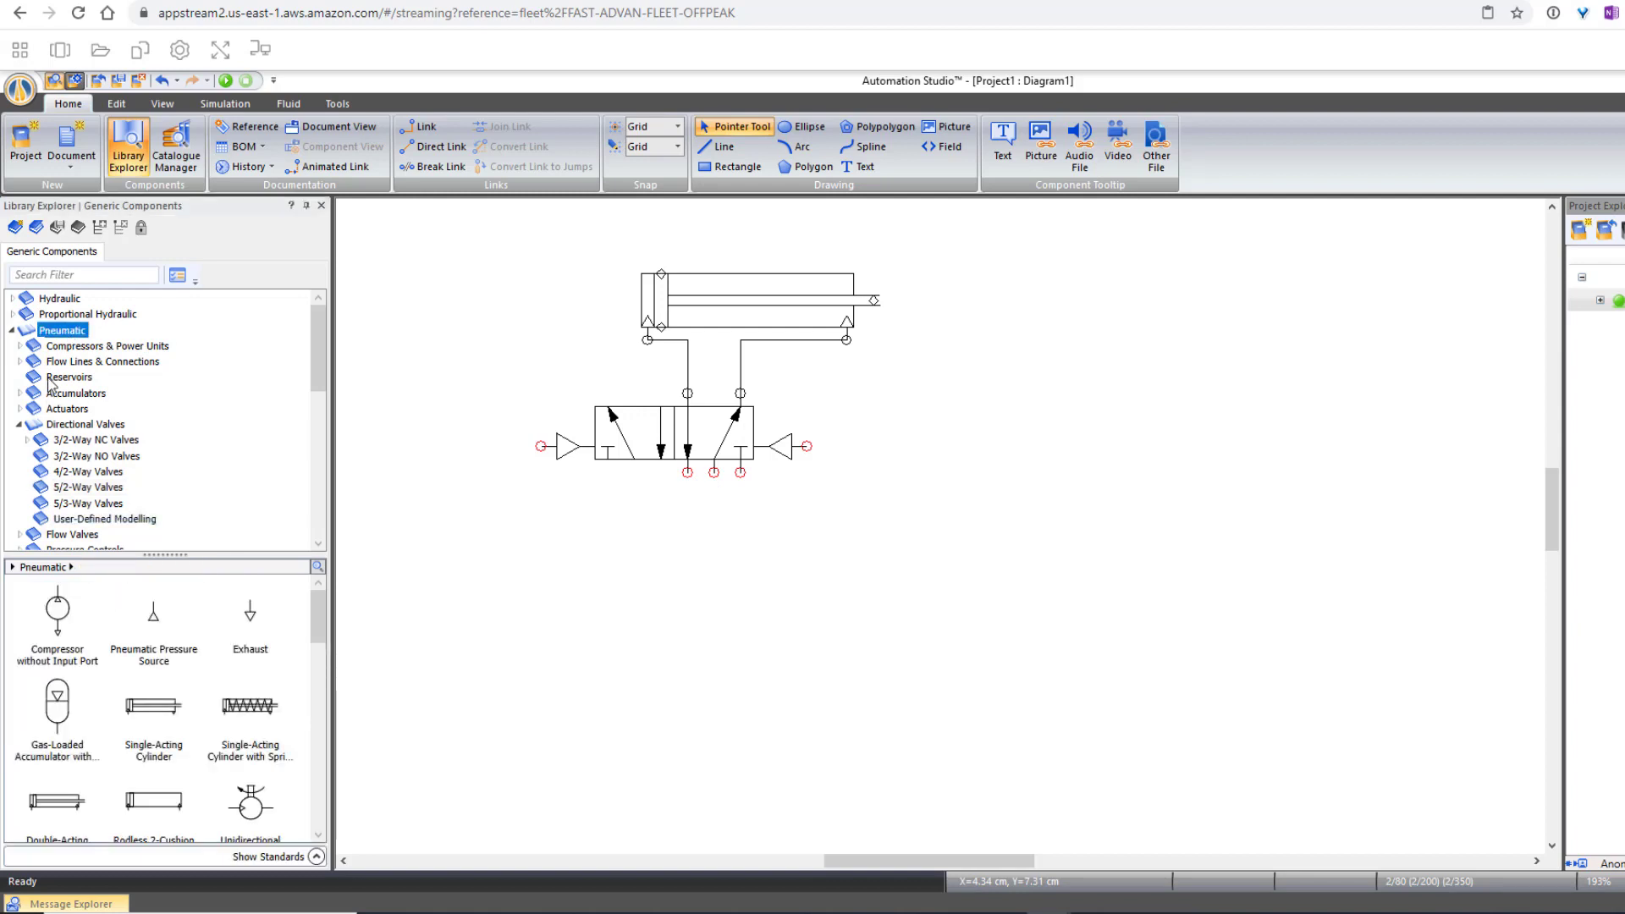
click(20, 426)
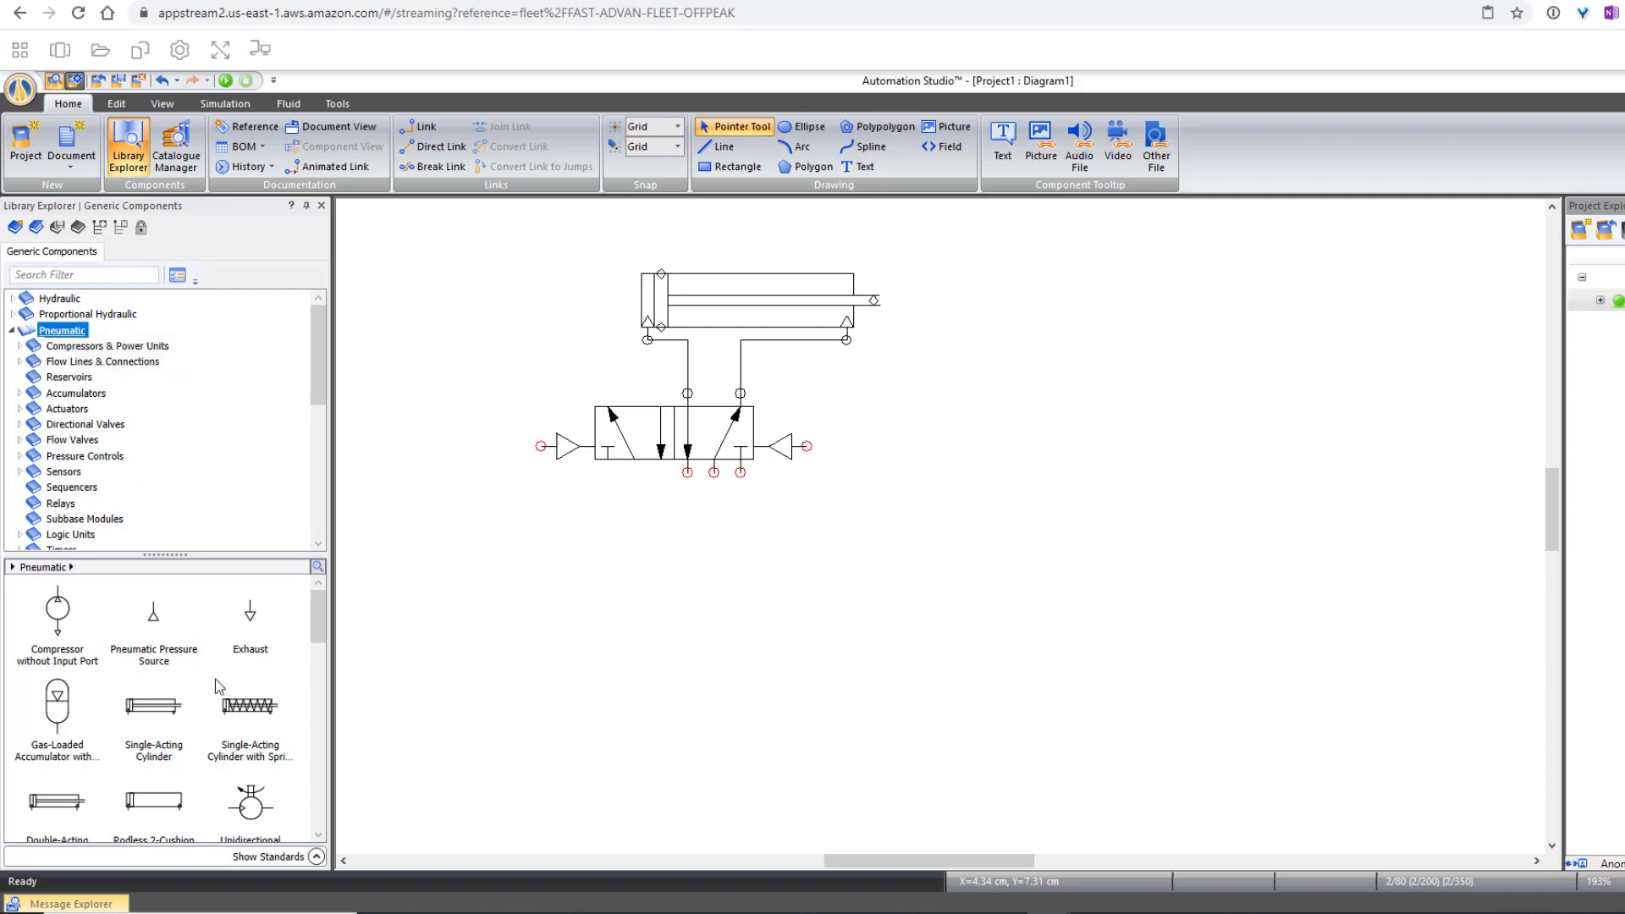
scroll(193, 673, down, 5)
scroll(188, 670, up, 5)
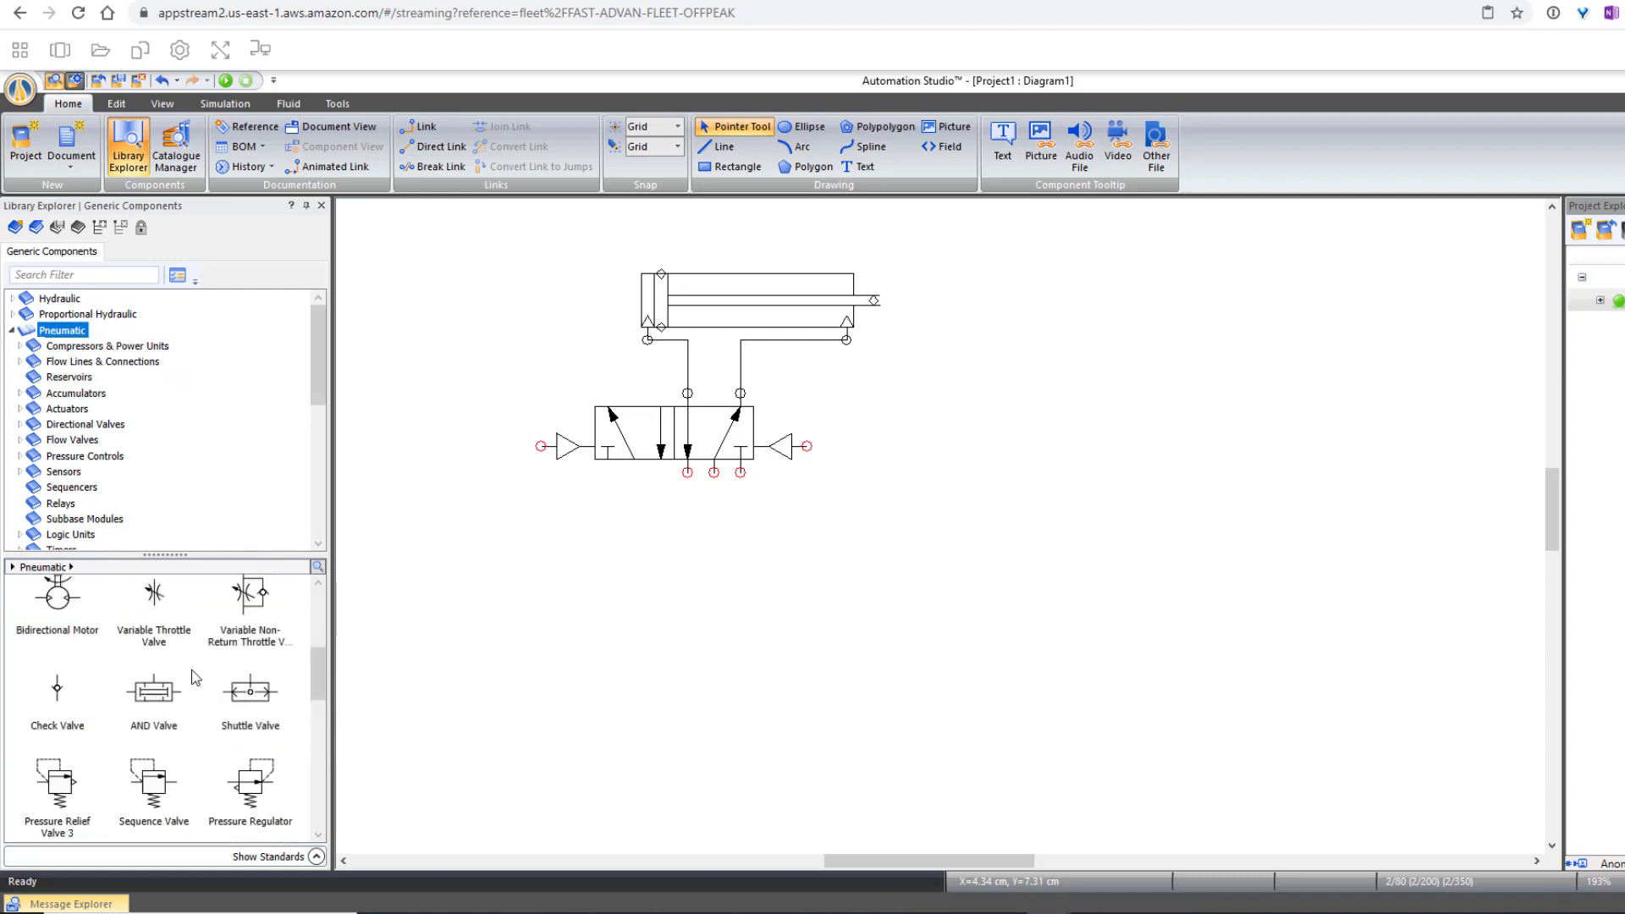
scroll(186, 671, down, 2)
scroll(183, 673, up, 2)
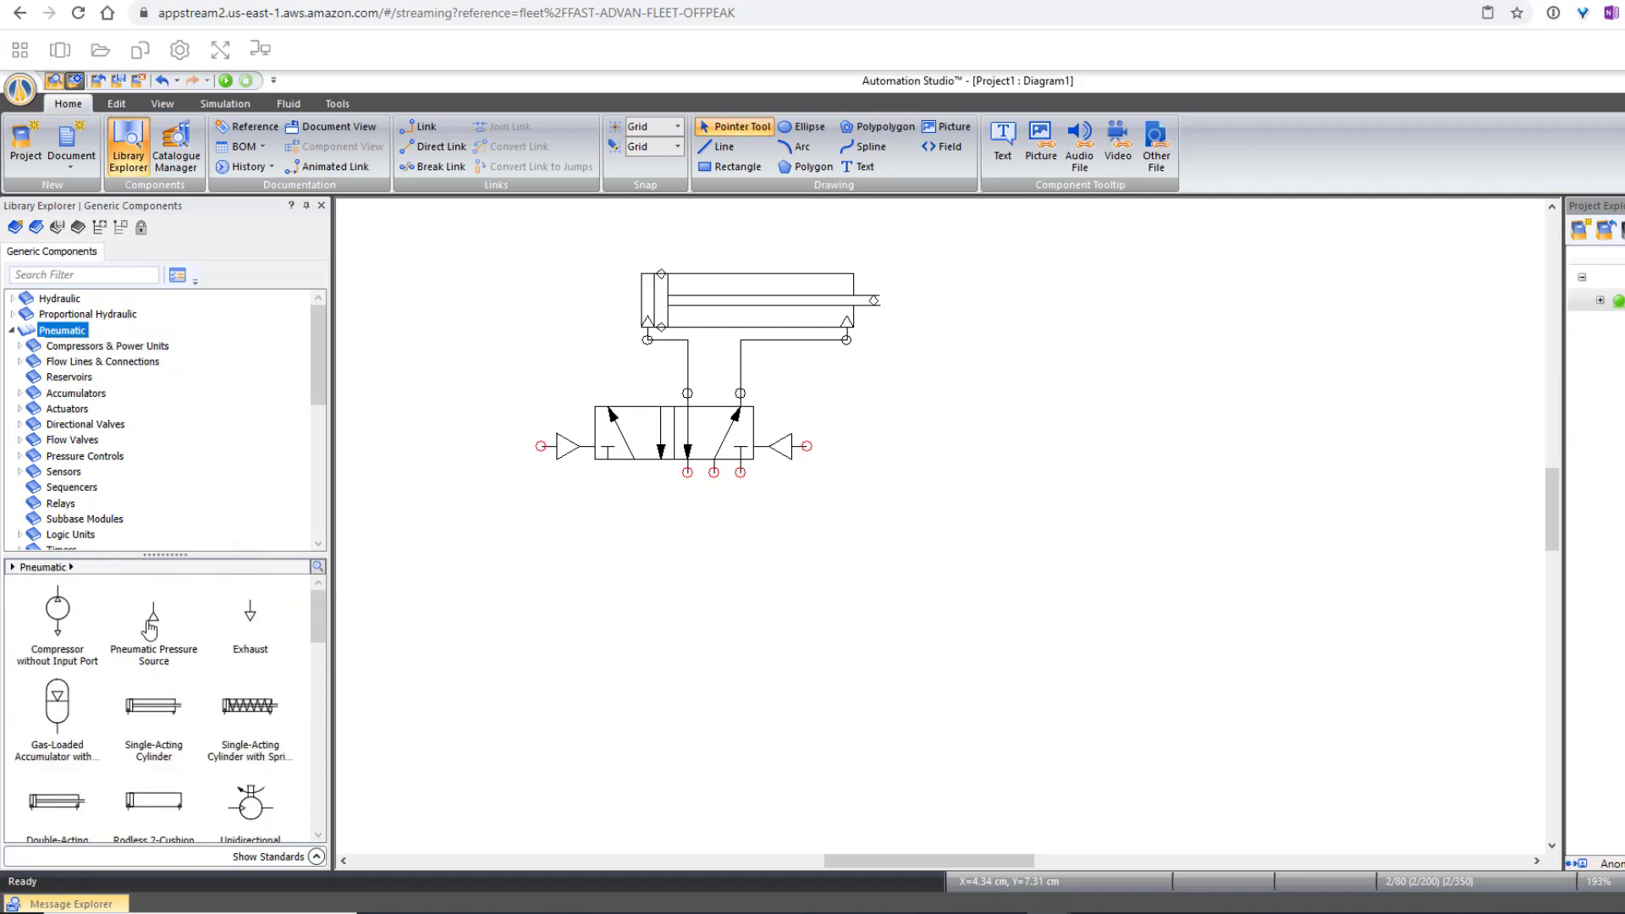
drag(153, 617, 719, 484)
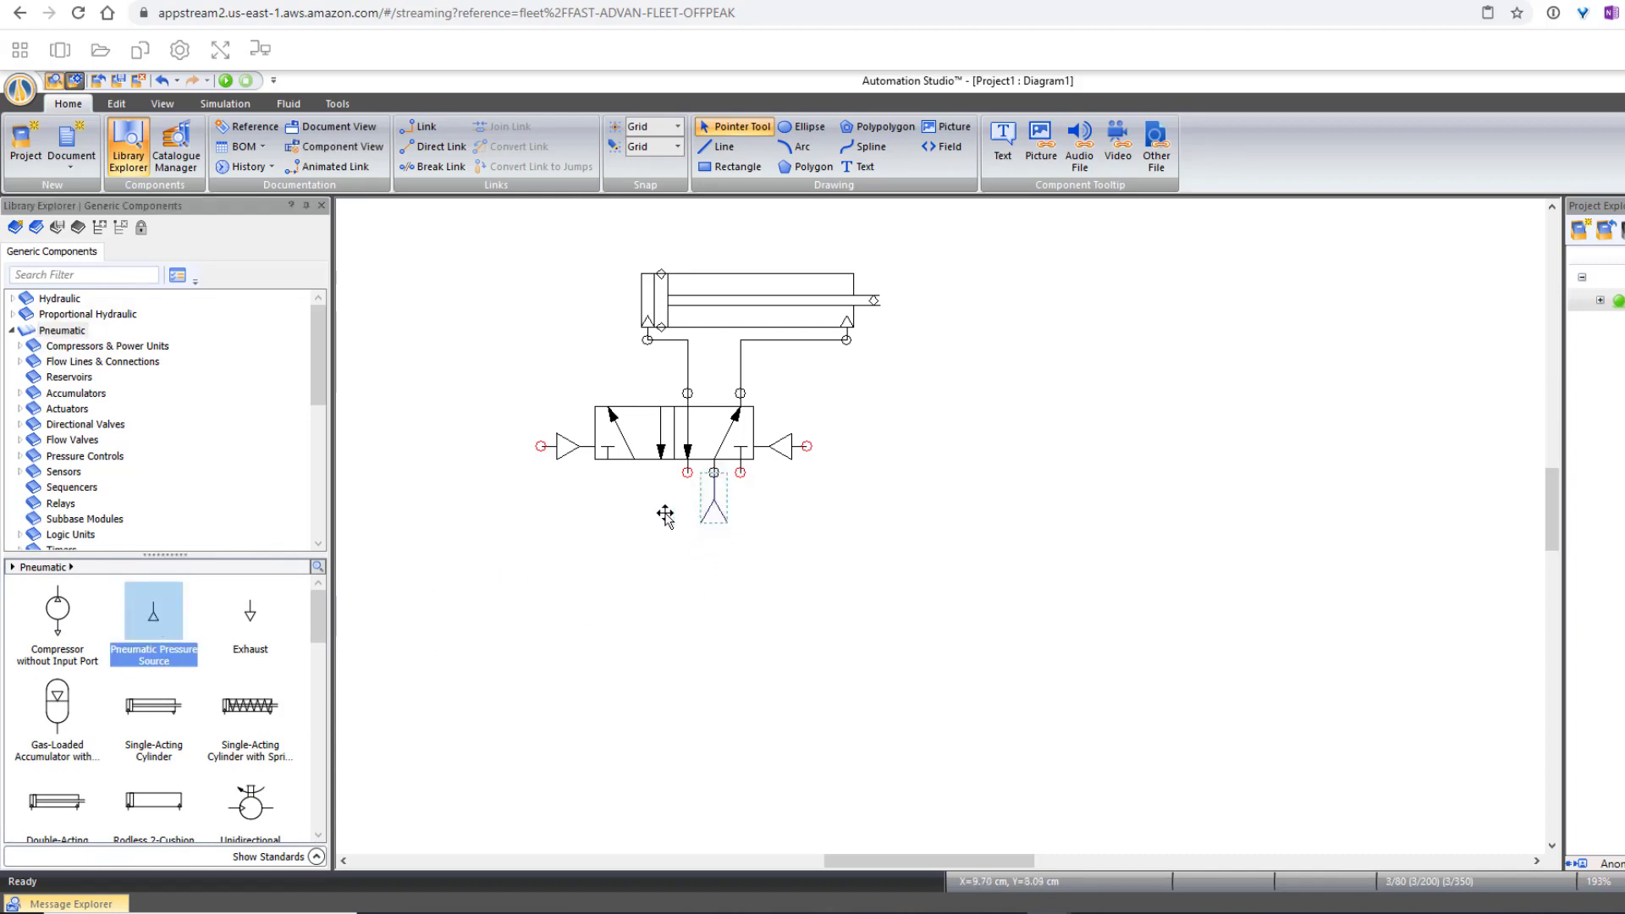
Step: Attach an Exhaust to each of the two outer lower ports of the 5/2-way valve and deselect
drag(250, 622, 688, 484)
drag(254, 627, 748, 485)
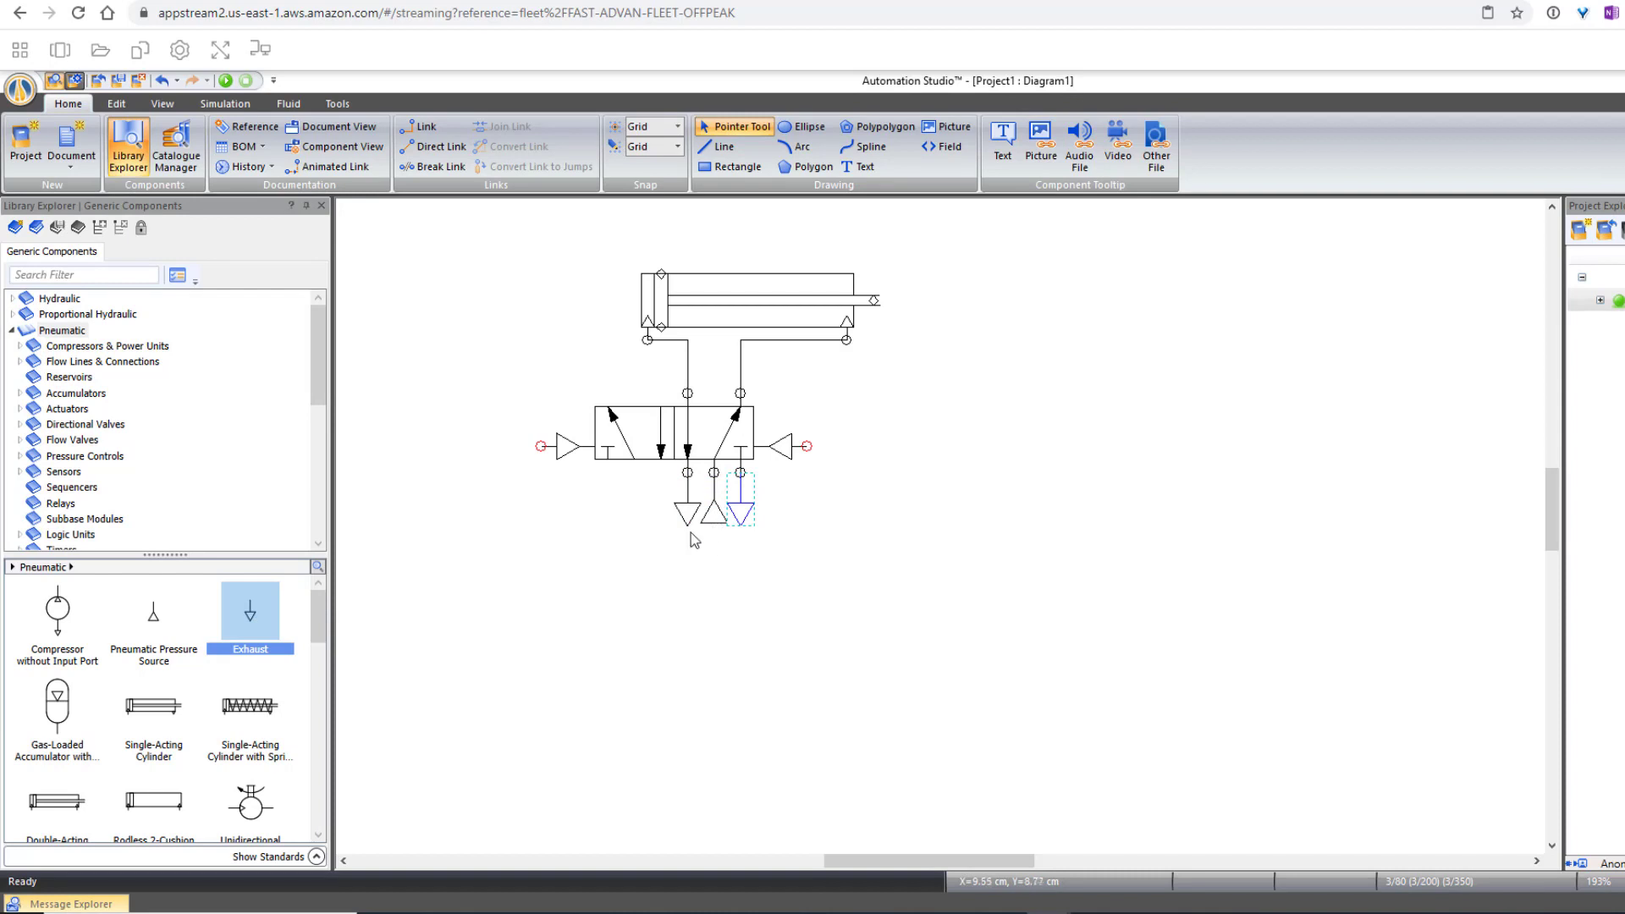
click(881, 584)
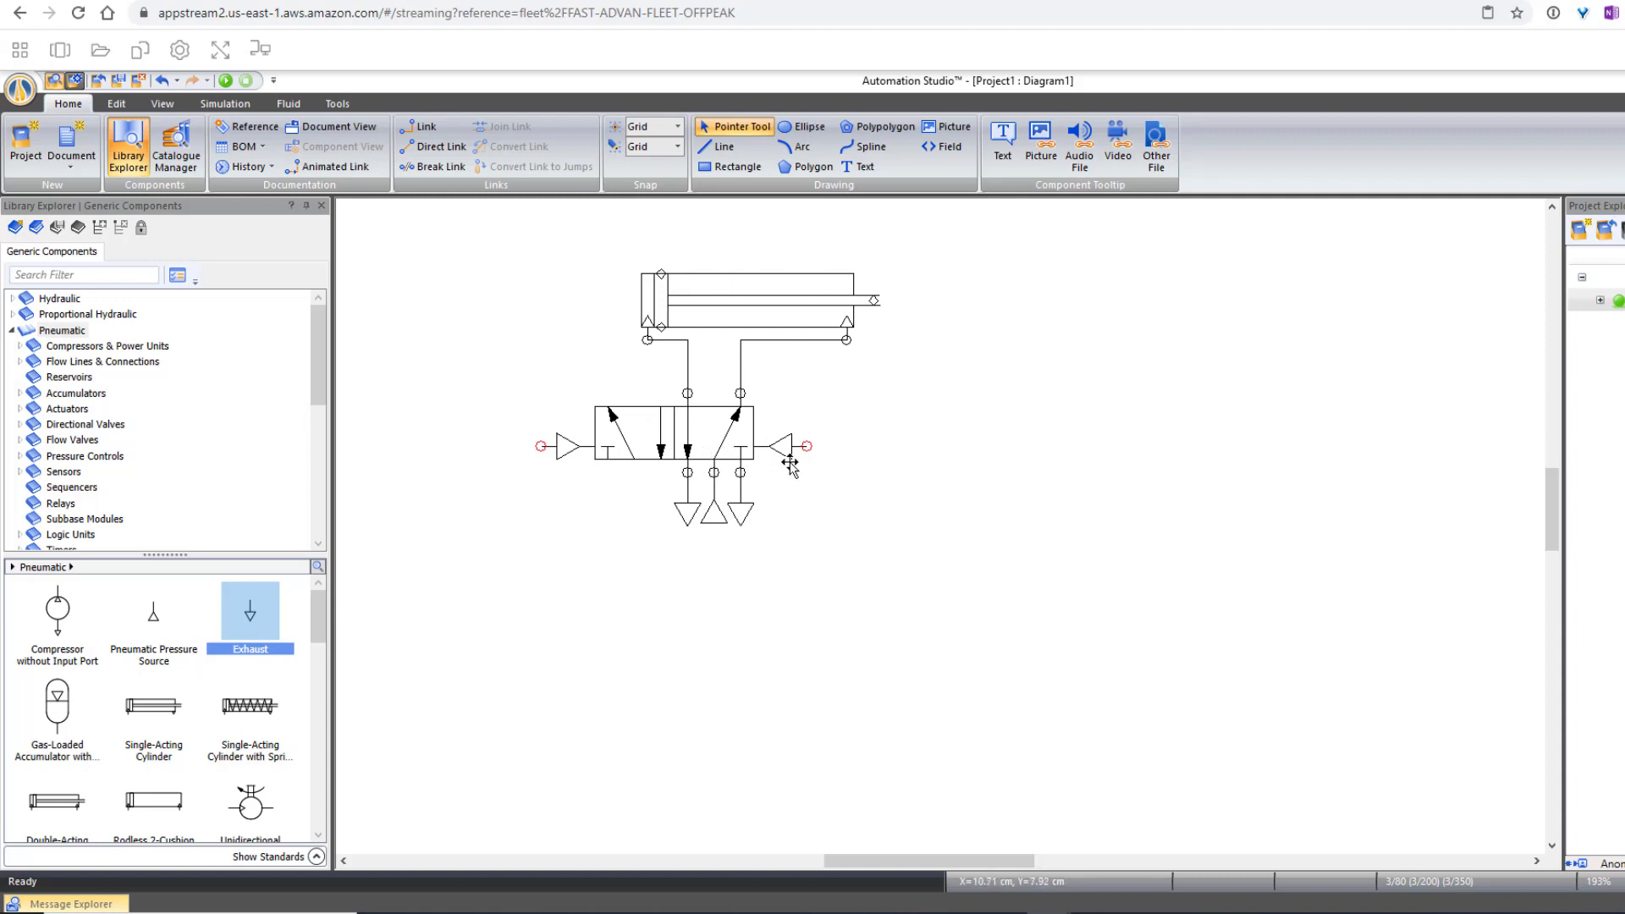
Step: Switch to the browser, check the A+ and A- pilot labels in the Adding Text to Automation Studio Drawings video, and return to Automation Studio
click(411, 1)
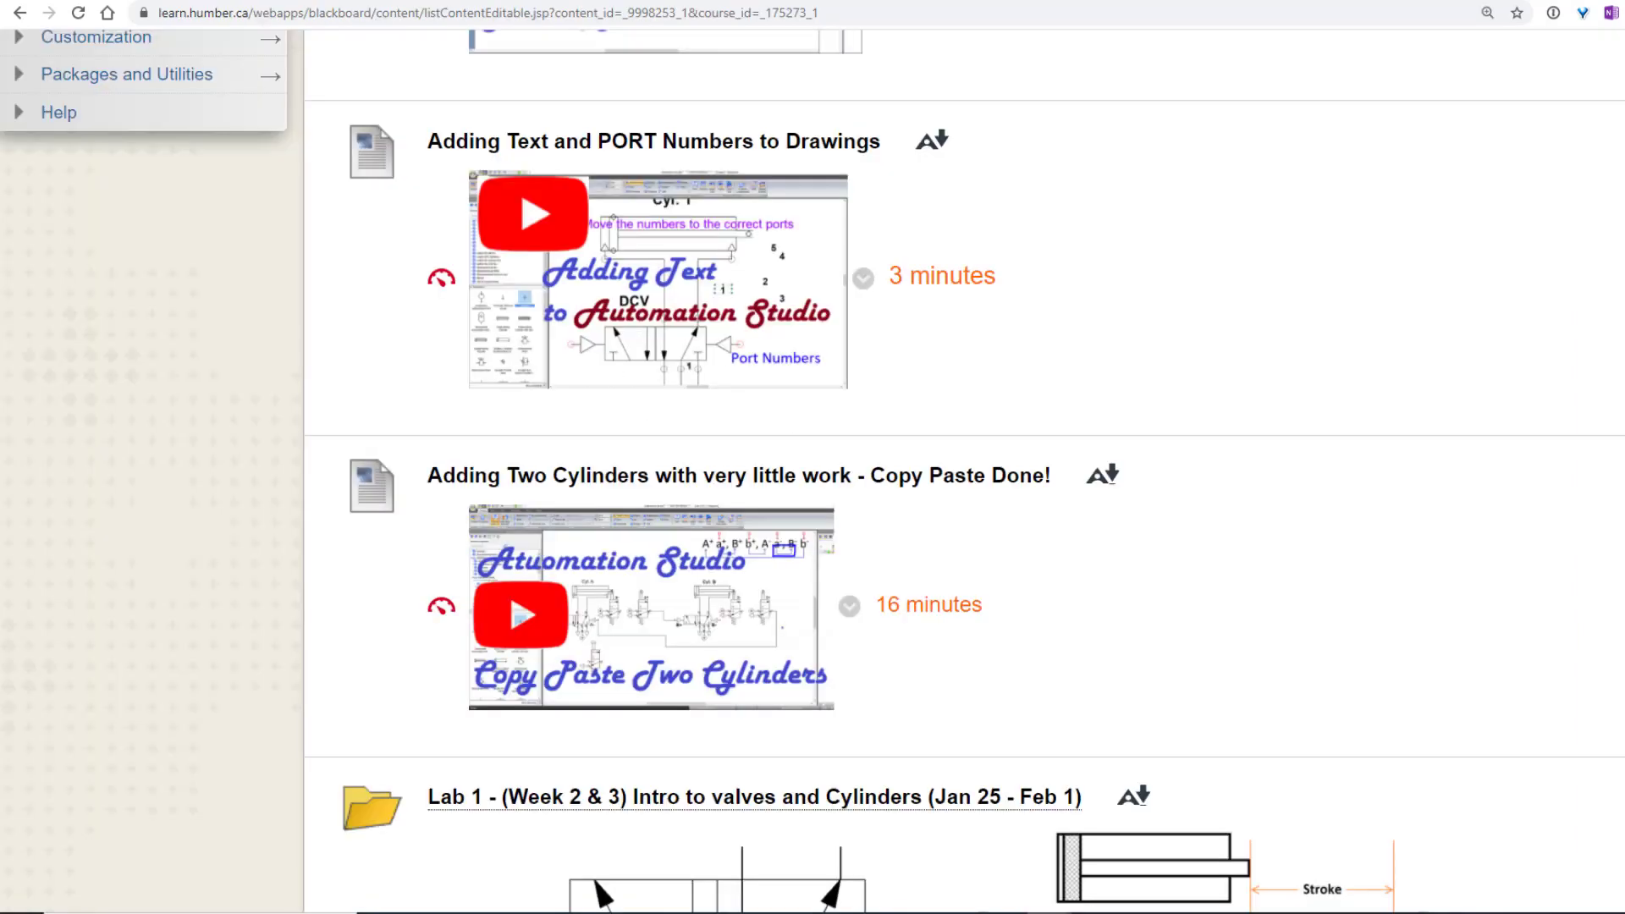
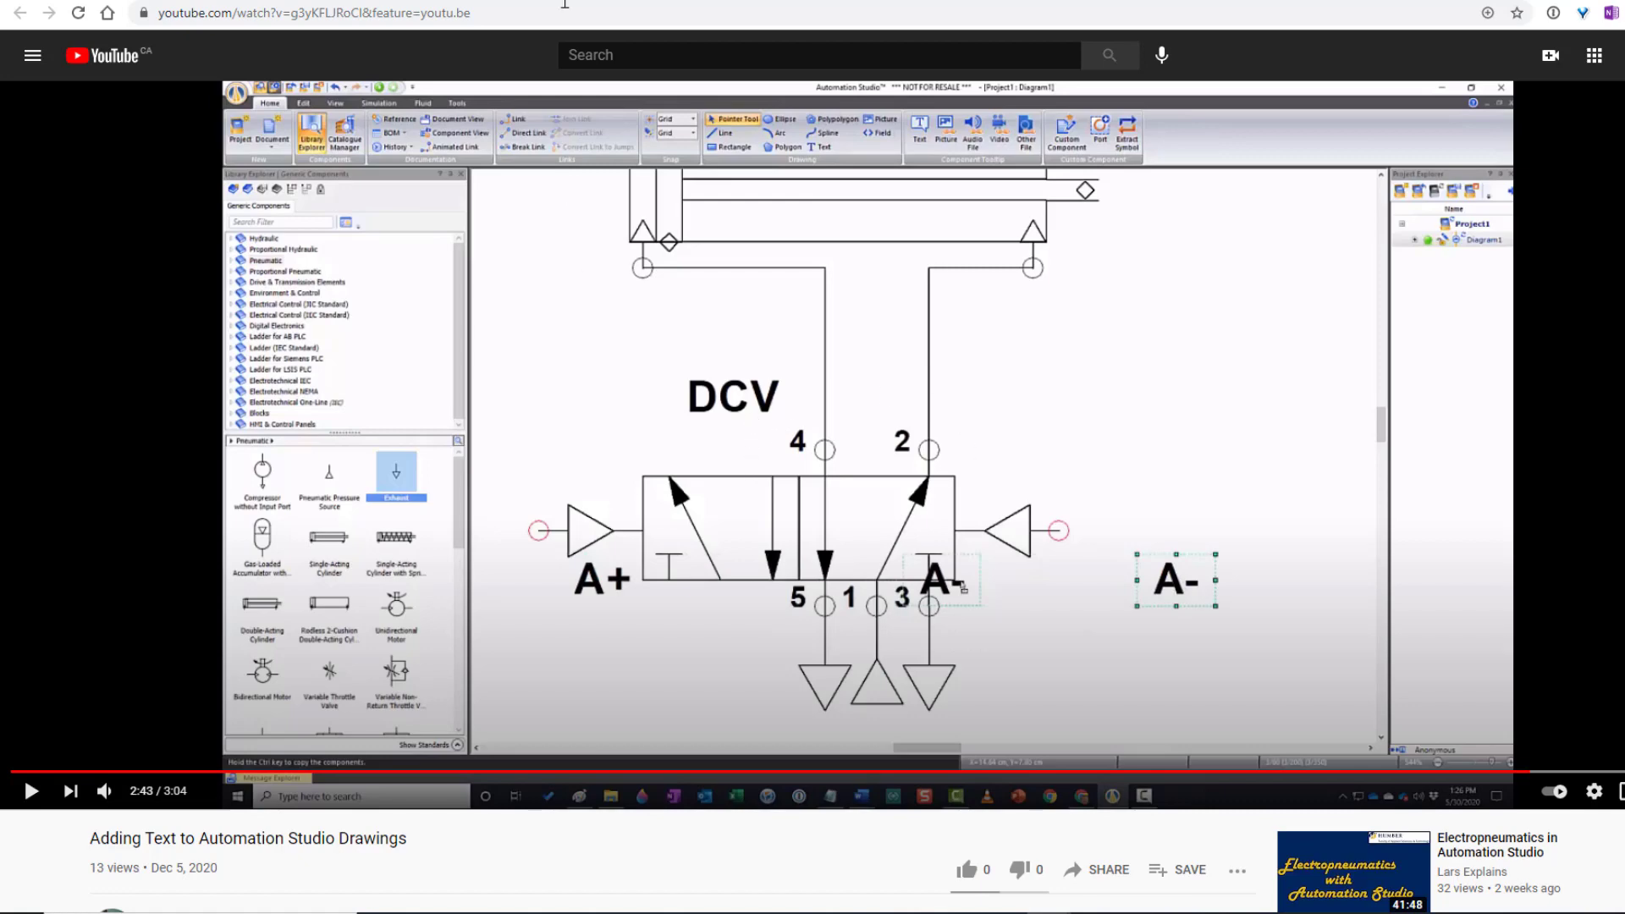
click(1405, 0)
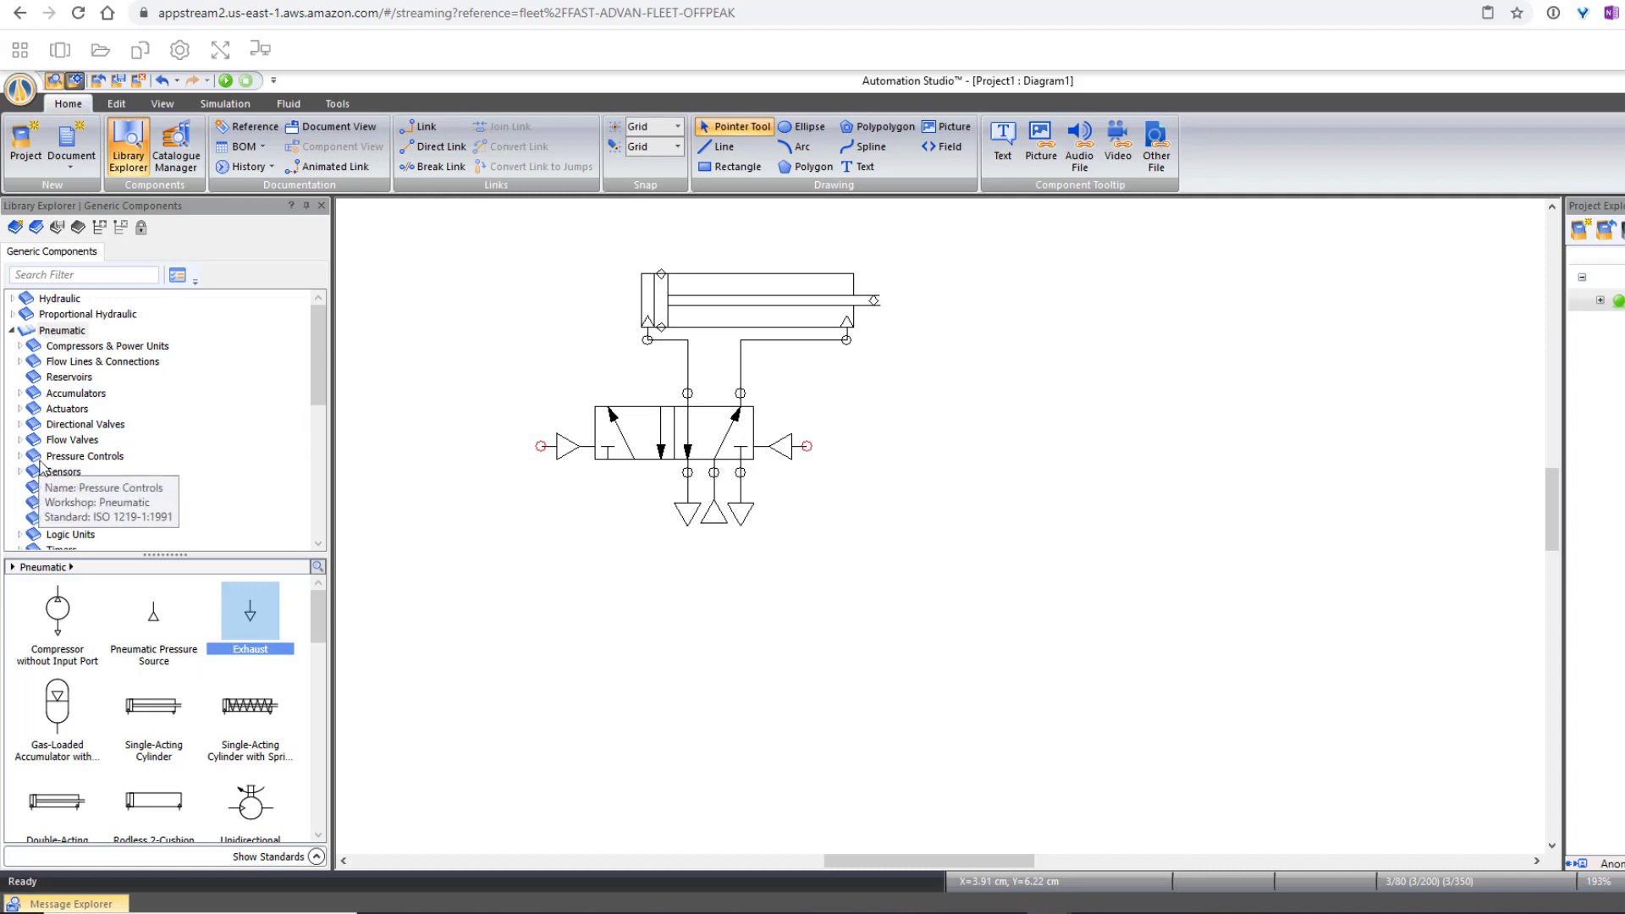
Step: Place the first 3/2-Way NC Valve from the pneumatic Directional Valves library in the empty area beside the 5/2-way valve
click(20, 425)
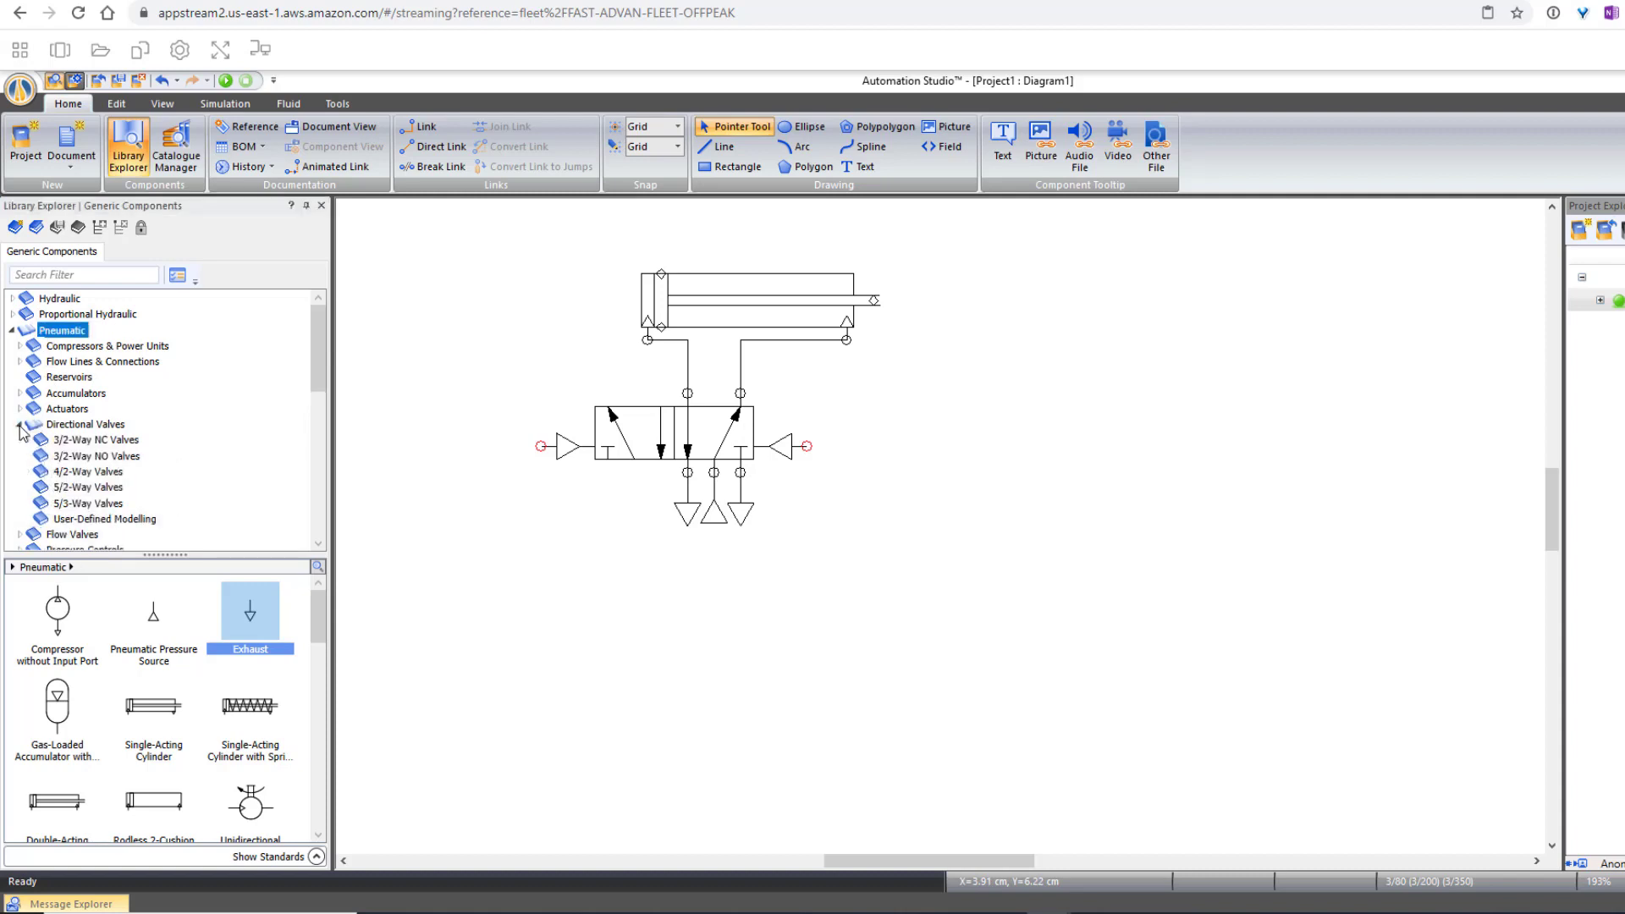
scroll(50, 427, down, 1)
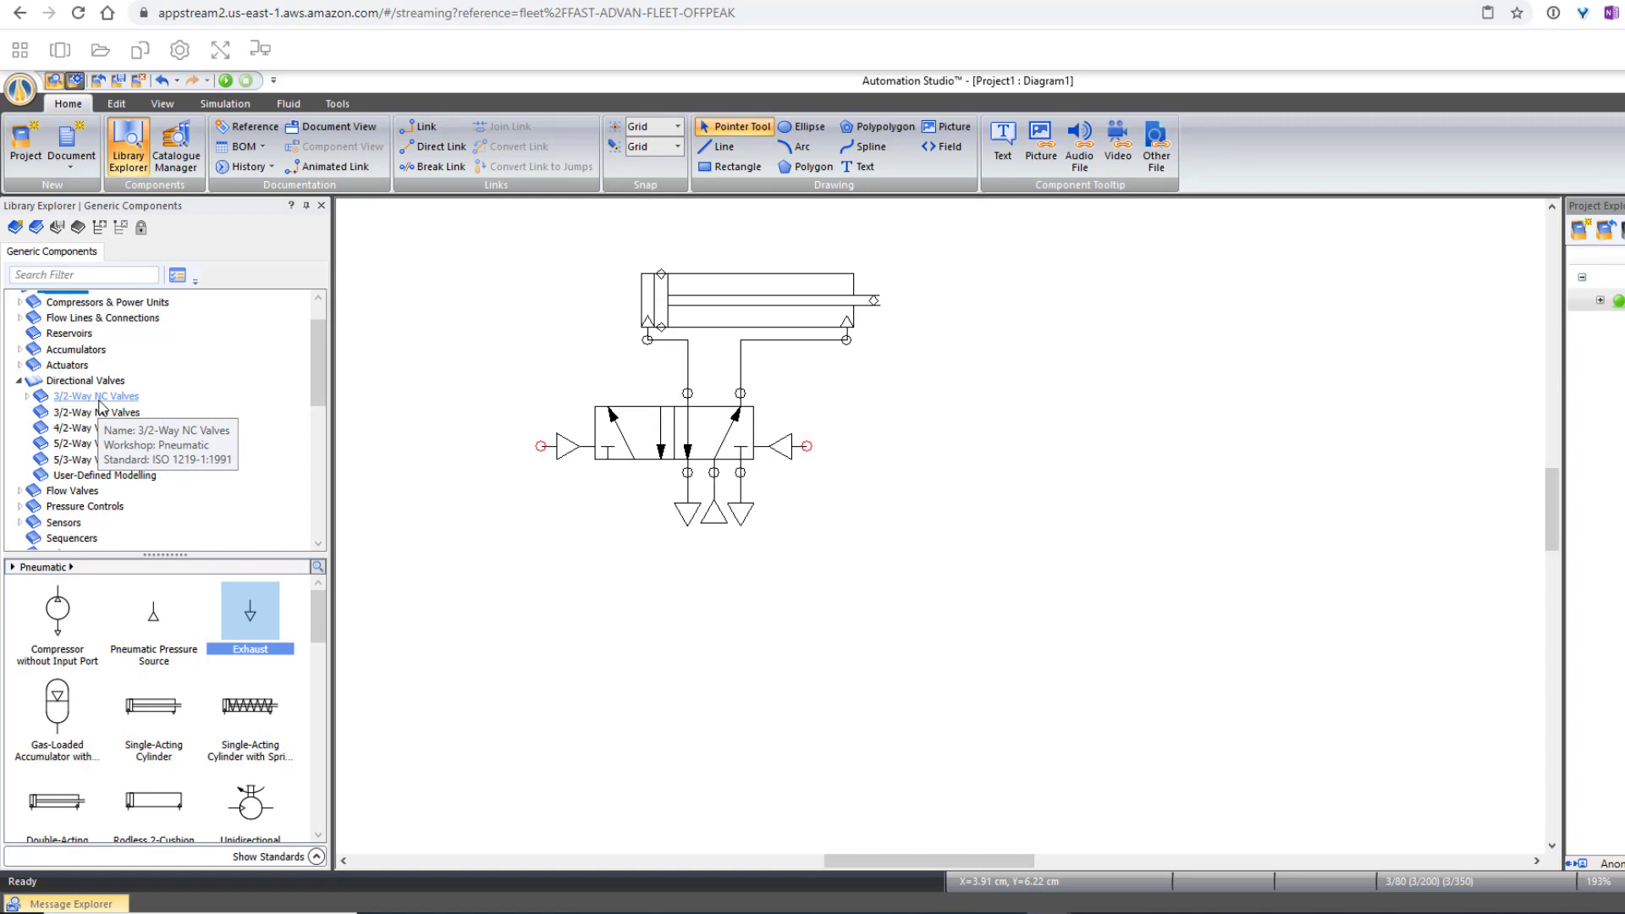
click(99, 398)
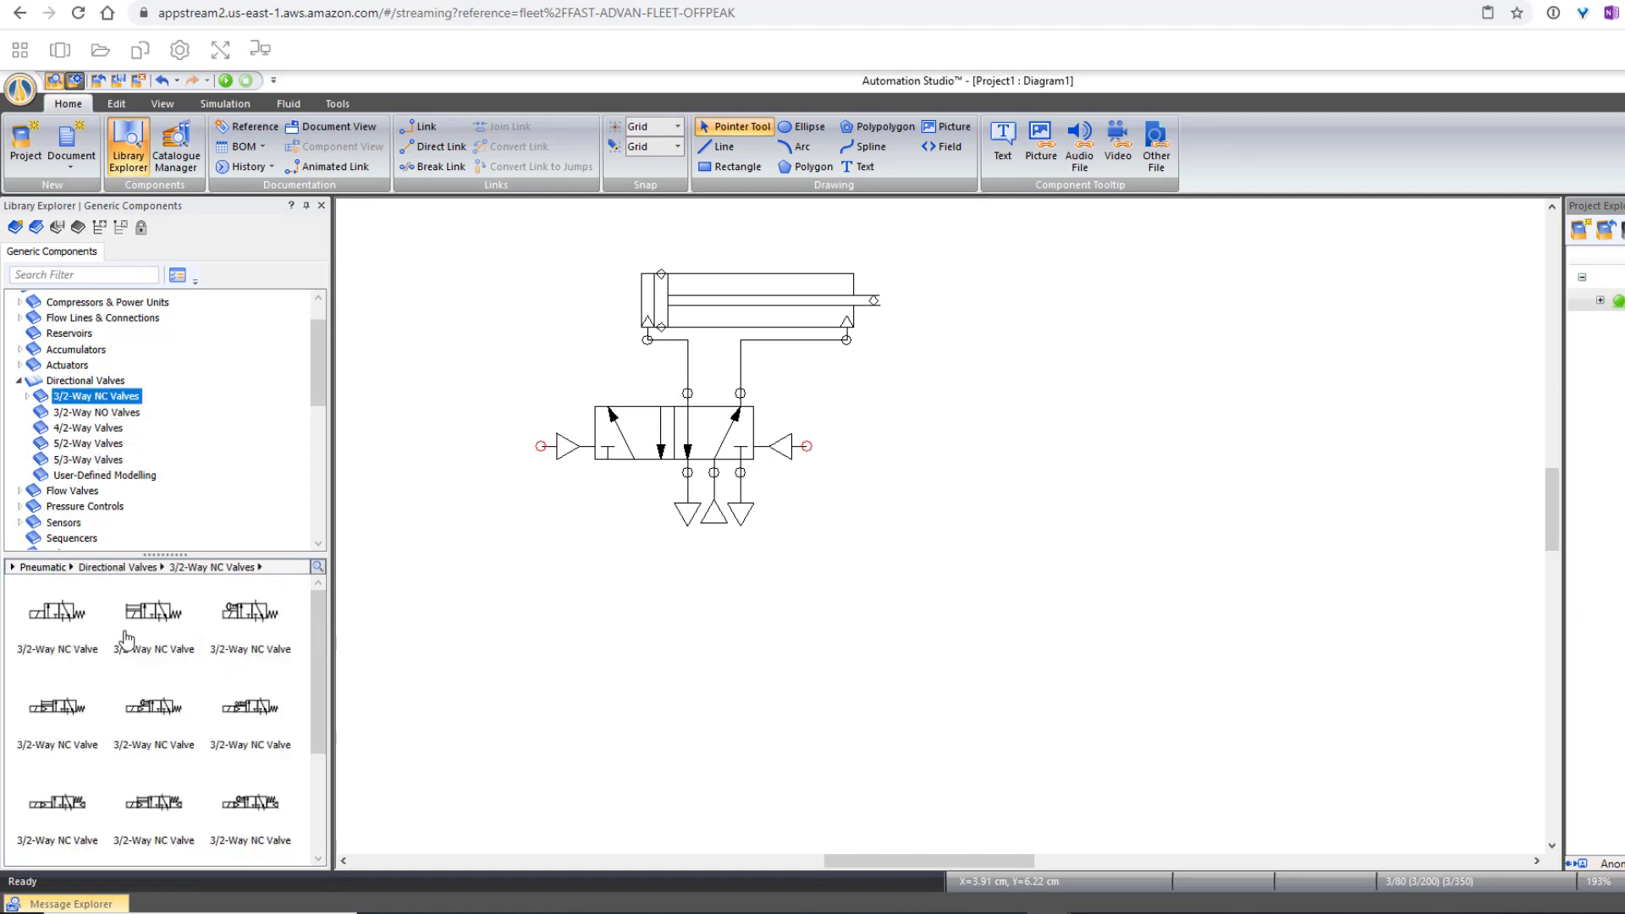
scroll(127, 641, down, 3)
scroll(176, 741, up, 3)
scroll(177, 742, down, 4)
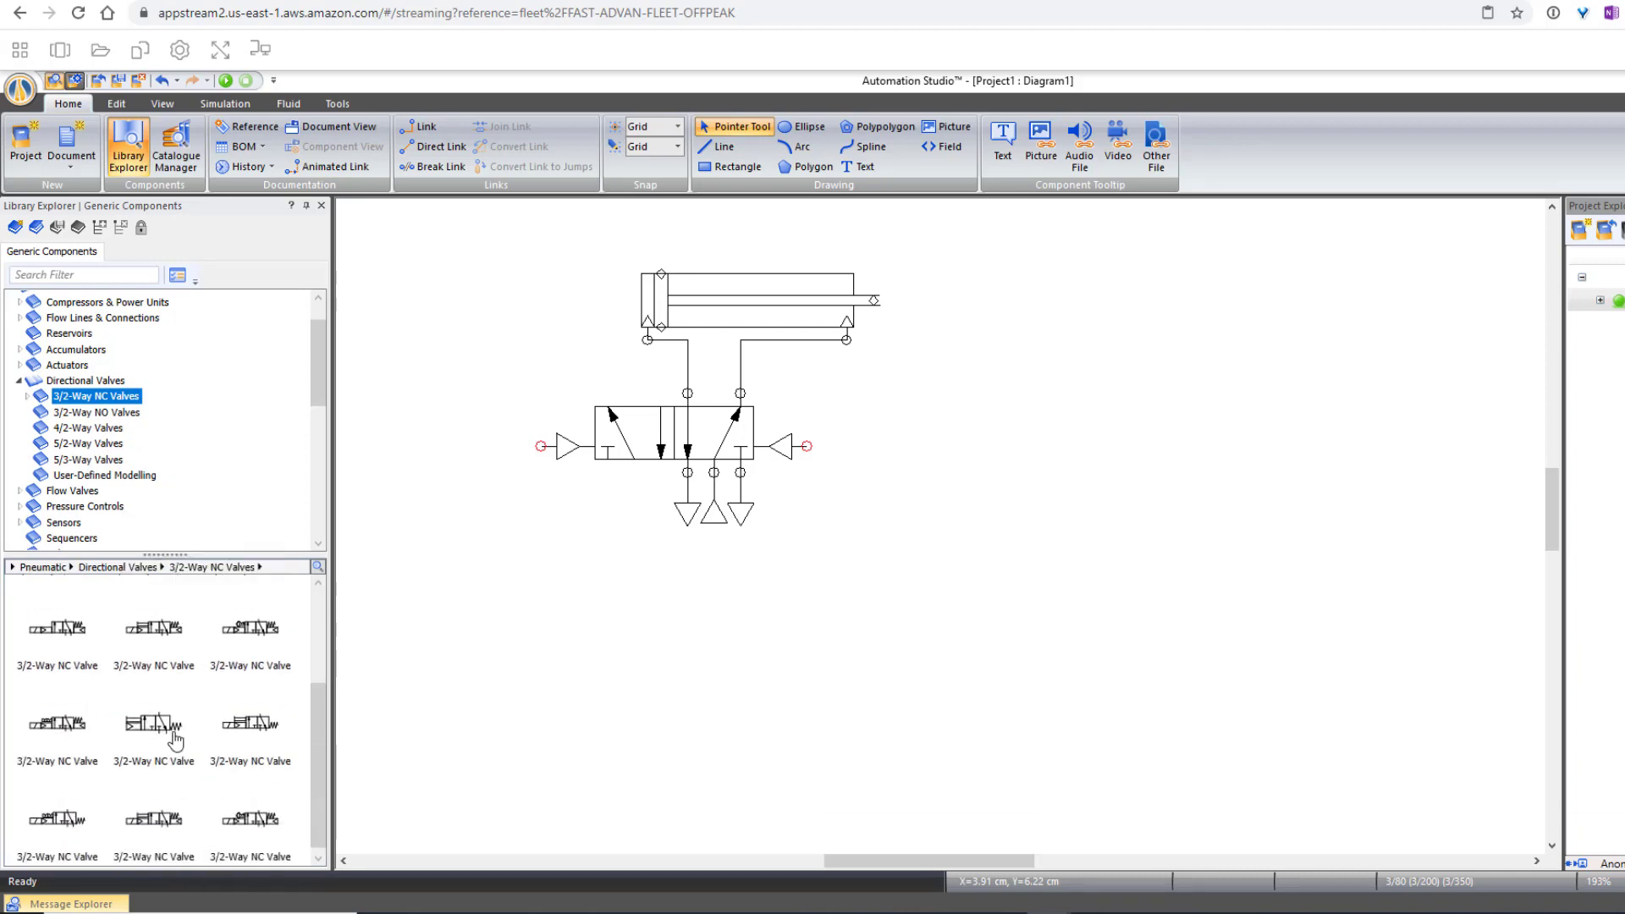
scroll(177, 741, up, 4)
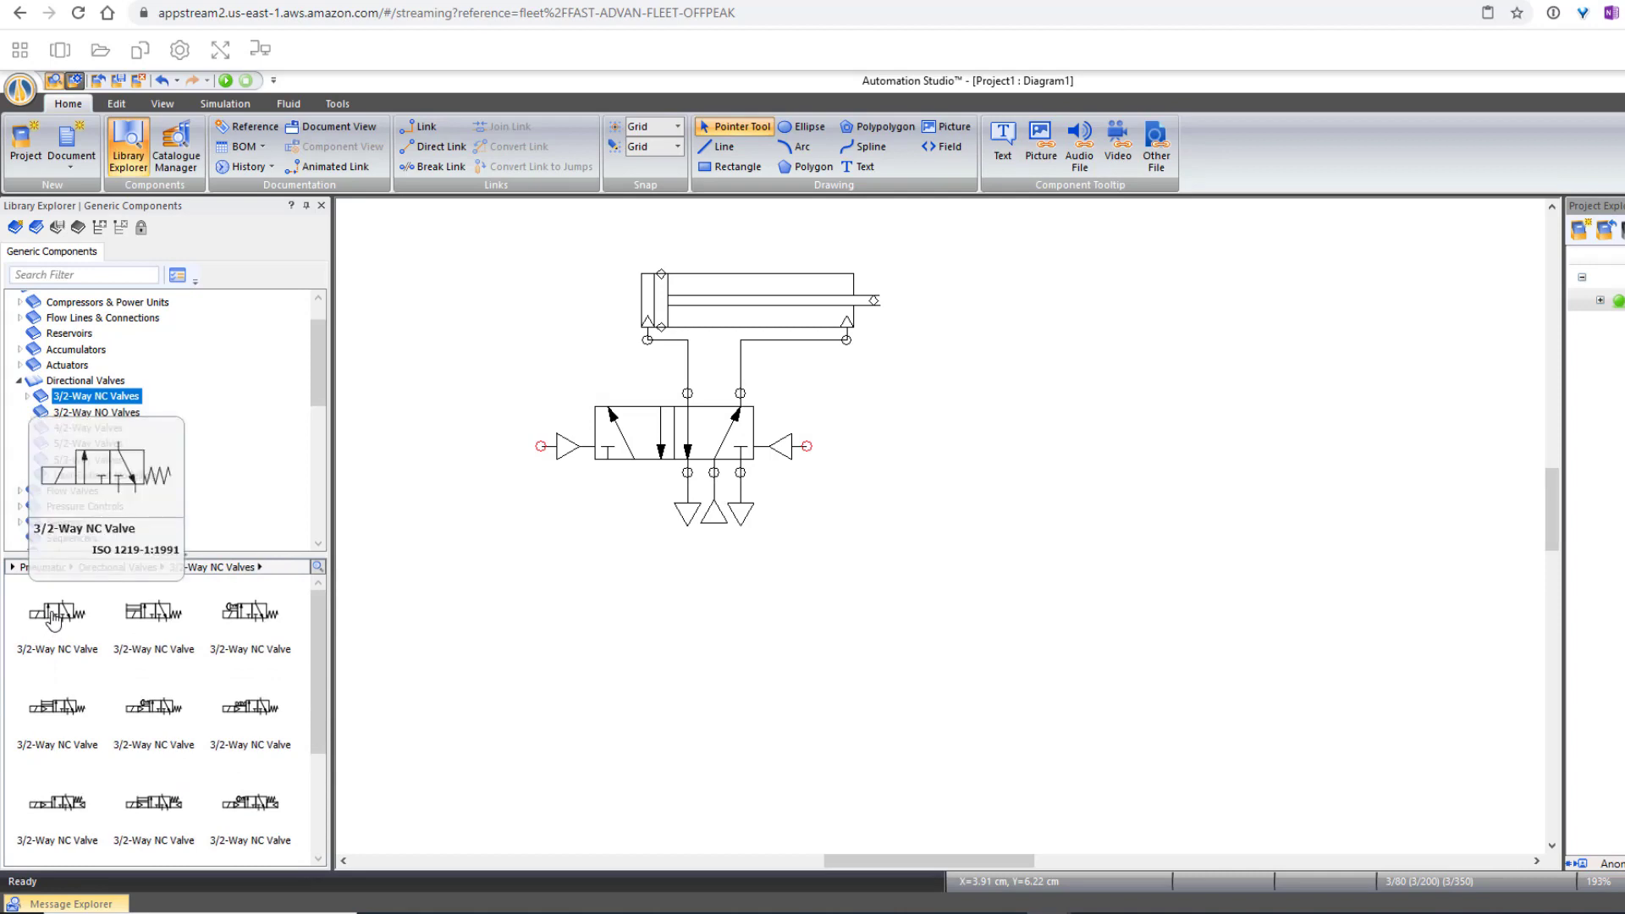
drag(51, 626, 1132, 473)
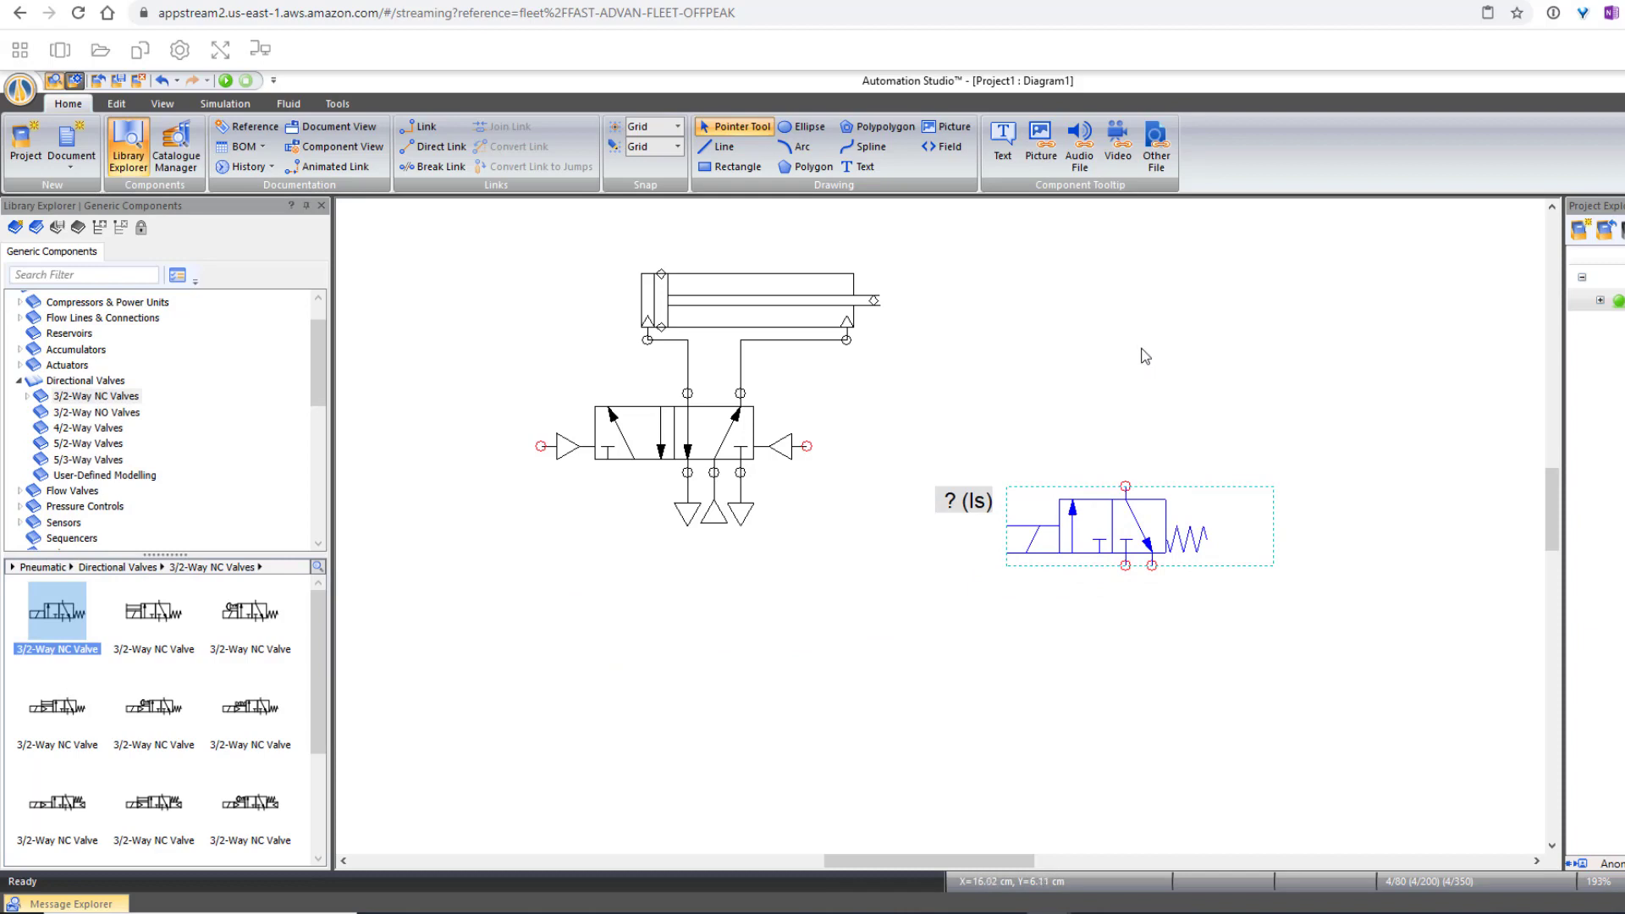
Step: Try rotating the 3/2-way NC valve 90 degrees clockwise and undo the rotation
key(ctrl+r)
click(1291, 304)
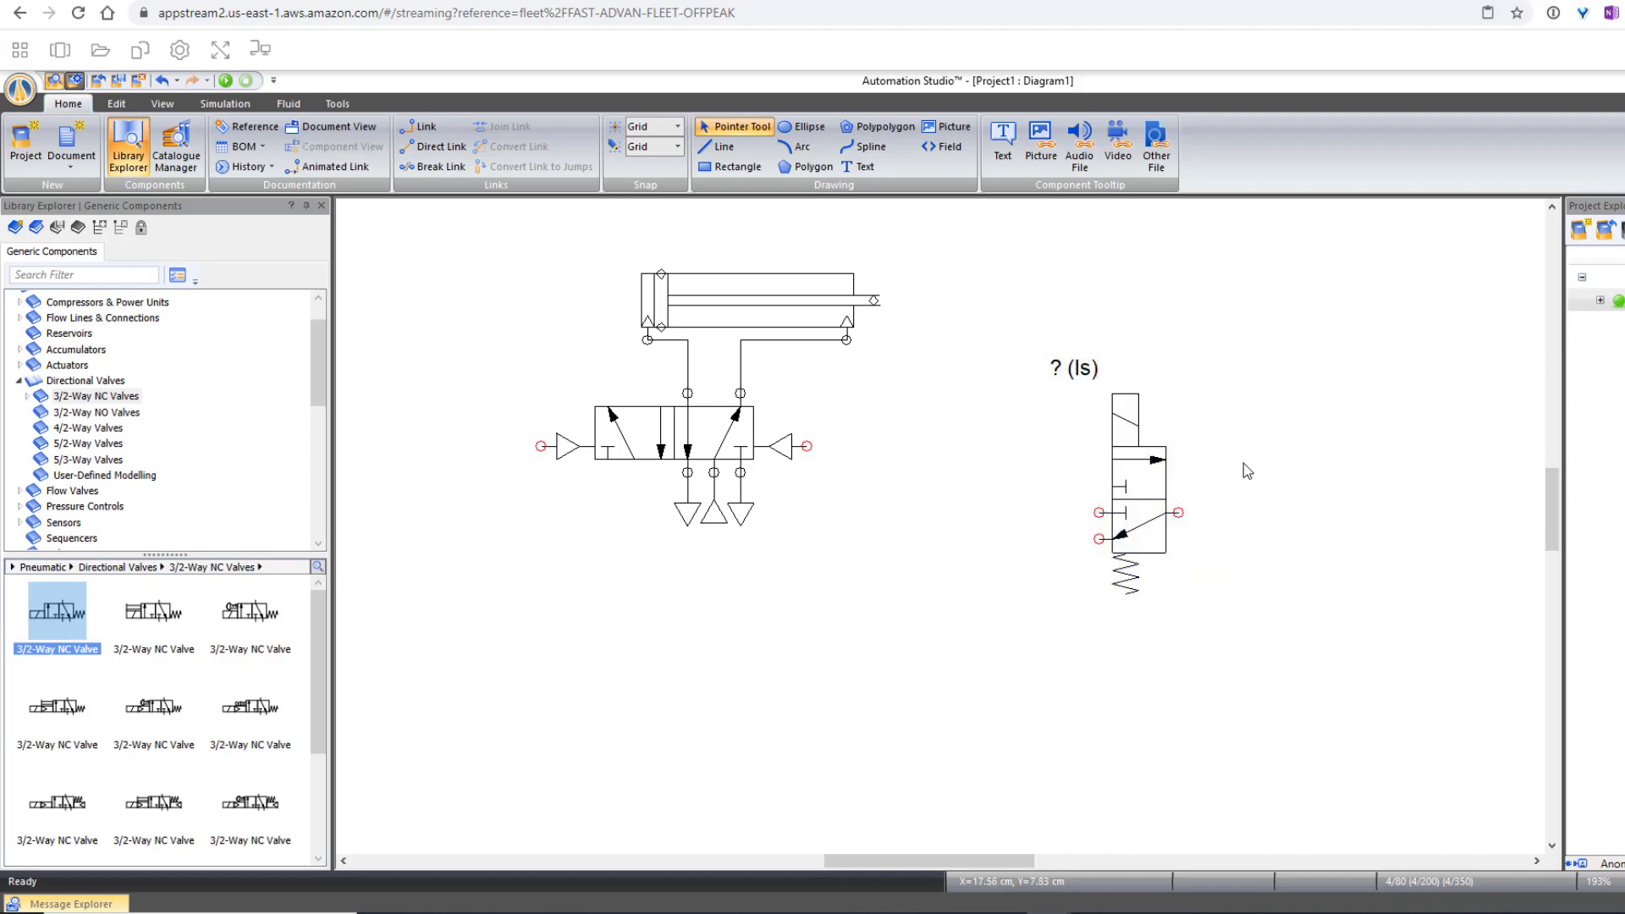
key(ctrl+z)
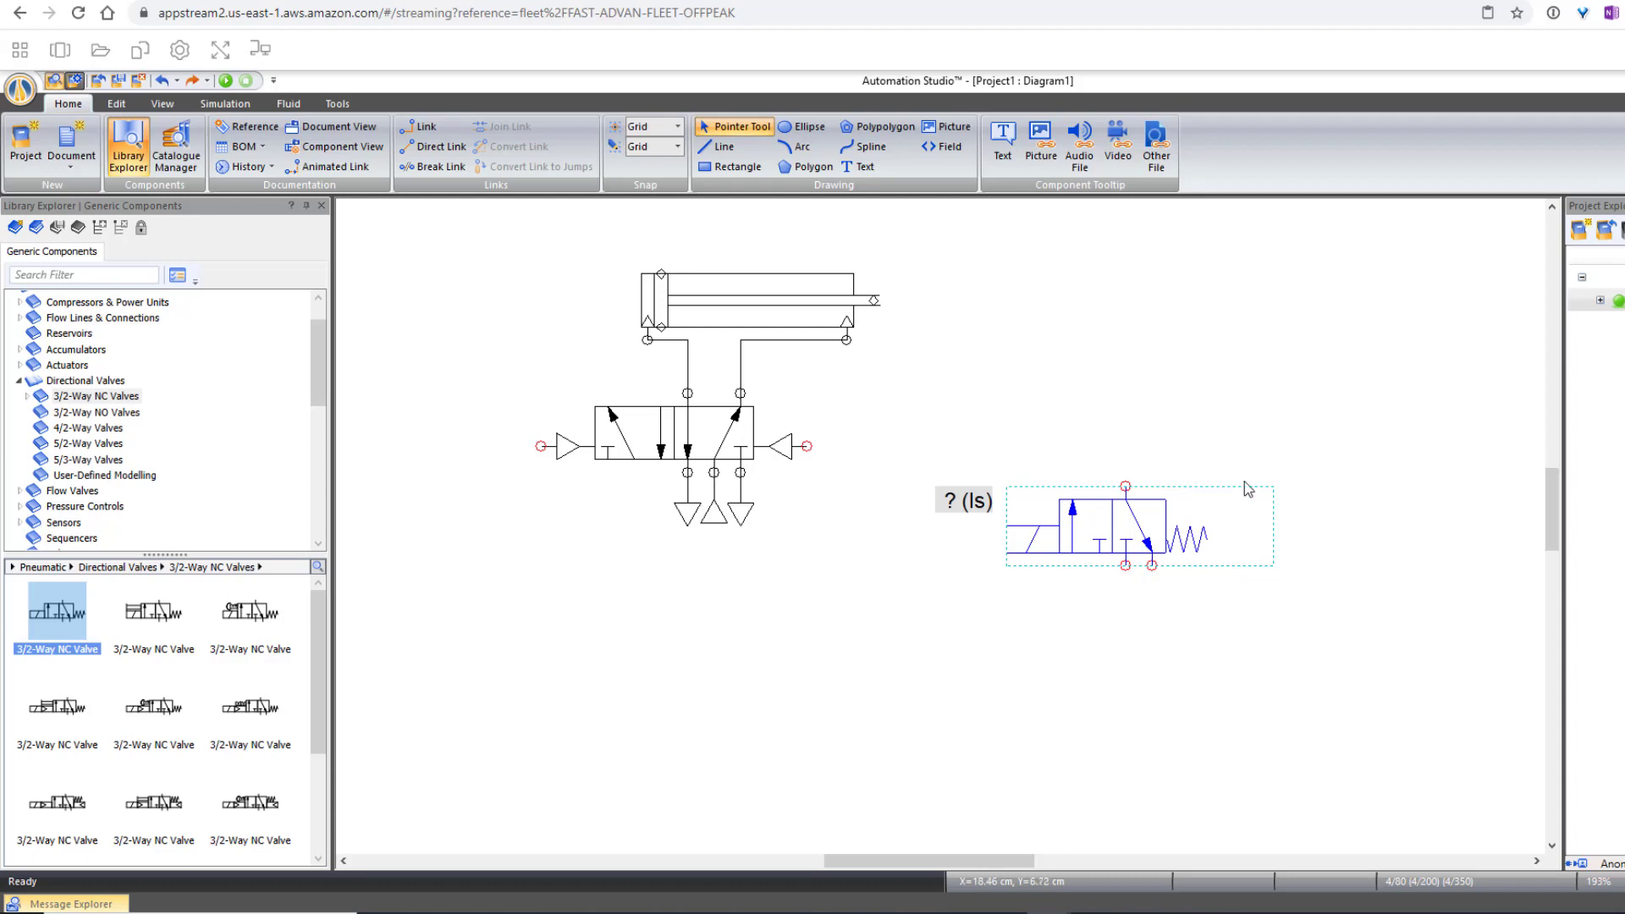
Step: Rotate the 3/2-way NC valve 90 degrees clockwise so its actuator points up, and deselect it
right_click(1149, 542)
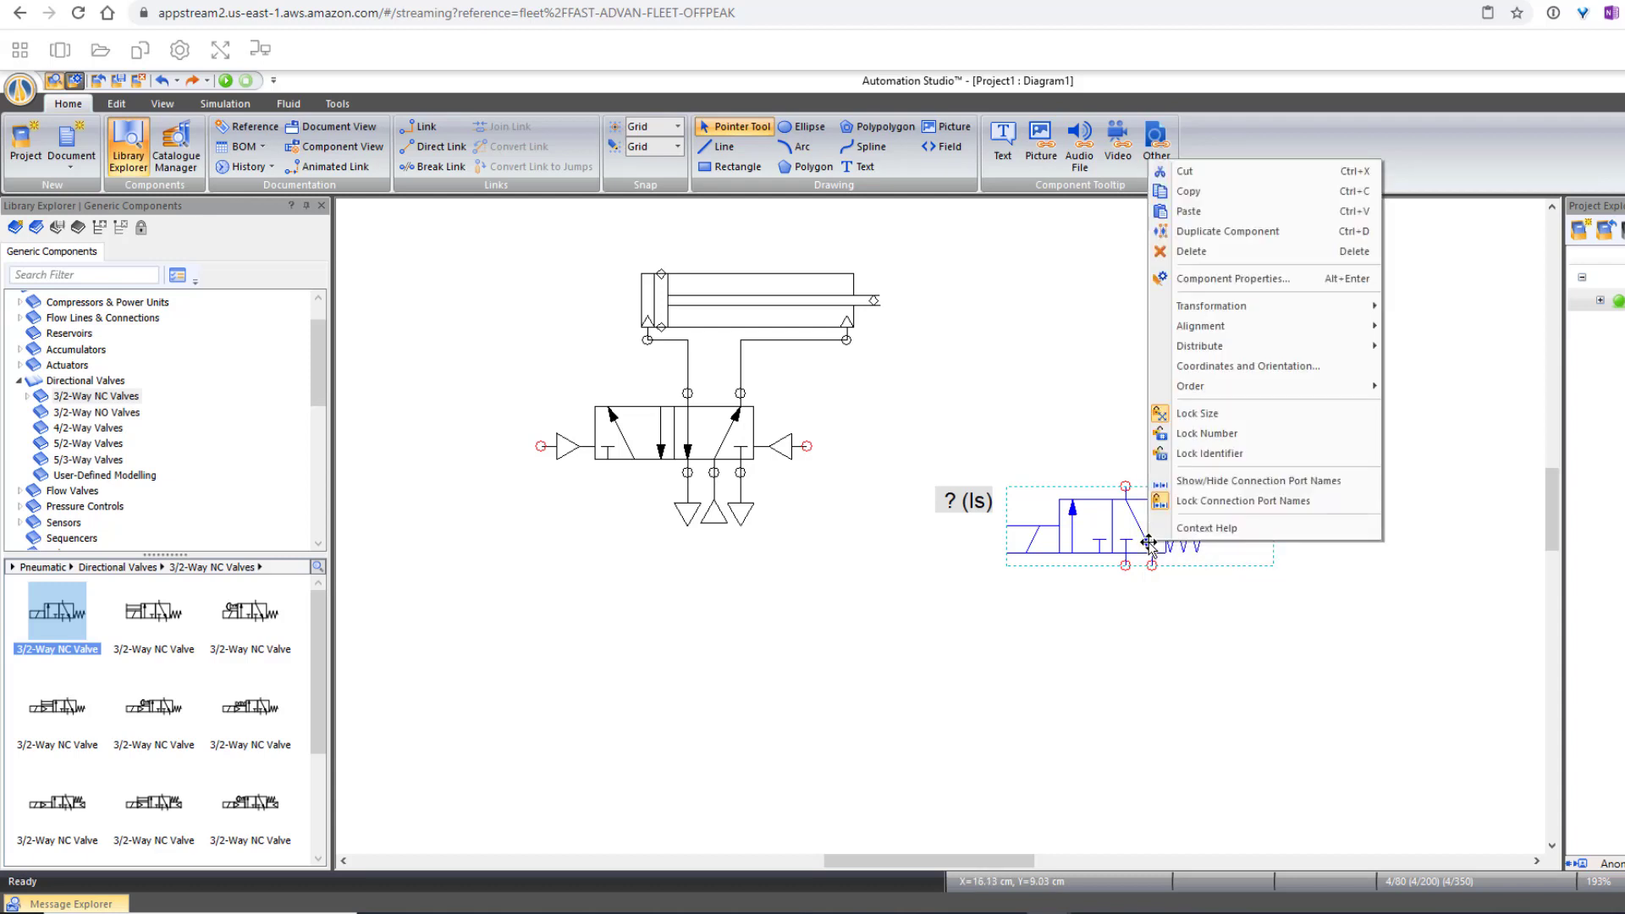
mouse_move(1217, 310)
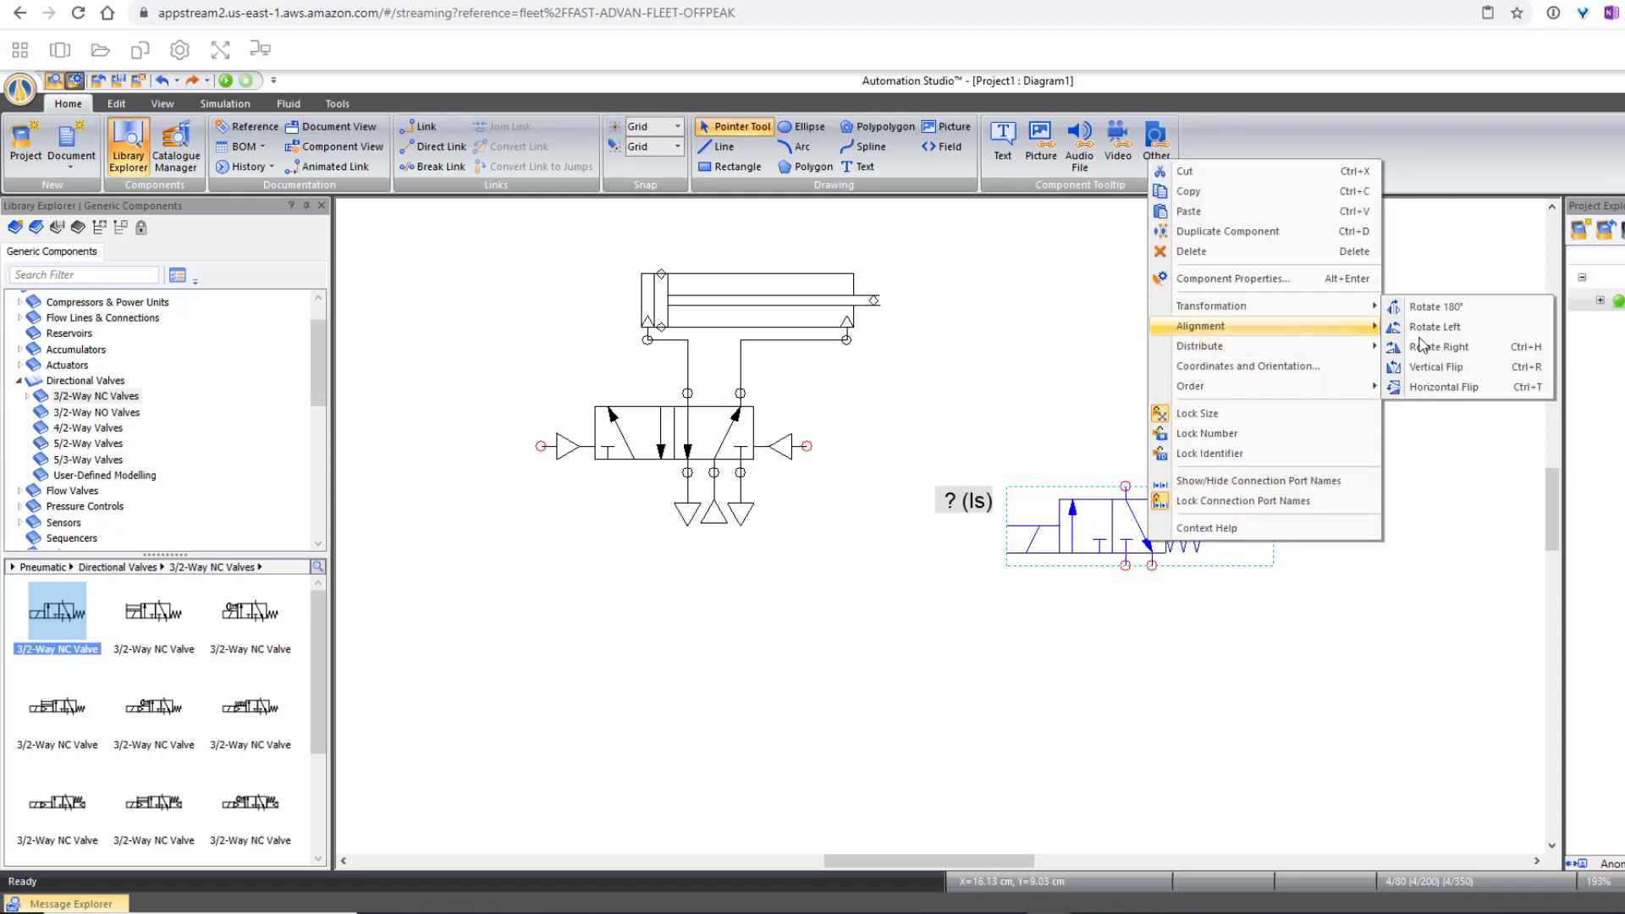
click(1462, 347)
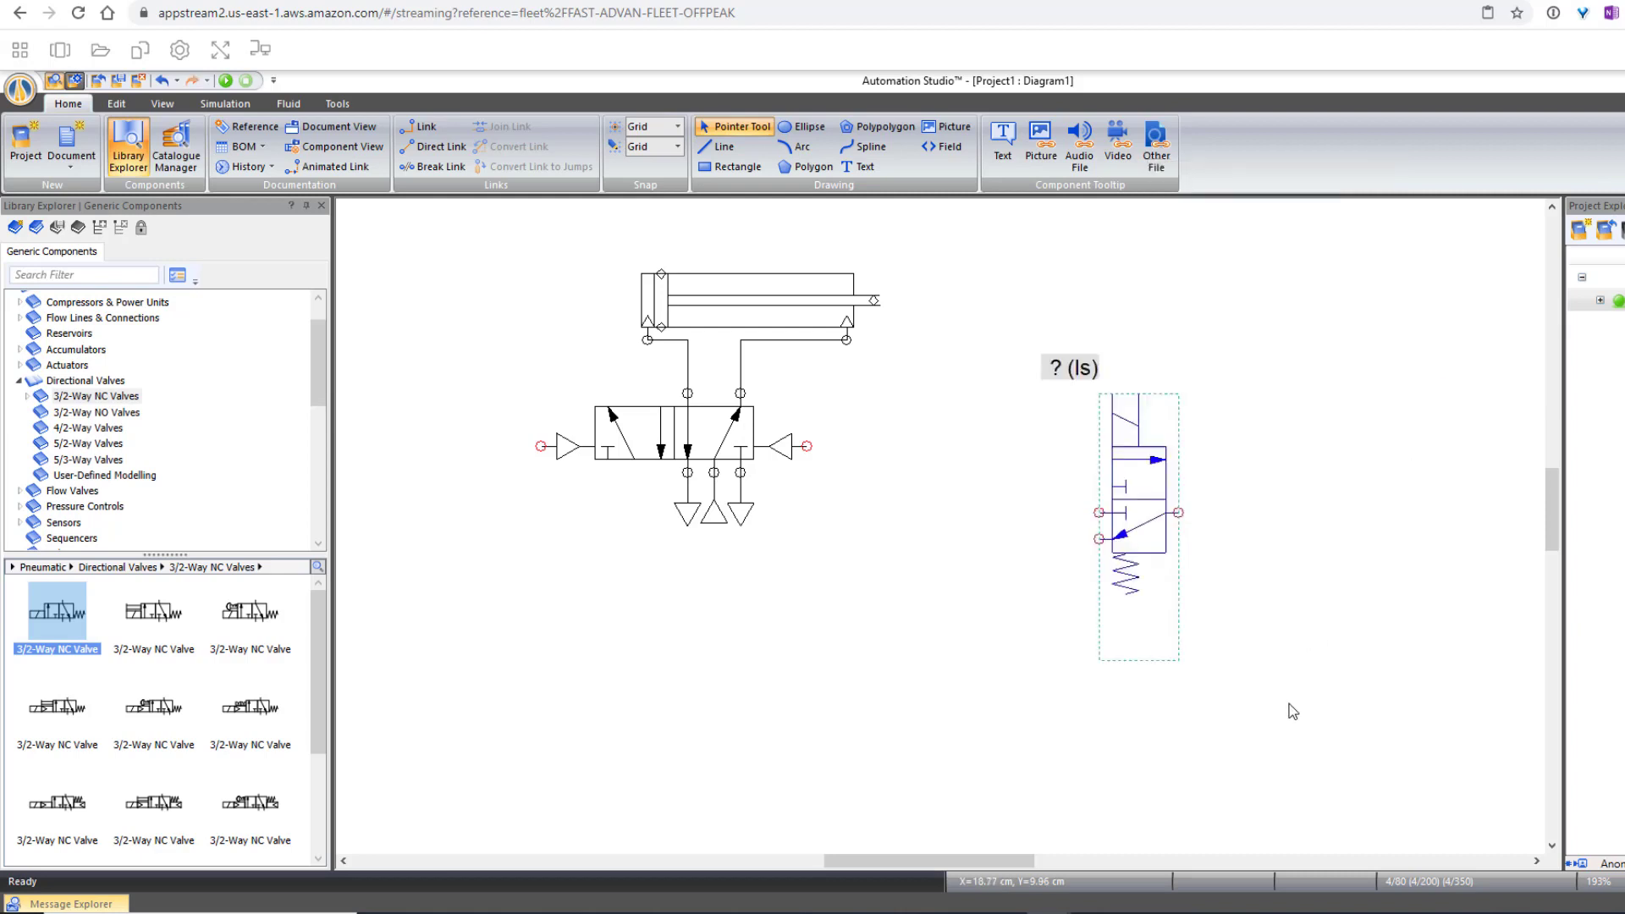
click(1290, 664)
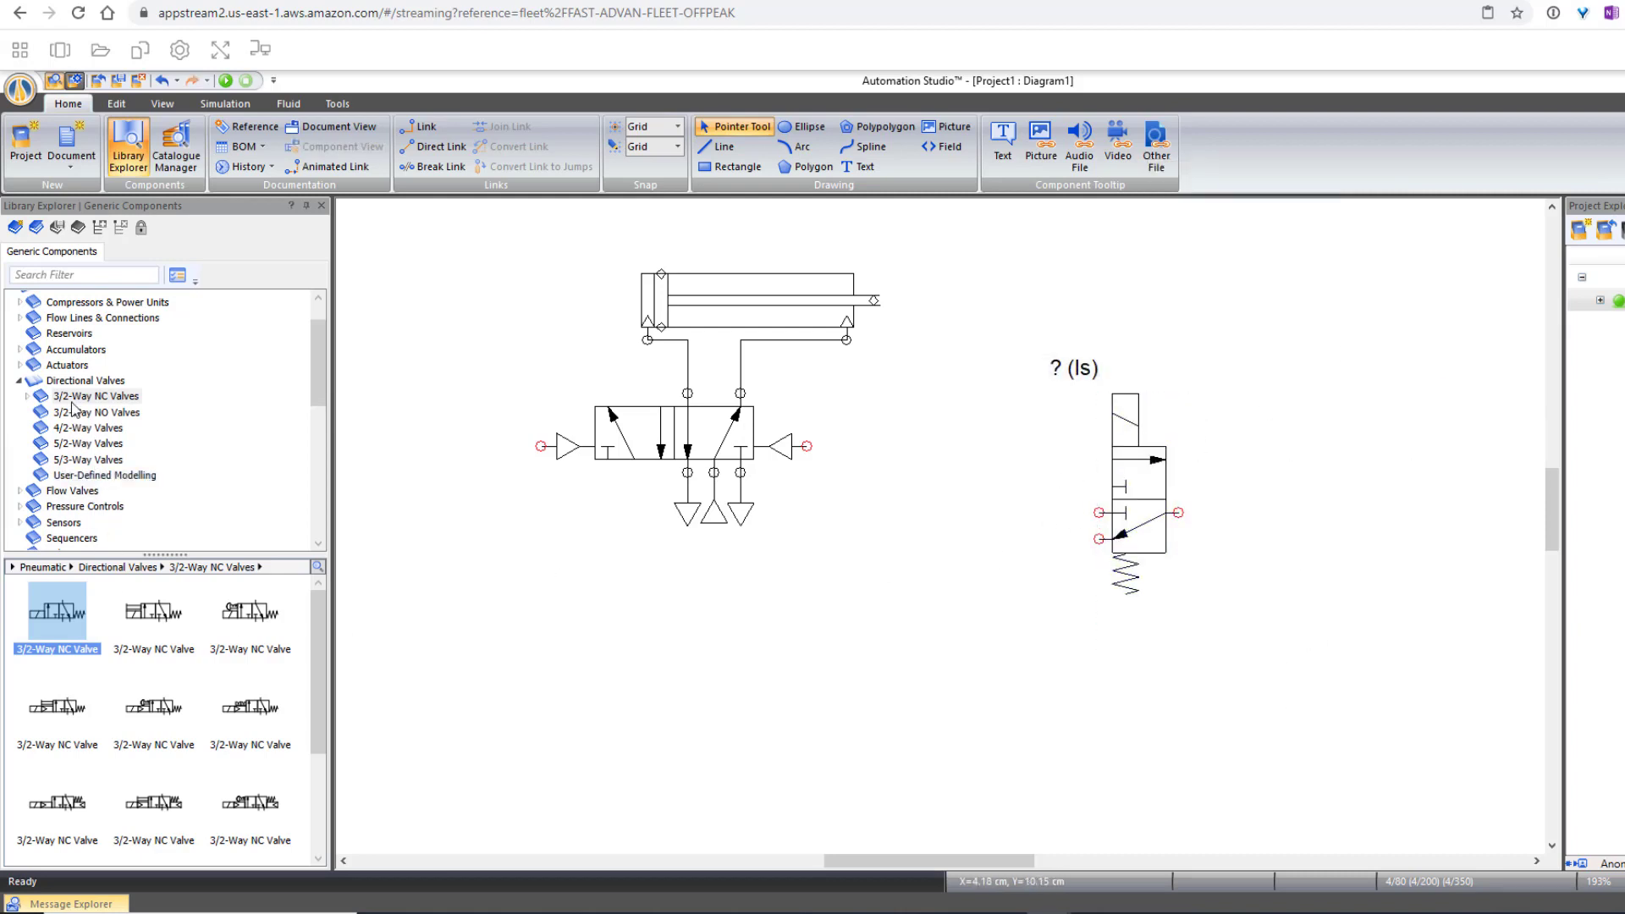
Step: Place a Pneumatic Pressure Source from the Pneumatic library in the empty area between the two valves
scroll(67, 393, up, 1)
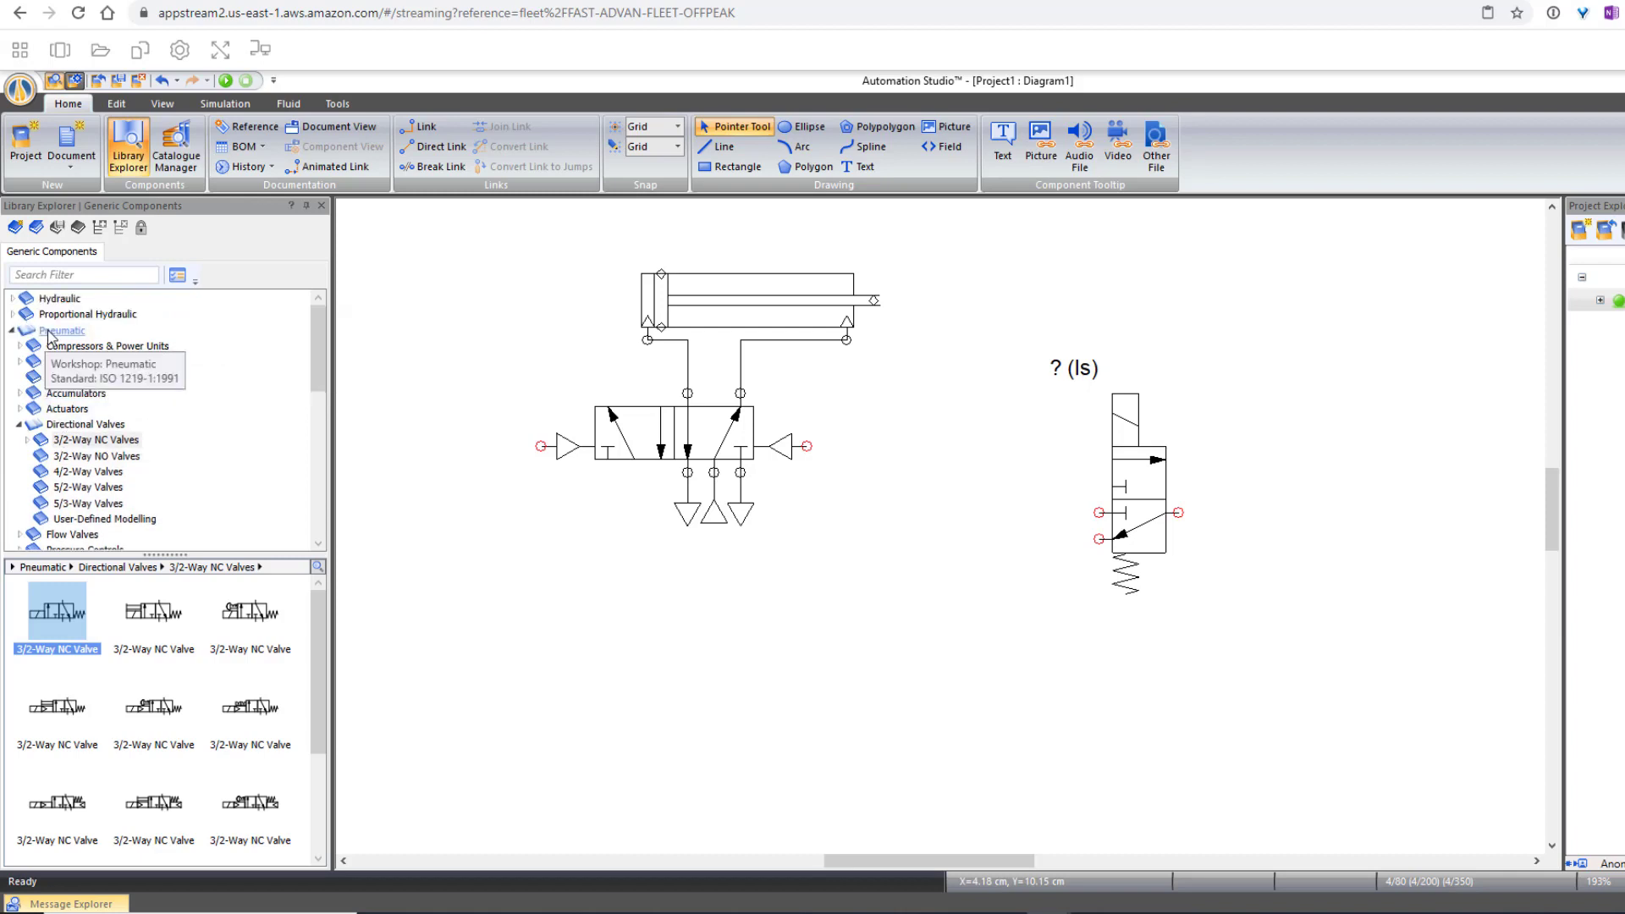
click(51, 332)
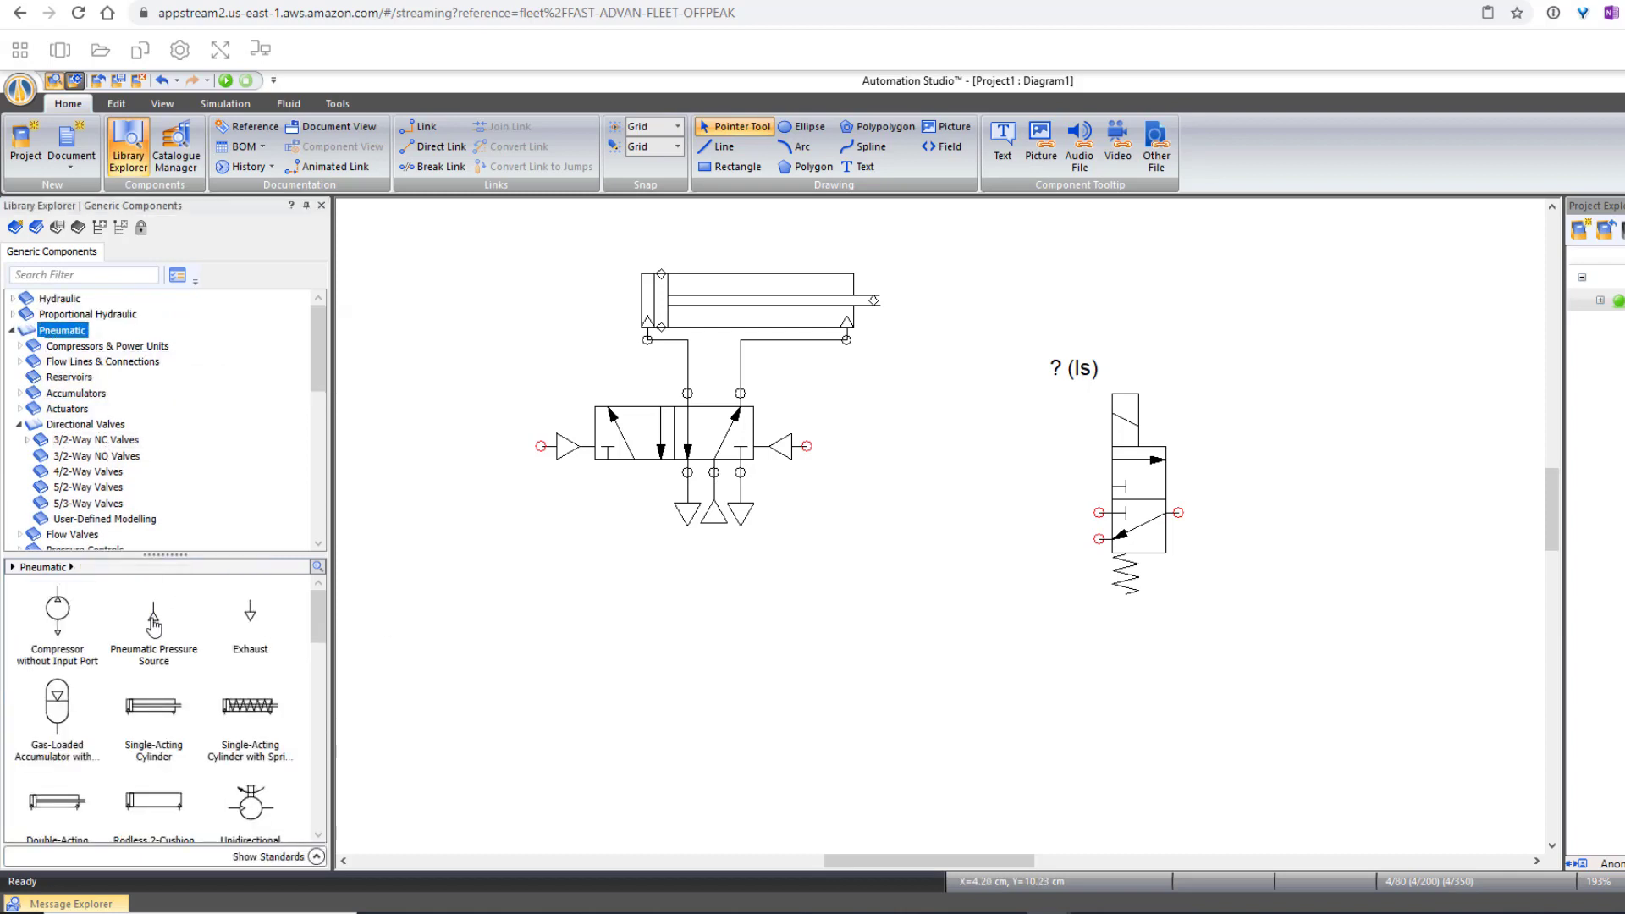
drag(153, 624, 939, 538)
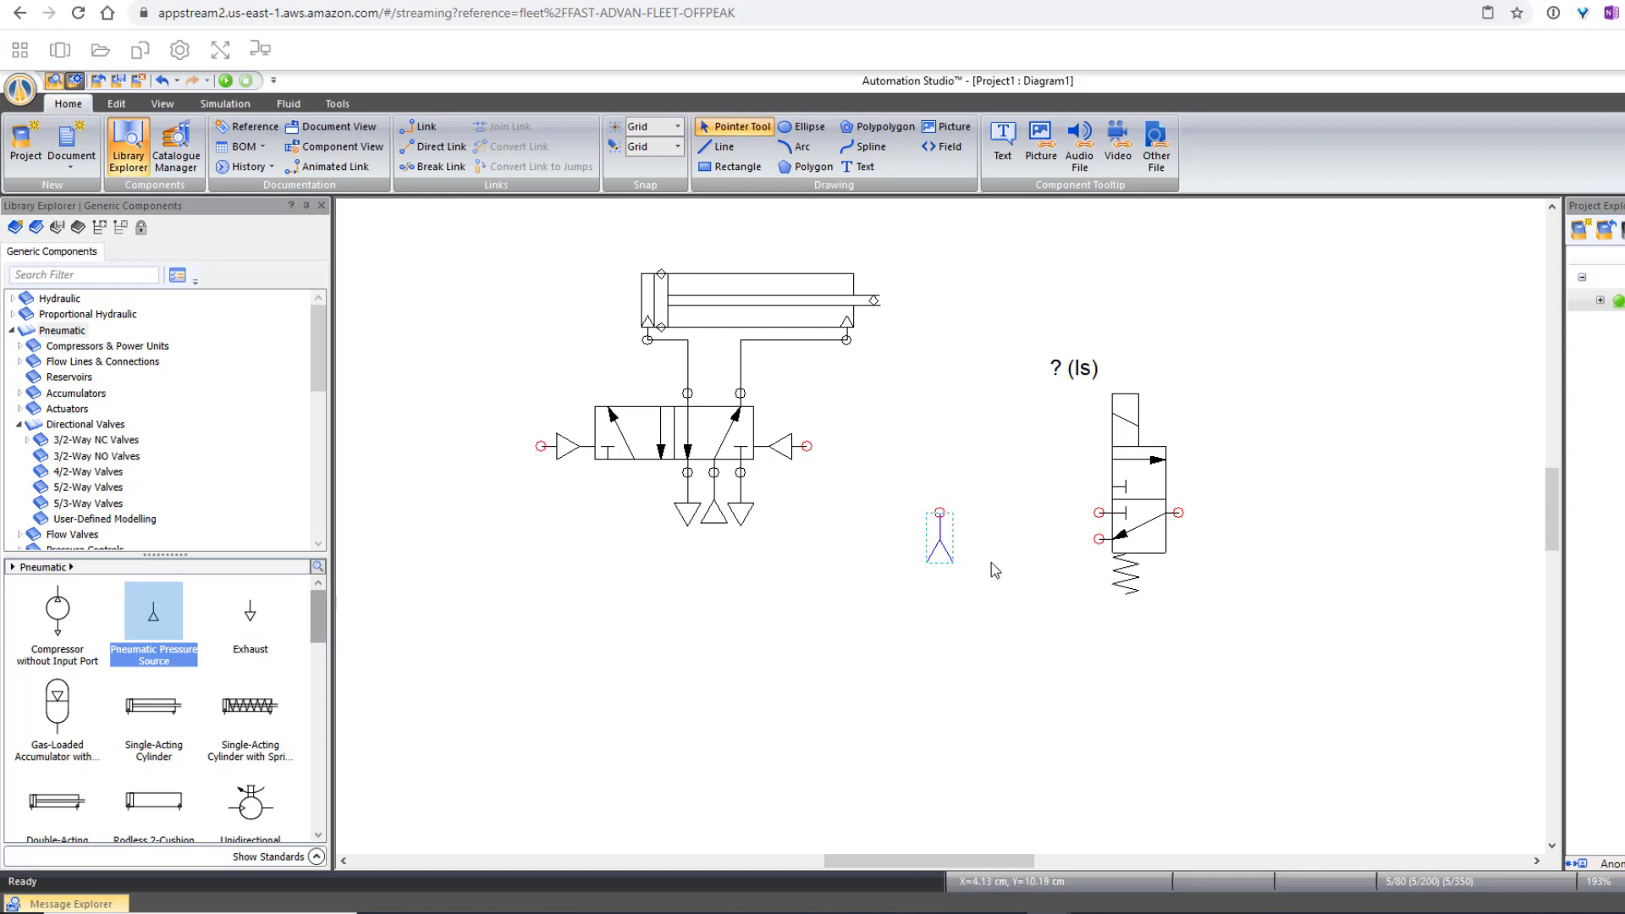
Step: Try rotating the new pressure source 90 degrees counter-clockwise and undo the rotation
right_click(938, 552)
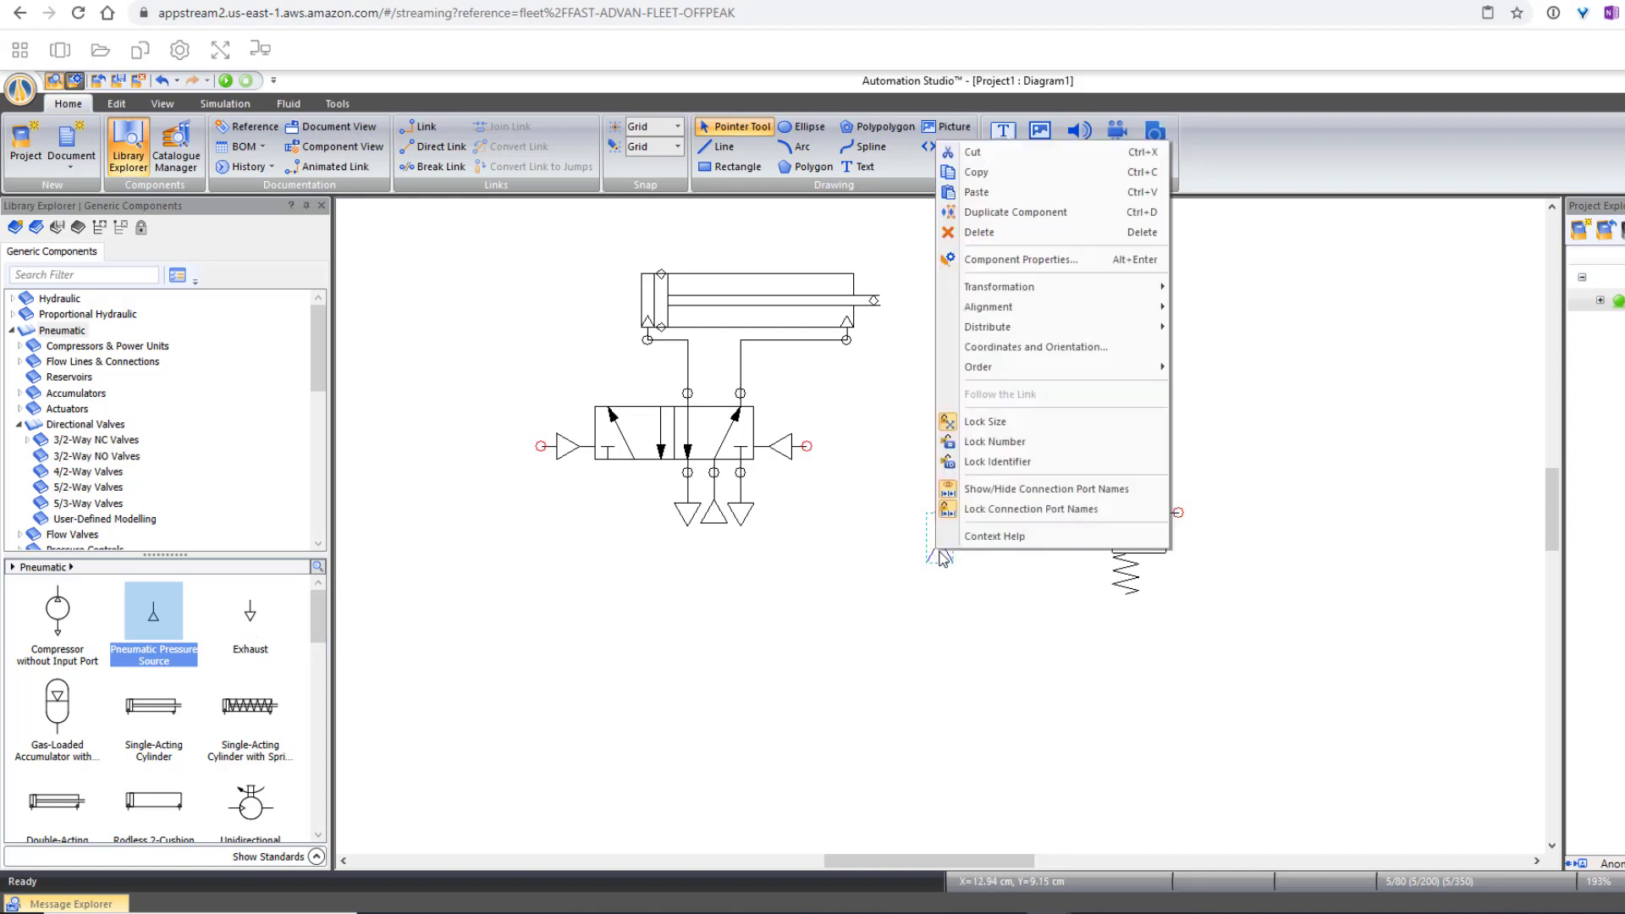
mouse_move(1135, 286)
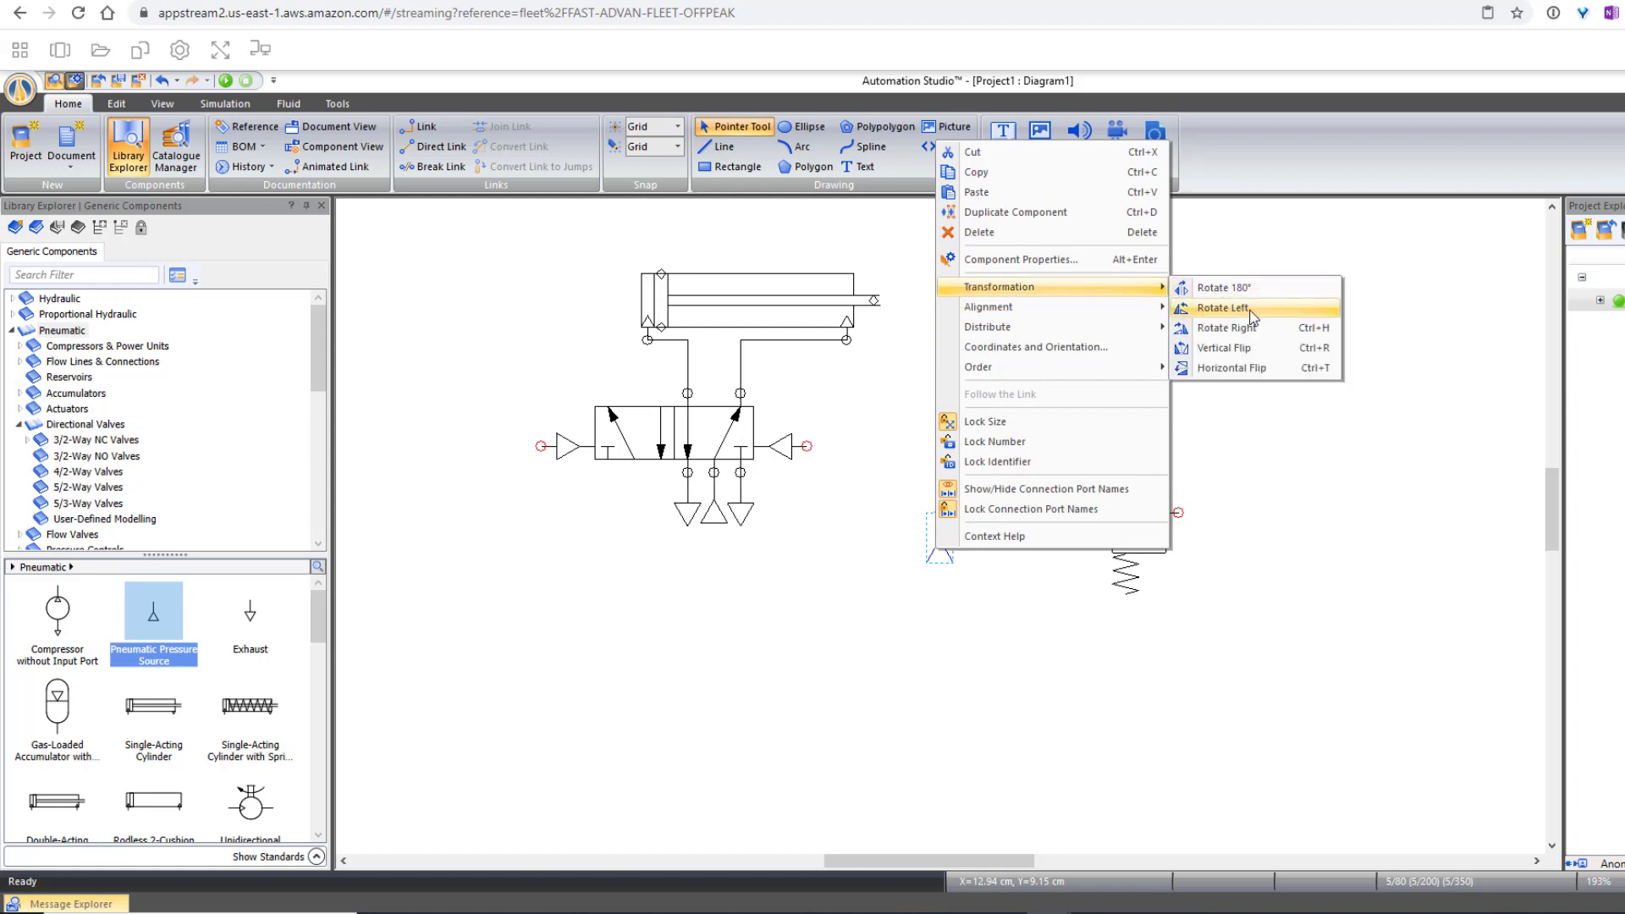
click(1224, 307)
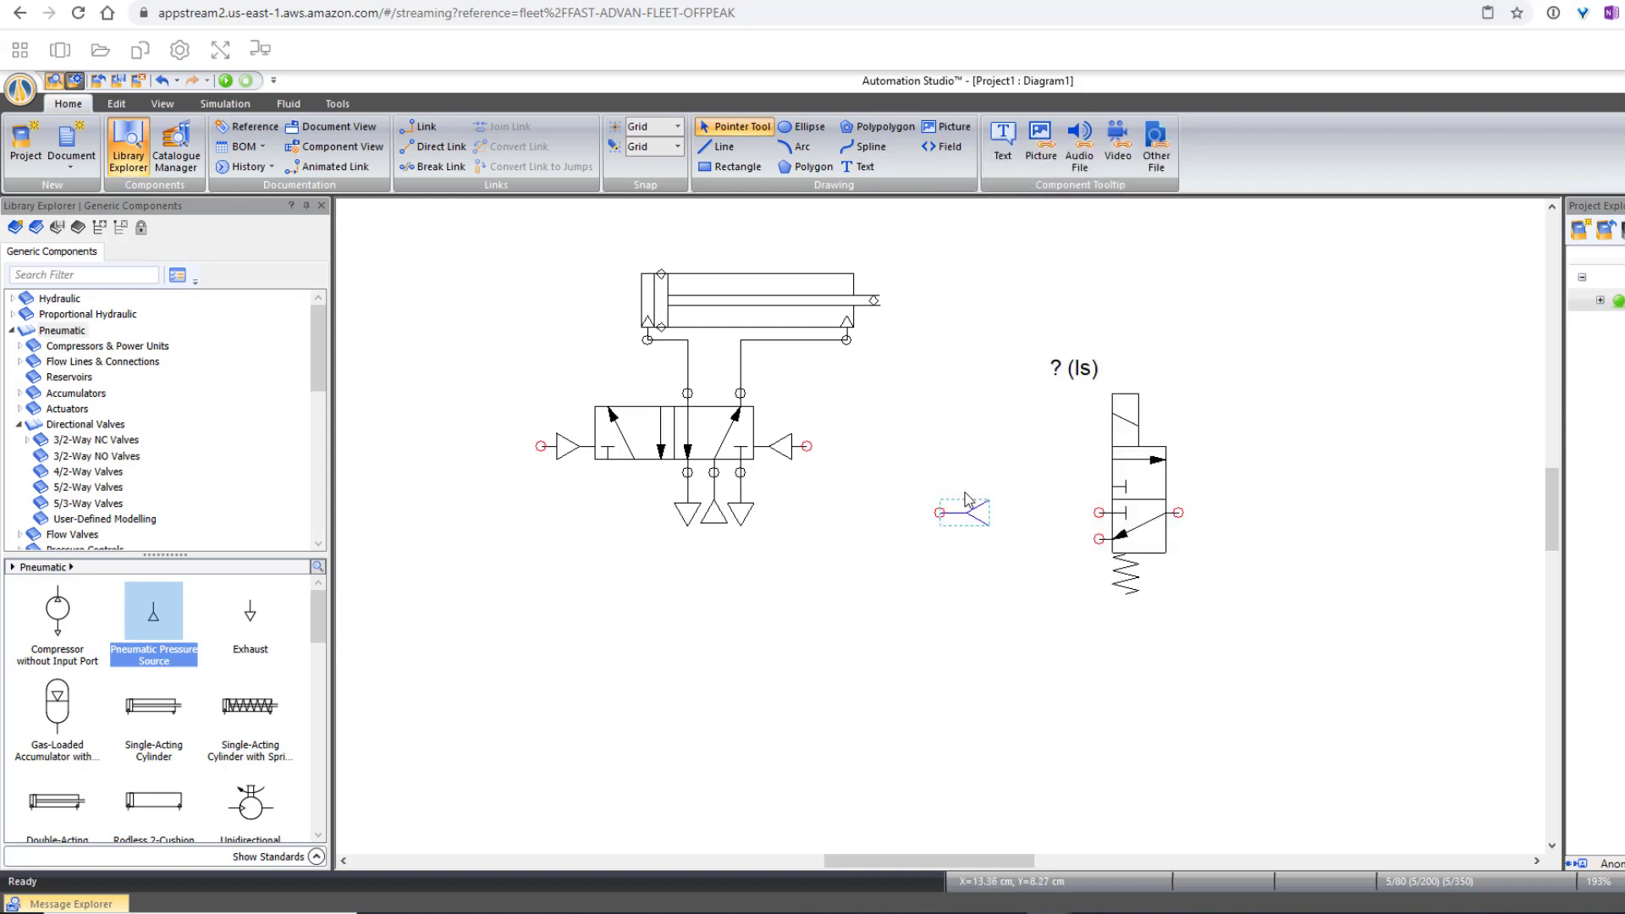
key(ctrl+z)
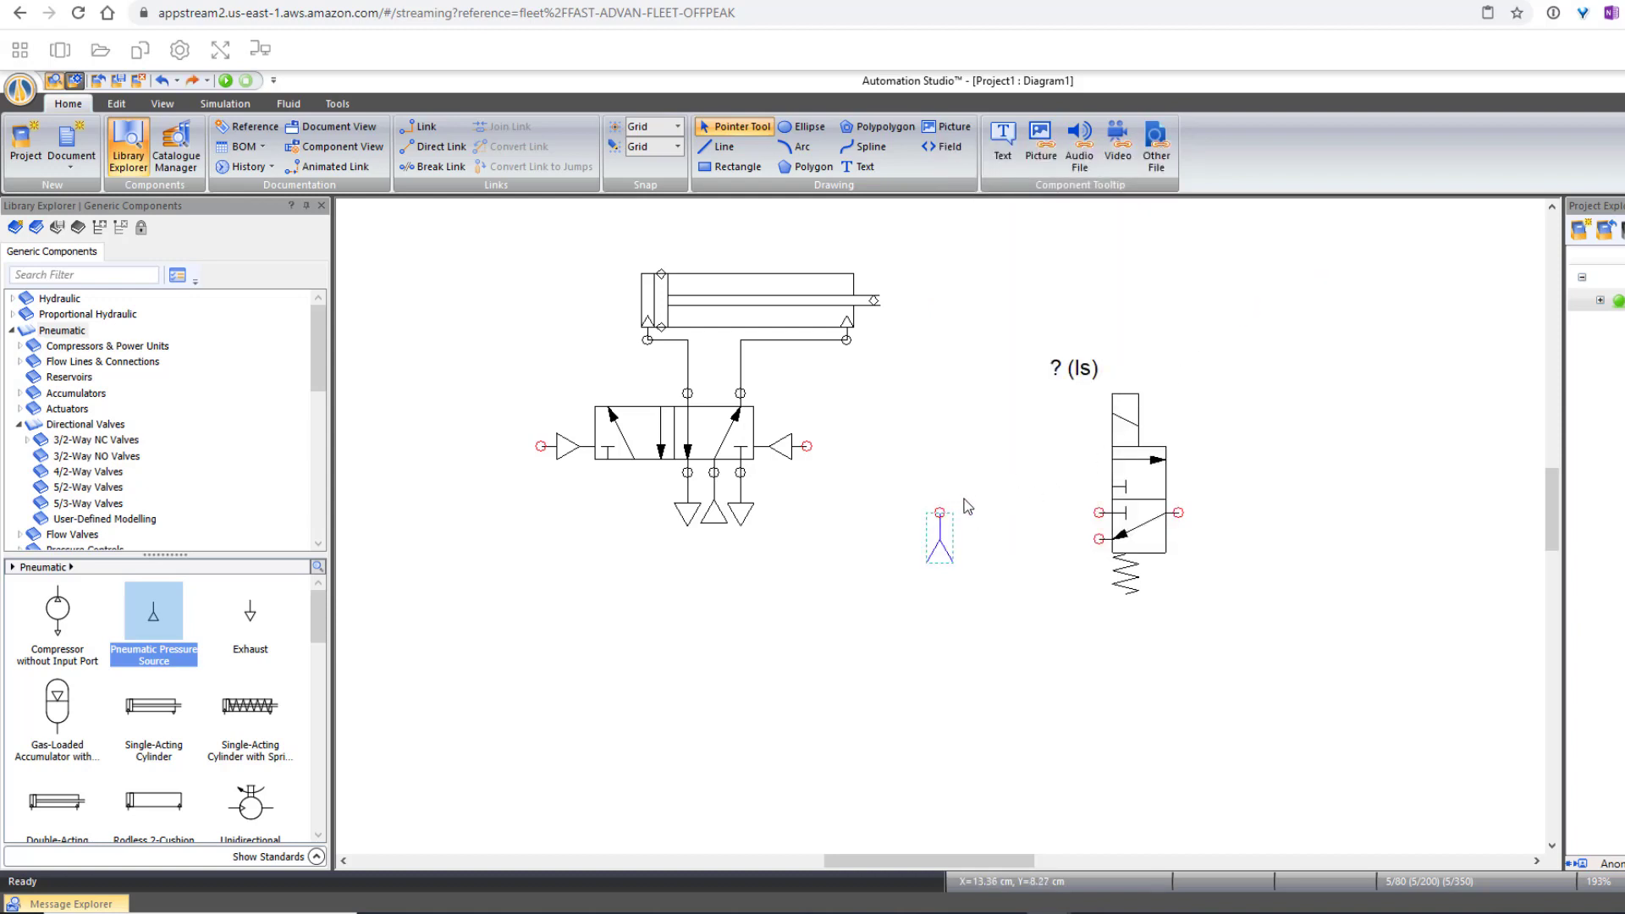
Step: Rotate the pressure source 90 degrees clockwise and attach it to the upper of the 3/2-way valve's two left-hand ports
right_click(937, 550)
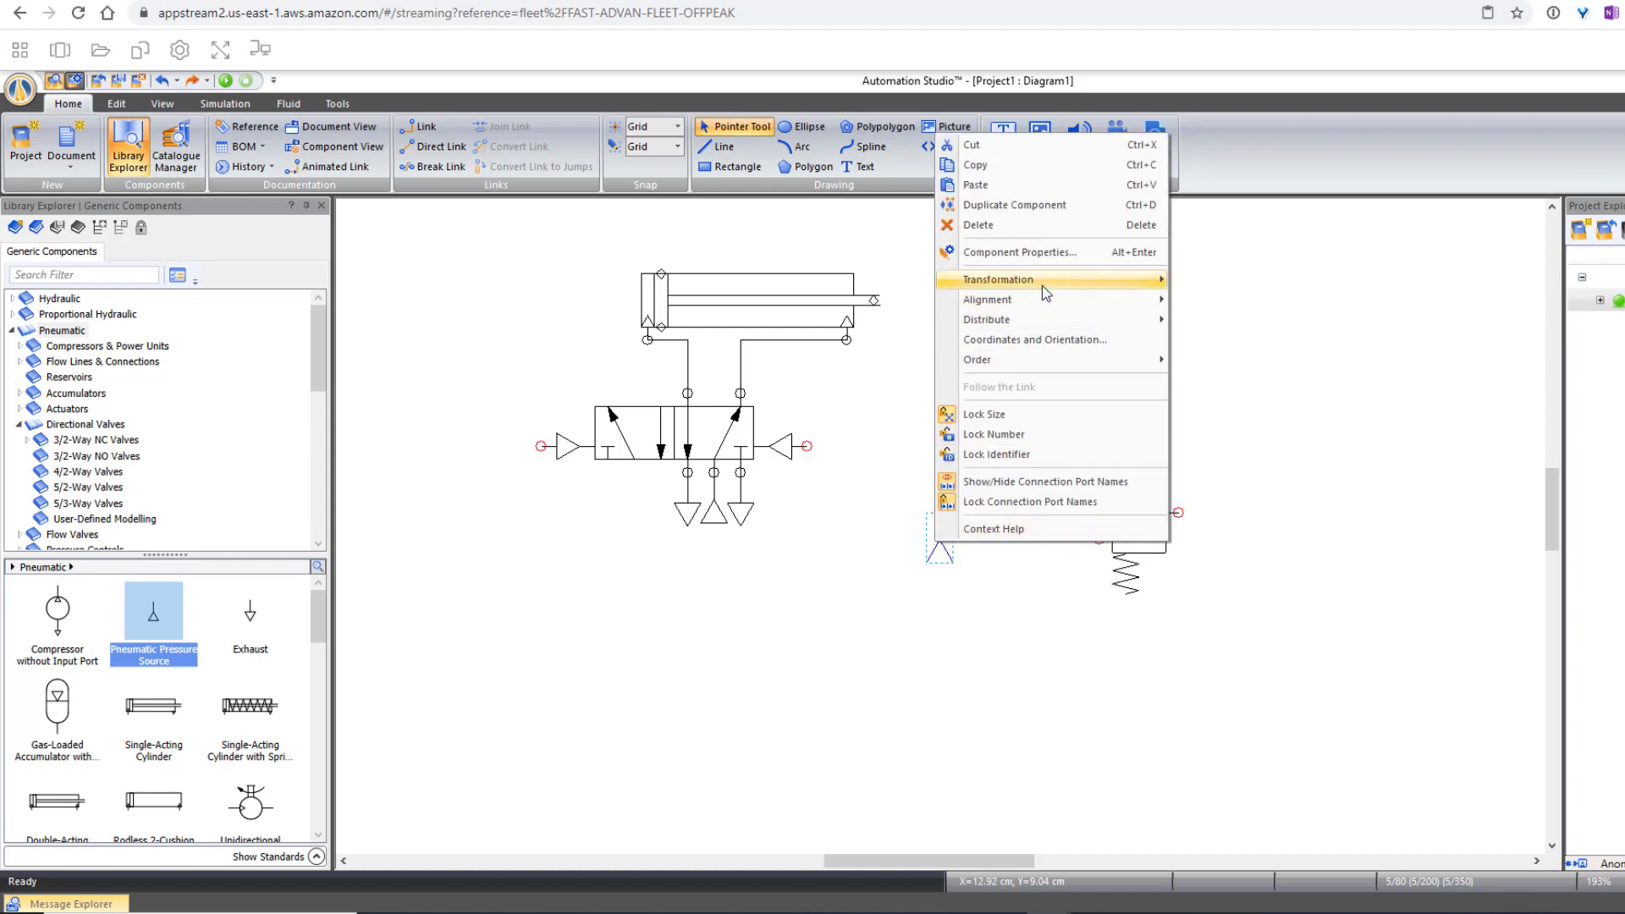
mouse_move(1043, 286)
click(1242, 322)
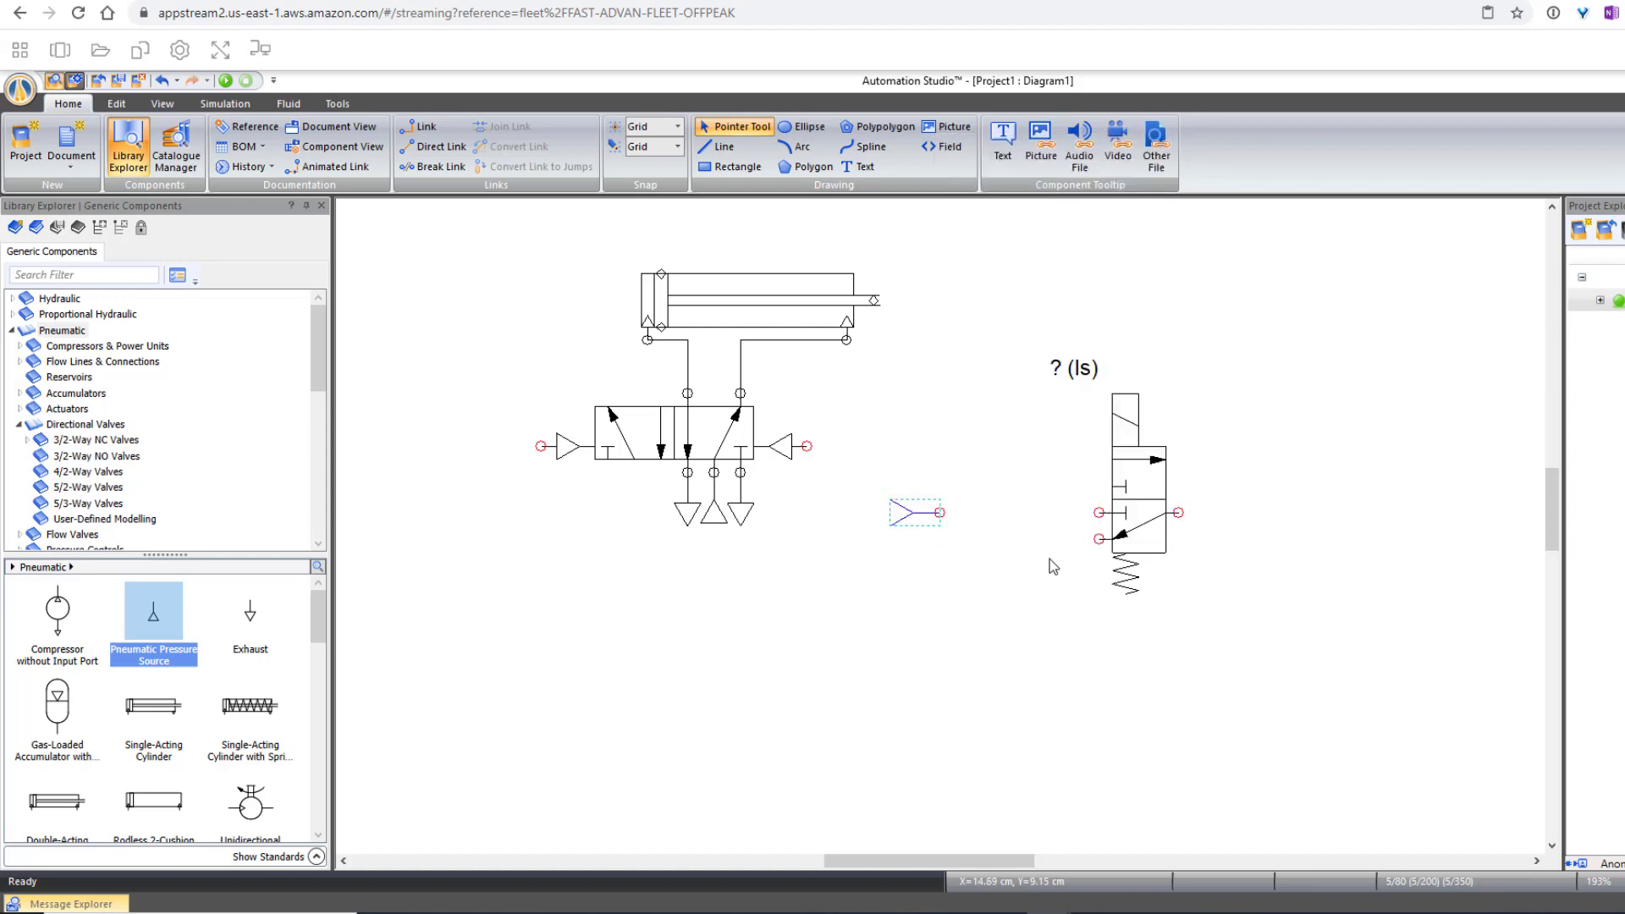
drag(910, 518, 1071, 518)
Step: Place an Exhaust, rotate it 90 degrees clockwise, and attach it to the lower left-hand port of the 3/2-way valve
drag(250, 614, 883, 568)
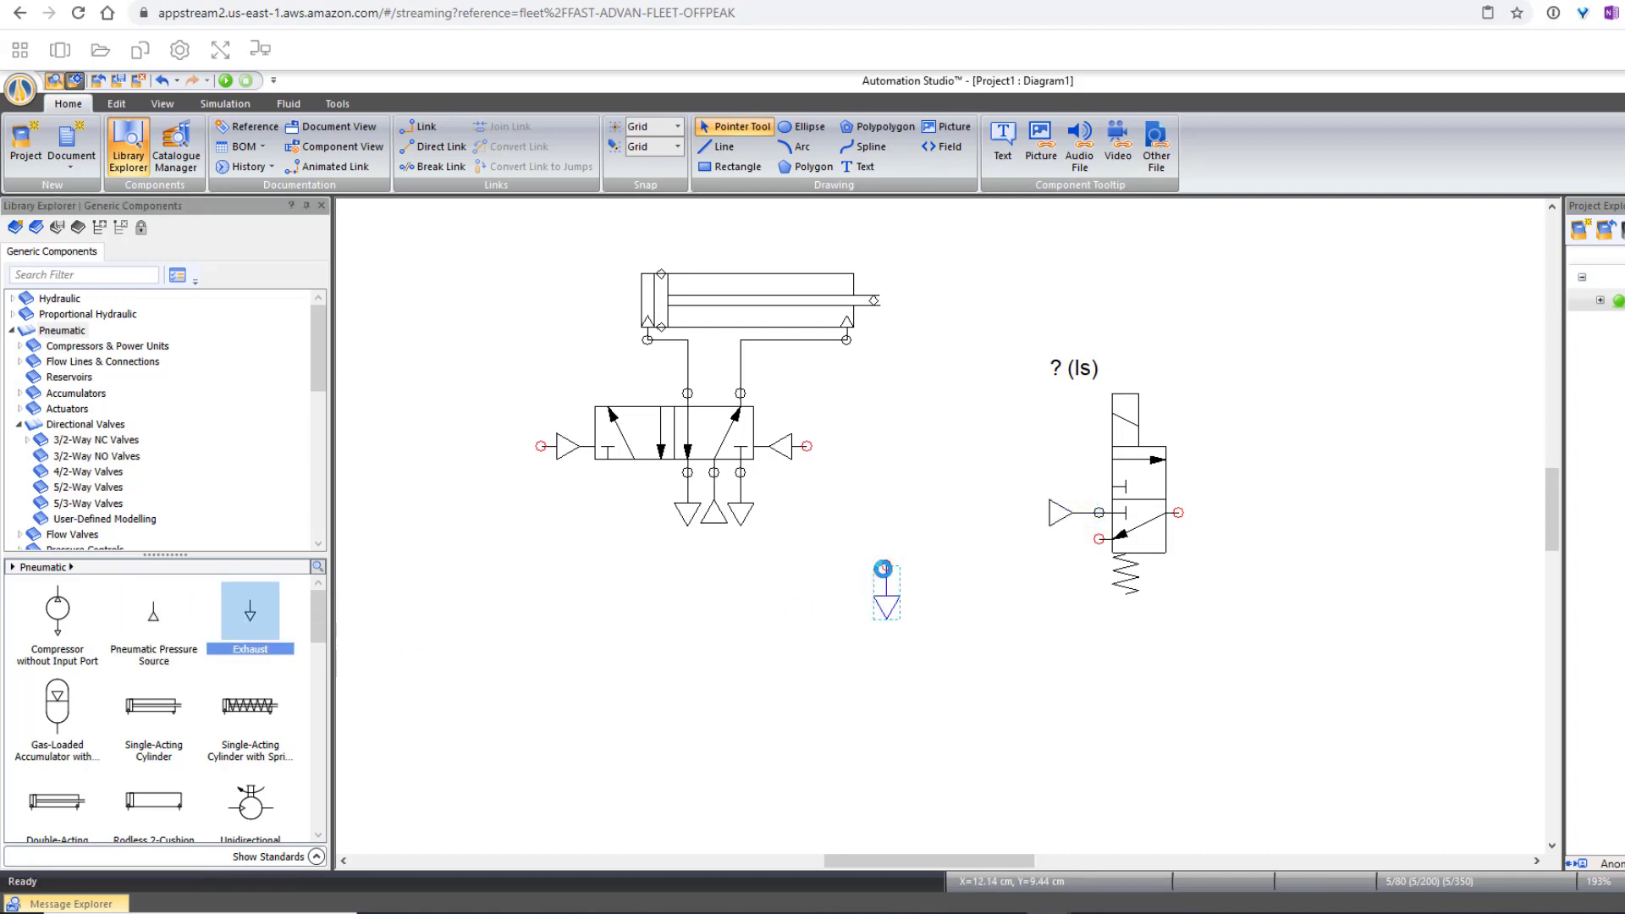
key(ctrl+r)
drag(850, 567, 1062, 543)
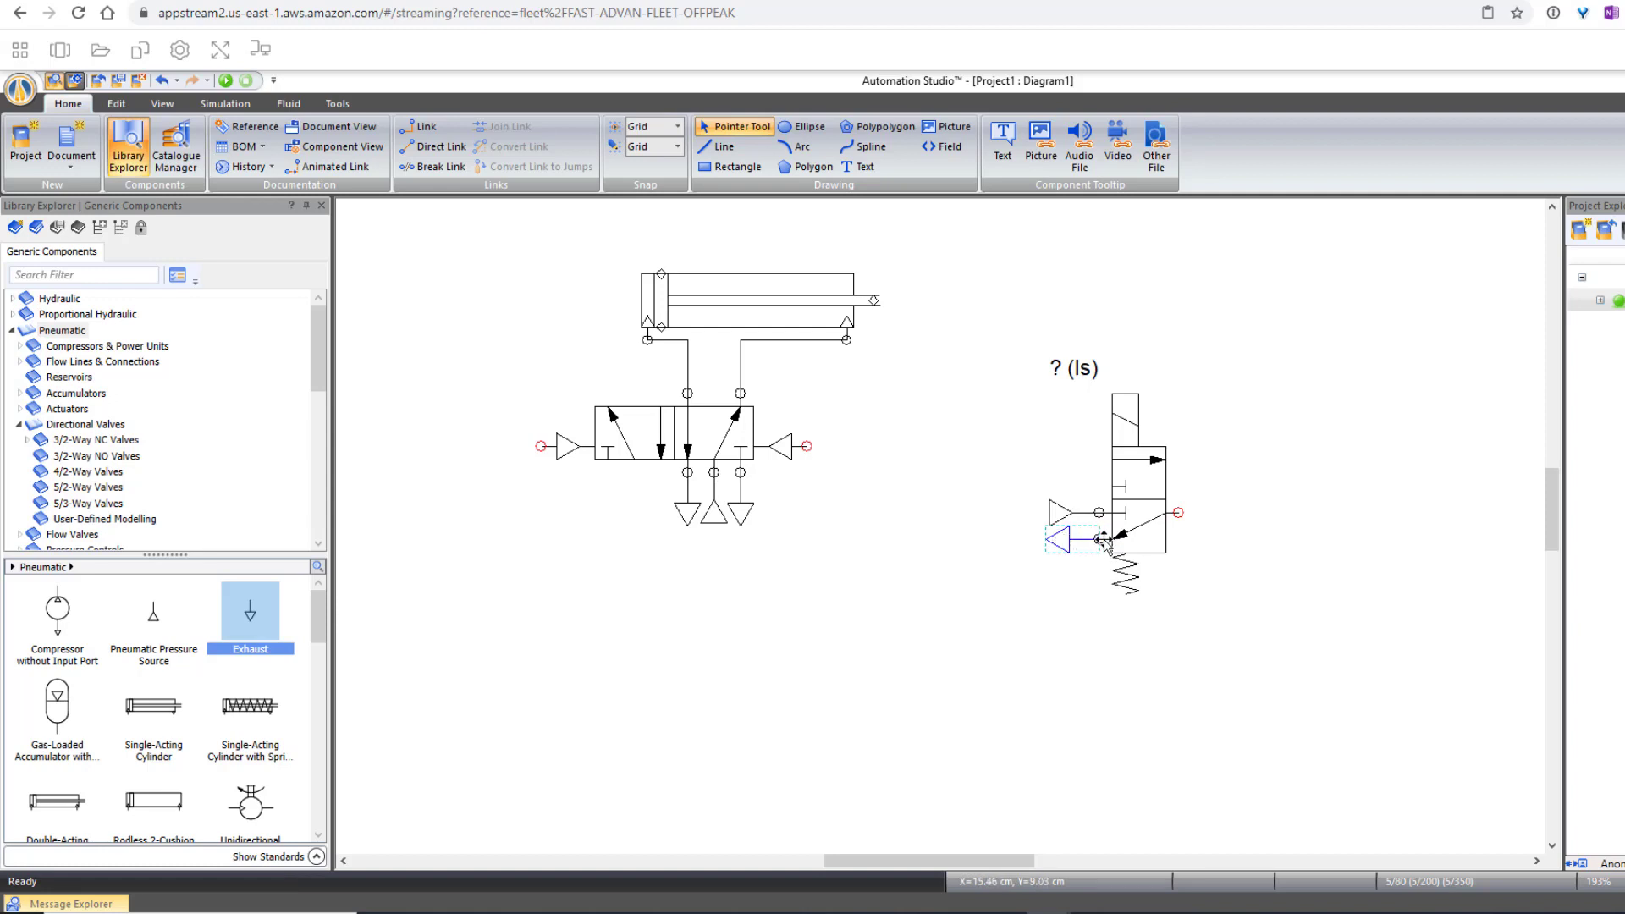
Step: Replace the 3/2-way valve's solenoid command with the mushroom-head Push-Button in its component properties, save the changes and deselect
click(1132, 428)
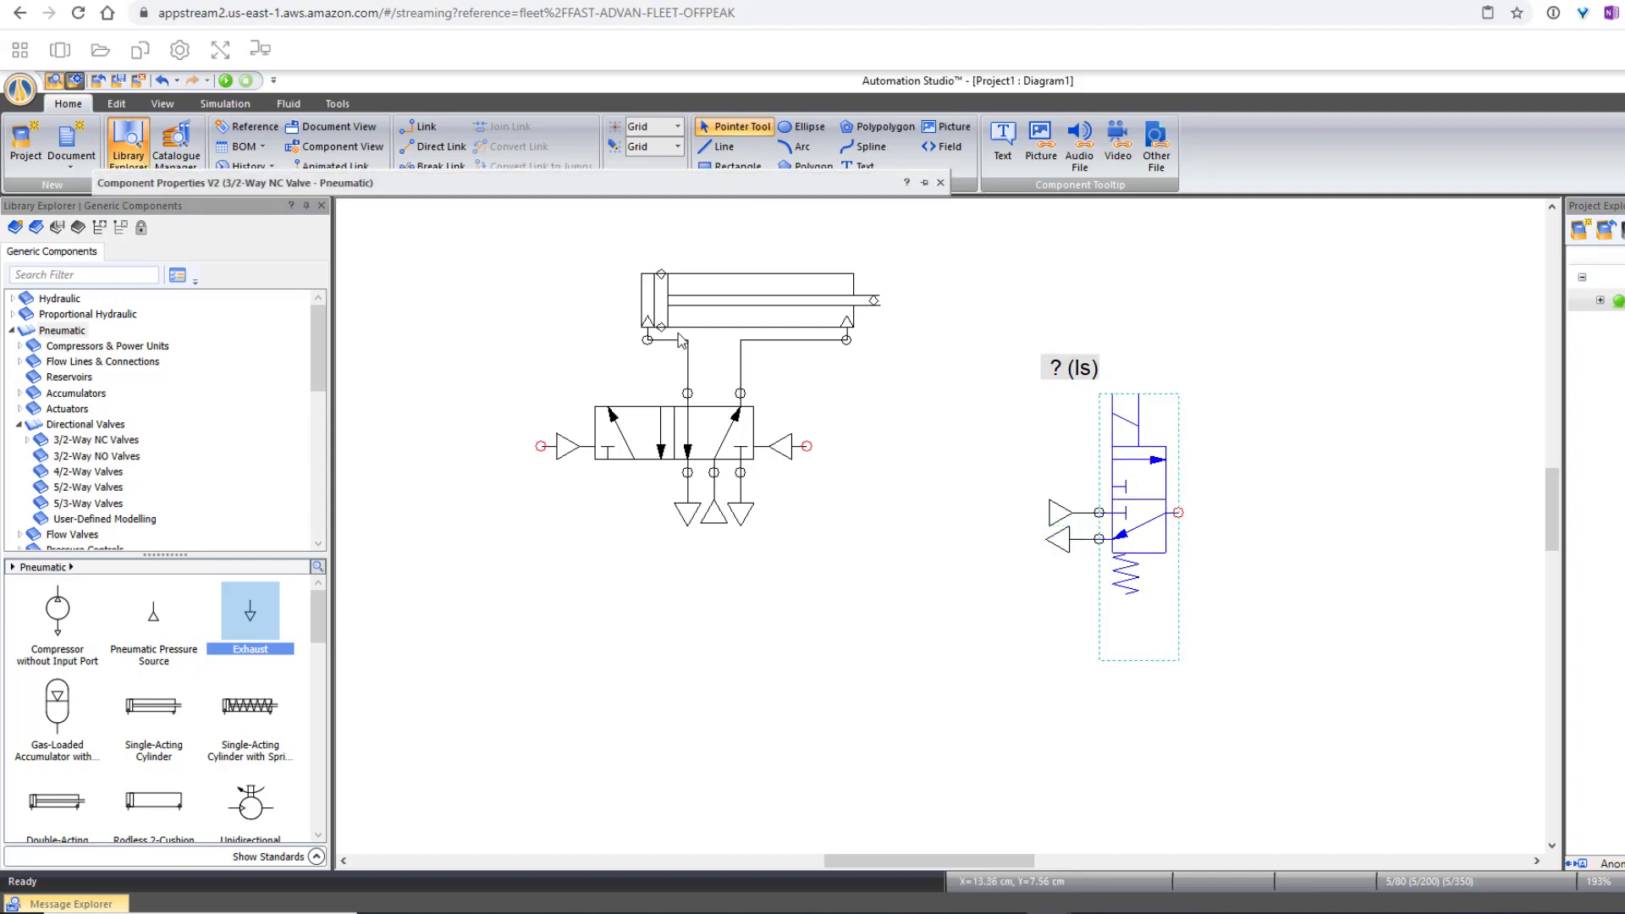
click(694, 184)
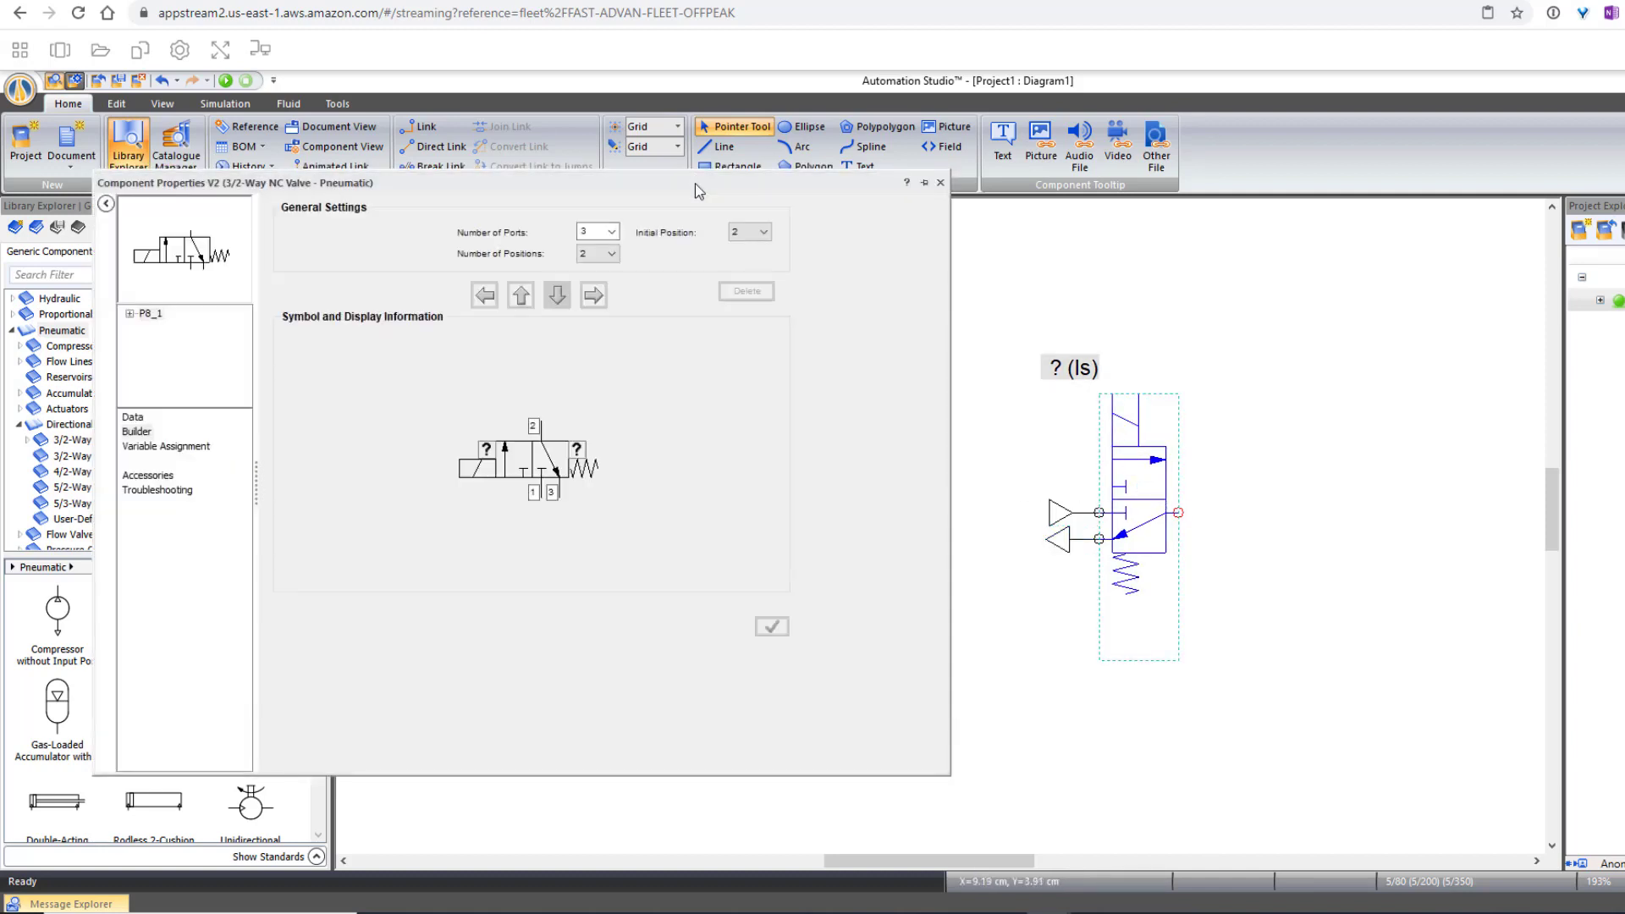
click(474, 479)
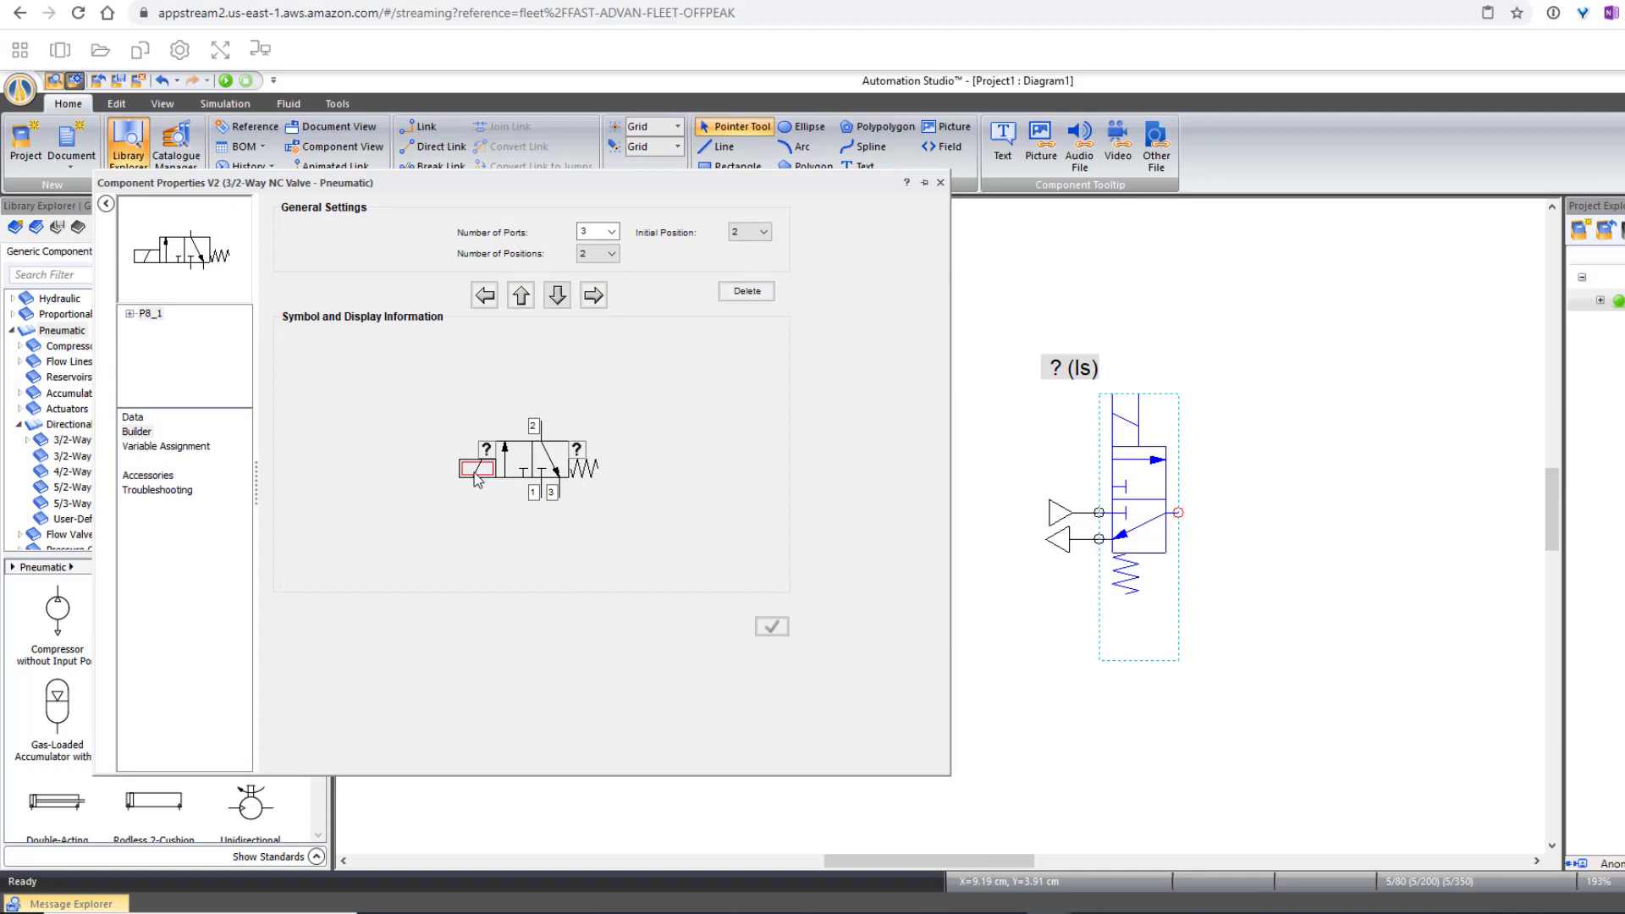
double_click(474, 479)
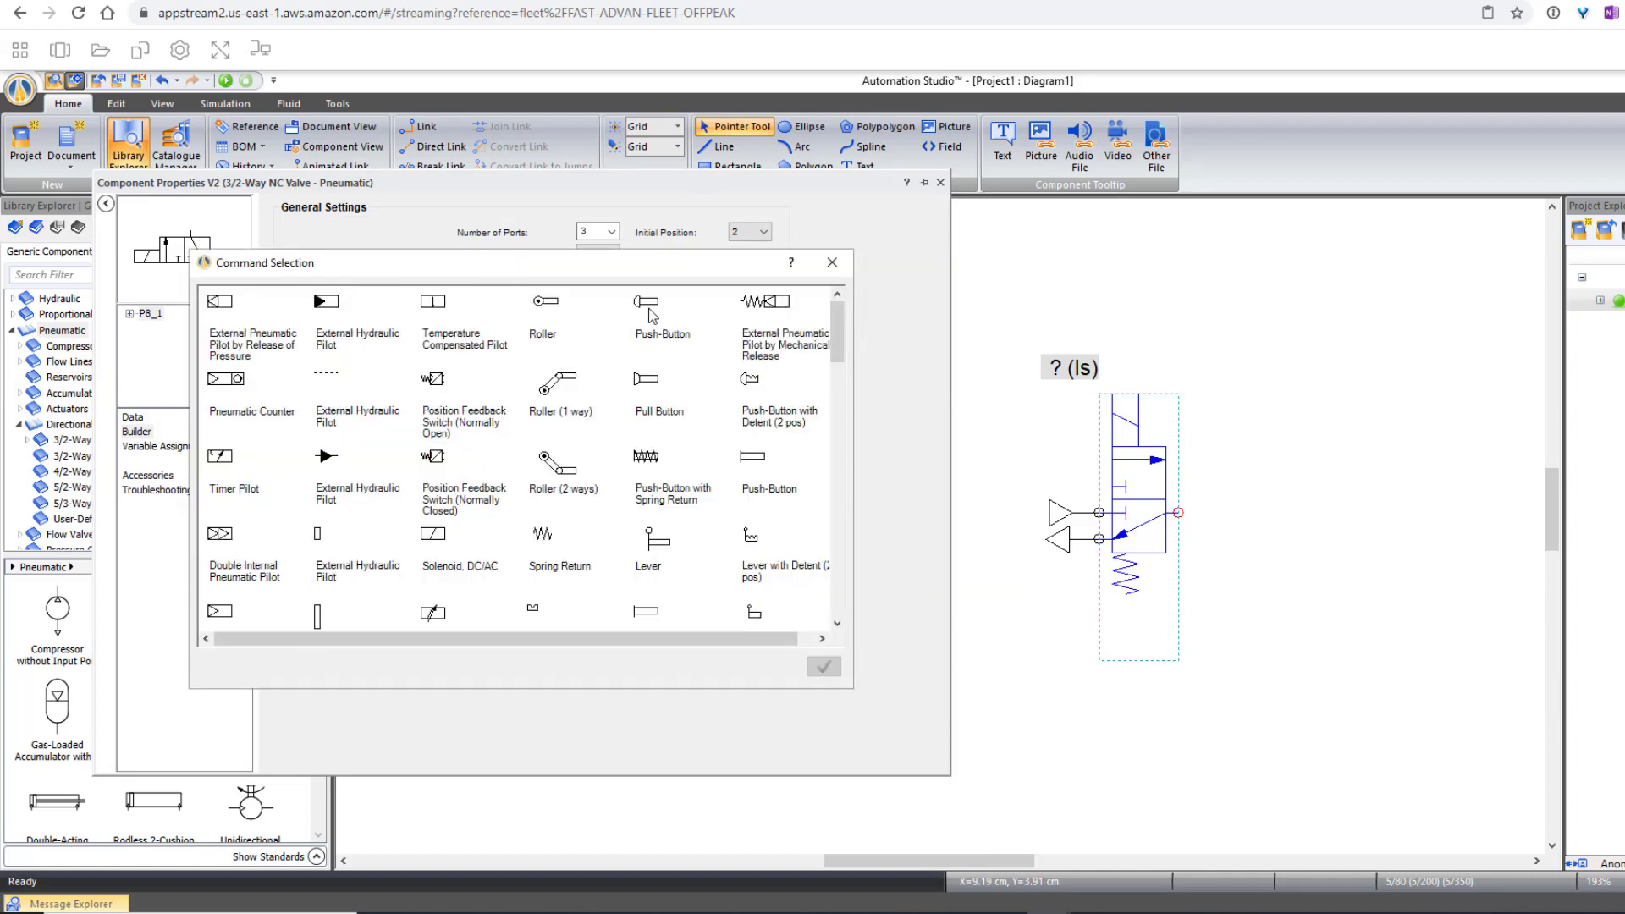
double_click(652, 317)
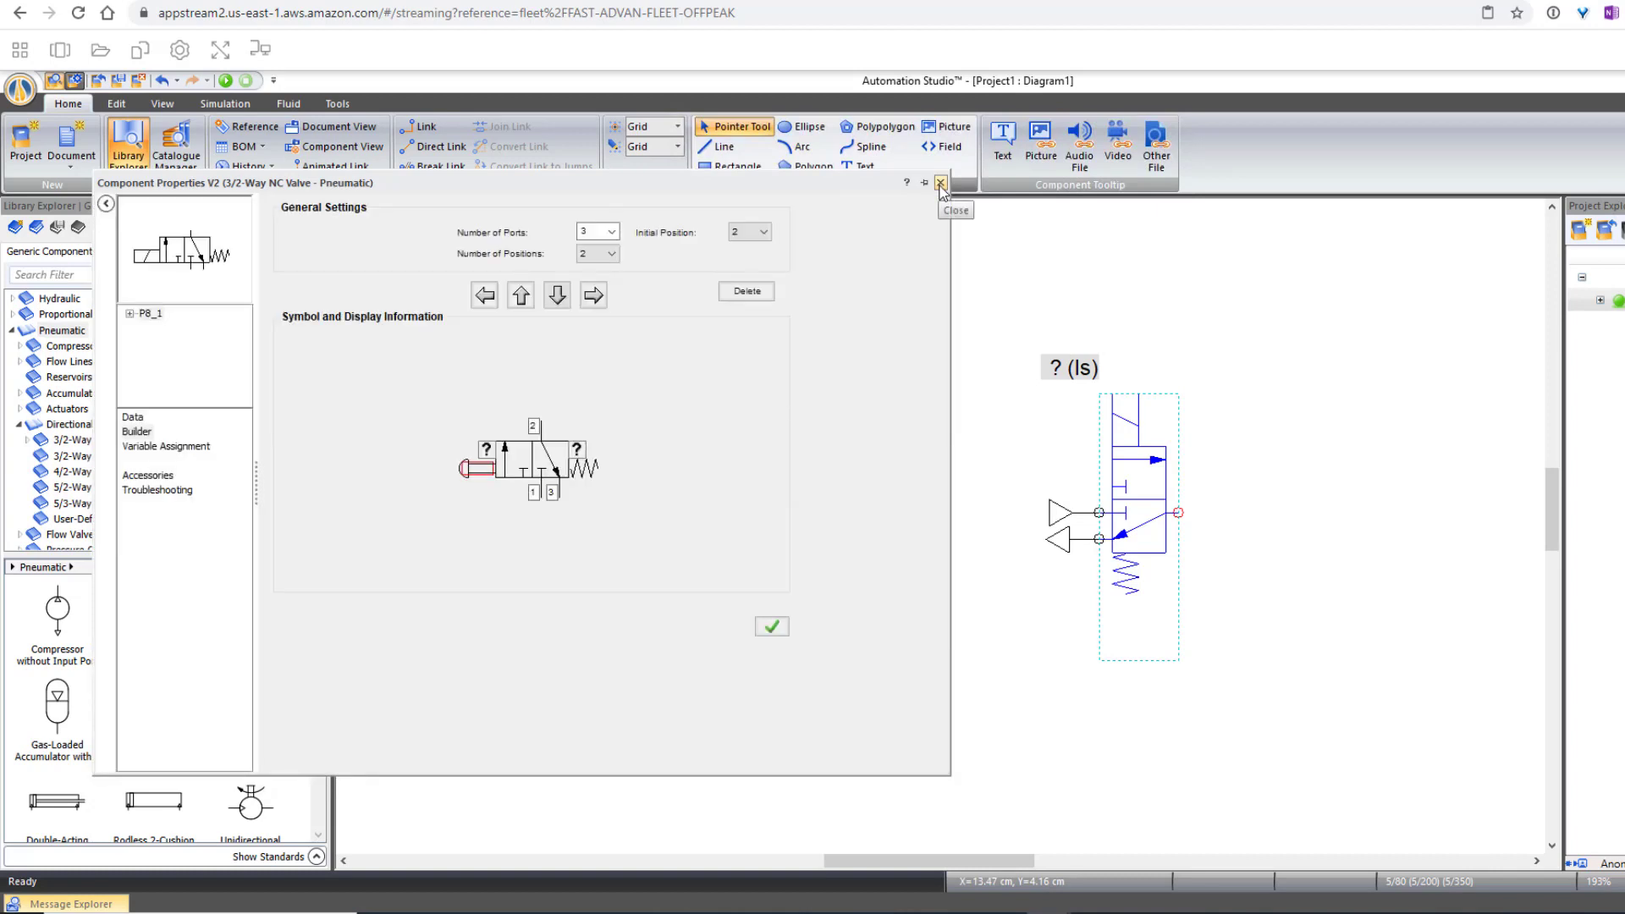
click(940, 183)
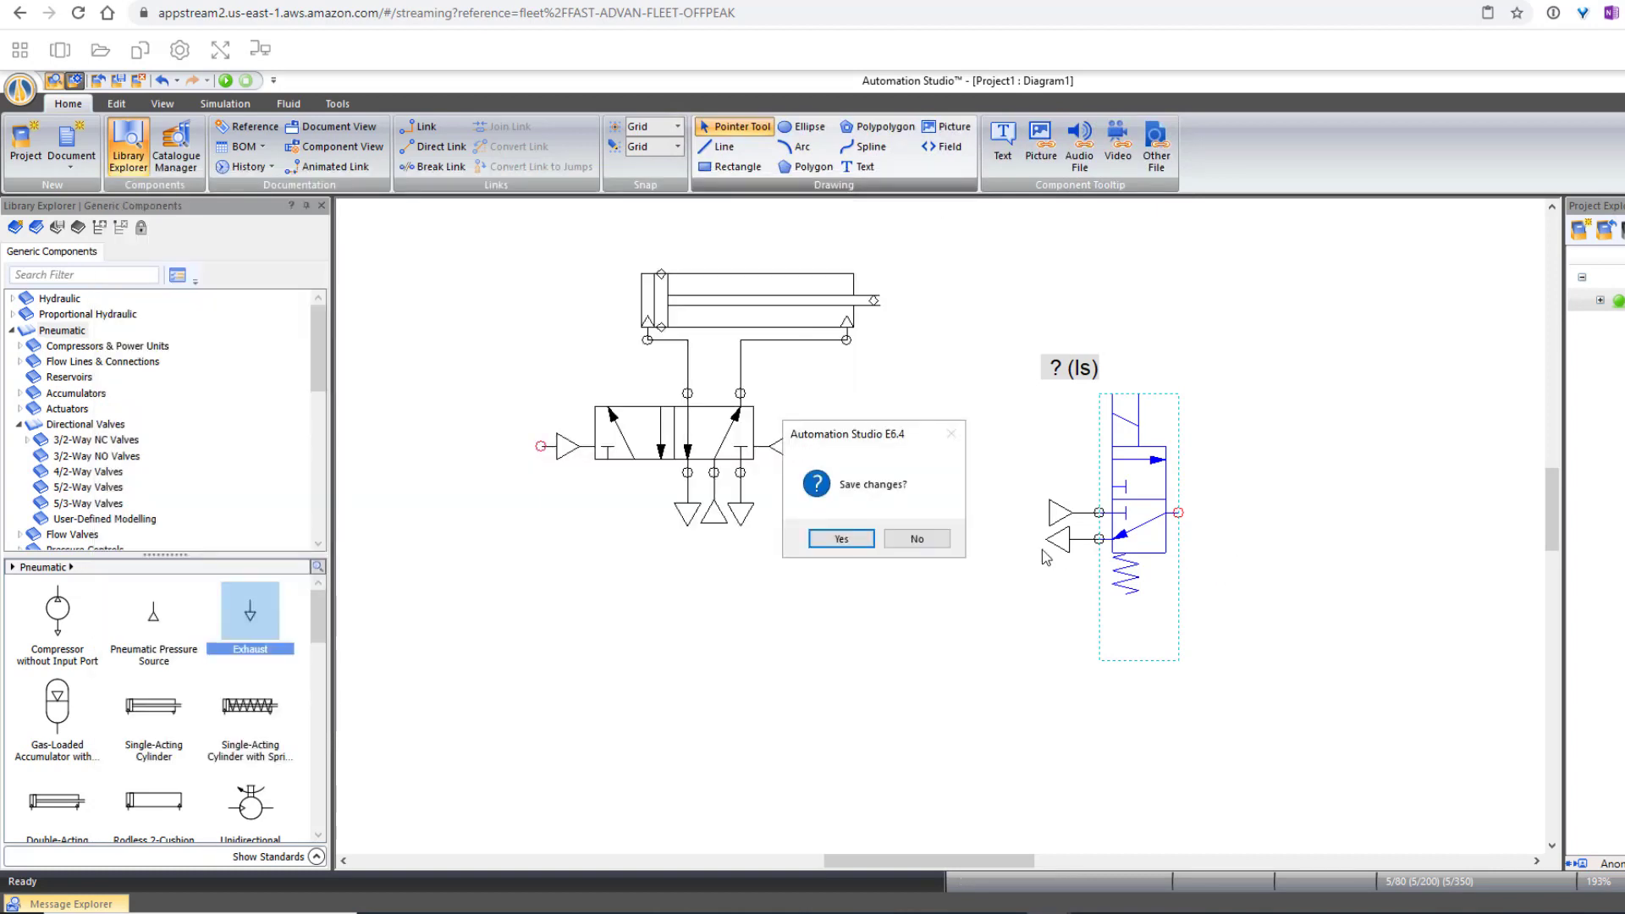
click(841, 539)
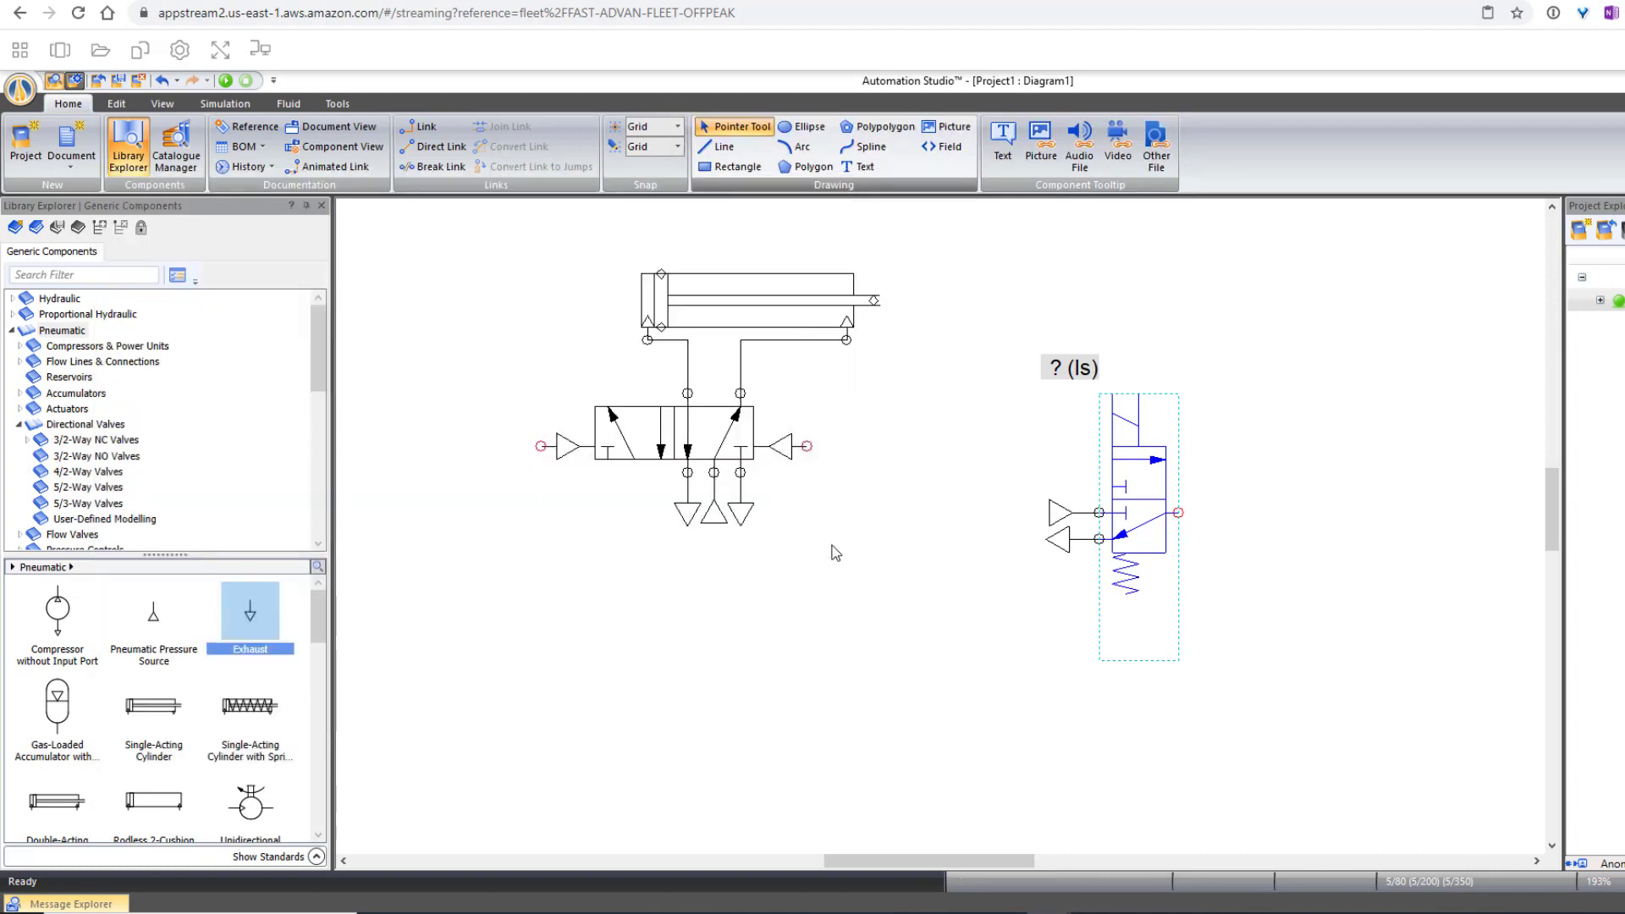
click(1339, 467)
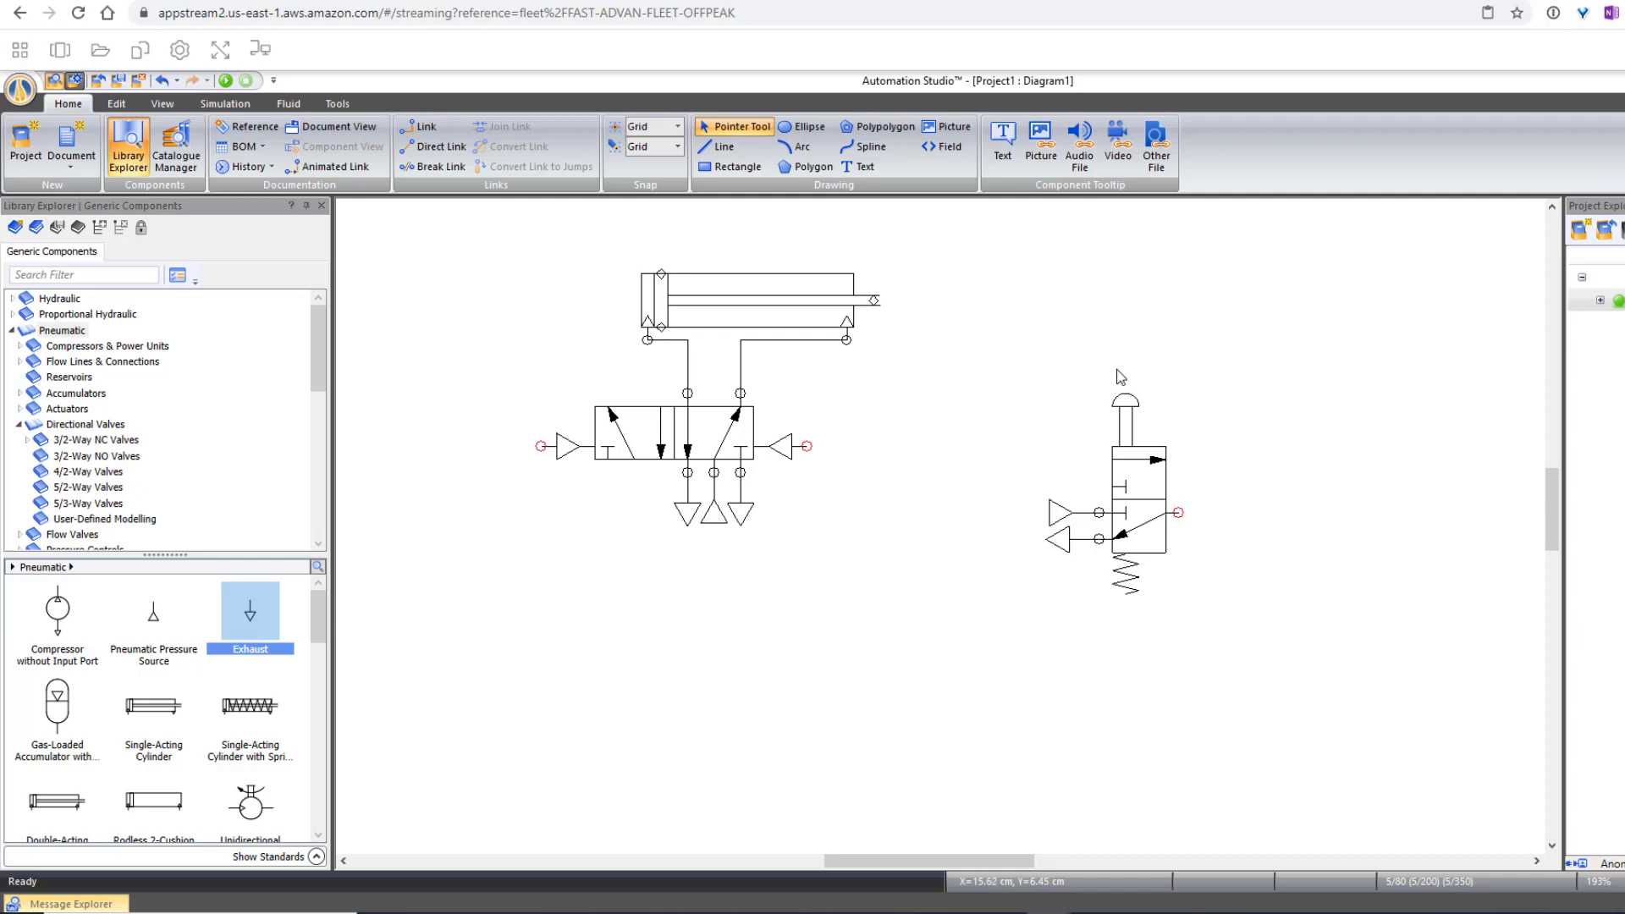
click(859, 166)
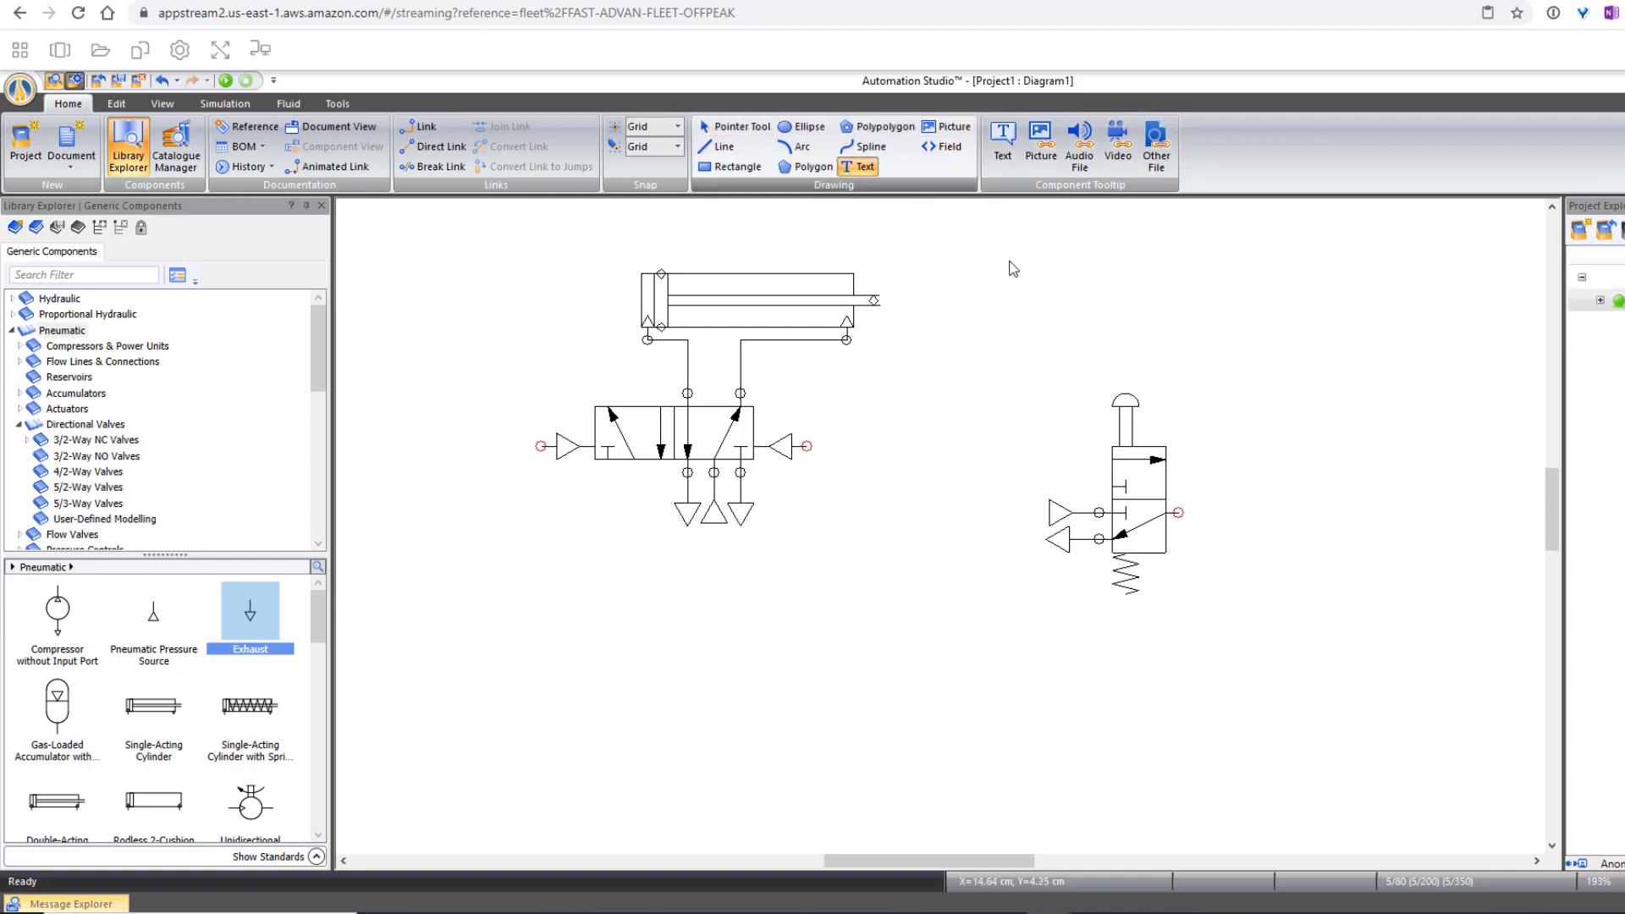
drag(1073, 340, 1286, 407)
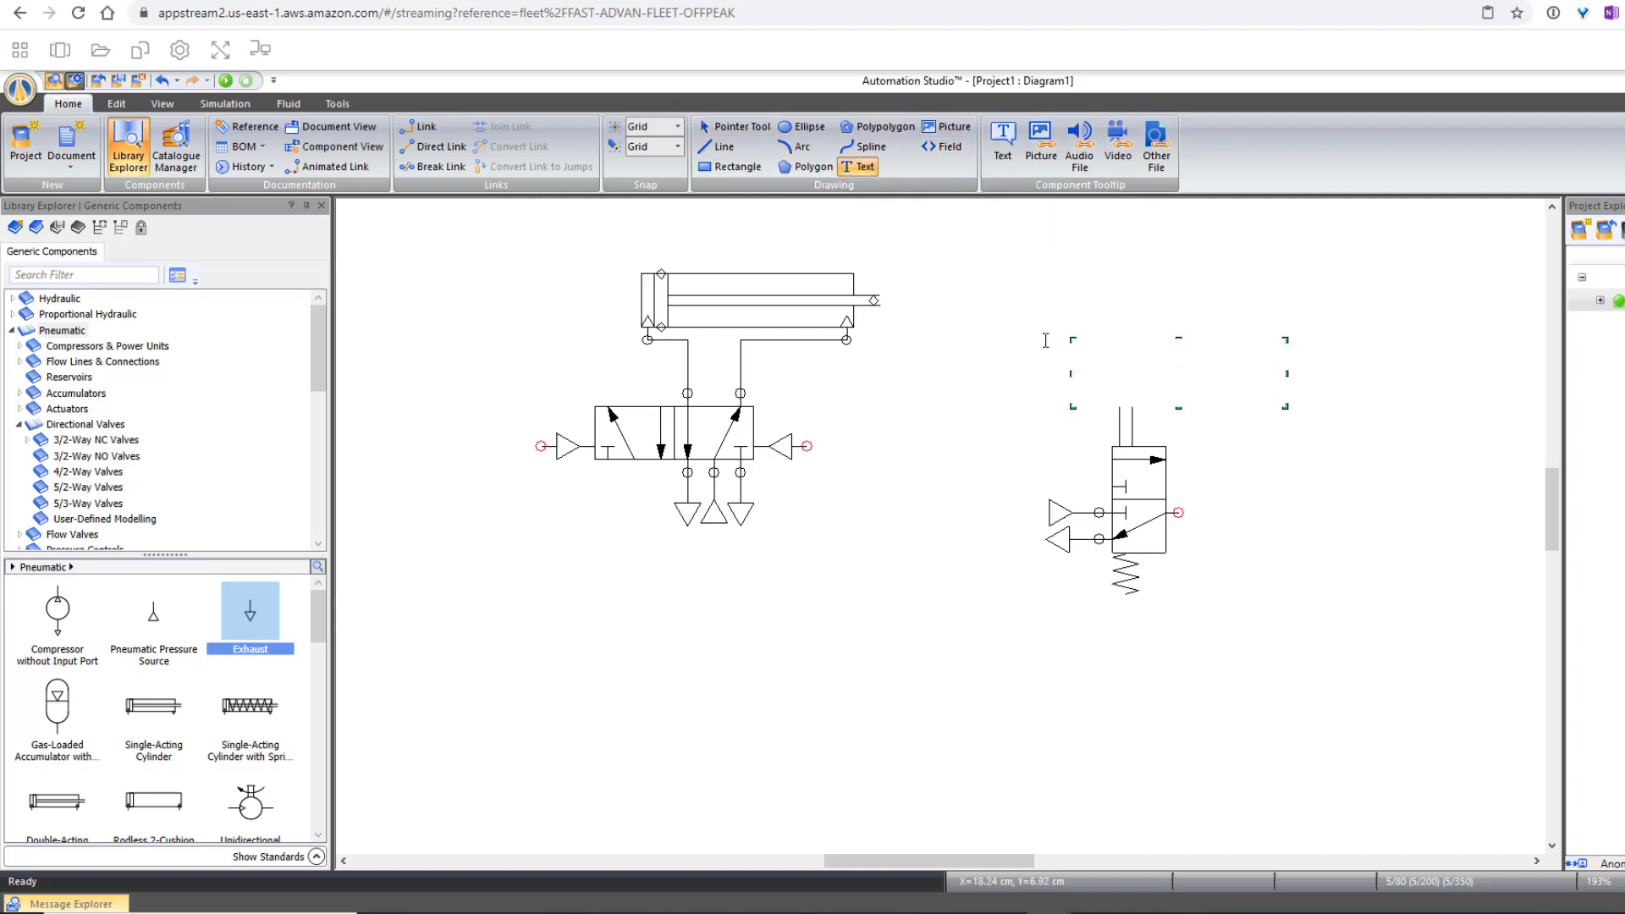
click(1389, 401)
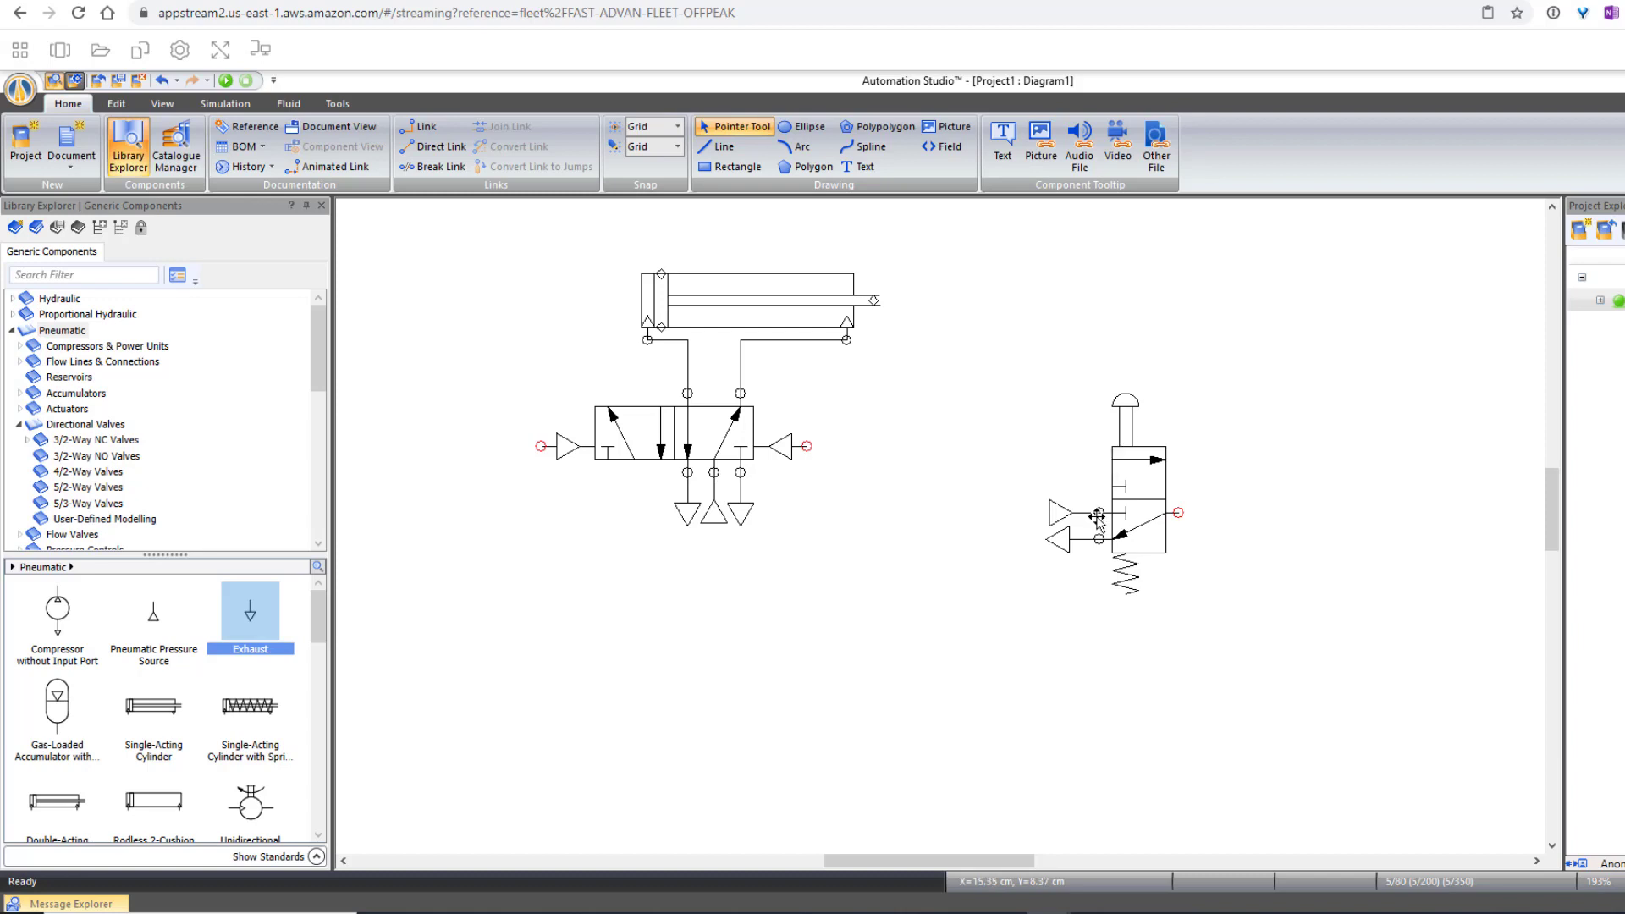
Step: Duplicate the push-button 3/2-way valve together with its pressure source and exhaust, and place the copy to the right of the original
drag(987, 327, 1339, 679)
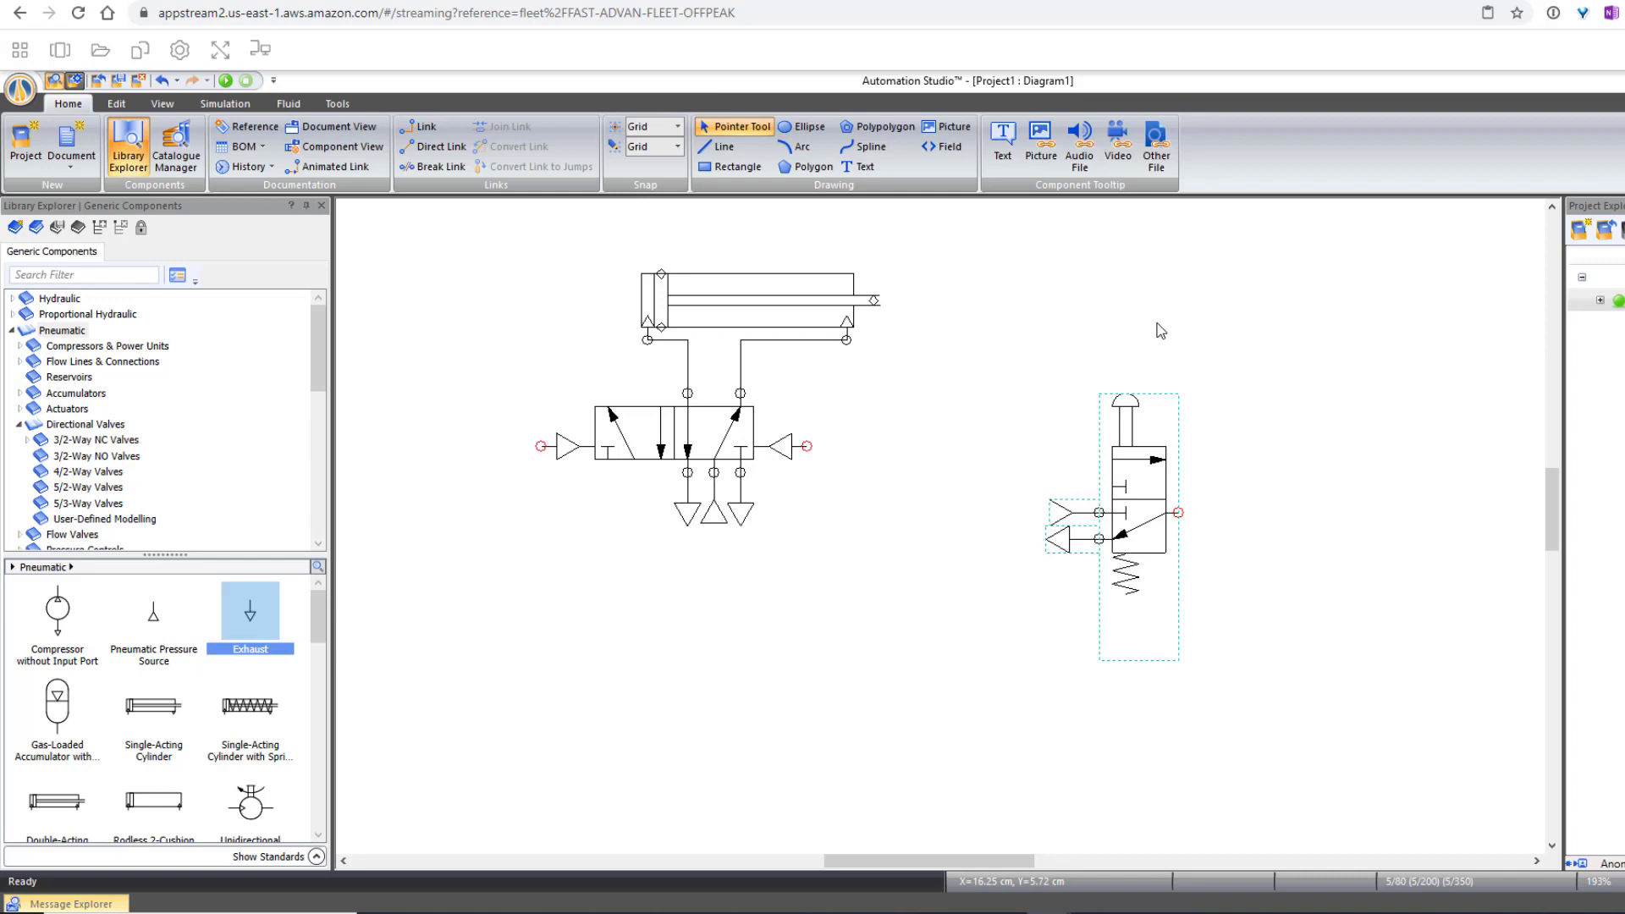
key(ctrl+c)
key(ctrl+v)
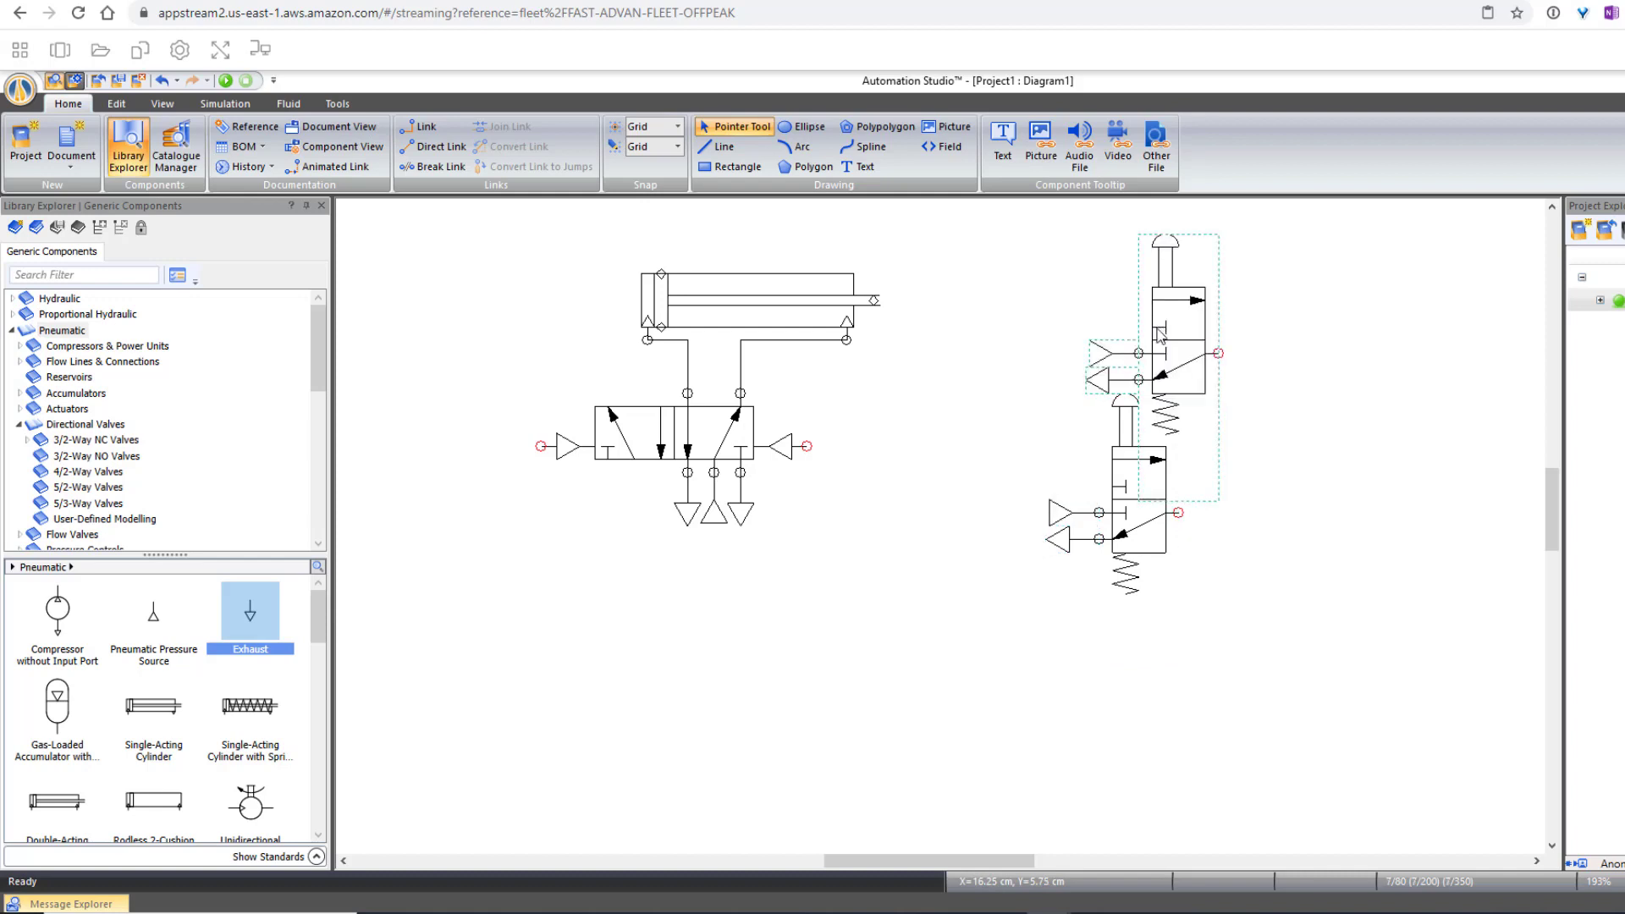
drag(1159, 336, 1399, 493)
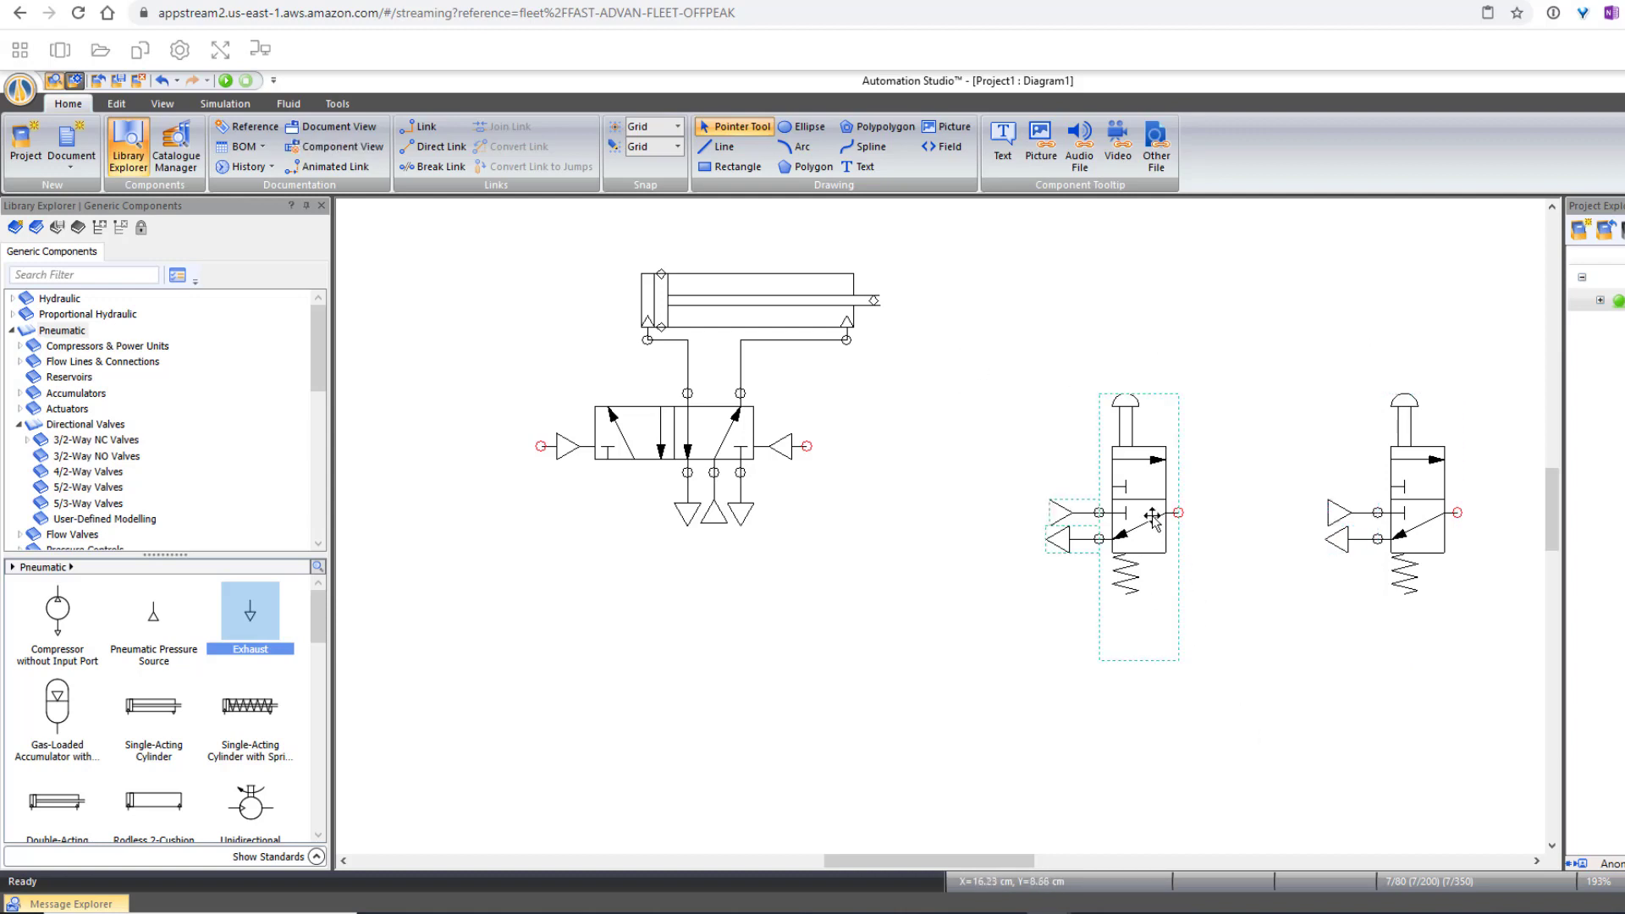
Step: Move the original push-button valve assembly to the right of the 5/2-way valve and the copy to its left, slightly lower, and deselect
drag(1153, 517, 978, 485)
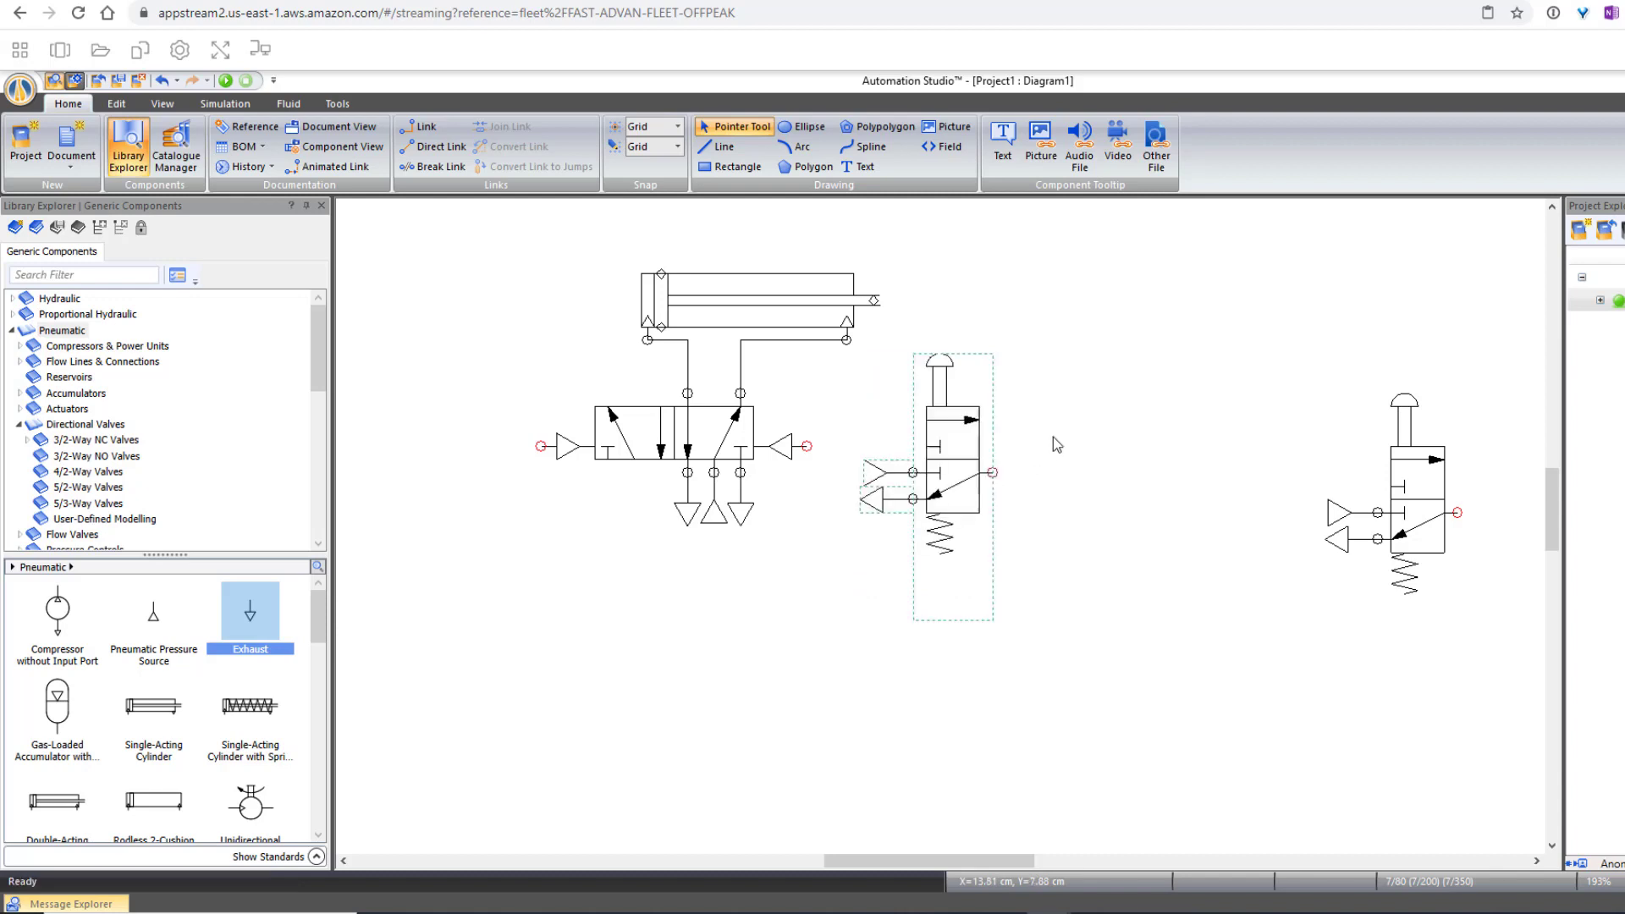
click(885, 266)
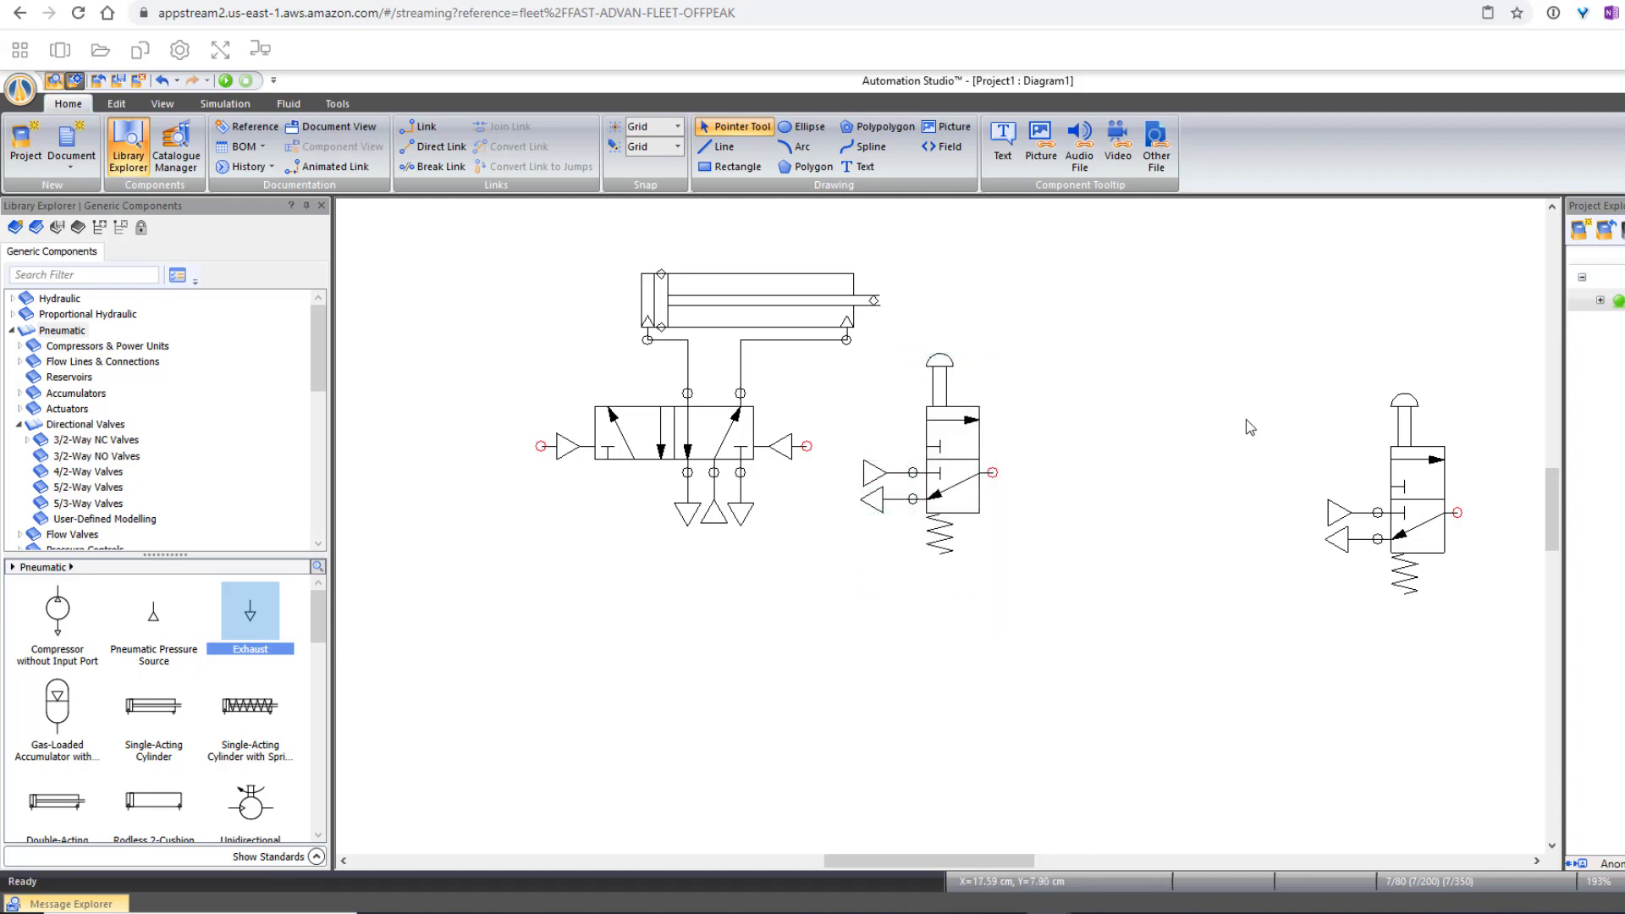
drag(1249, 349, 1440, 515)
drag(1331, 511, 464, 446)
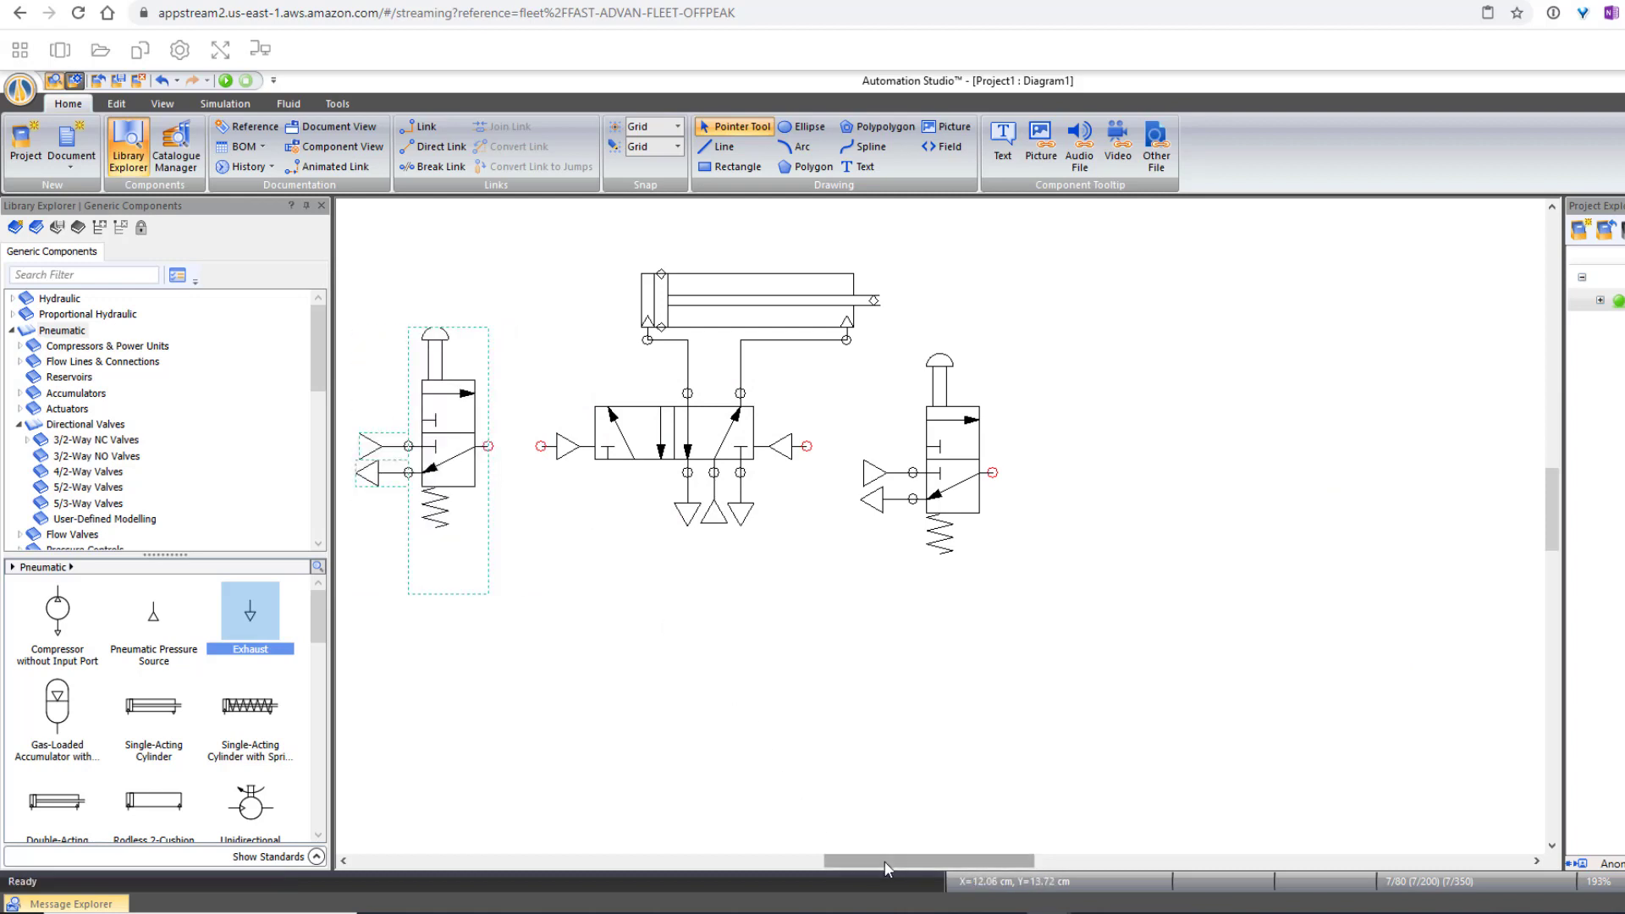
mouse_move(879, 861)
mouse_down()
mouse_move(817, 861)
mouse_move(892, 862)
mouse_up()
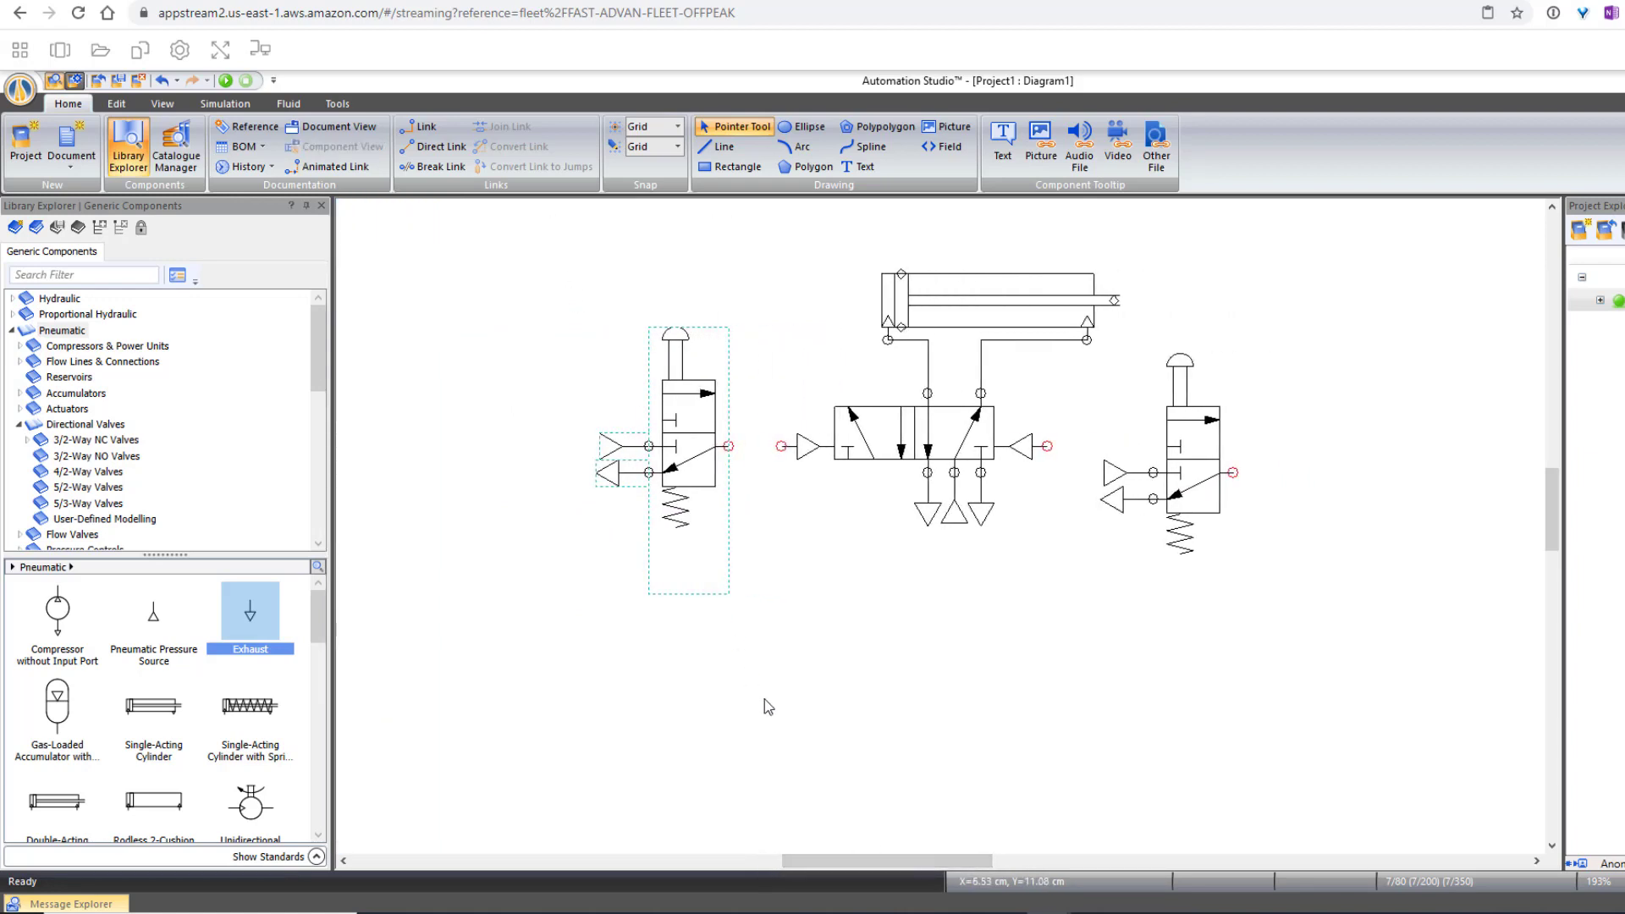
drag(661, 424, 661, 478)
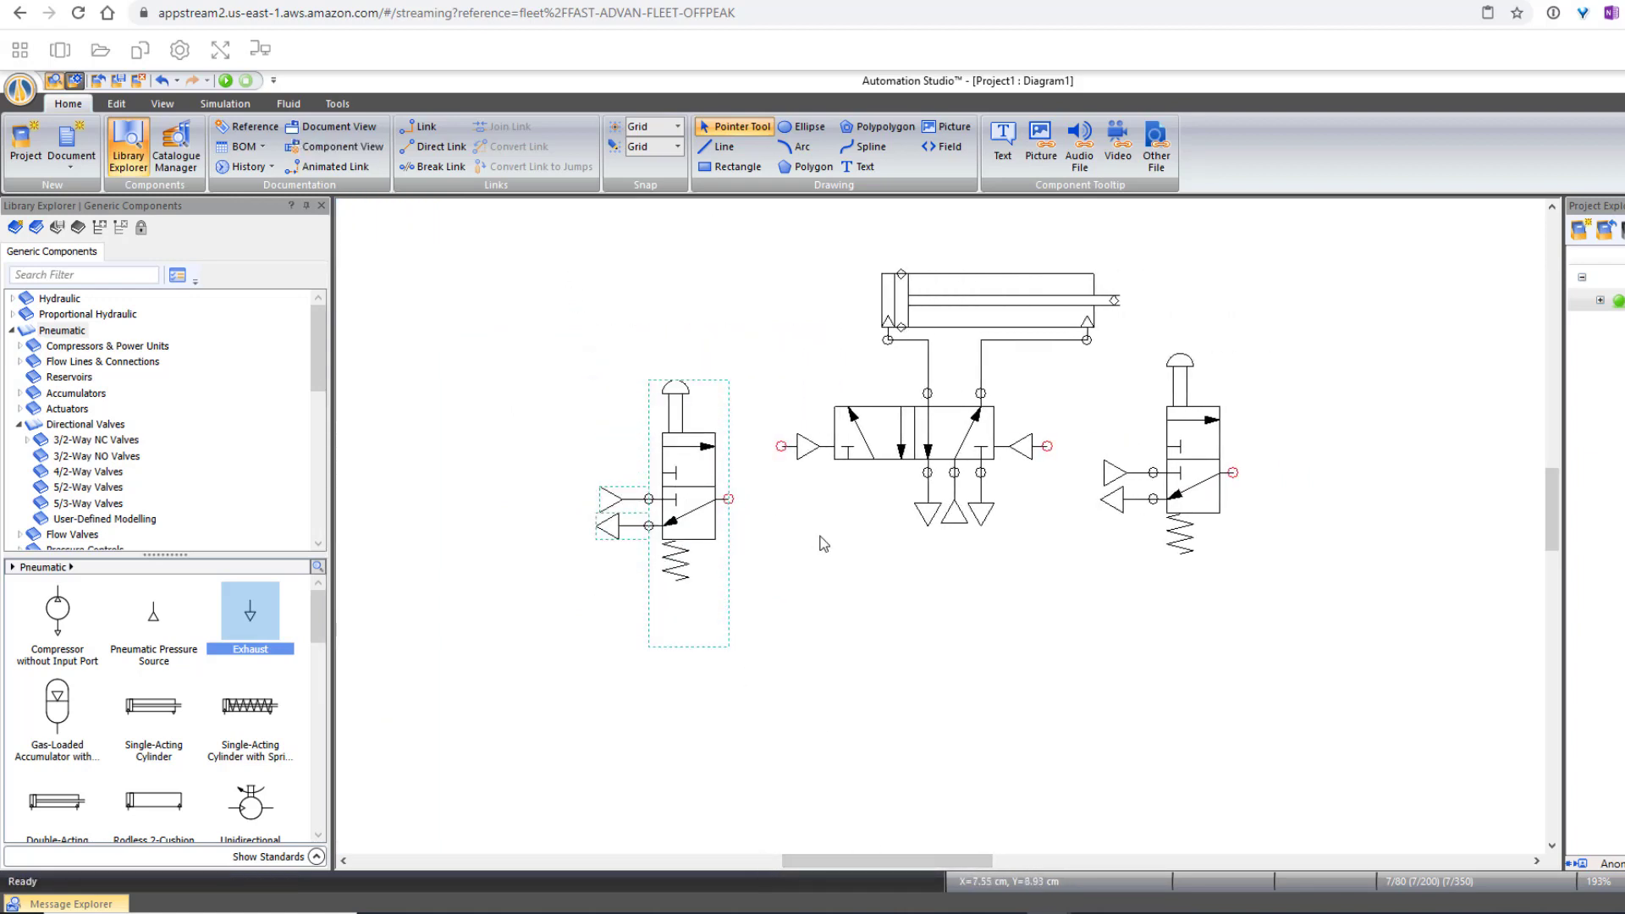
click(820, 536)
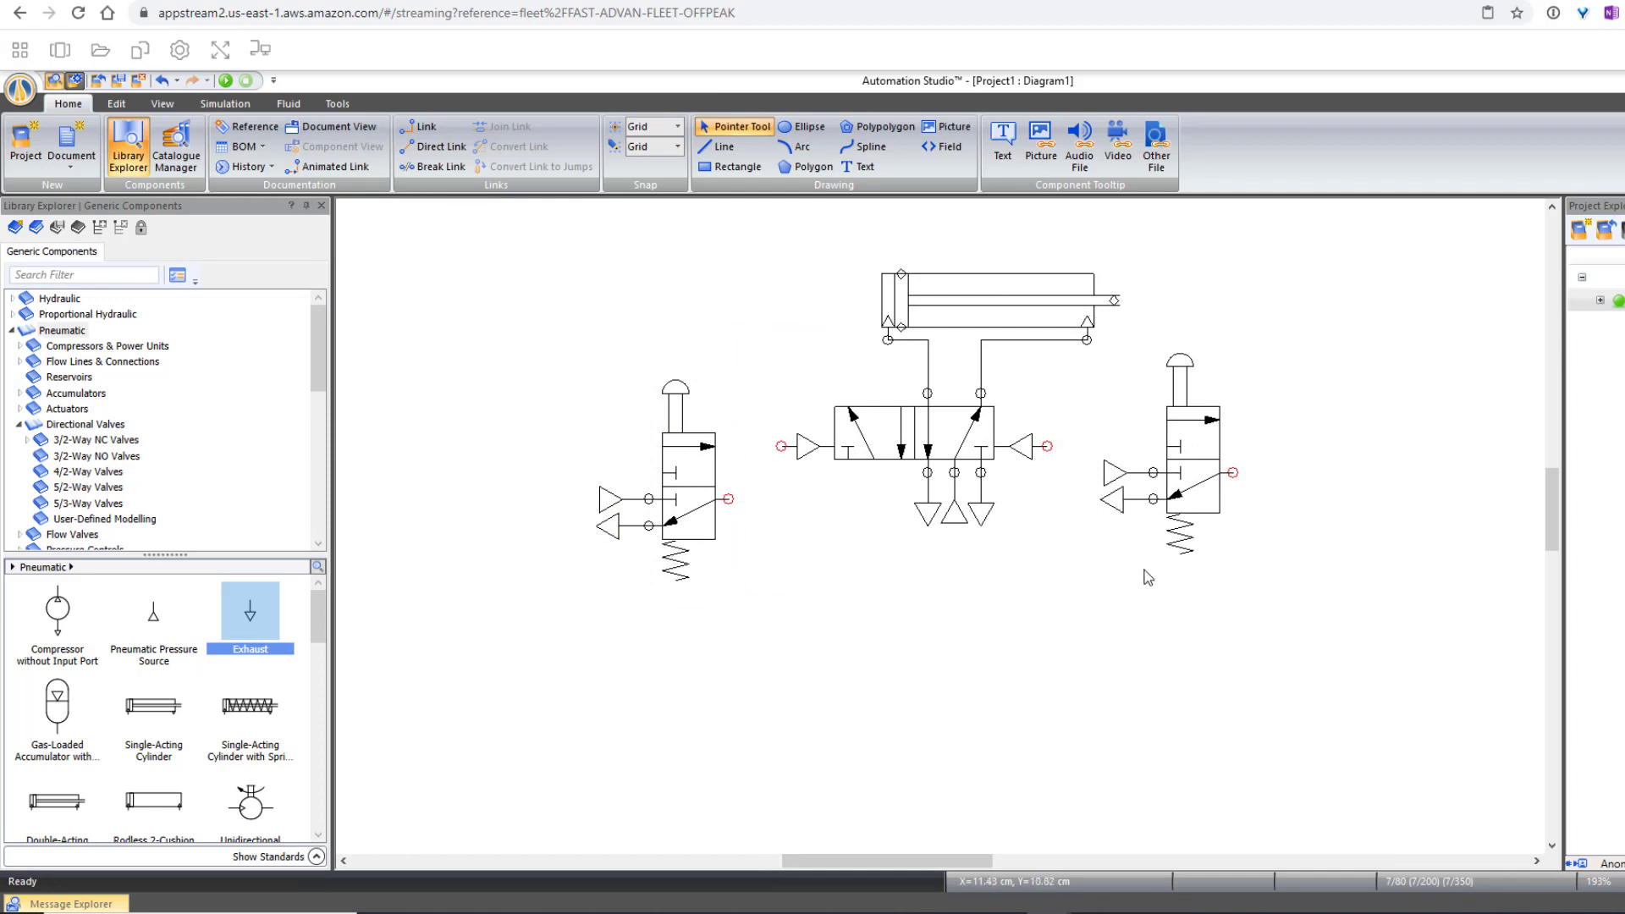
Step: Move the right-hand push-button valve assembly slightly upward and deselect it
drag(1183, 505, 1191, 463)
click(1396, 439)
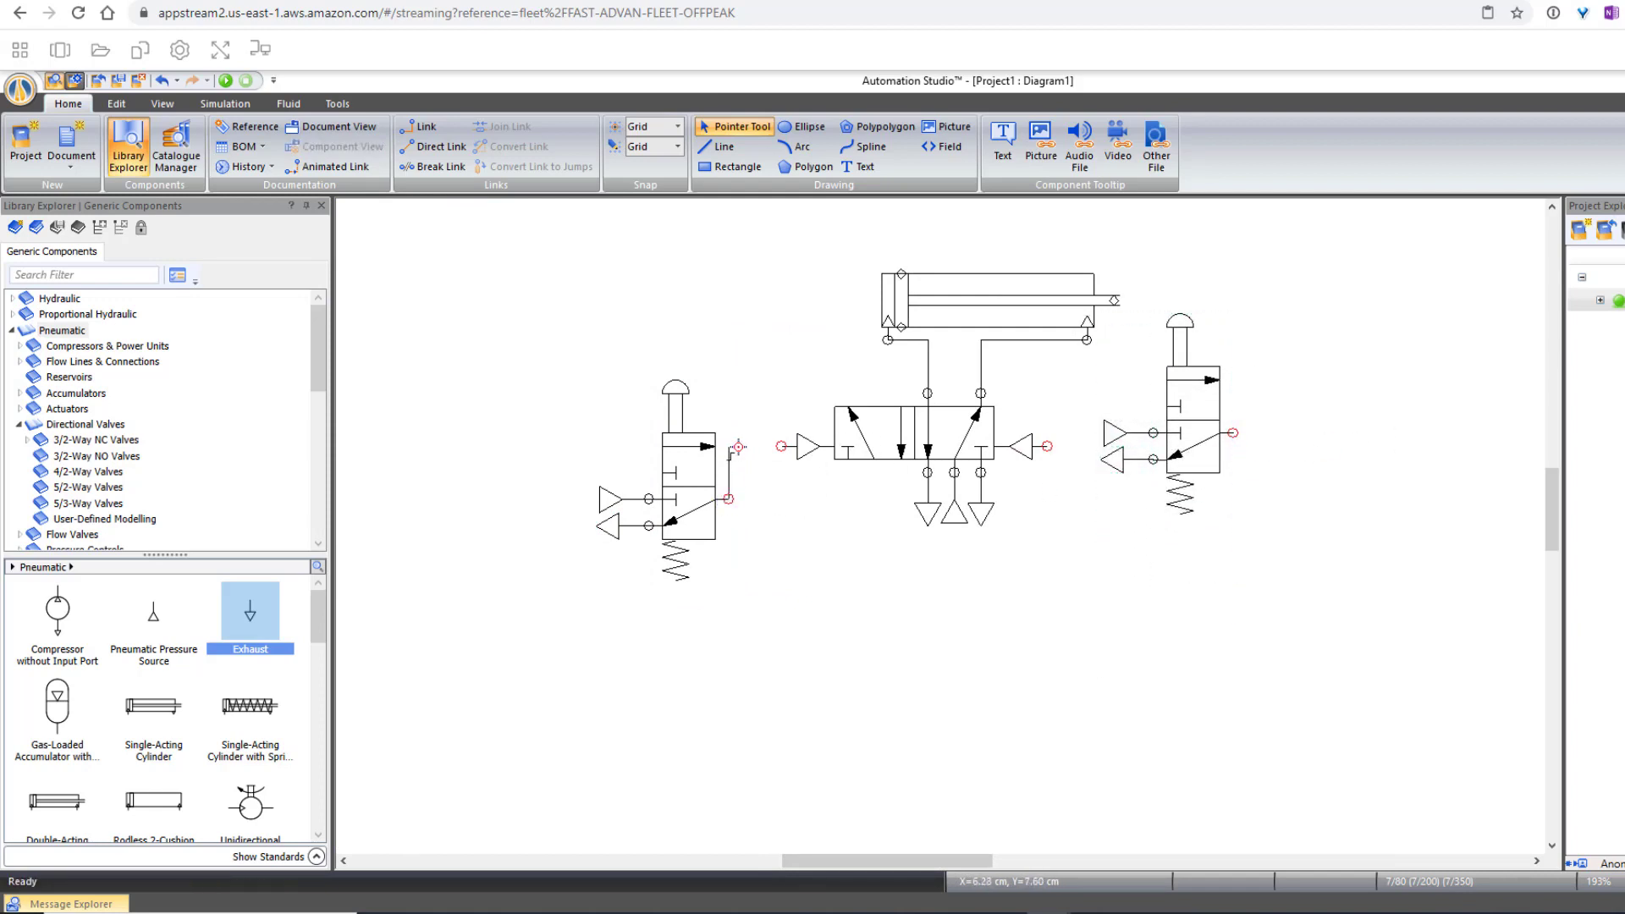
Step: Try to link each push-button valve's output to the nearest pilot port of the 5/2-way valve, and undo both links
click(779, 445)
click(1048, 450)
click(1059, 538)
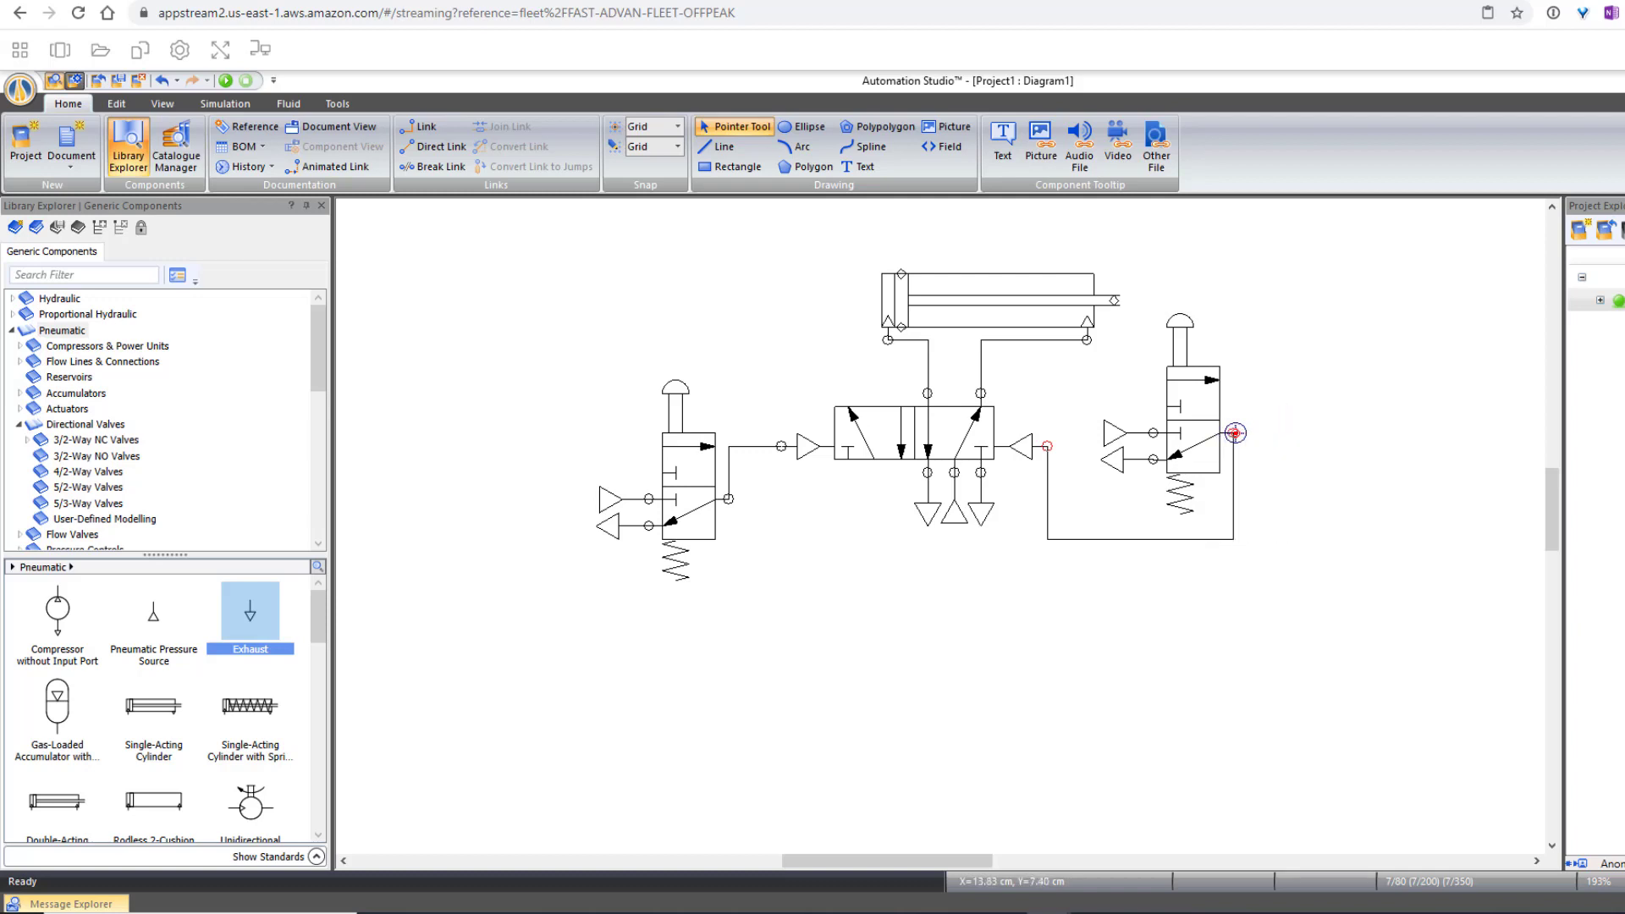
click(1233, 432)
key(ctrl+z)
key(ctrl+z)
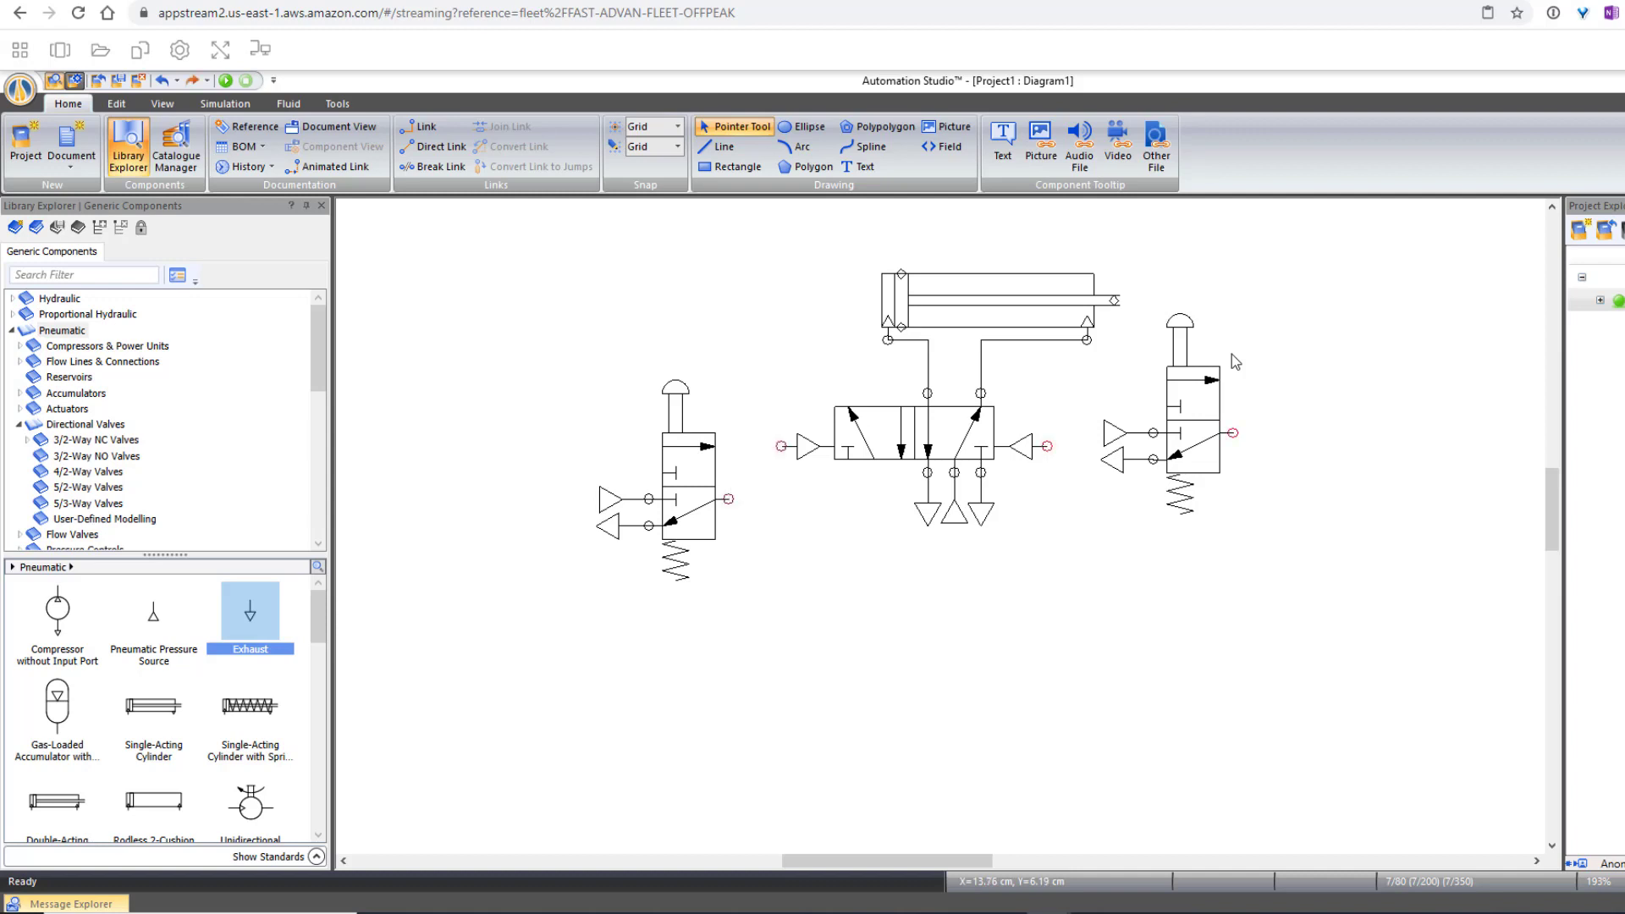
Step: Move the left-hand push-button valve assembly up level with the 5/2-way valve's left pilot and link its output straight to that port
drag(531, 359, 791, 741)
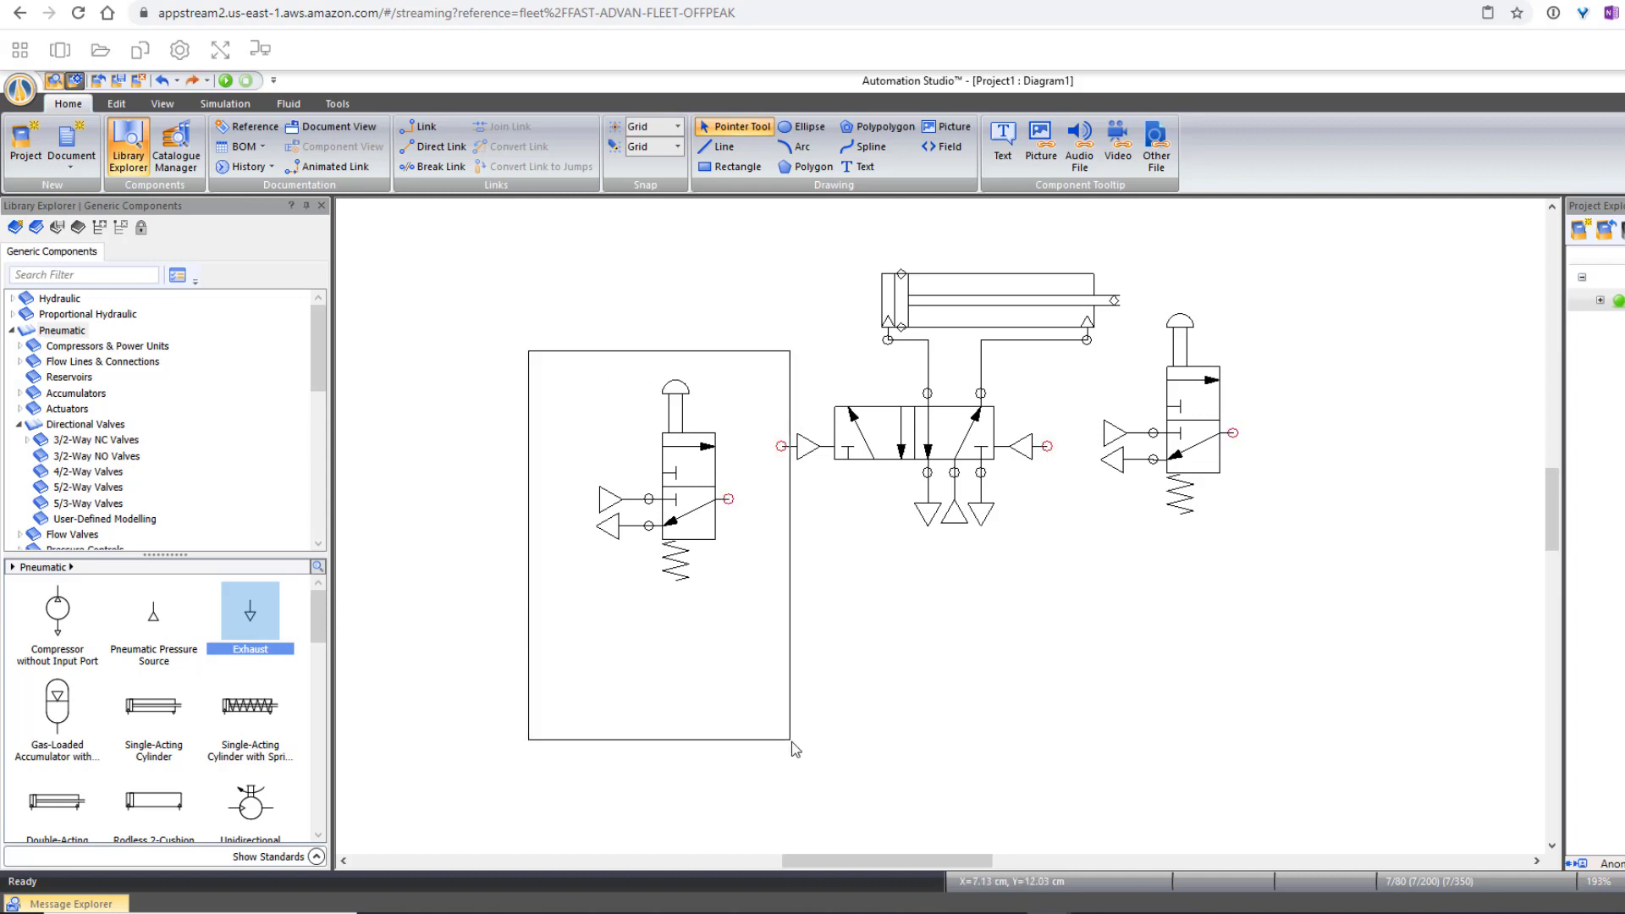
mouse_move(687, 540)
mouse_down()
mouse_move(688, 487)
mouse_move(729, 446)
mouse_move(781, 446)
mouse_up()
click(759, 461)
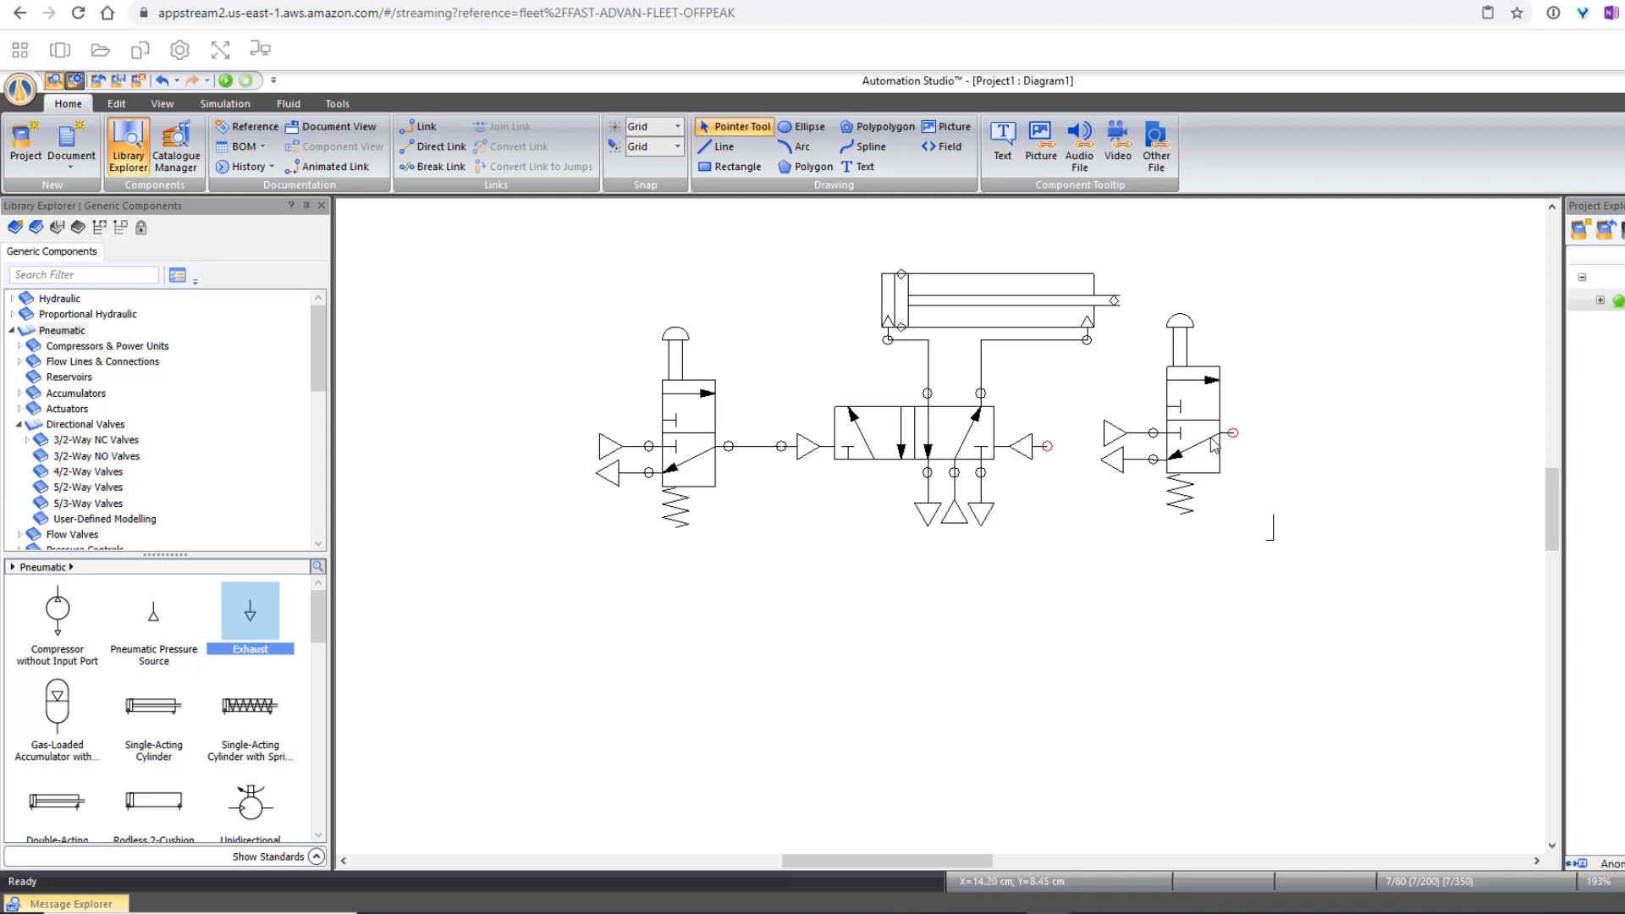
Step: Move the right-hand push-button valve assembly down so its output is level with the 5/2-way valve's right pilot, and deselect
drag(1274, 540, 1089, 338)
click(1316, 415)
drag(1325, 278, 1088, 618)
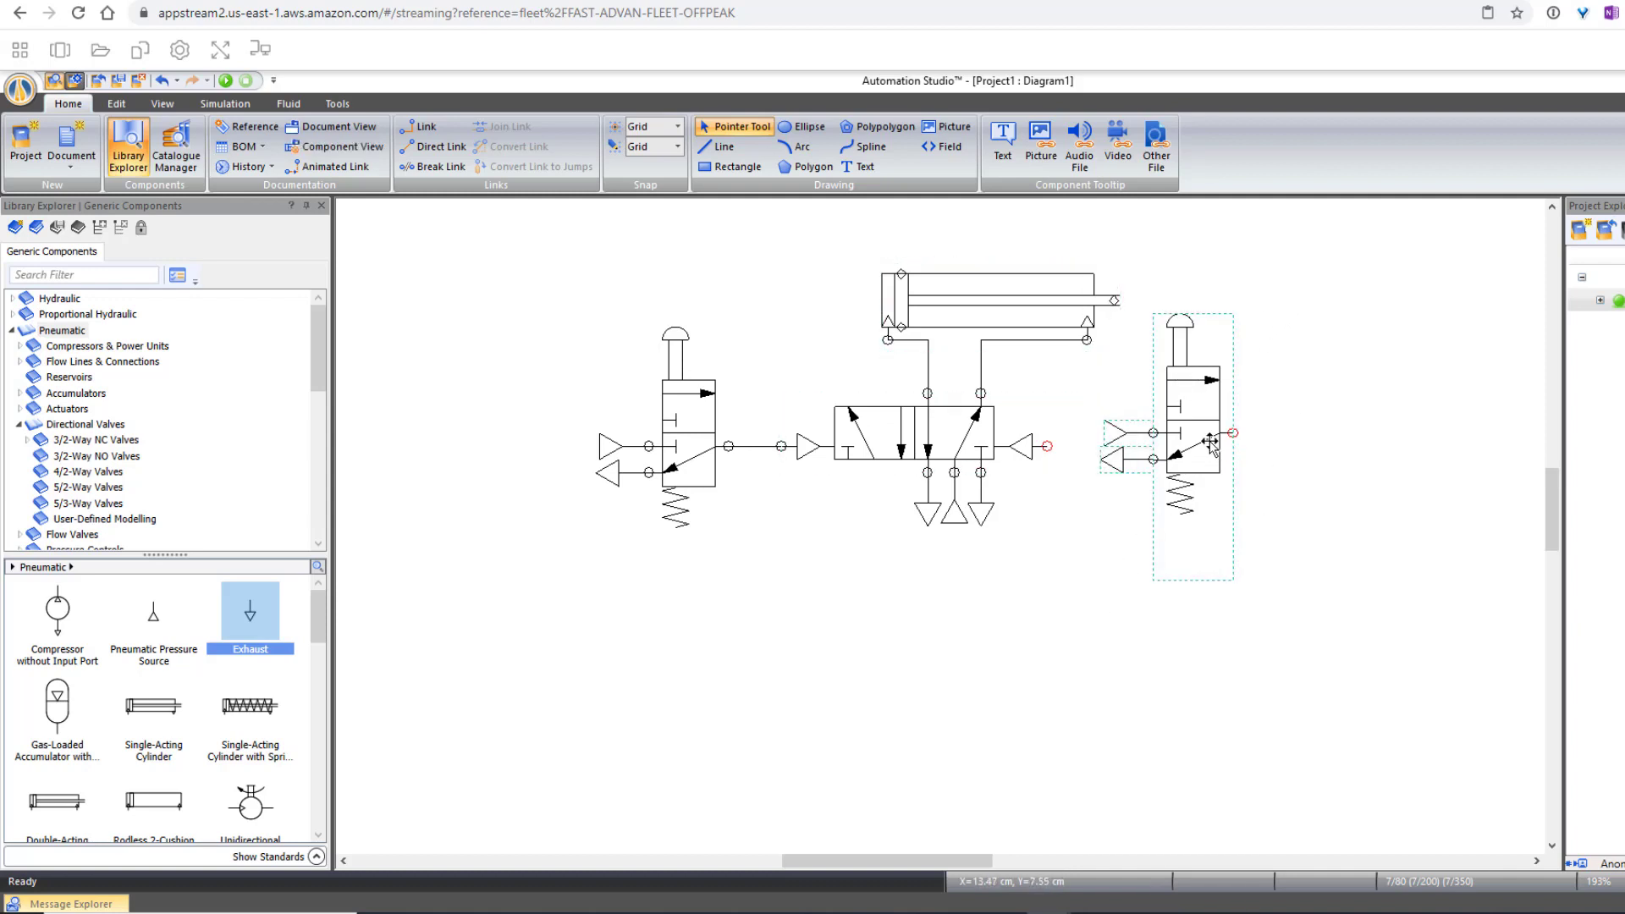
mouse_move(1212, 441)
mouse_down()
mouse_move(774, 466)
mouse_move(1227, 461)
mouse_up()
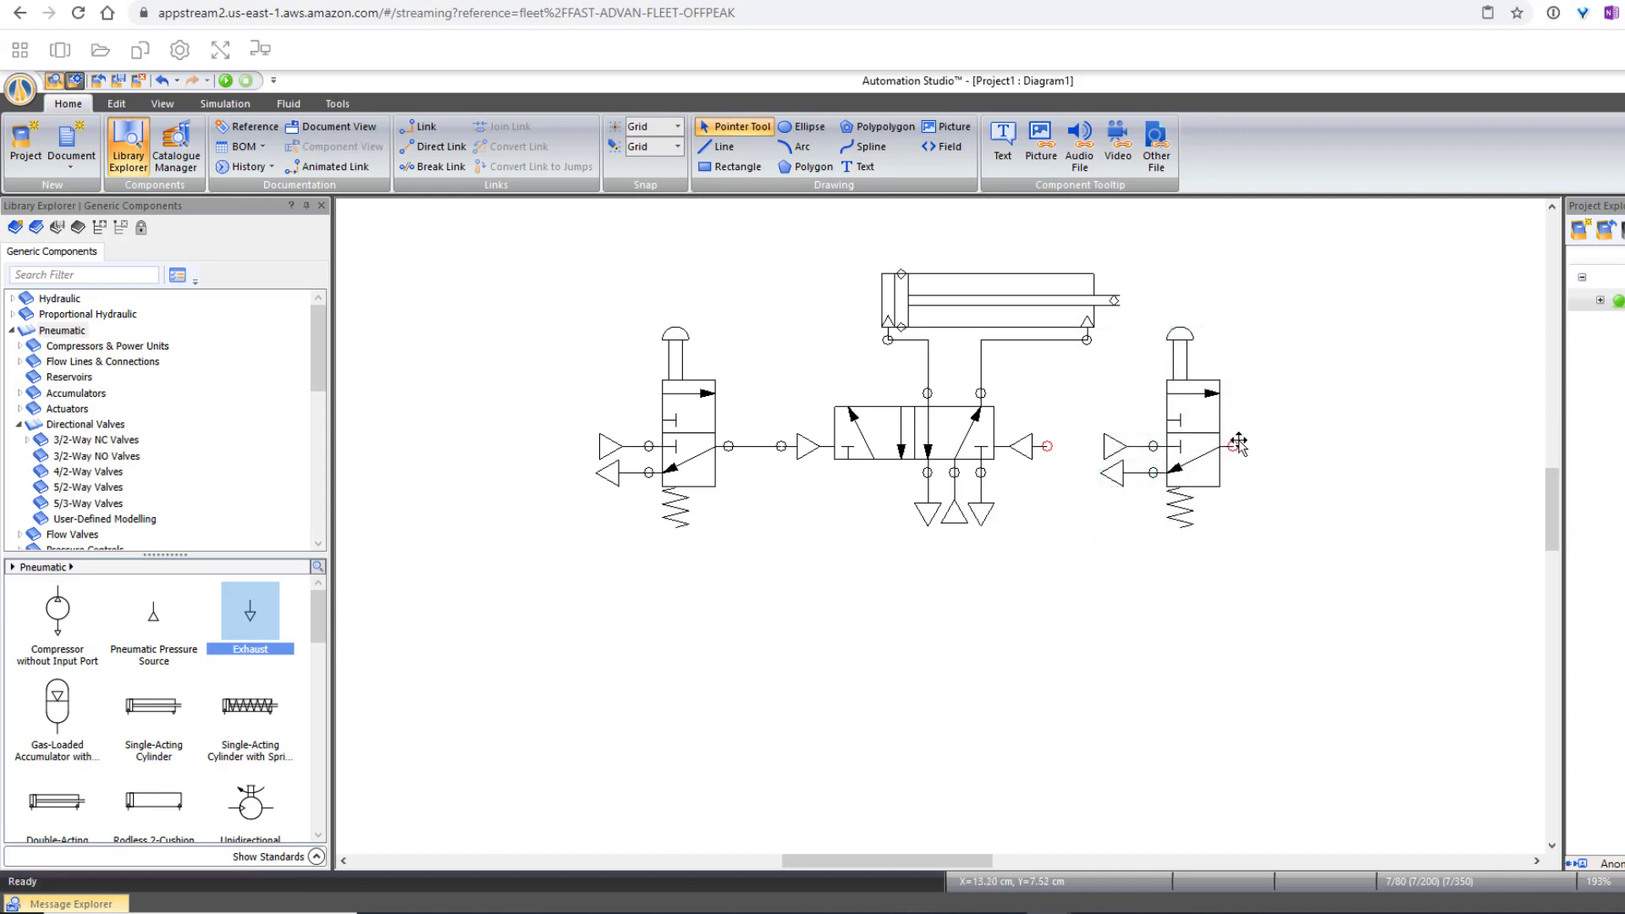
mouse_move(1216, 466)
mouse_down()
mouse_move(1208, 443)
mouse_move(1212, 458)
mouse_up()
click(1329, 445)
Step: Link the right-hand push-button valve's output to the 5/2-way valve's right pilot, routing the line beneath the push-button valve
click(1233, 446)
click(1073, 544)
click(1050, 445)
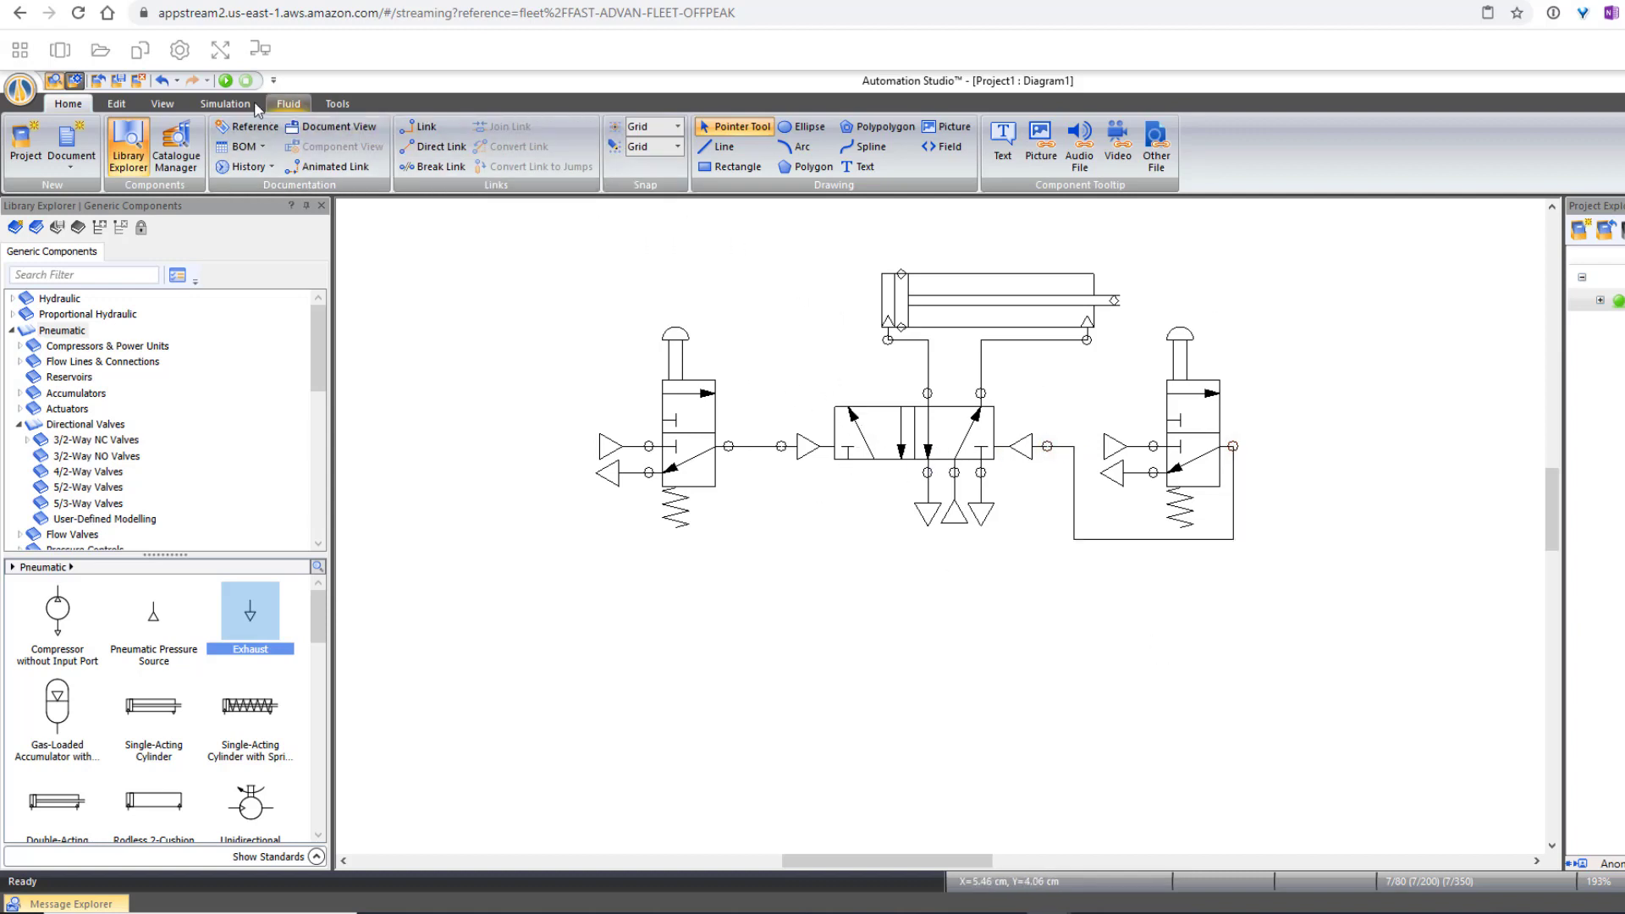
Step: Simulate the circuit, actuate the left and right push-buttons alternately to extend and retract the cylinder twice, and stop the simulation
click(225, 81)
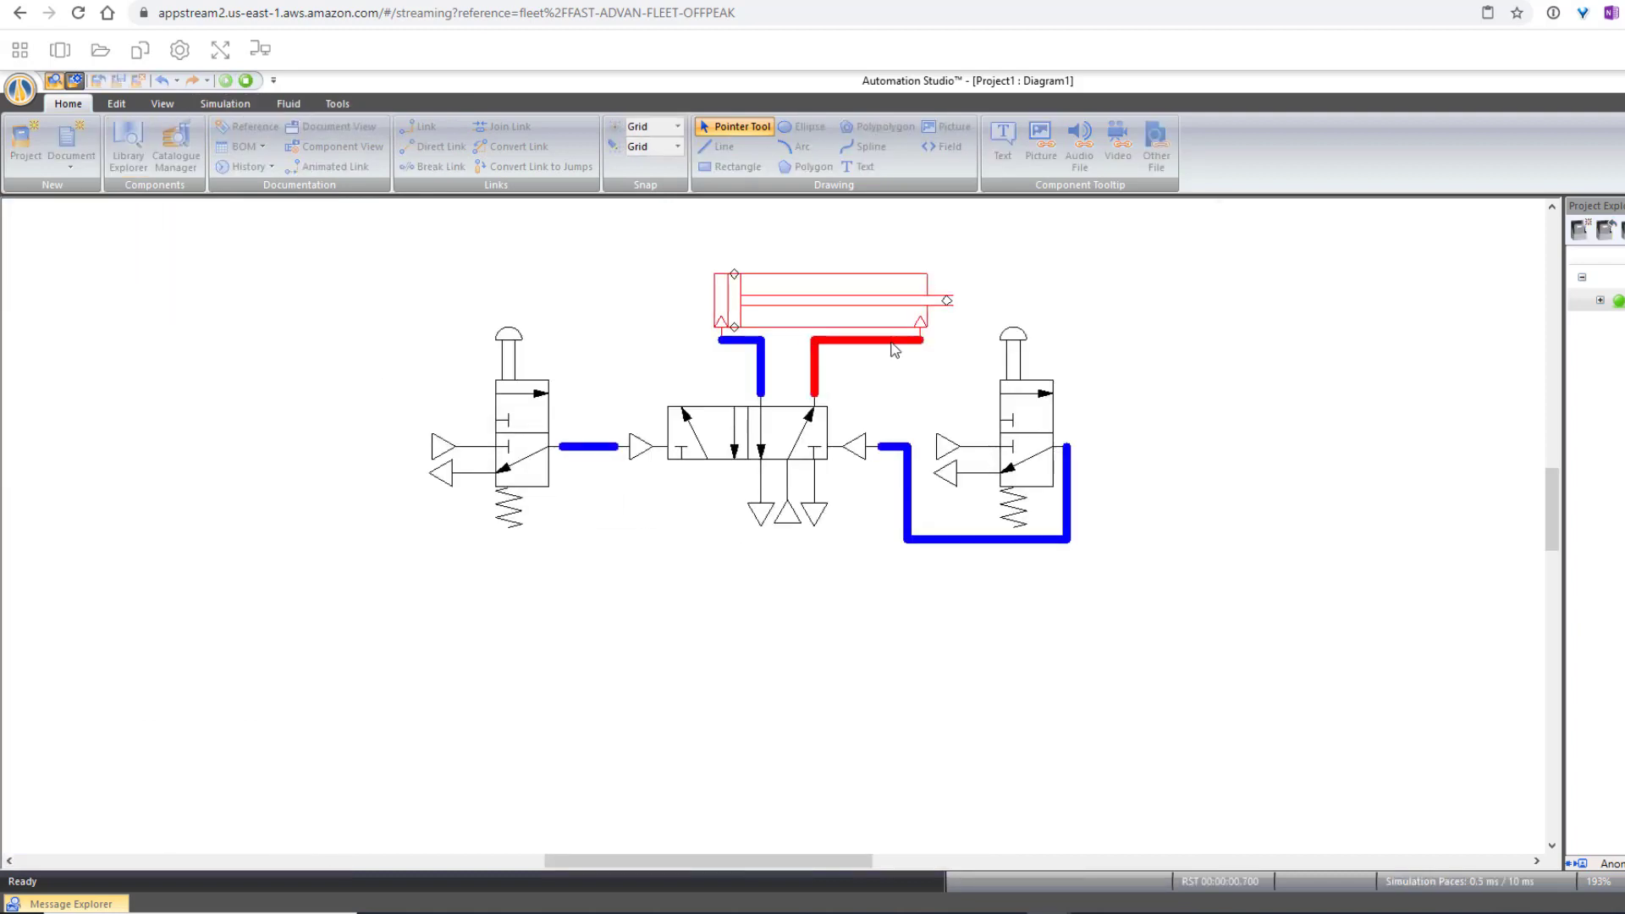
click(515, 352)
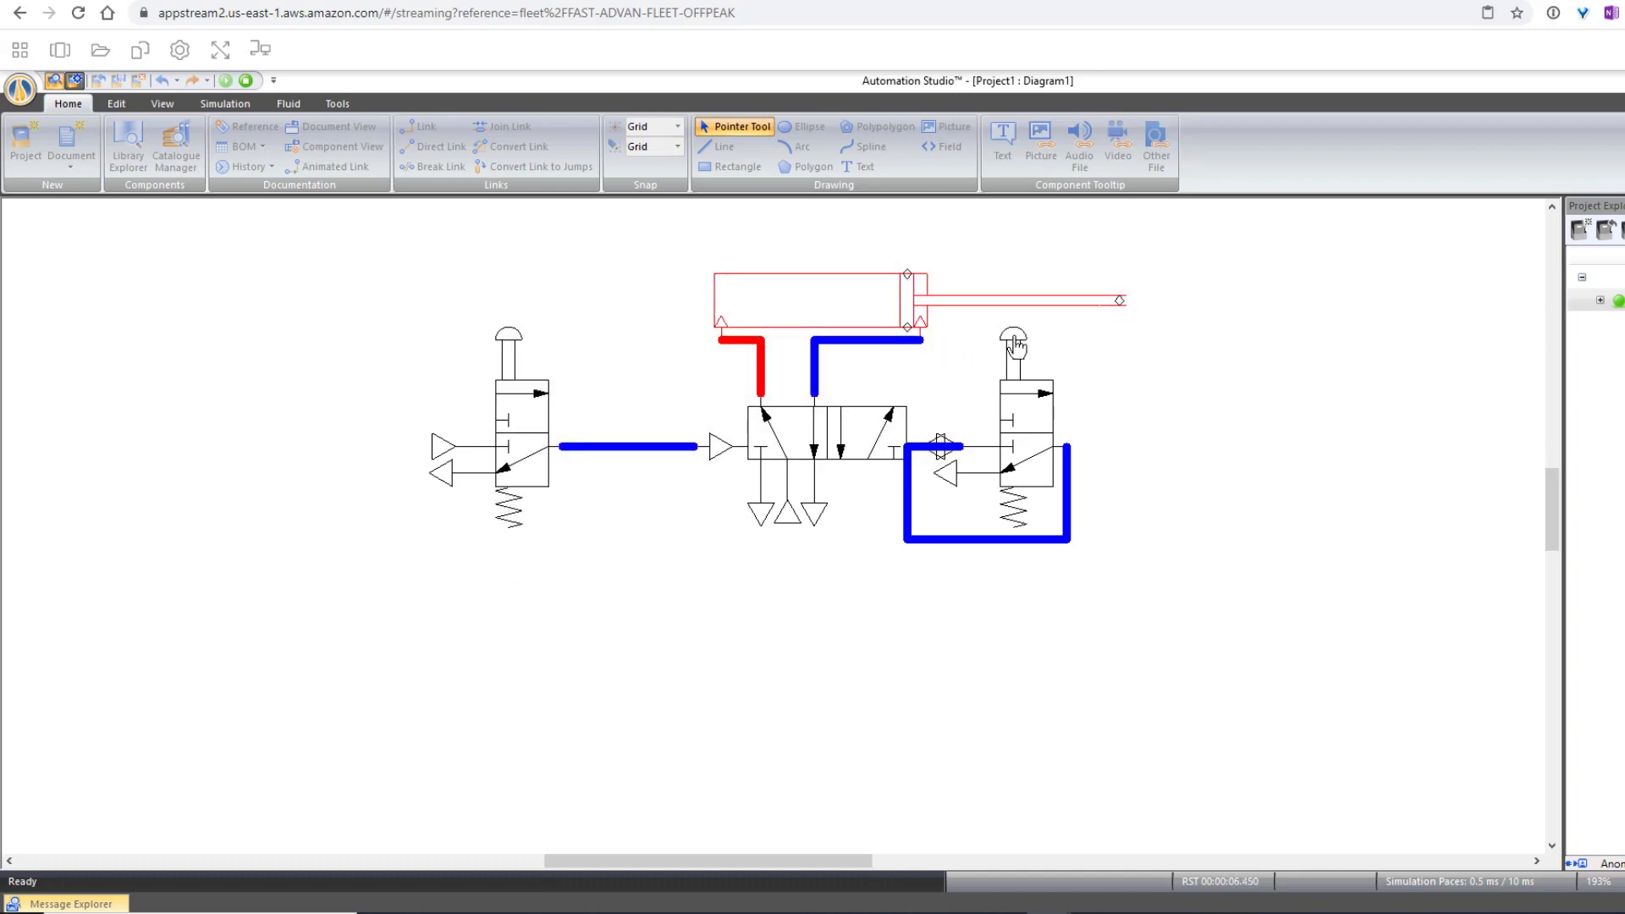
click(1016, 345)
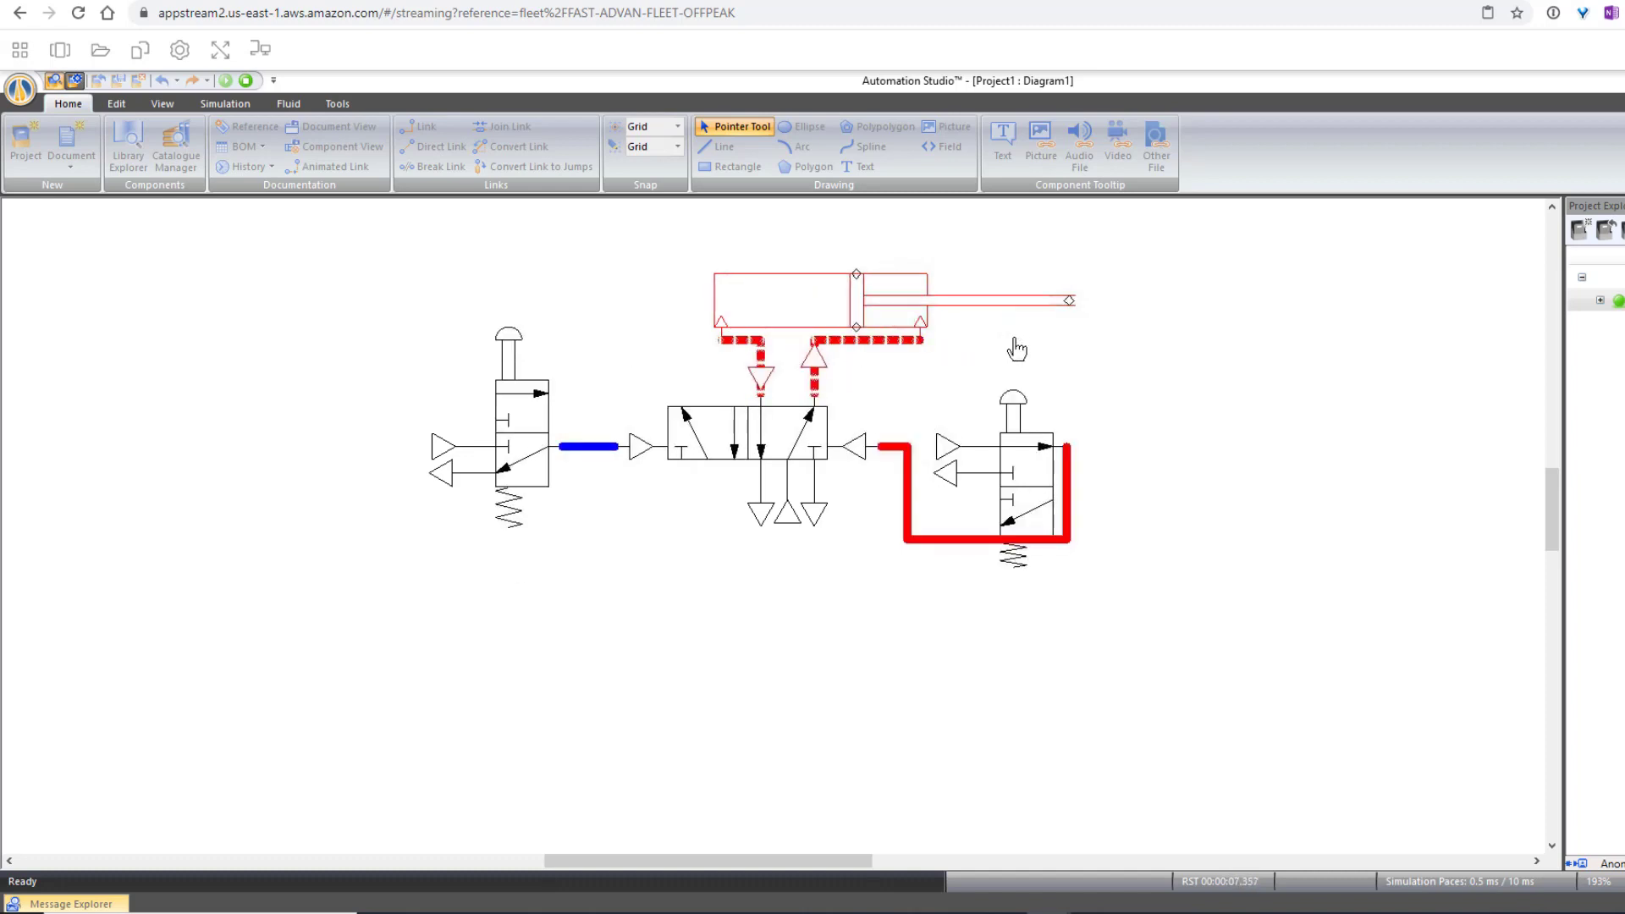
click(525, 347)
click(1016, 343)
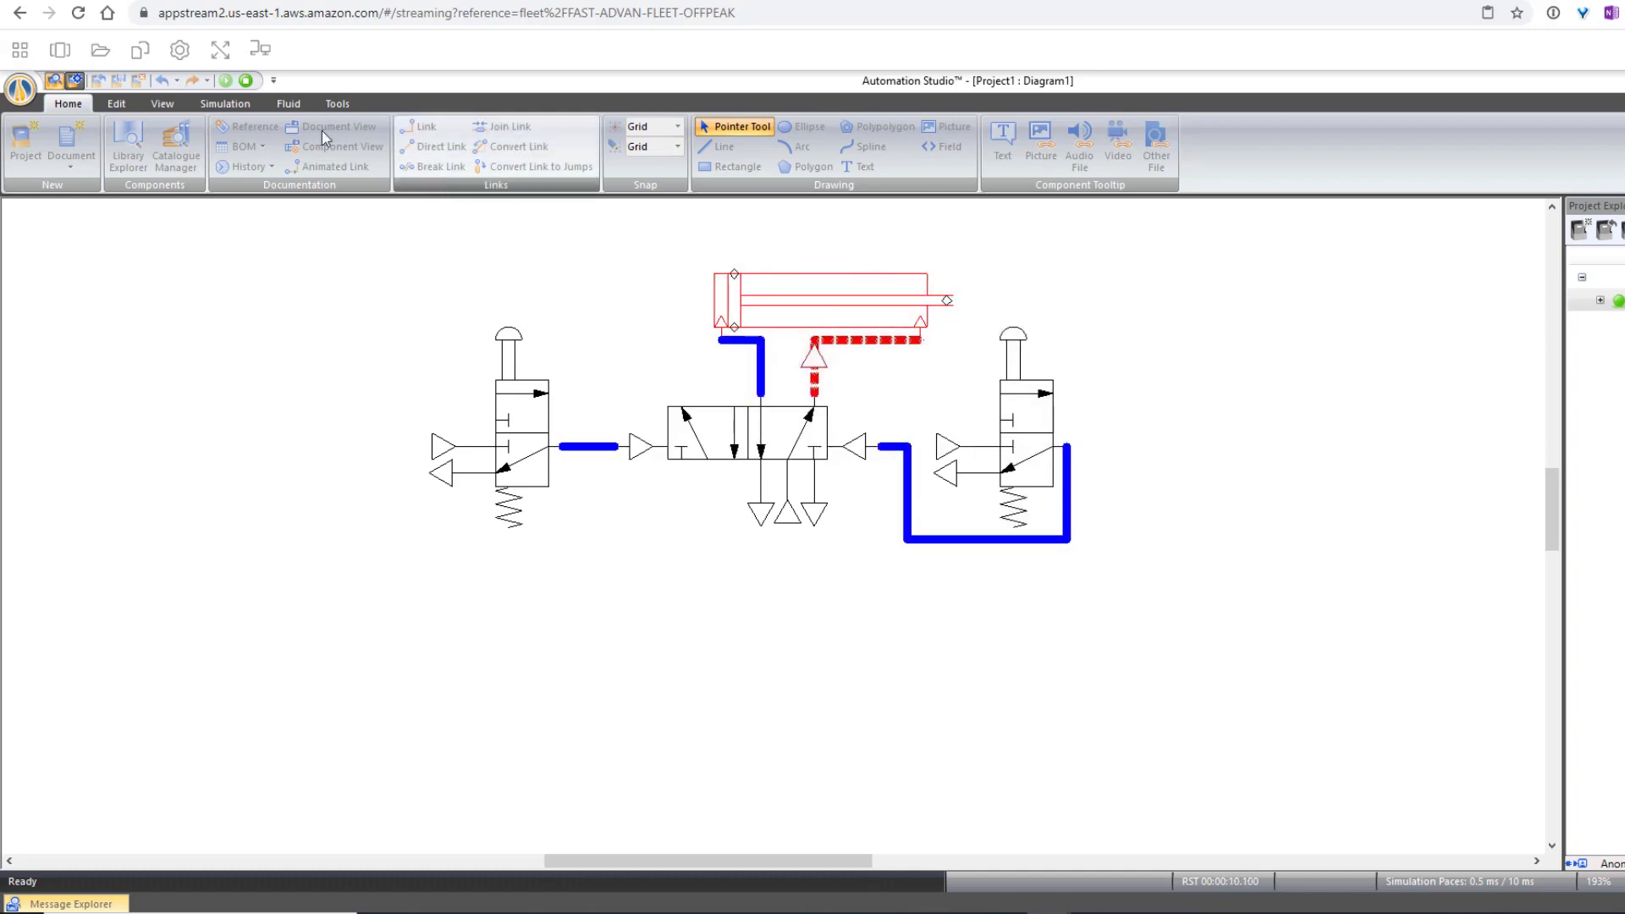
click(245, 80)
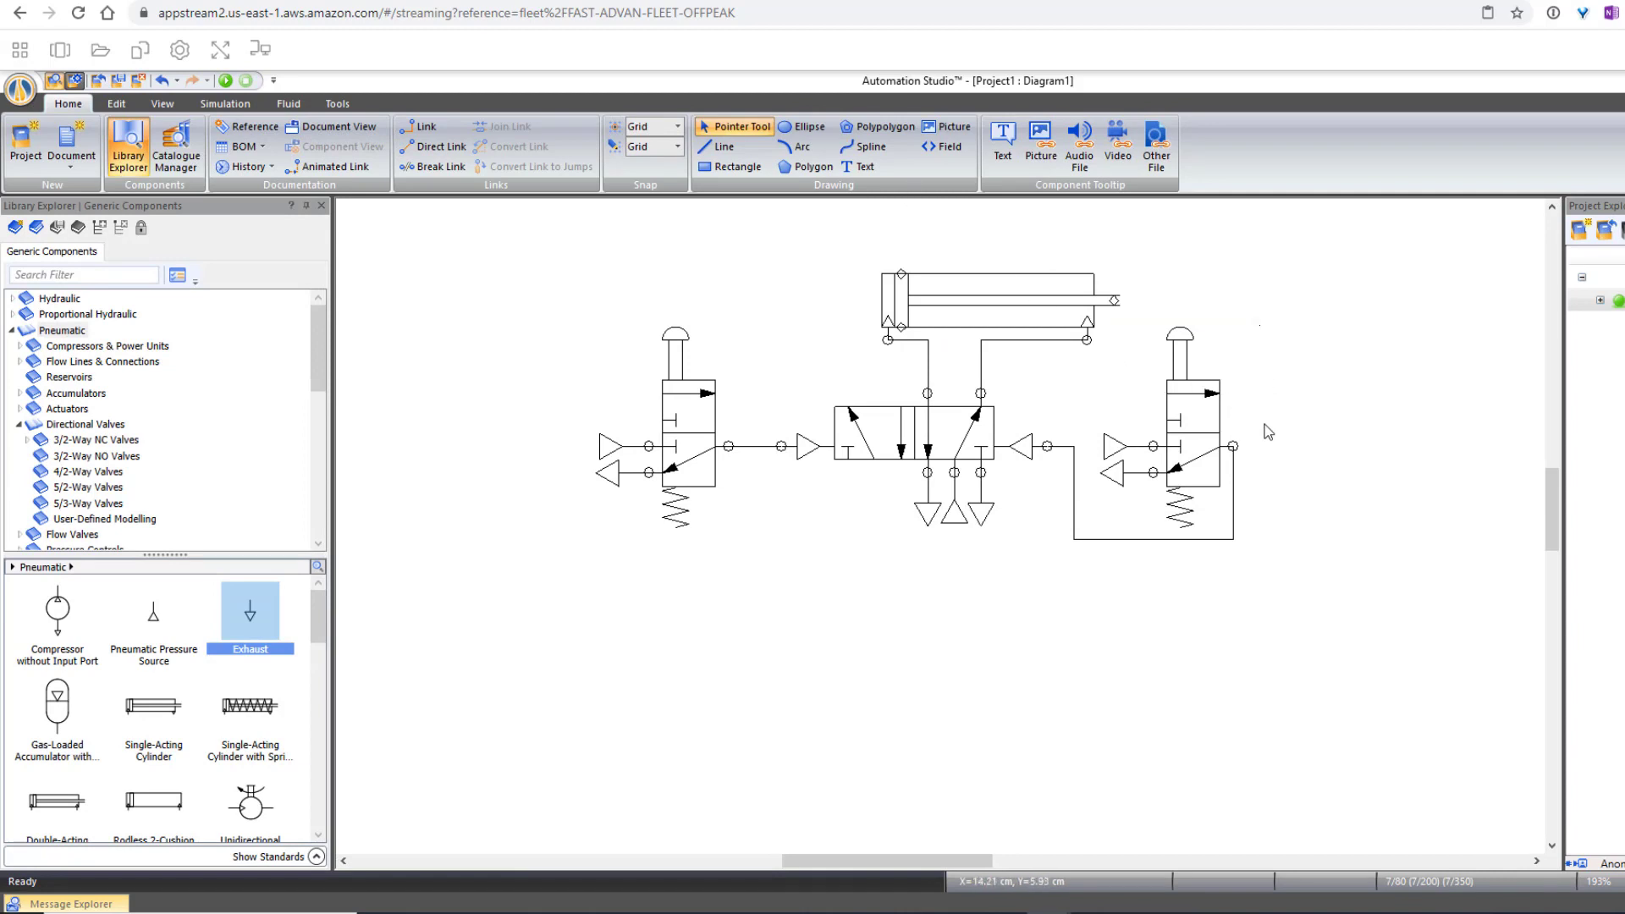
Step: Delete the right-hand 3/2-way push-button valve and its link to the 5/2-way valve's right pilot
click(1213, 452)
key(Delete)
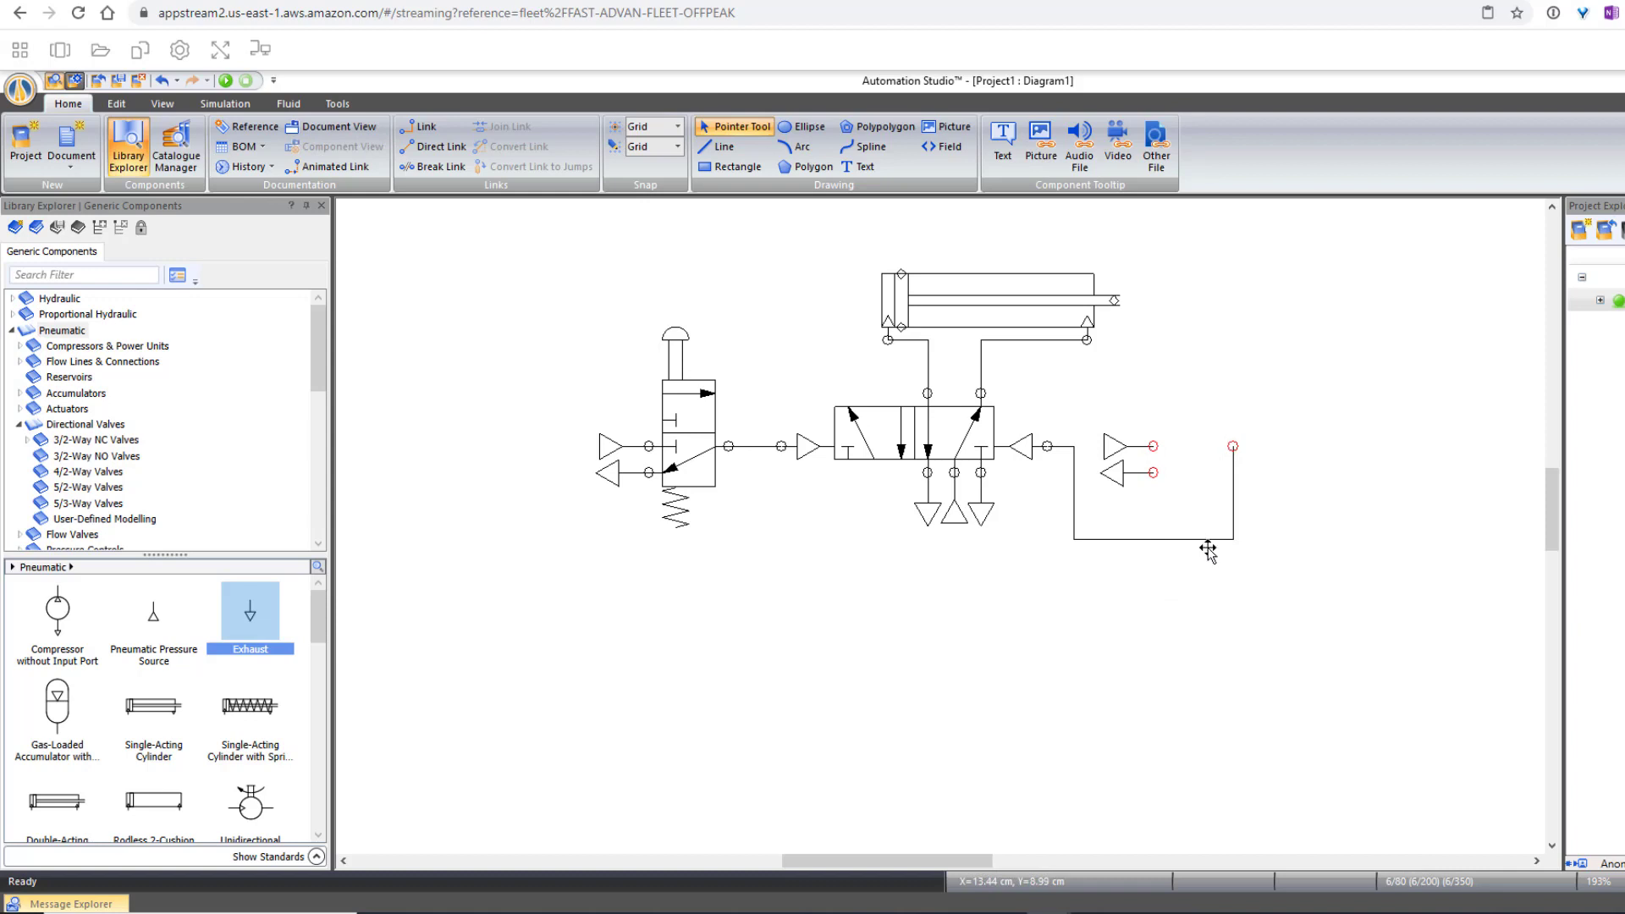
click(1207, 542)
key(Delete)
drag(1252, 569, 959, 391)
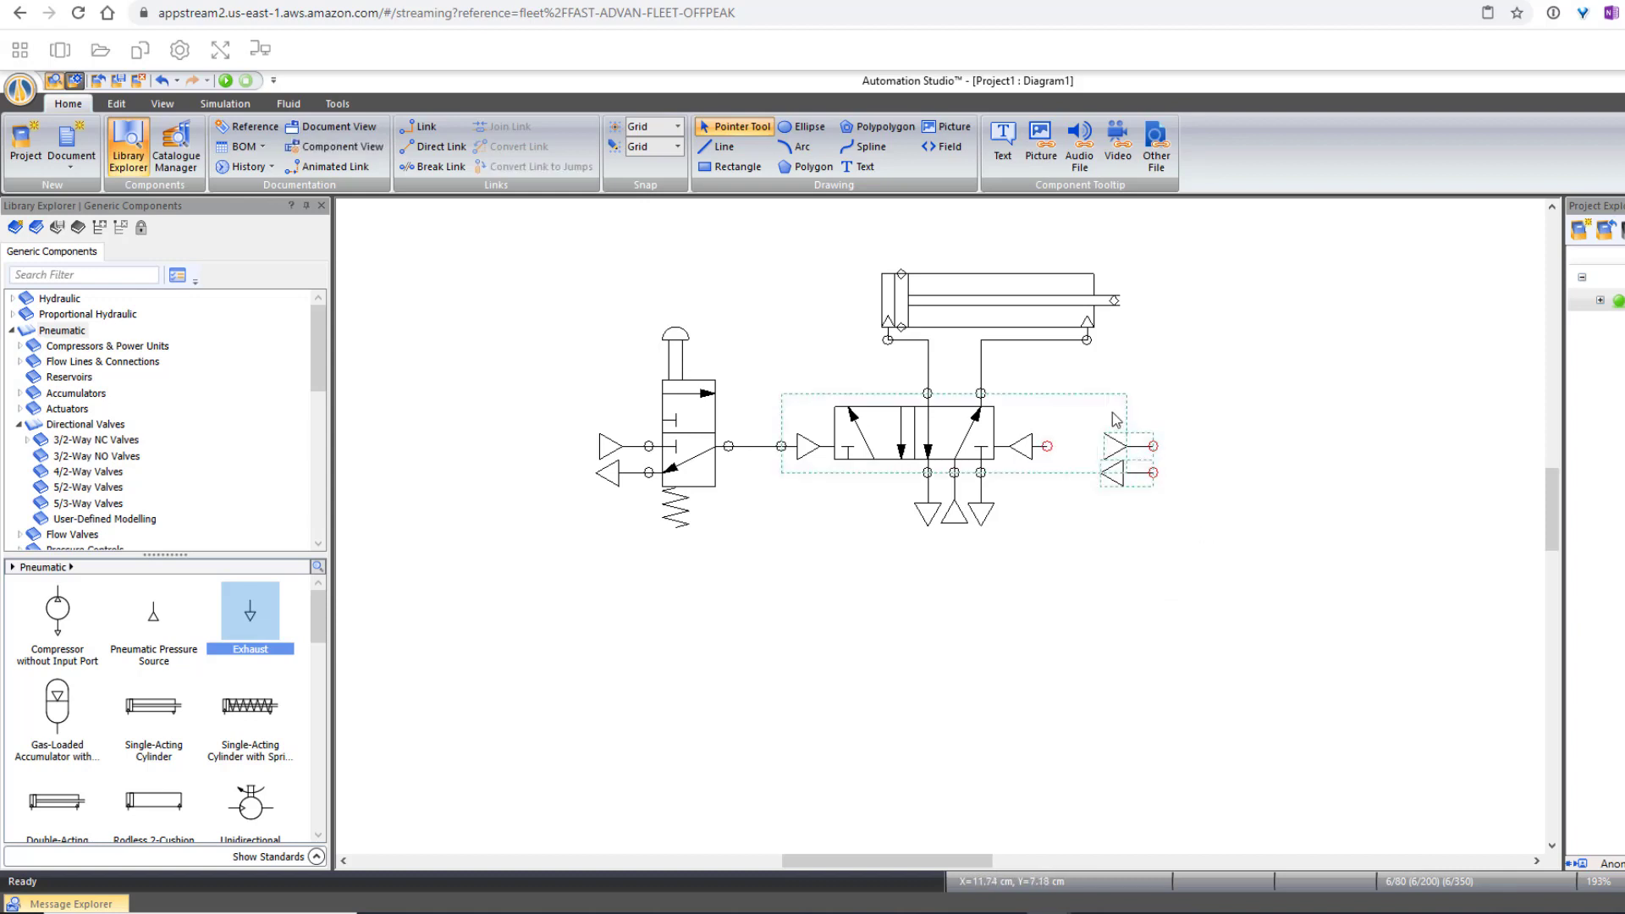
key(Delete)
key(ctrl+z)
Step: Delete the loose pressure source and exhaust left over from the right-hand push-button valve
drag(1074, 403, 1257, 525)
click(1230, 395)
click(1128, 442)
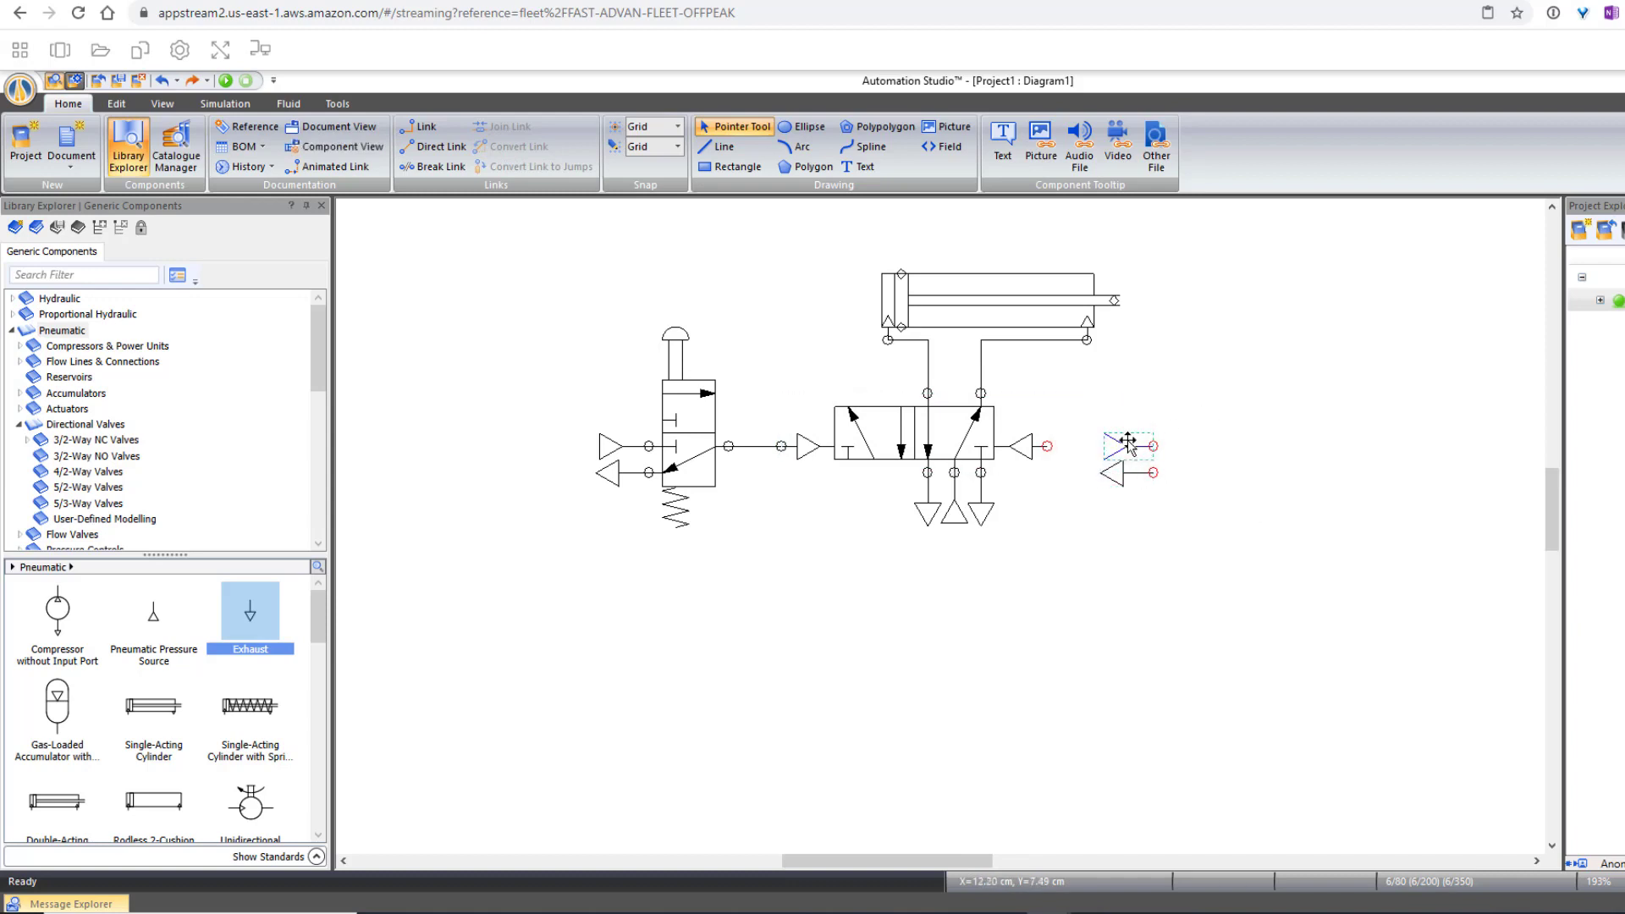
key(Delete)
click(1117, 471)
key(Delete)
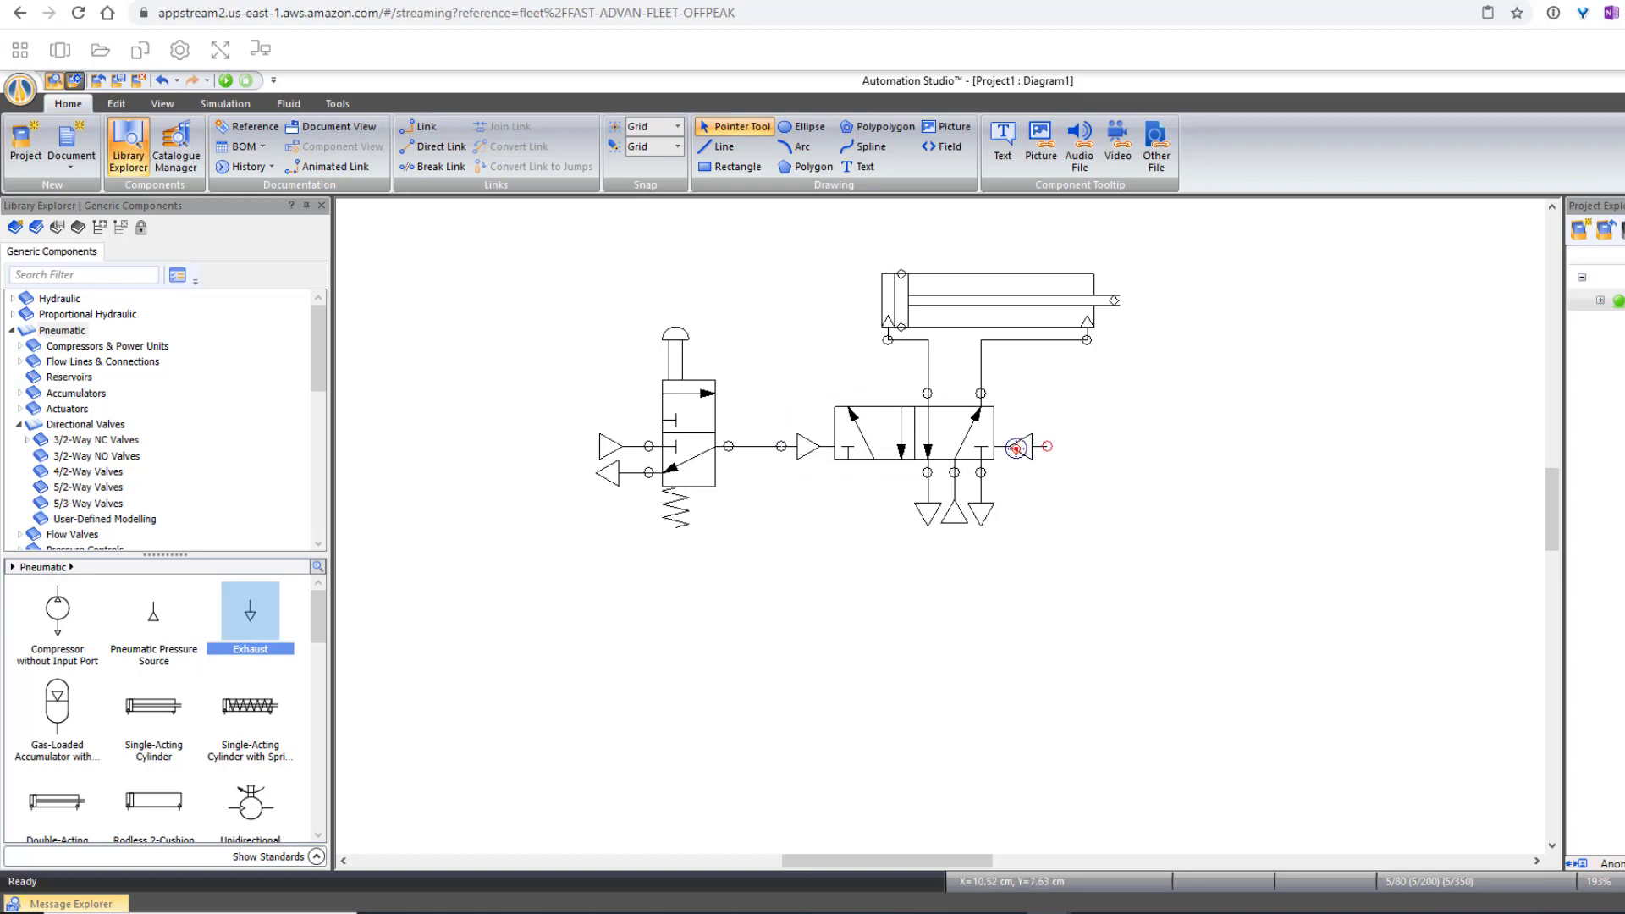
Step: Replace the 5/2-way valve's right pilot with a Spring Return command in its component properties and save the changes
click(938, 444)
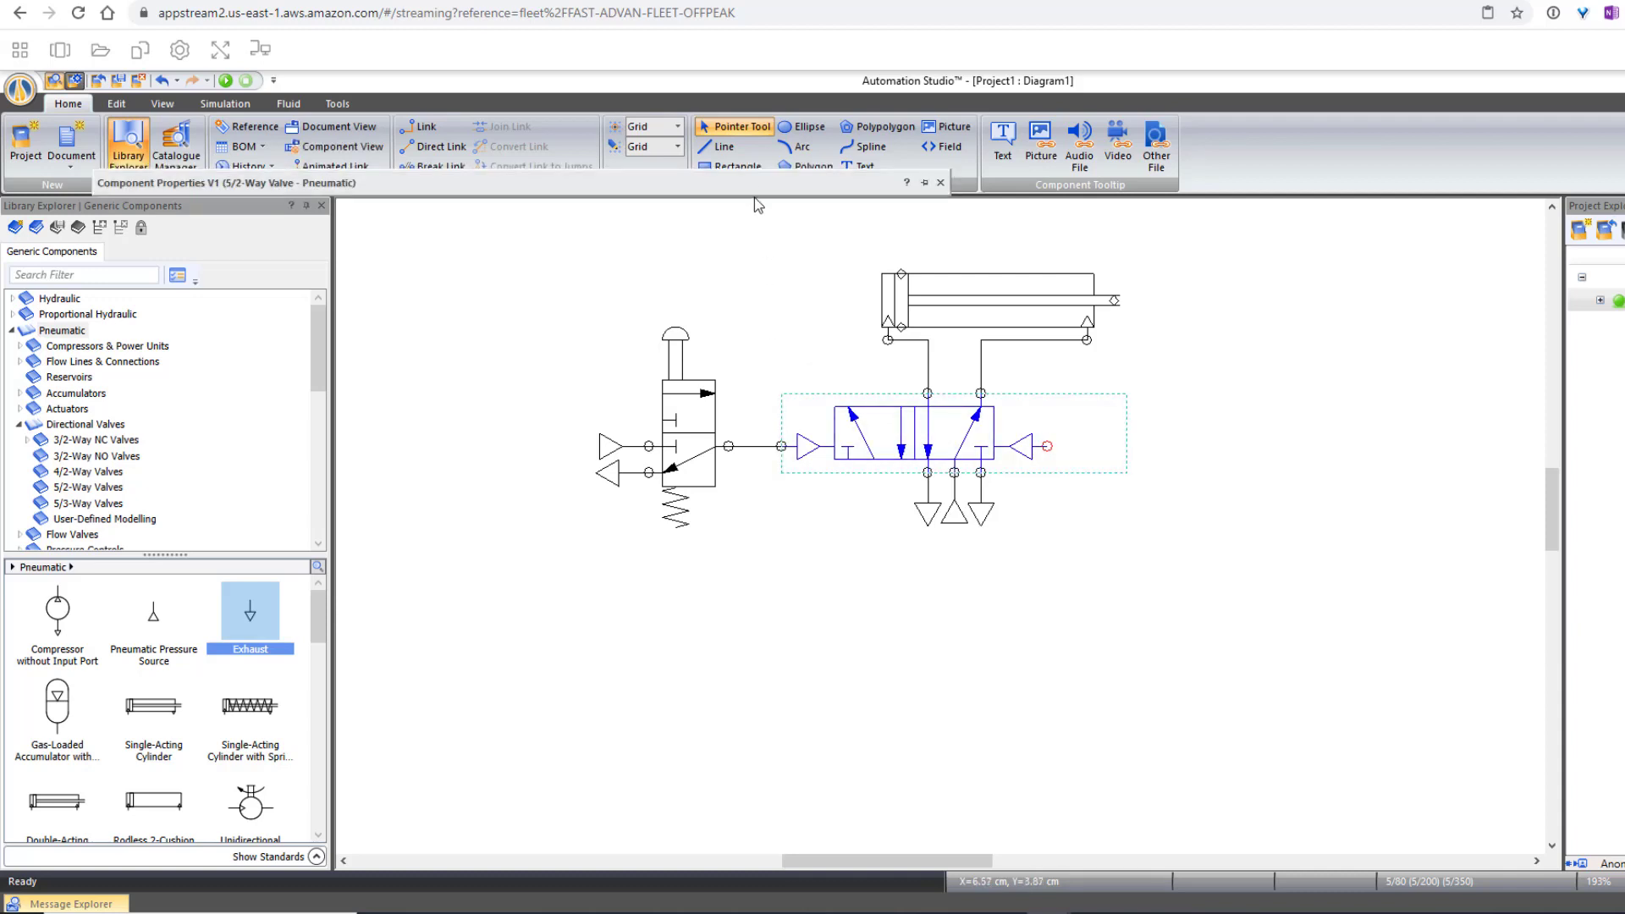
mouse_move(754, 191)
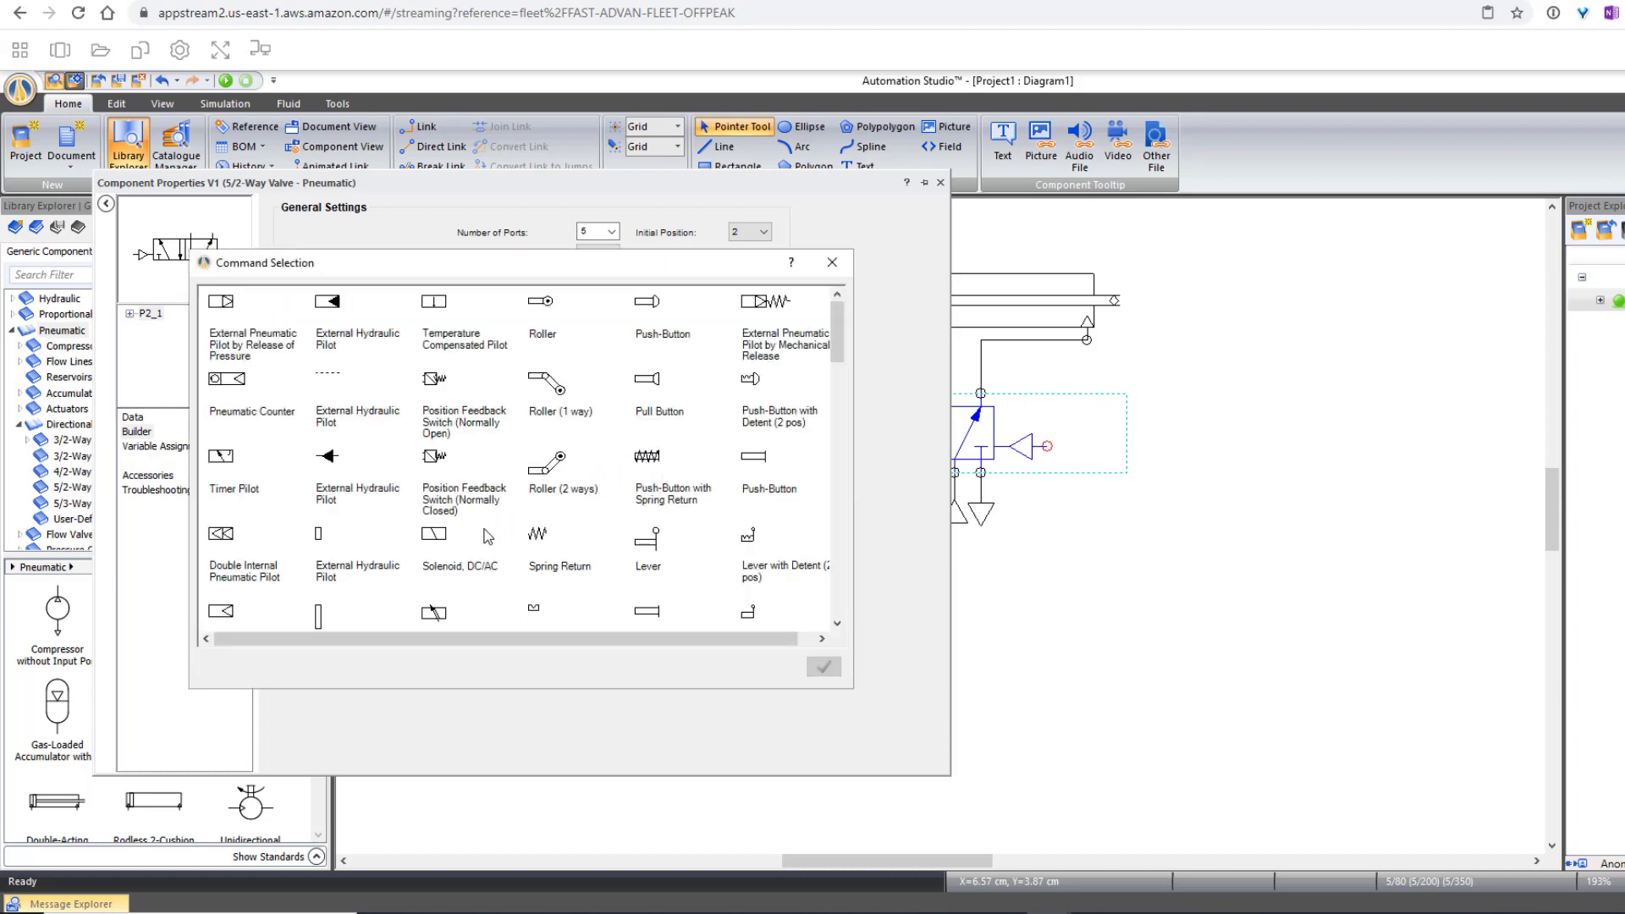
scroll(537, 474, down, 1)
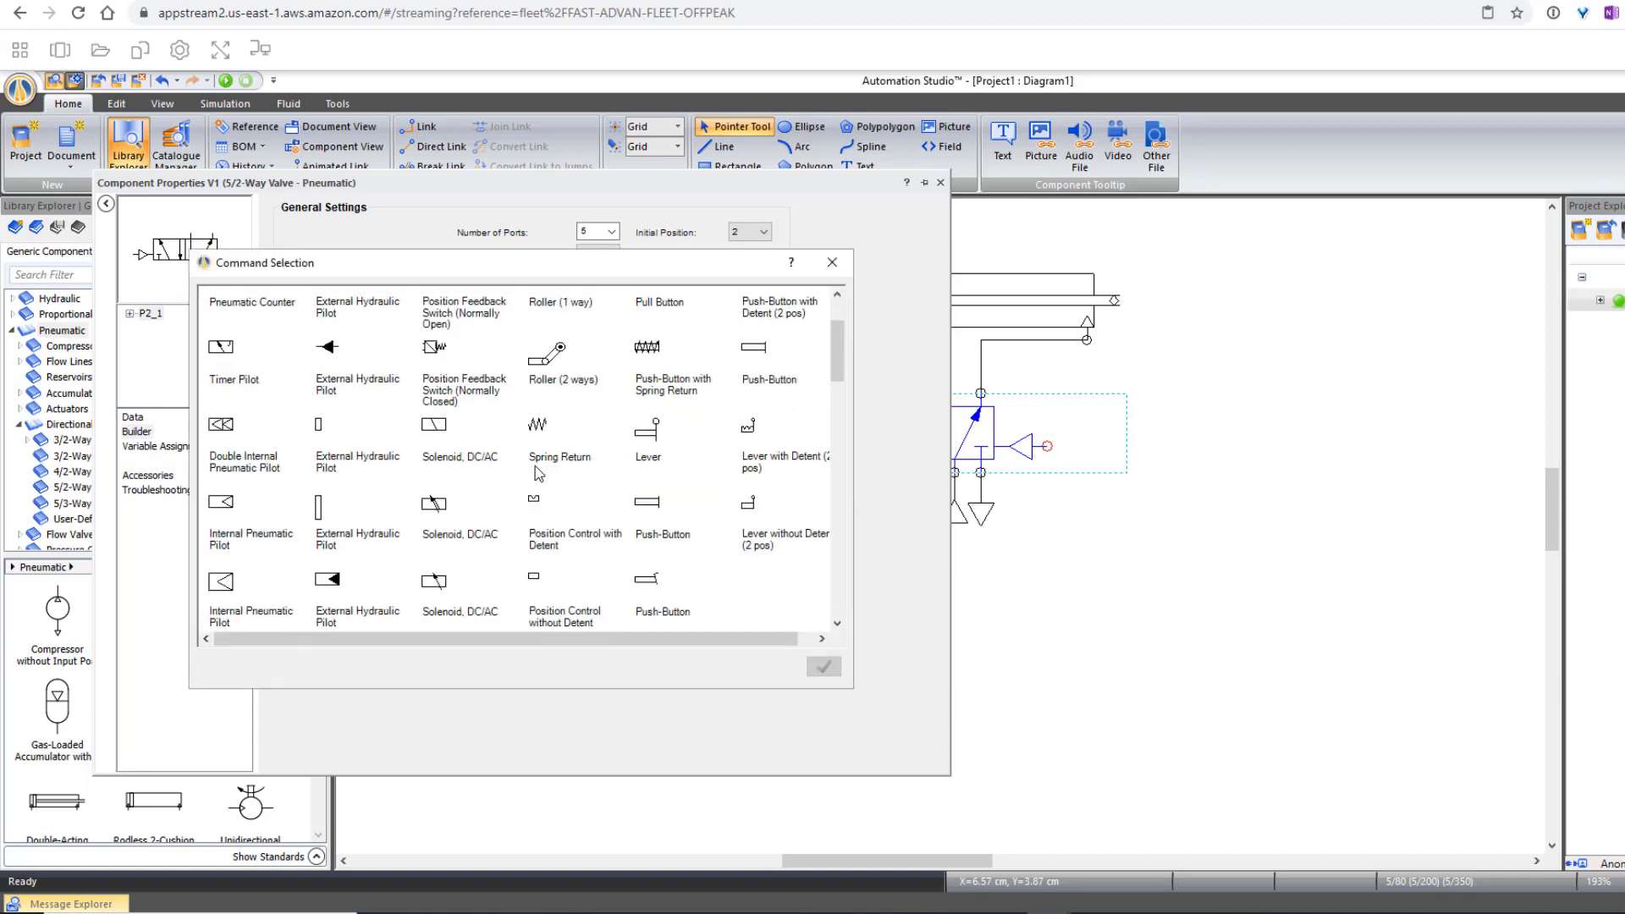
double_click(542, 426)
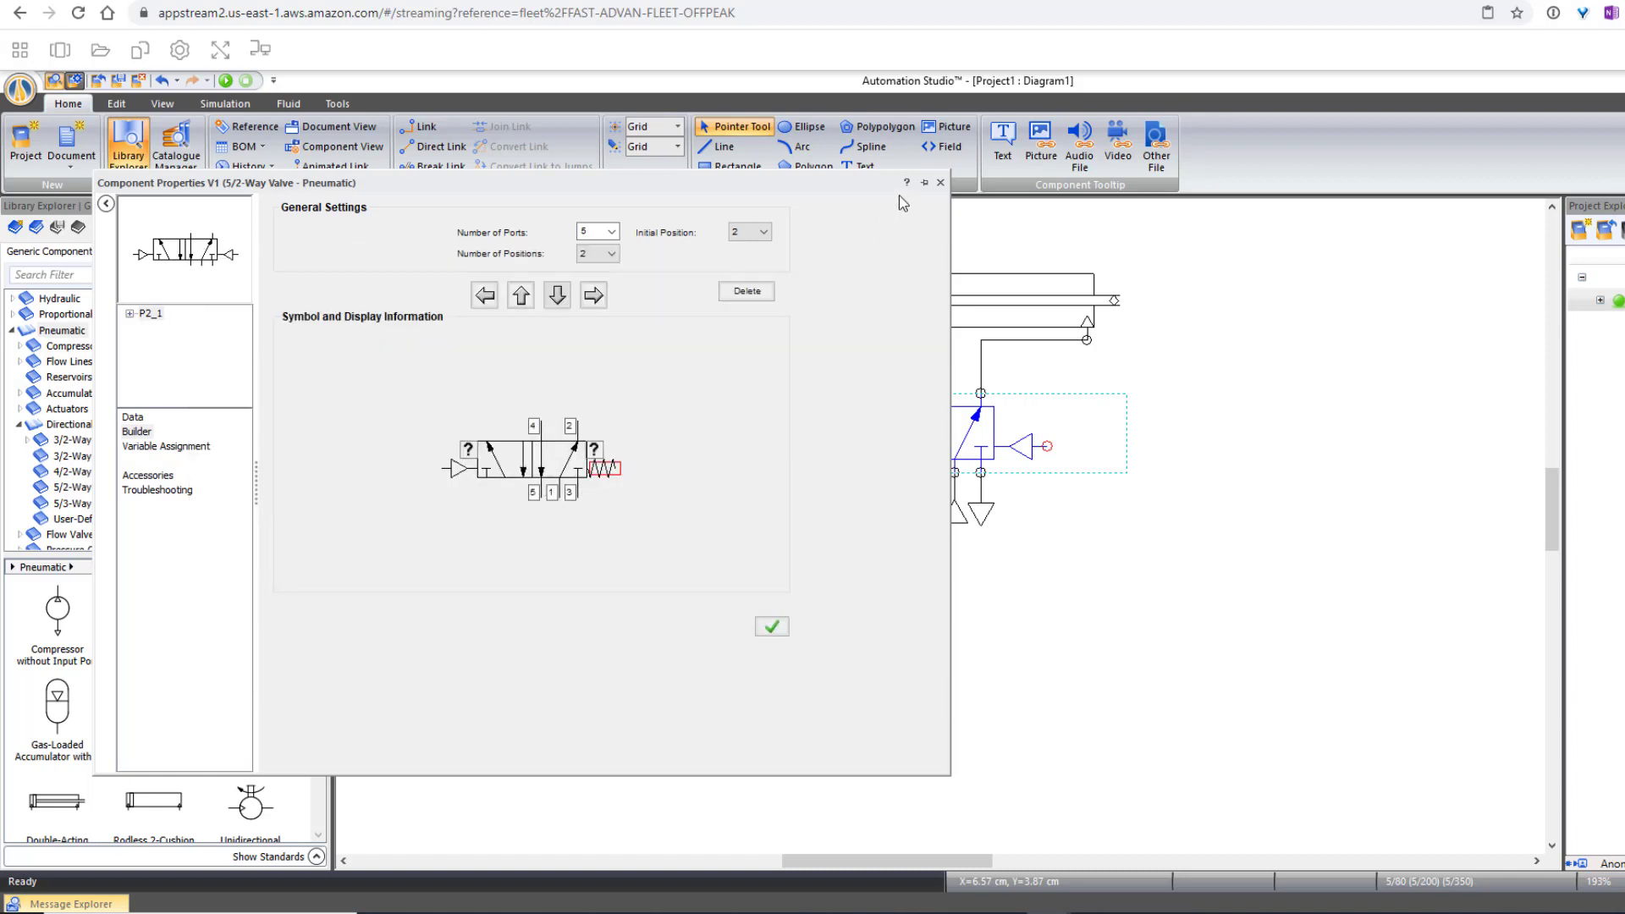
click(940, 182)
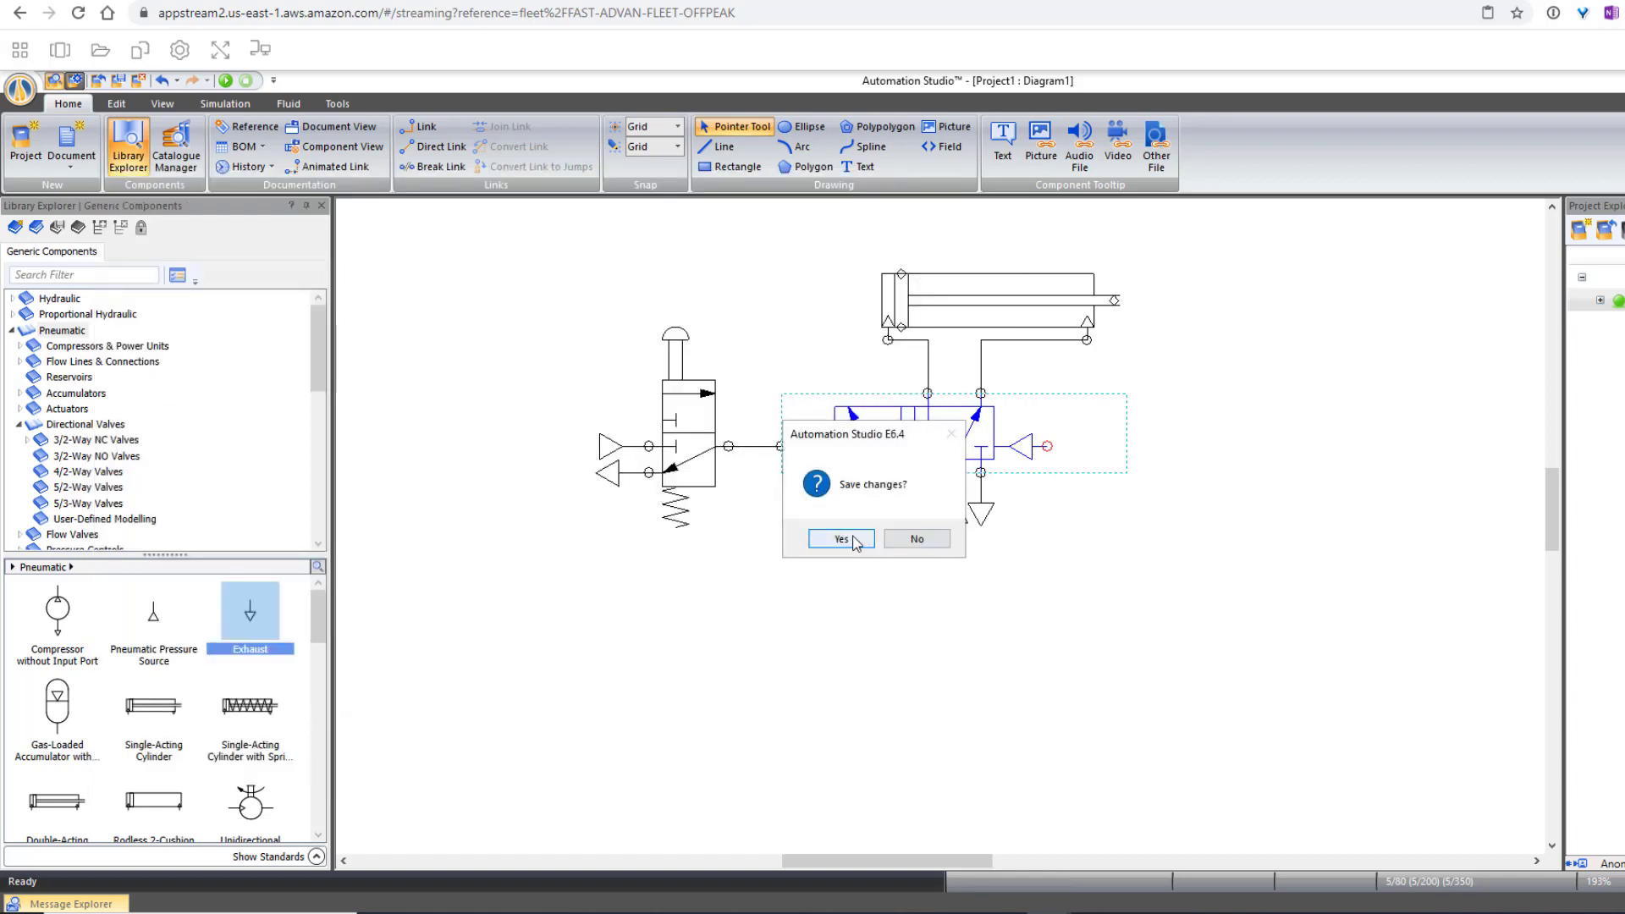
click(840, 539)
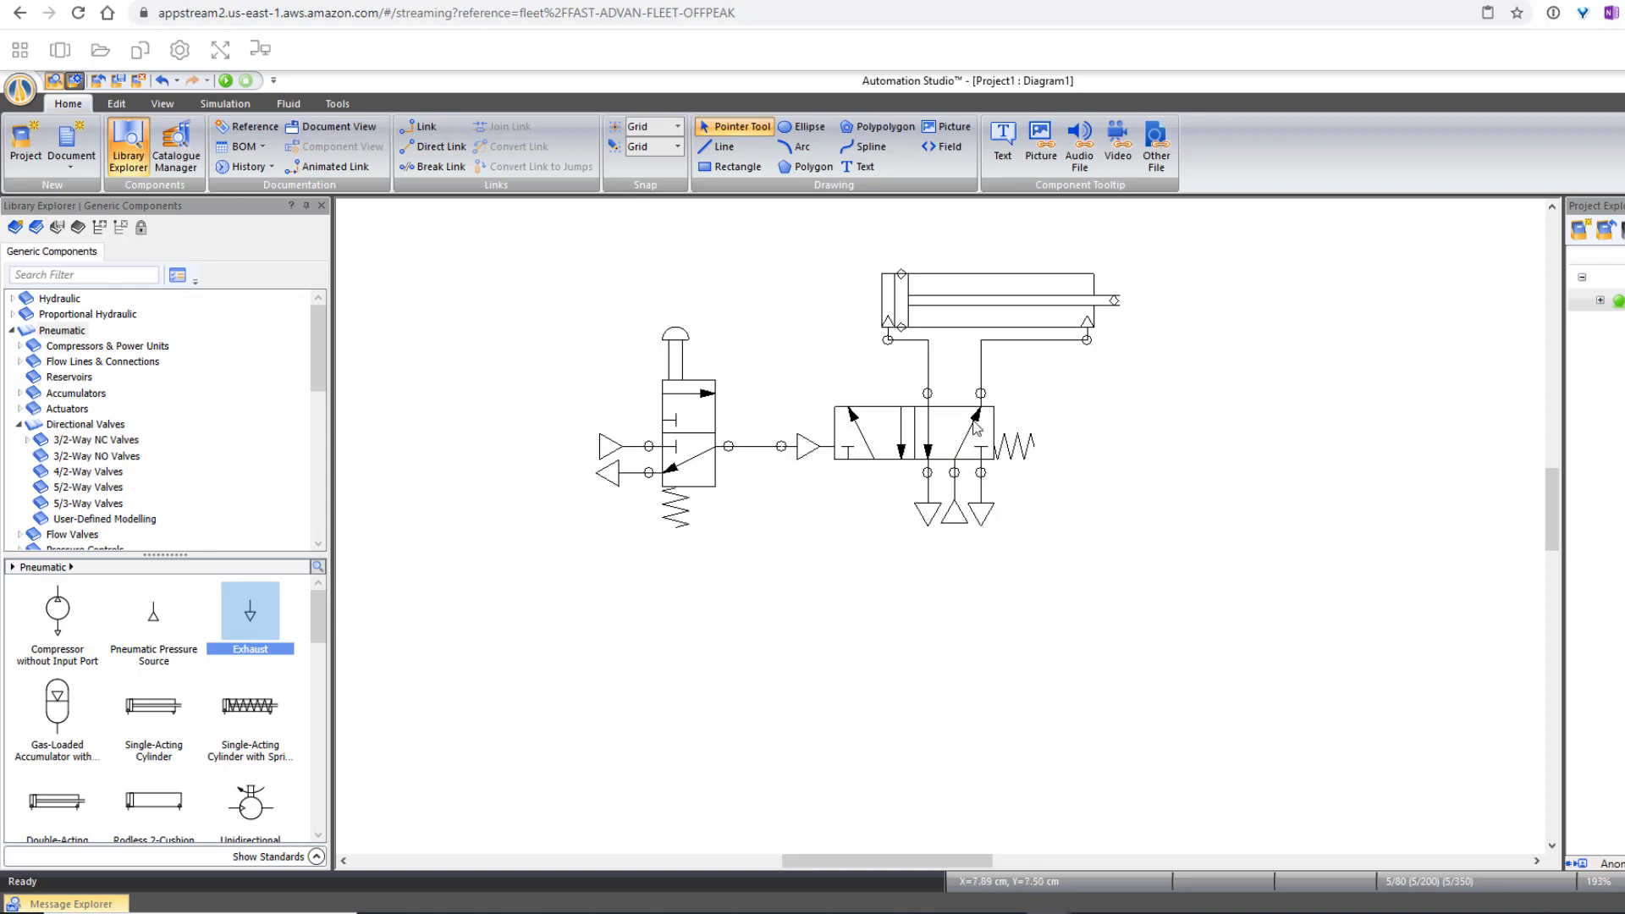
Step: Change the double-acting cylinder's ports to the plain symbol without arrows in its component properties
click(1013, 320)
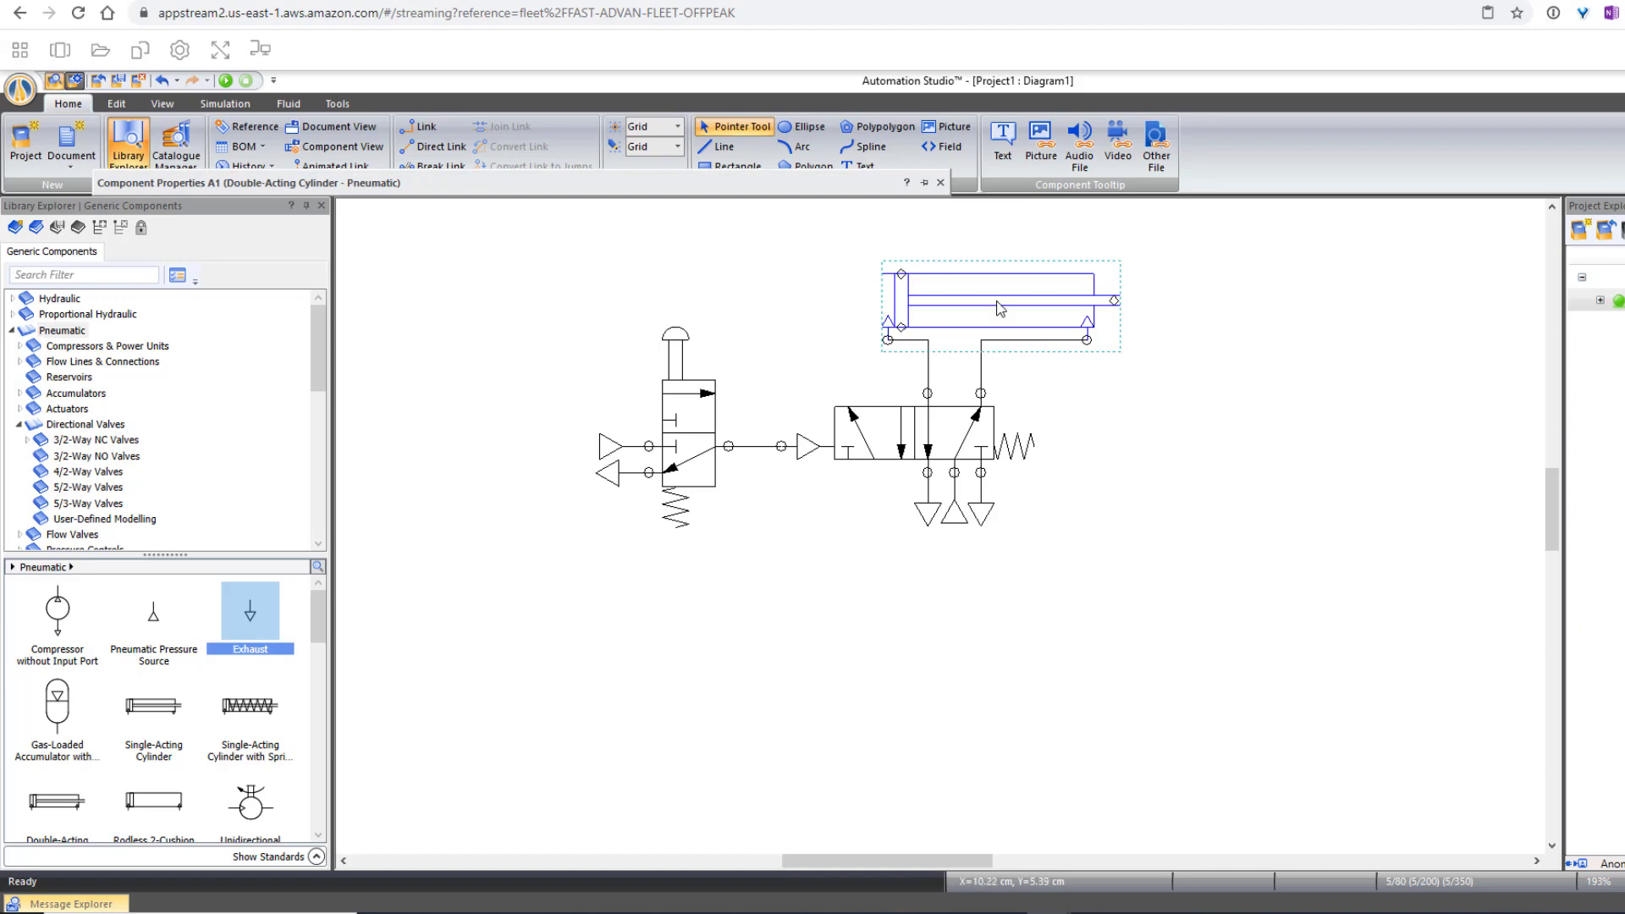
click(845, 185)
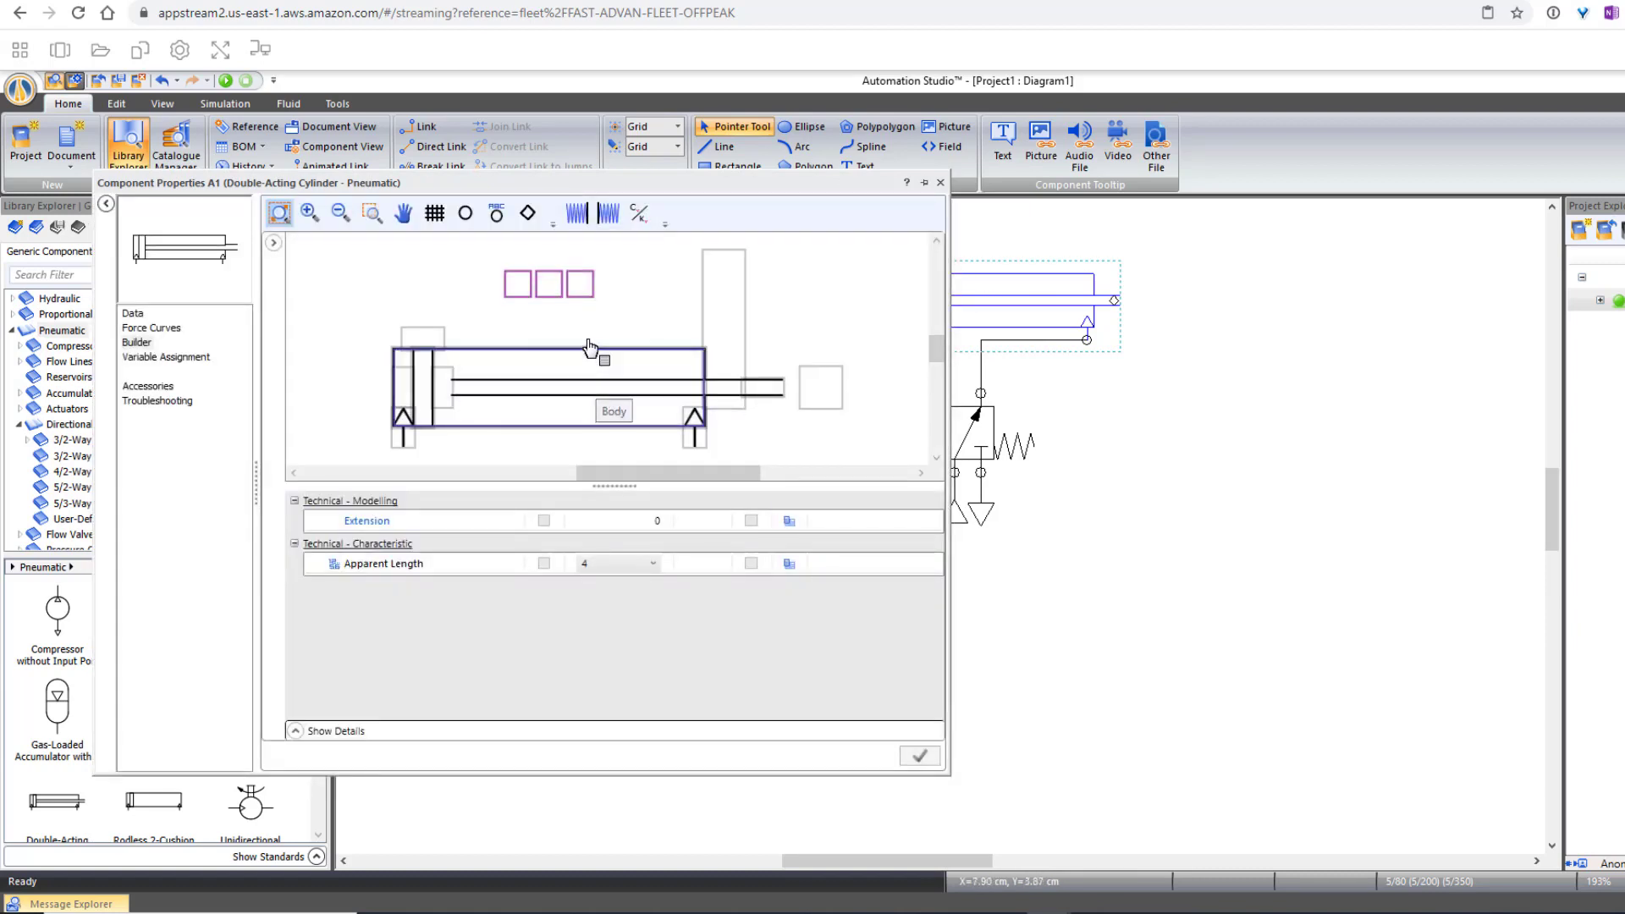
click(624, 417)
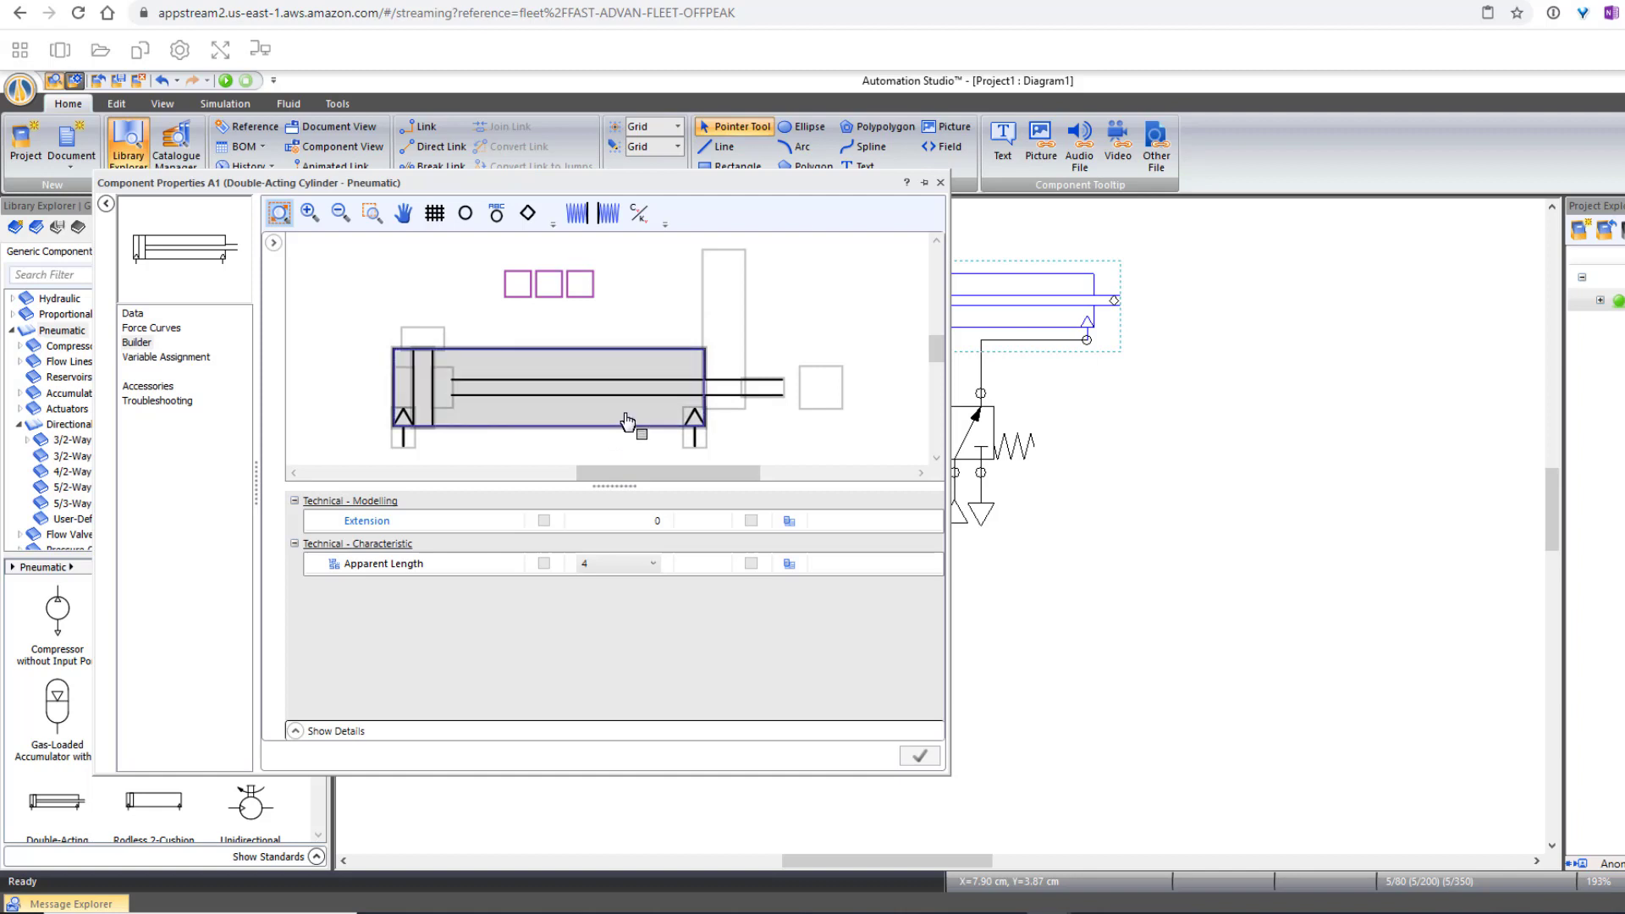
click(695, 439)
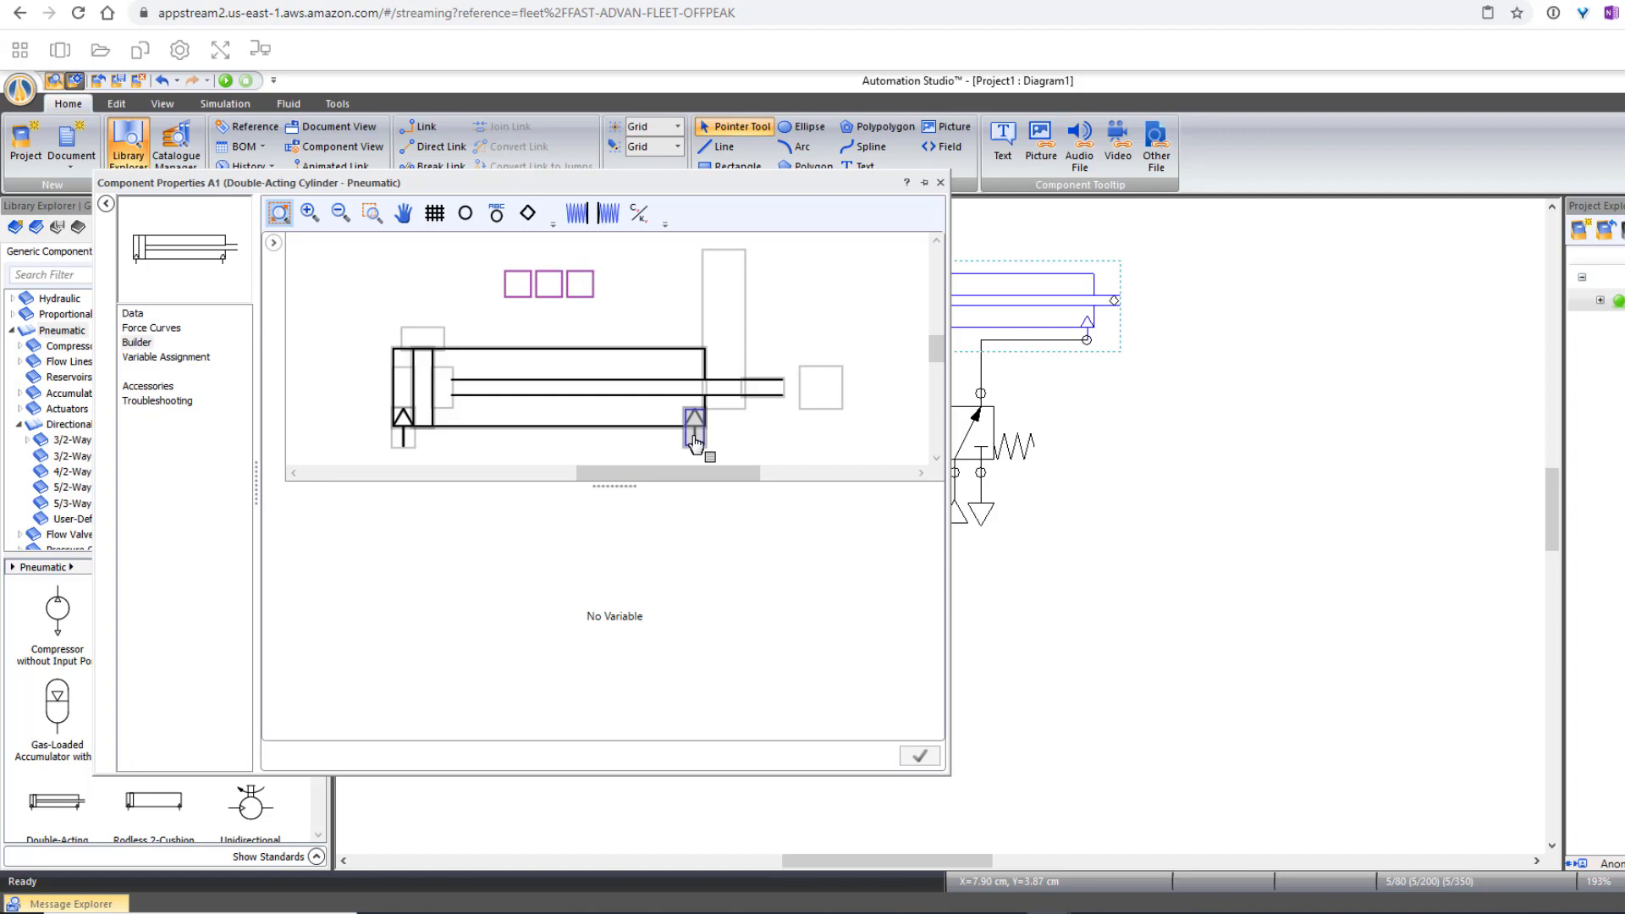
double_click(695, 440)
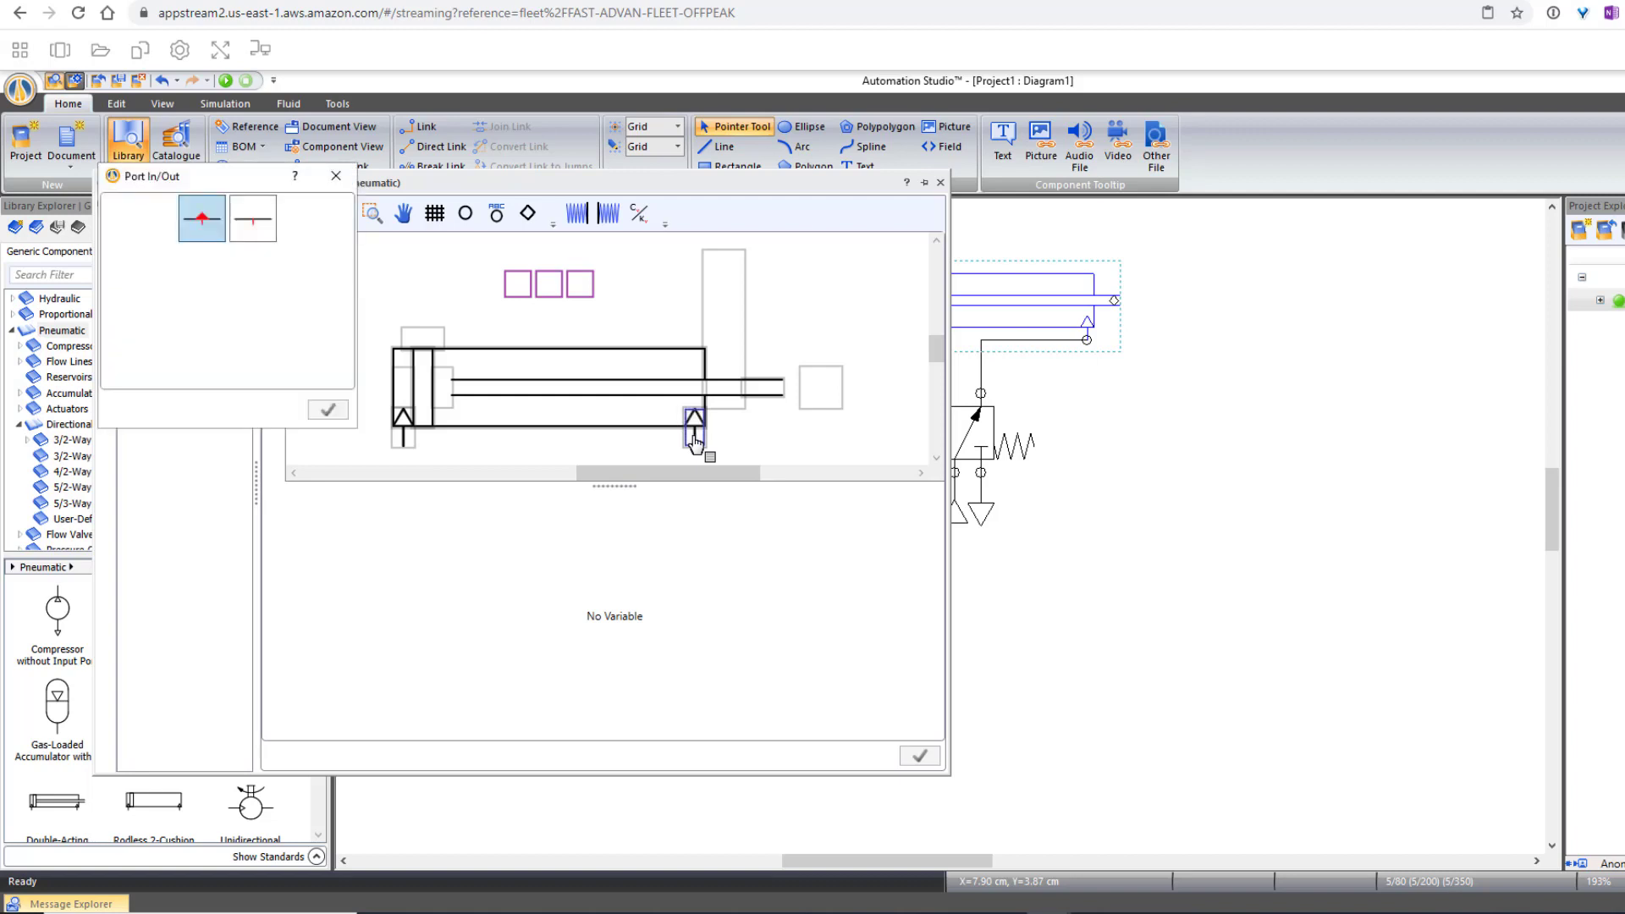
click(251, 228)
click(328, 410)
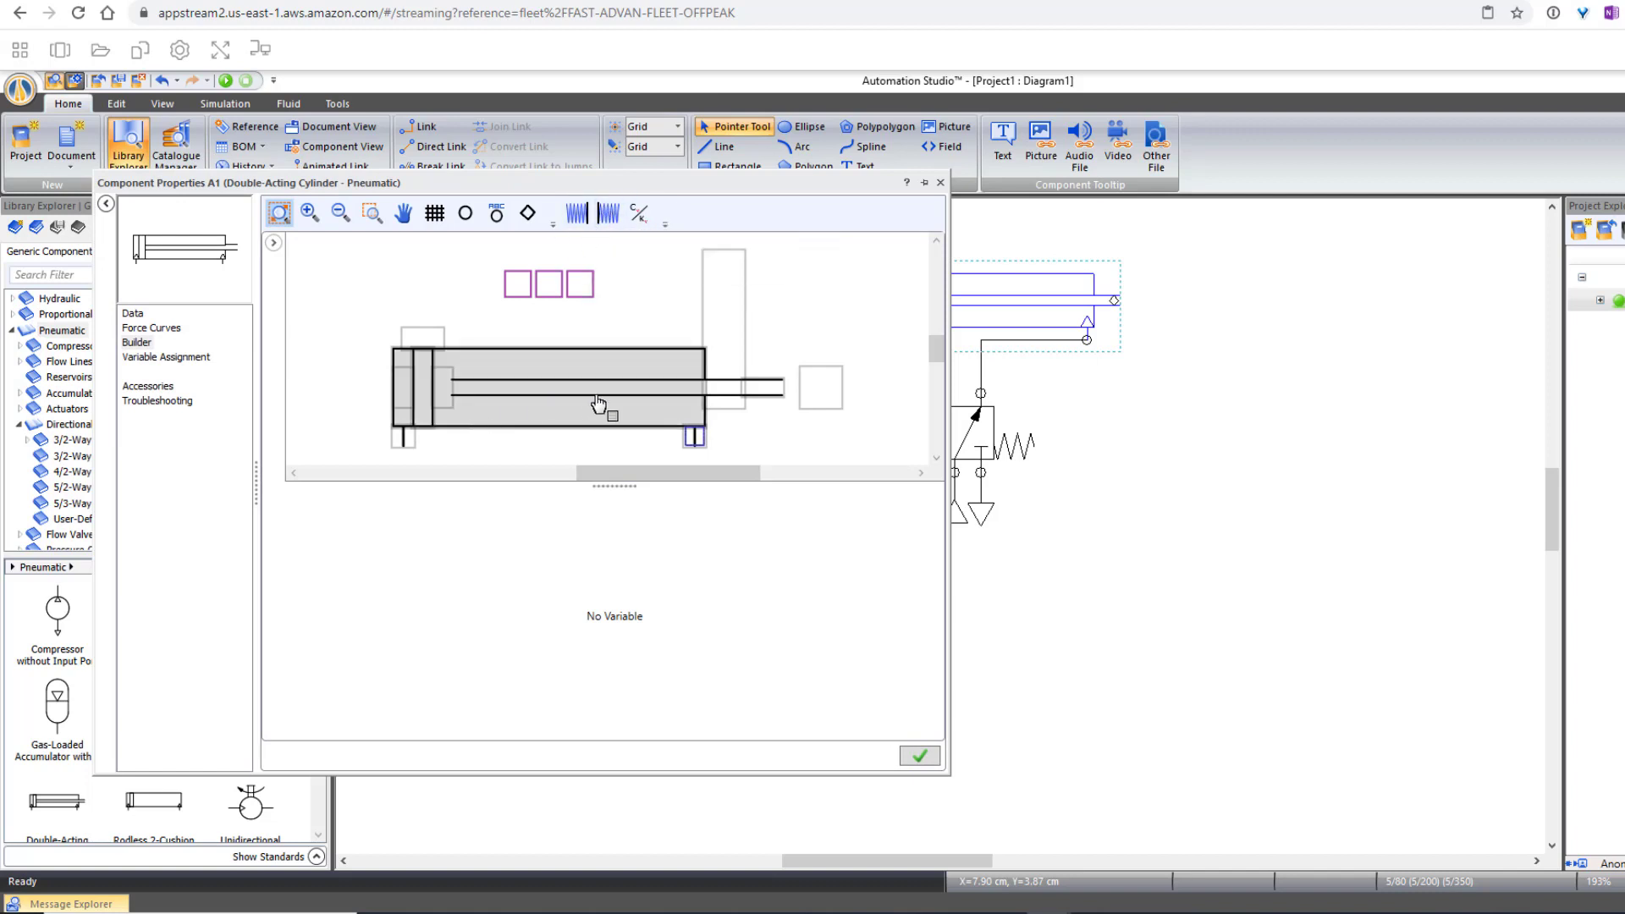
Step: Activate only the cylinder's right spring, apply the changes and close its component properties
click(608, 212)
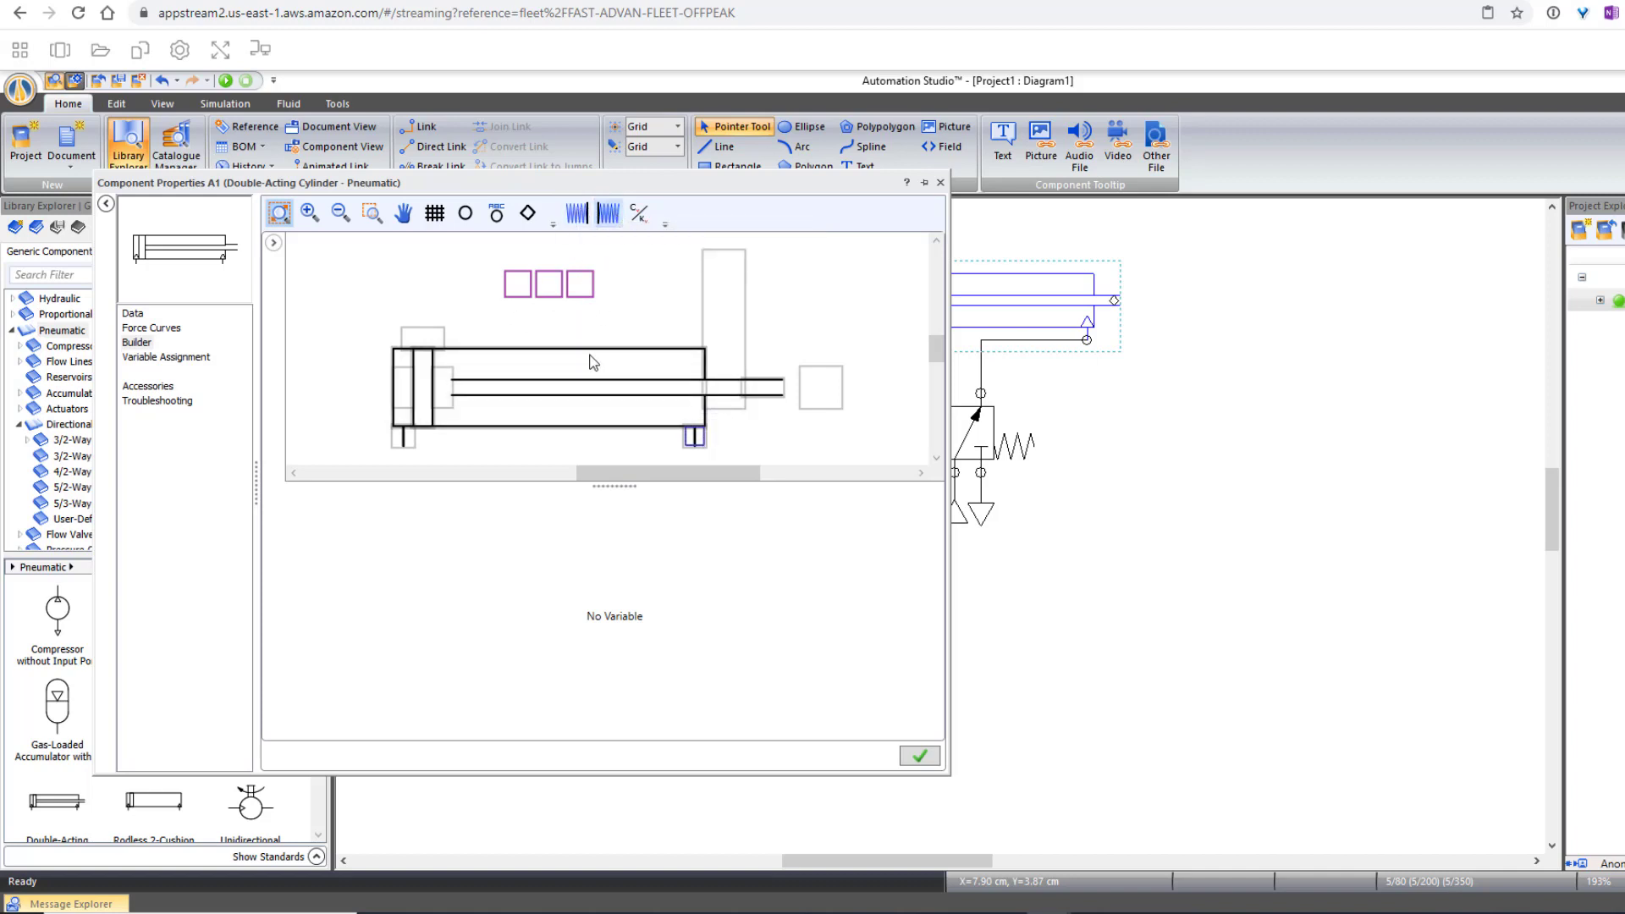
click(606, 214)
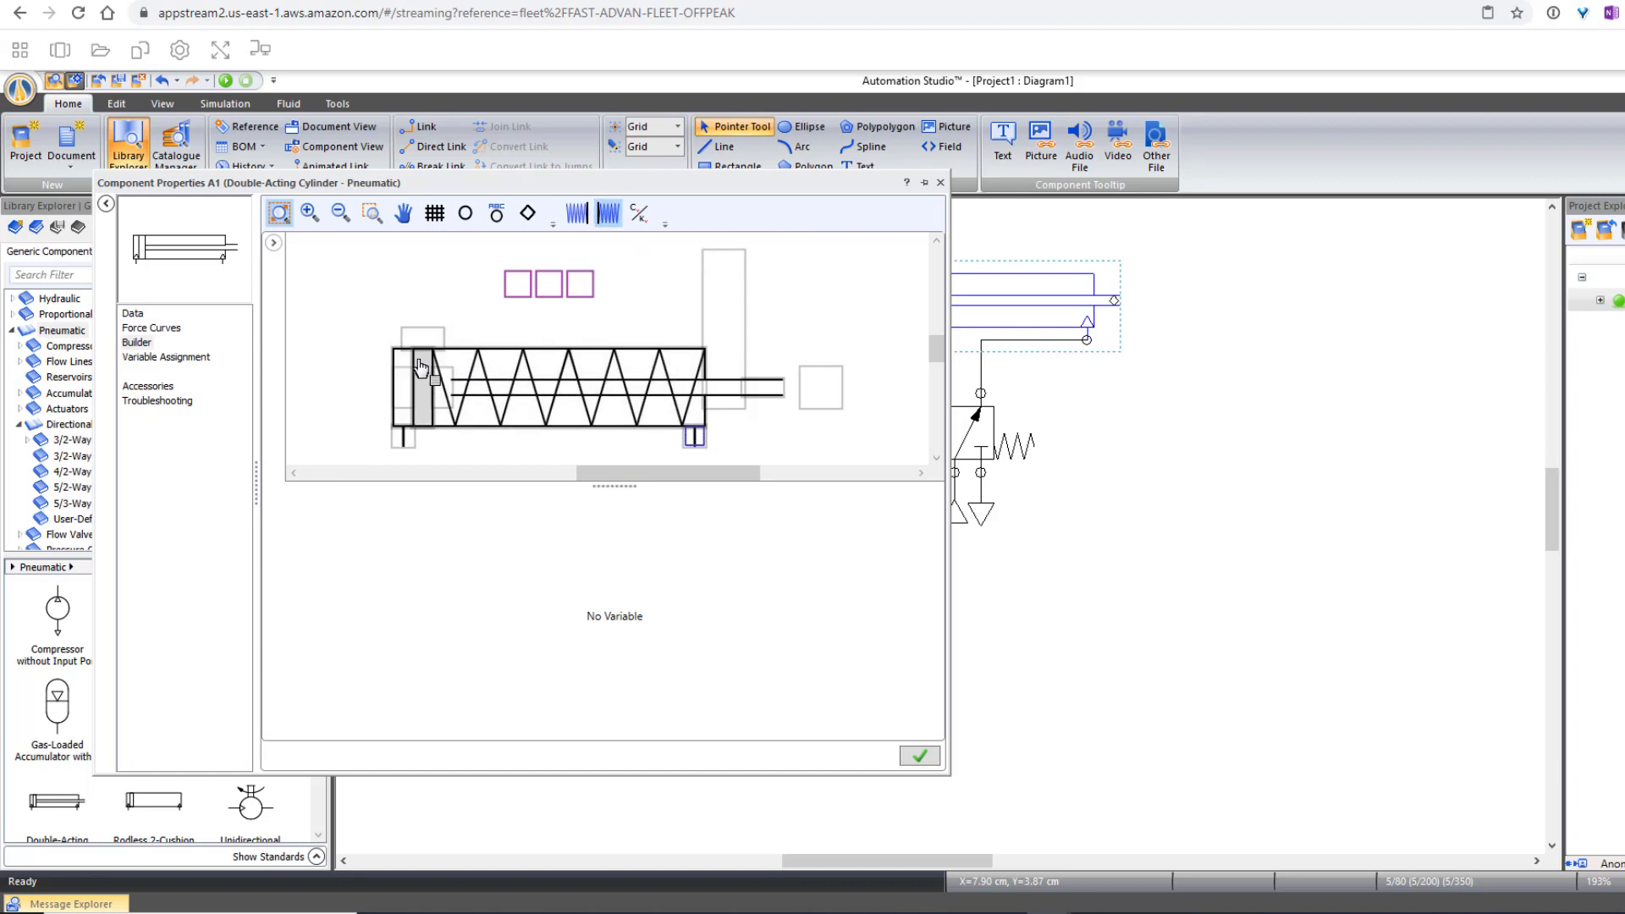
click(577, 216)
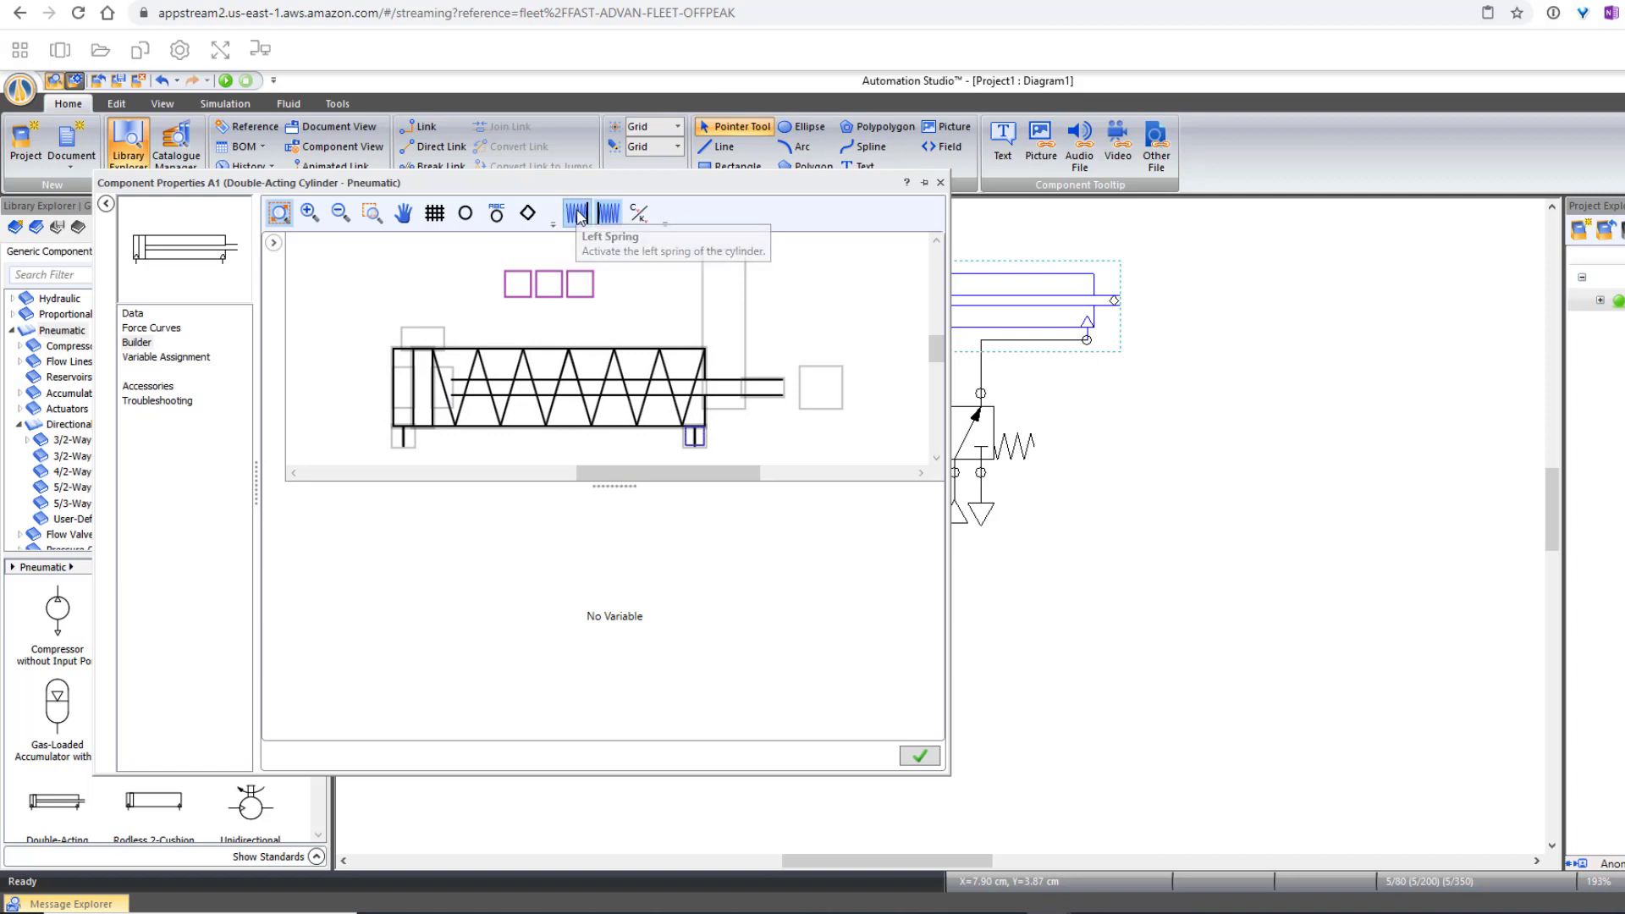
click(577, 216)
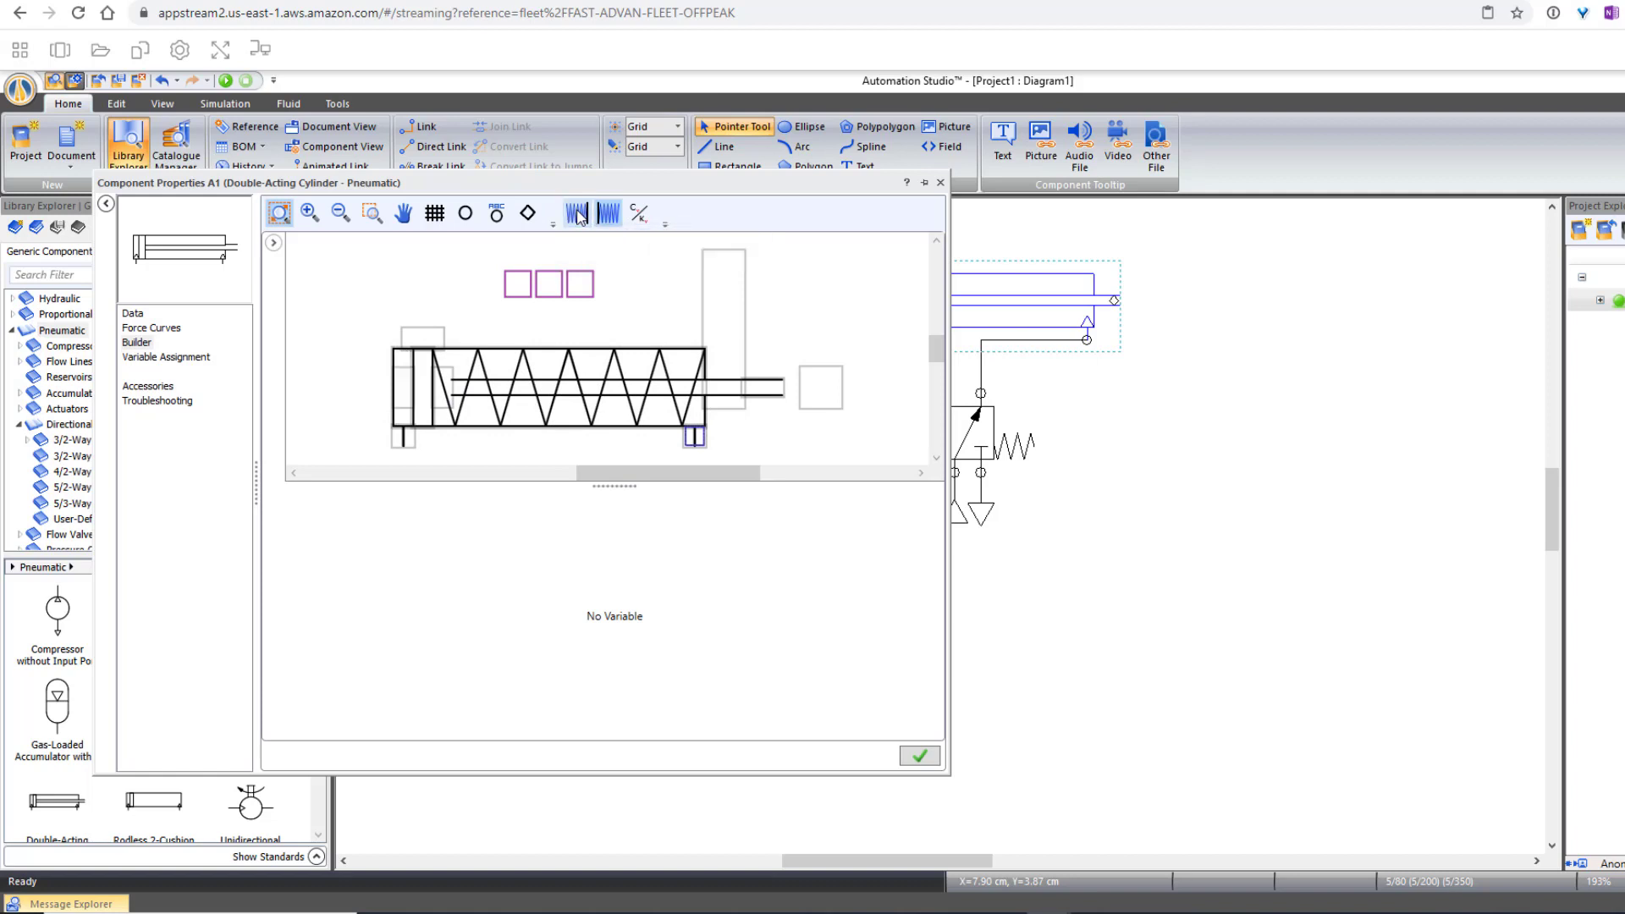
click(919, 755)
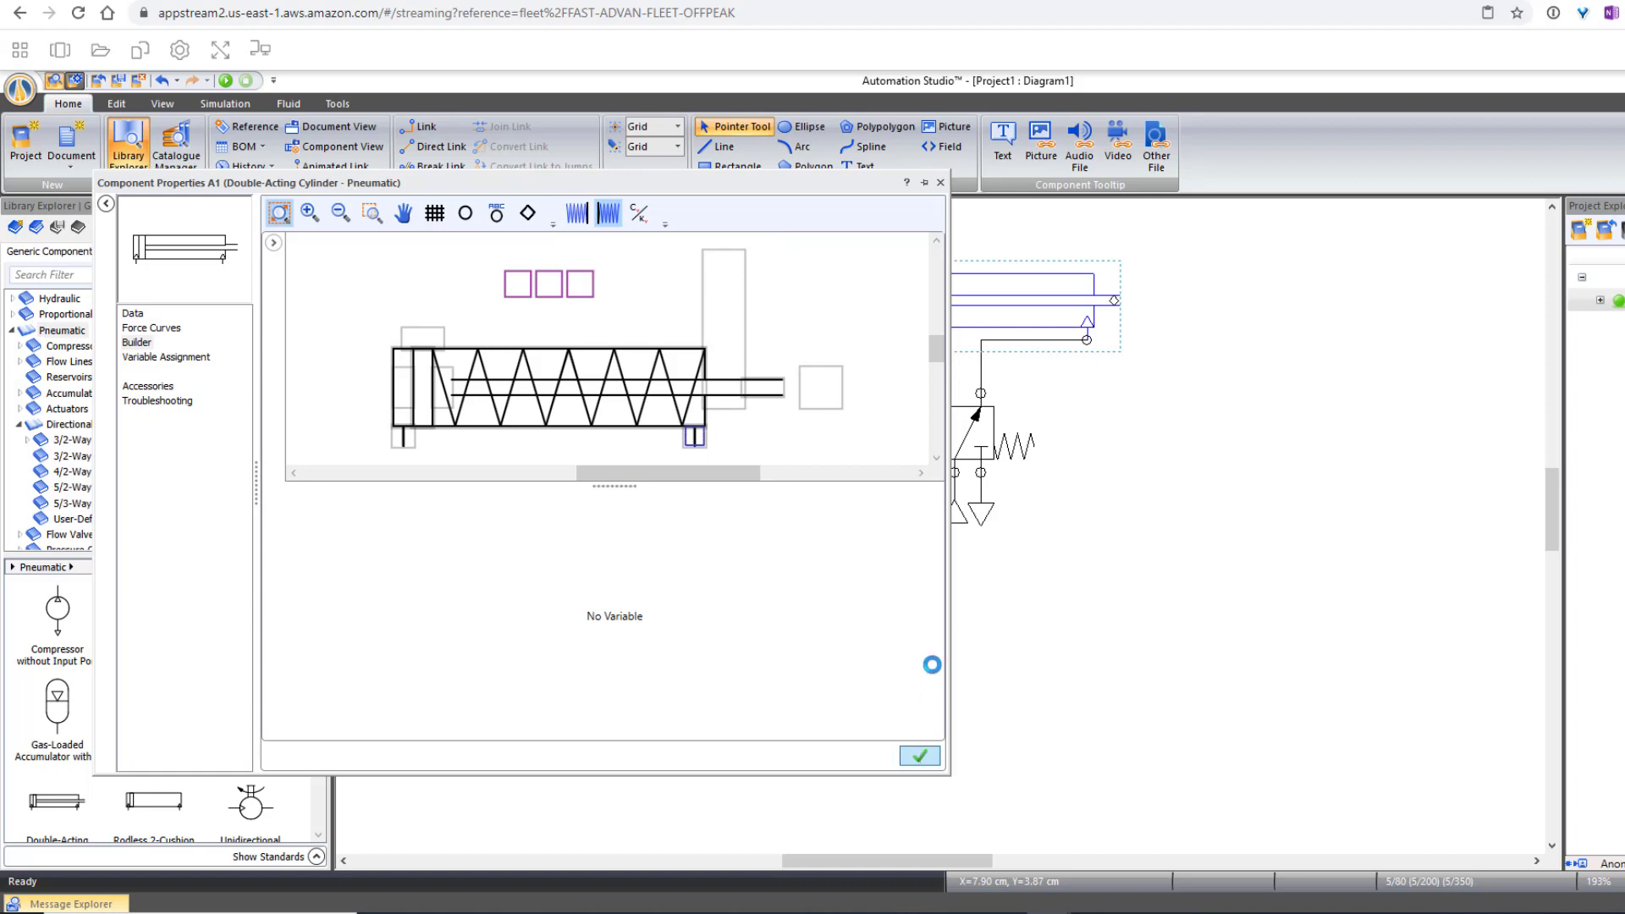
click(940, 184)
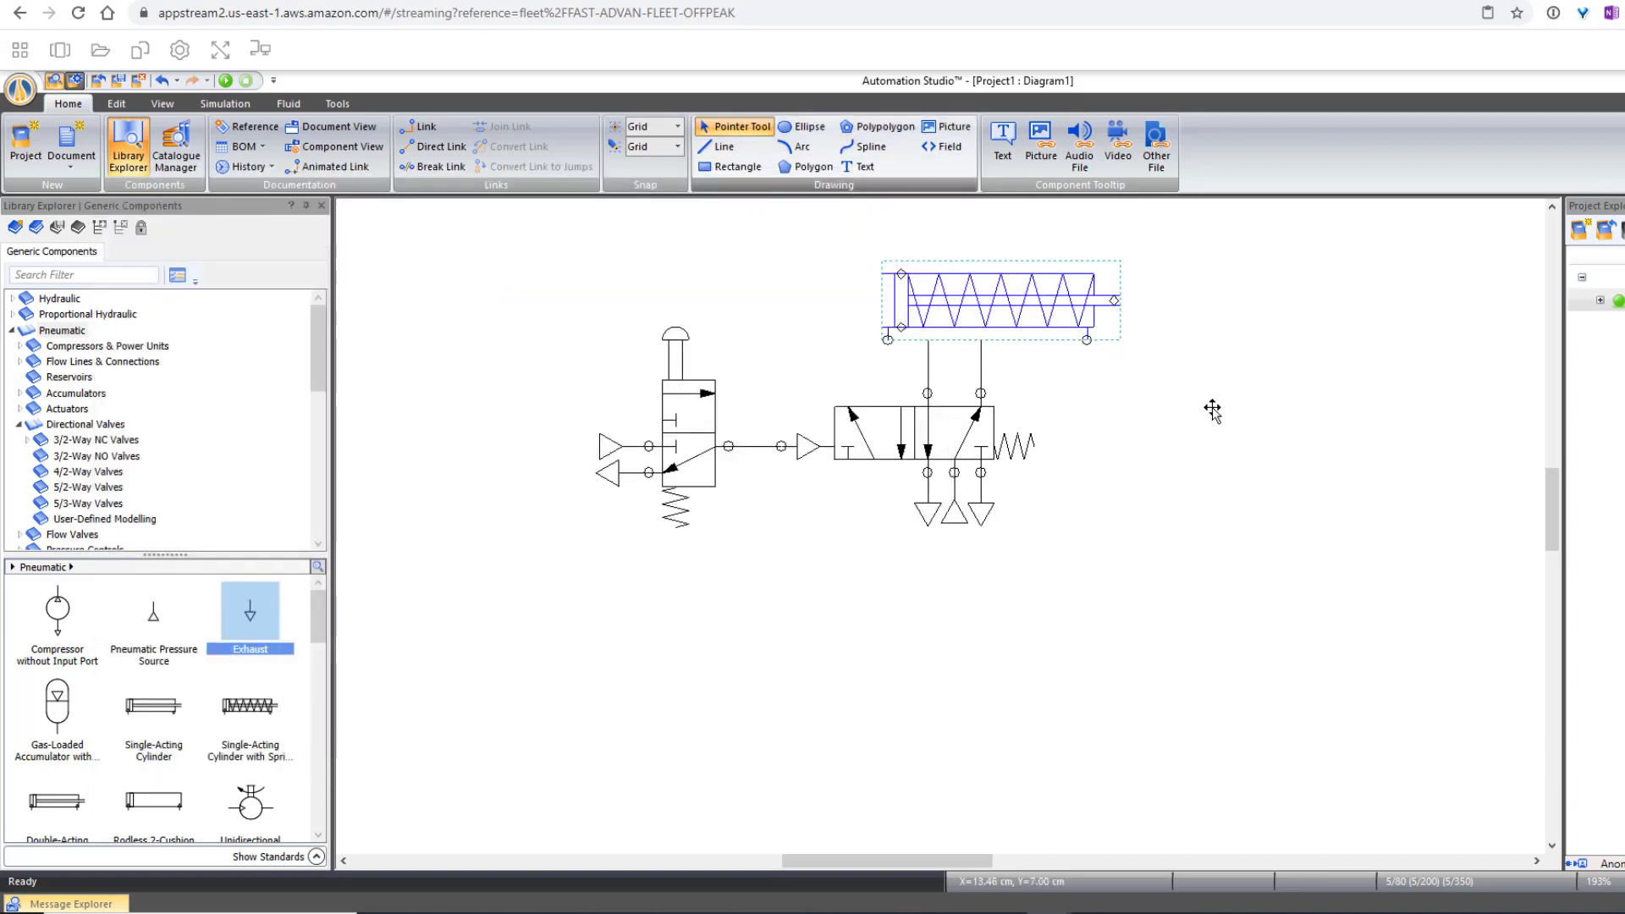
click(1220, 411)
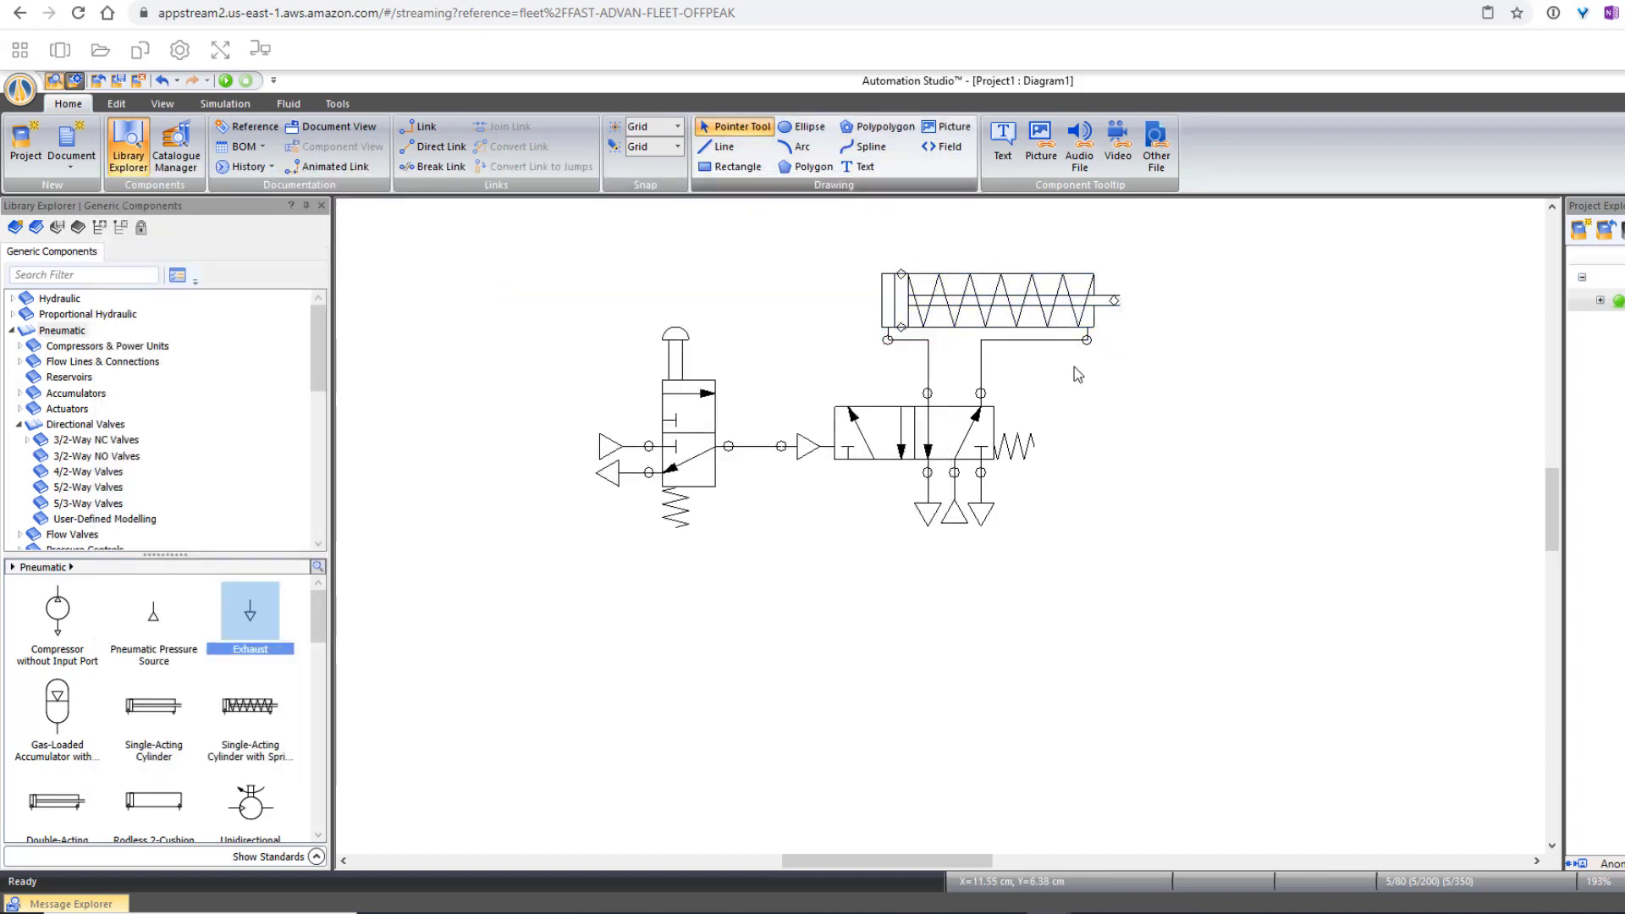
click(1048, 339)
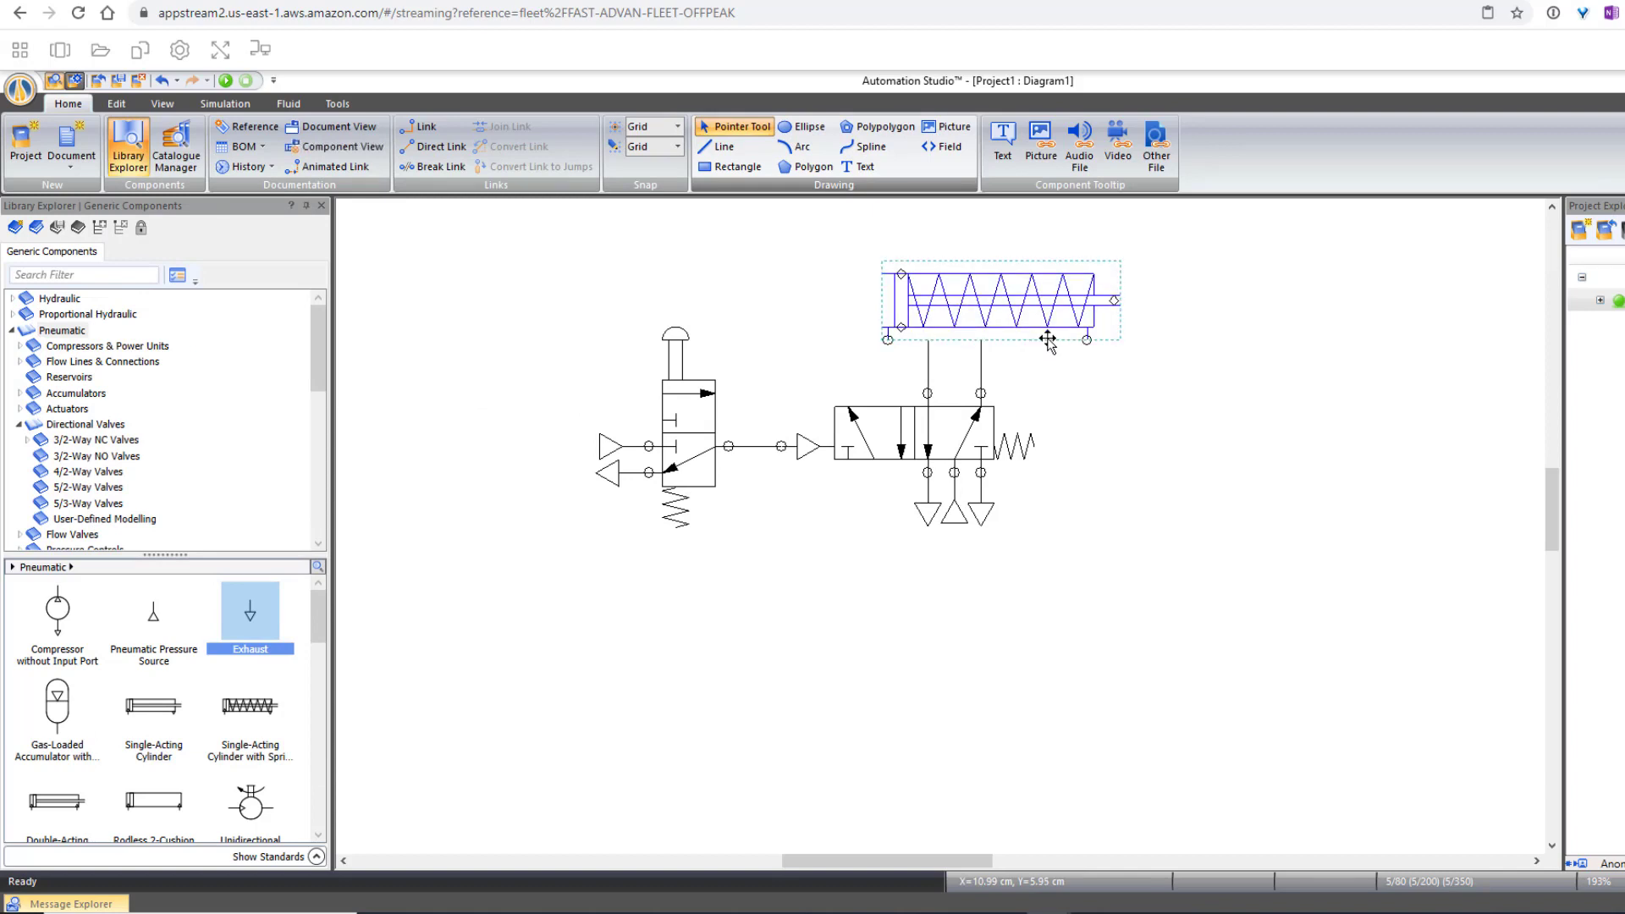
key(Delete)
key(ctrl+z)
click(1136, 392)
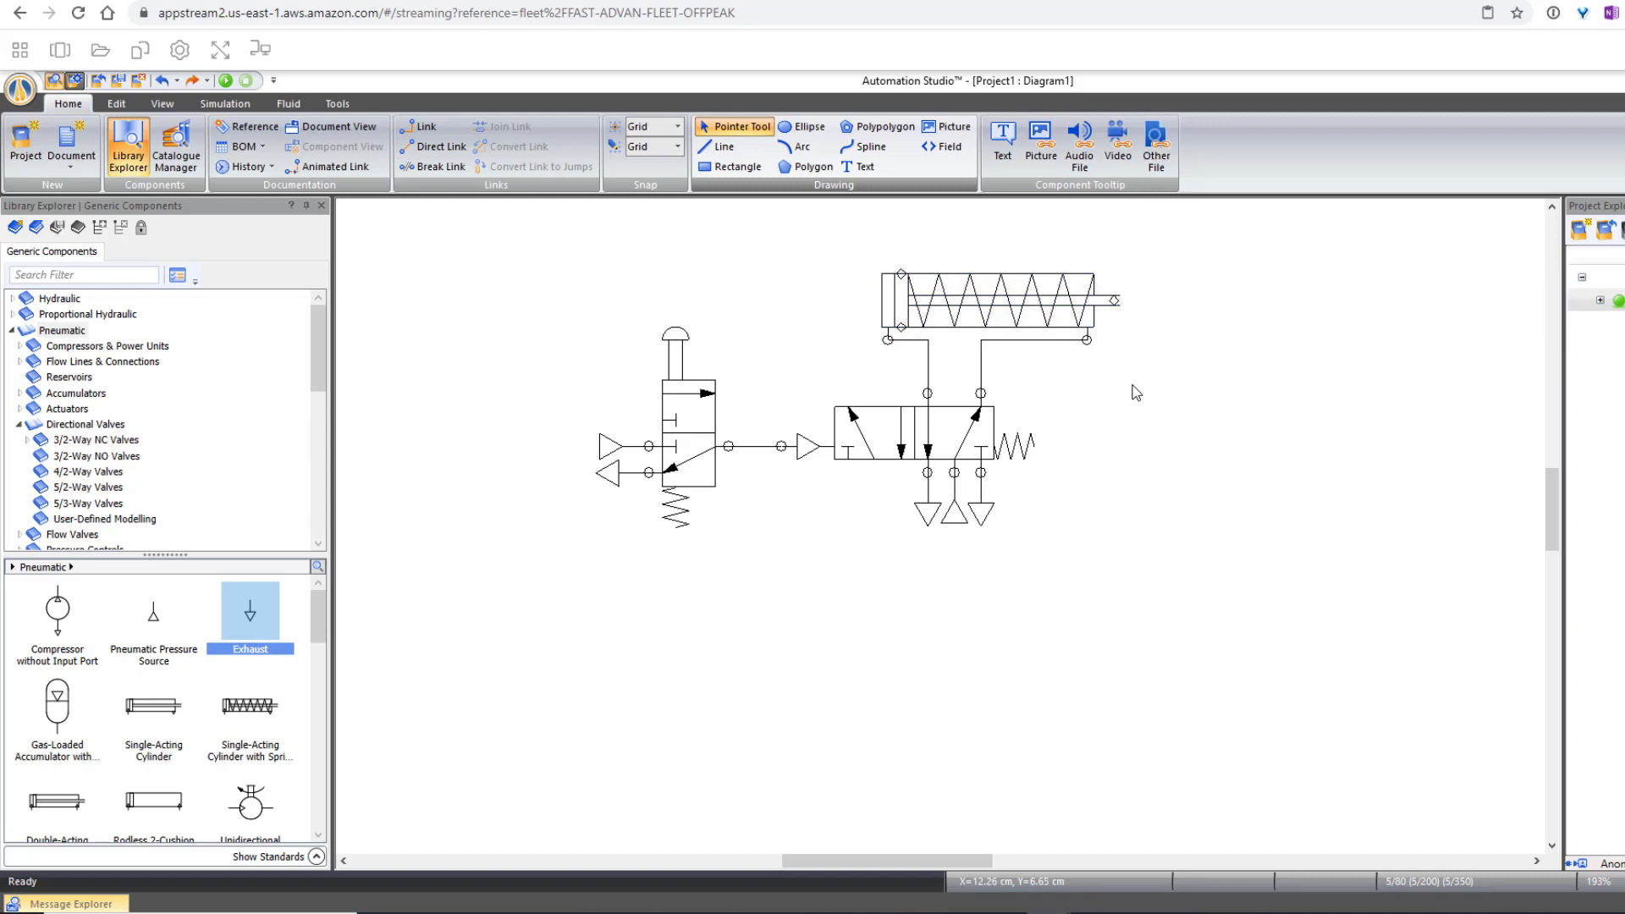
Step: Simulate the circuit, actuate the push-button valve to extend the spring-loaded cylinder, and stop the simulation
click(225, 80)
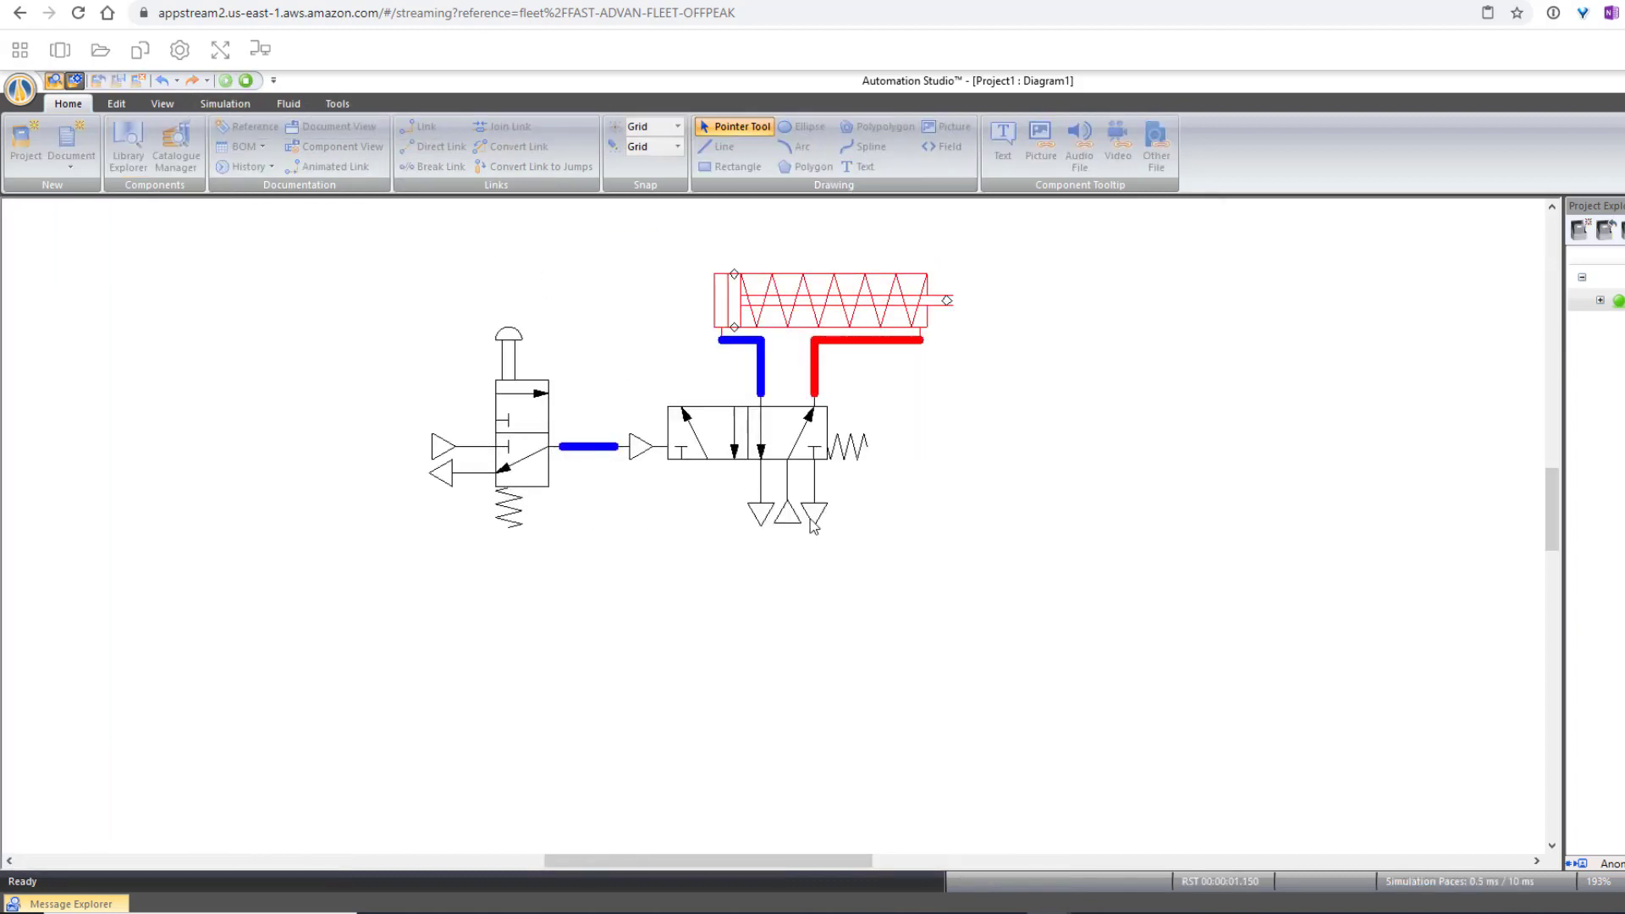
click(503, 352)
click(501, 343)
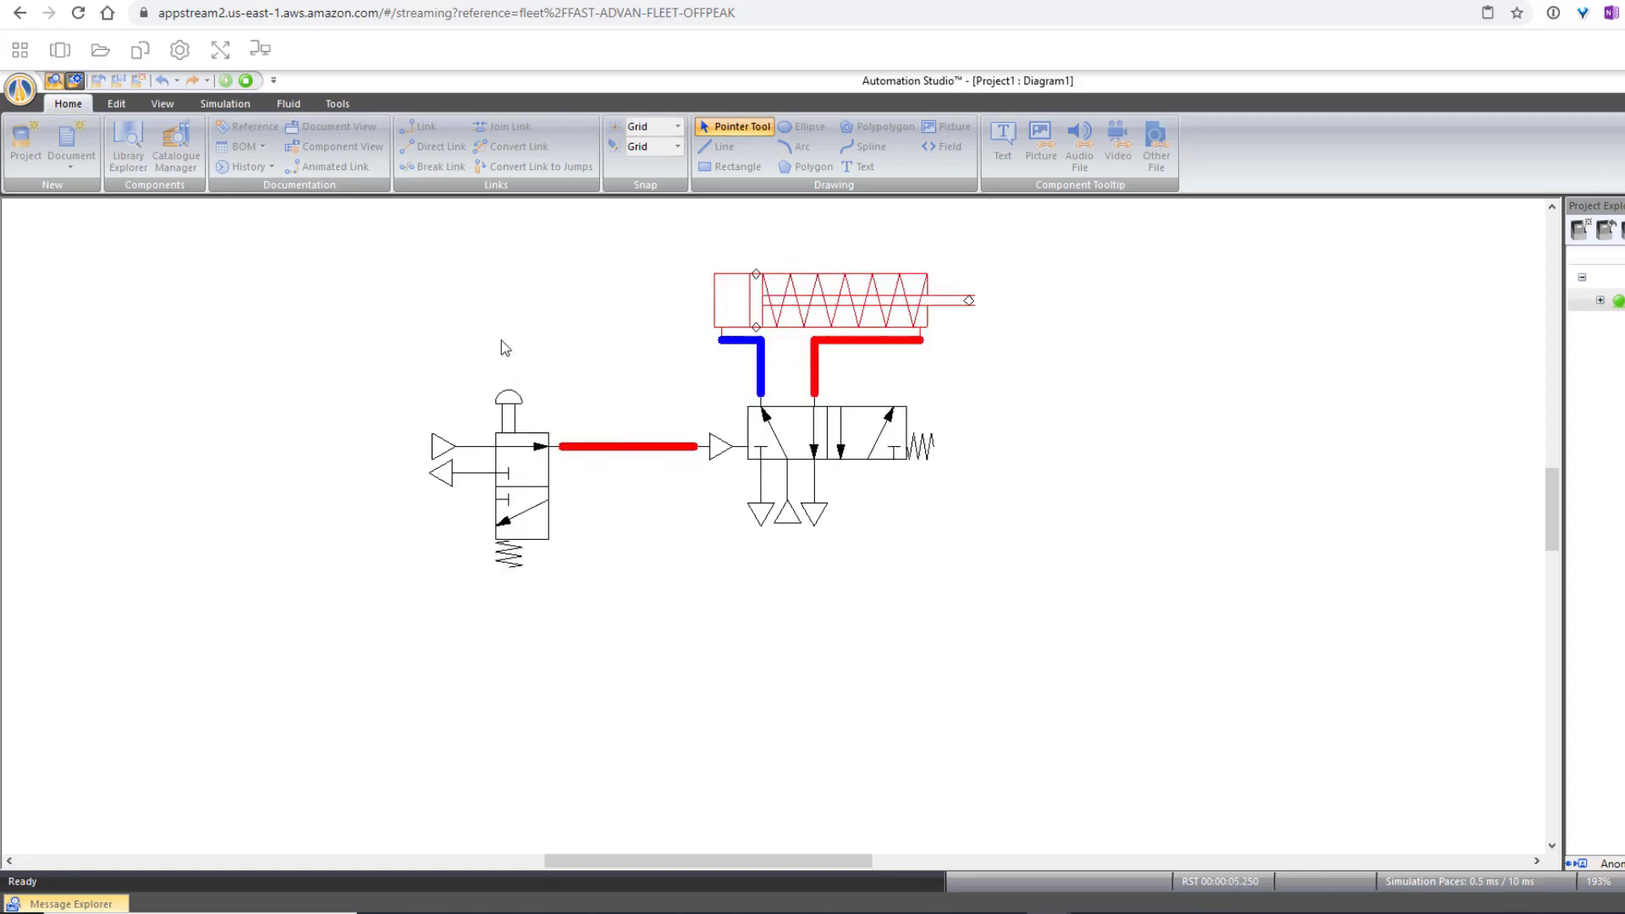
click(246, 80)
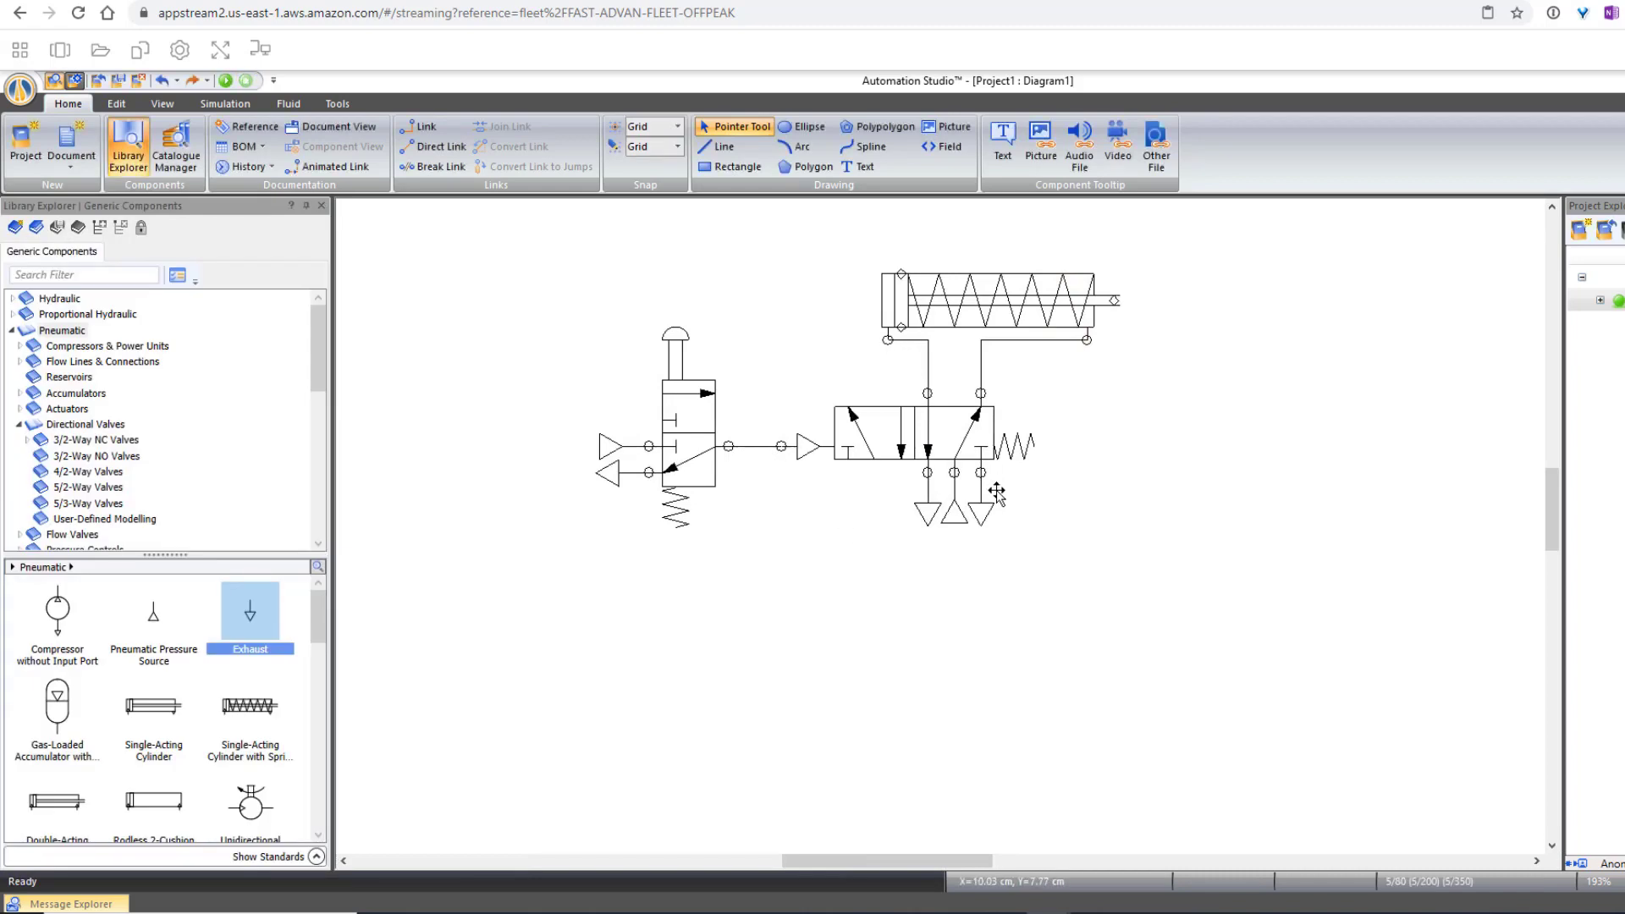
Step: Delete the 5/2-way valve and move its pressure source and two exhausts down, clear of the valve area
click(952, 441)
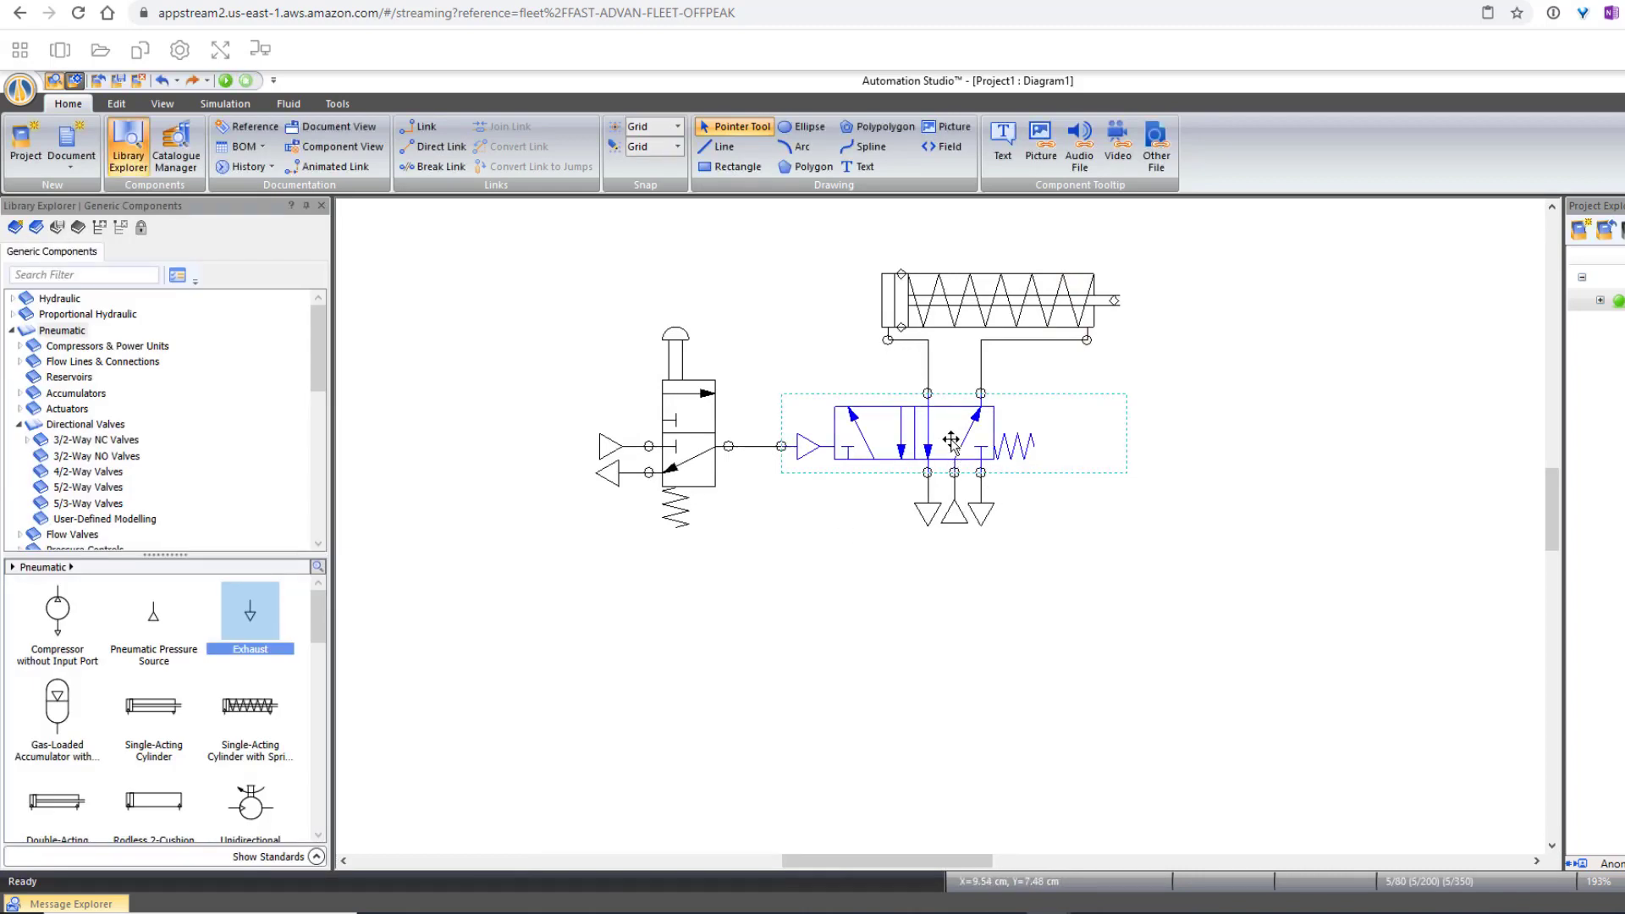
key(Delete)
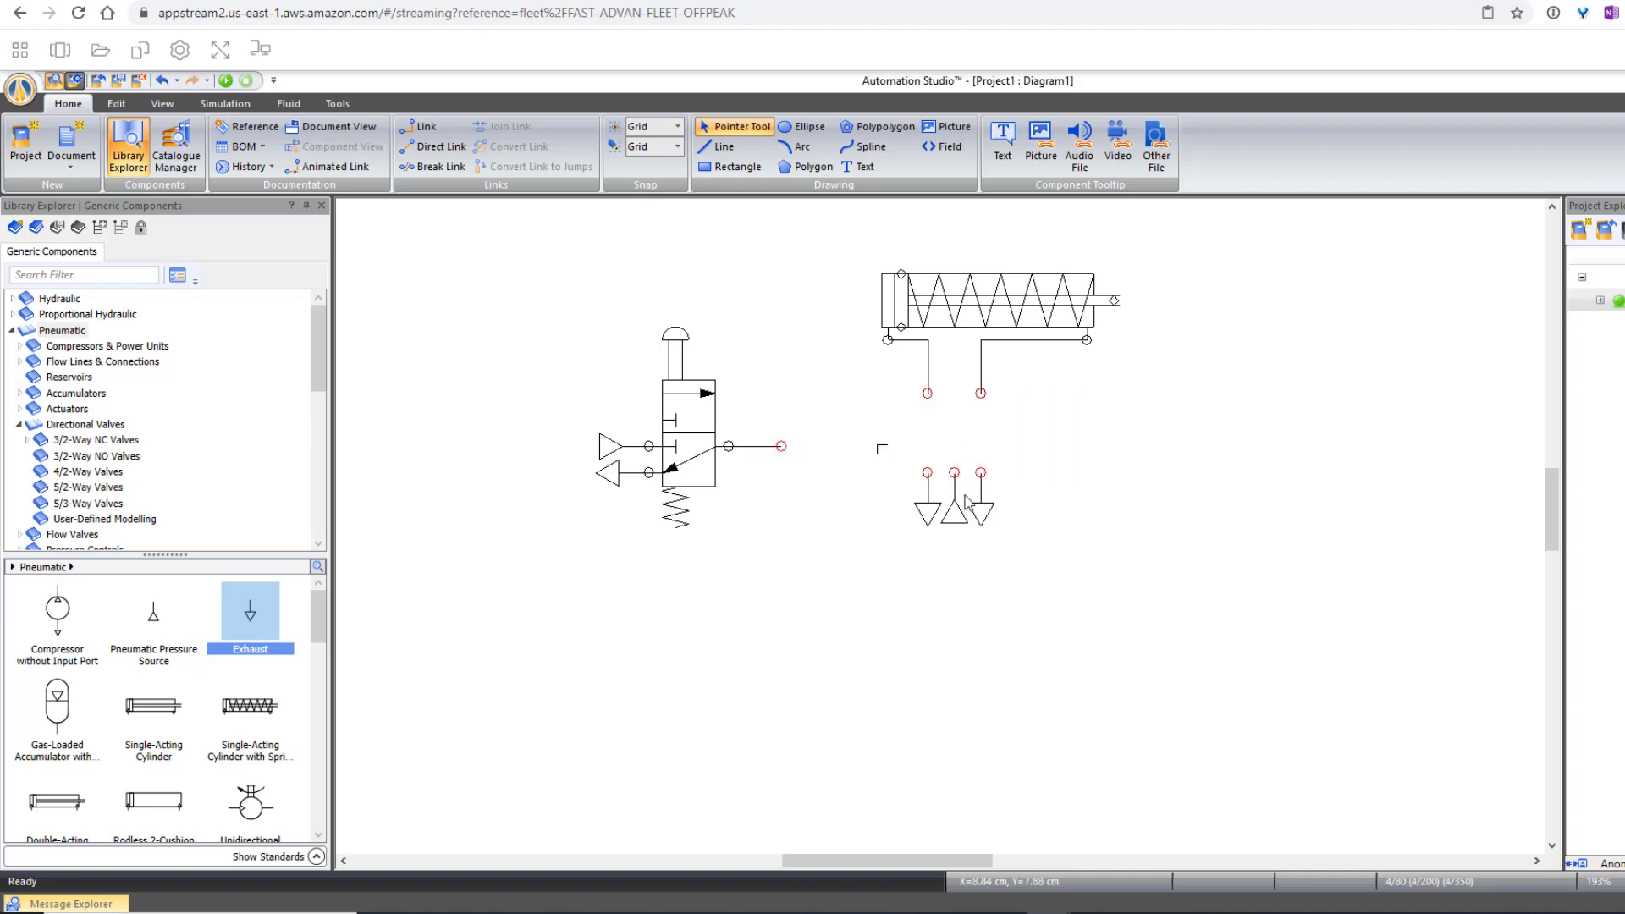
drag(876, 443, 1098, 605)
drag(981, 508, 1034, 624)
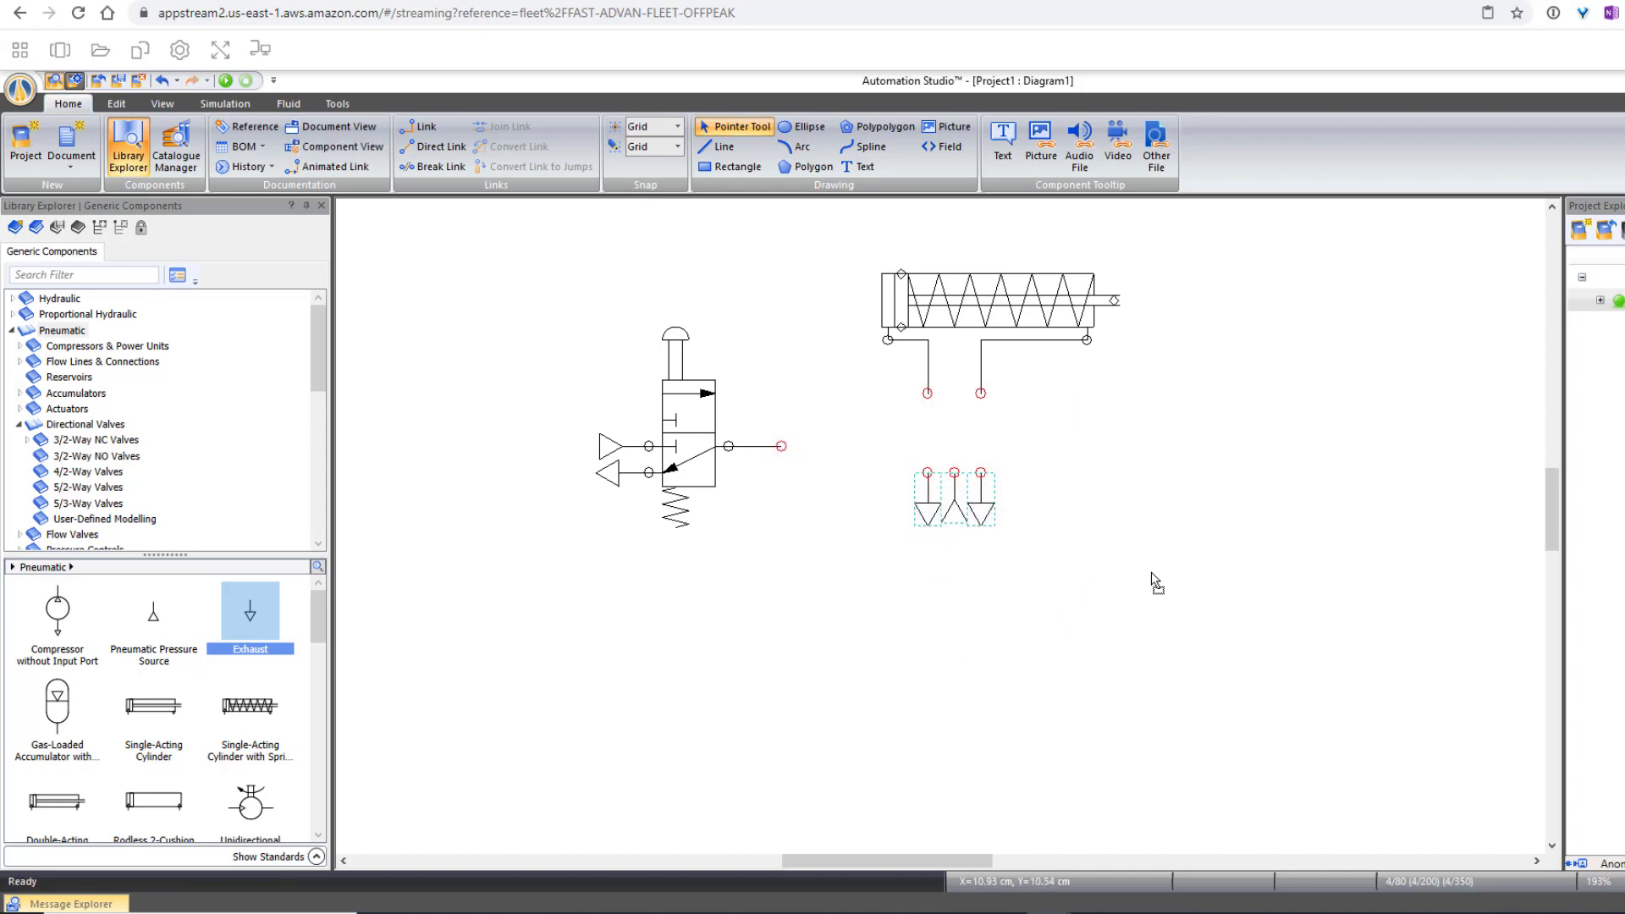
click(983, 468)
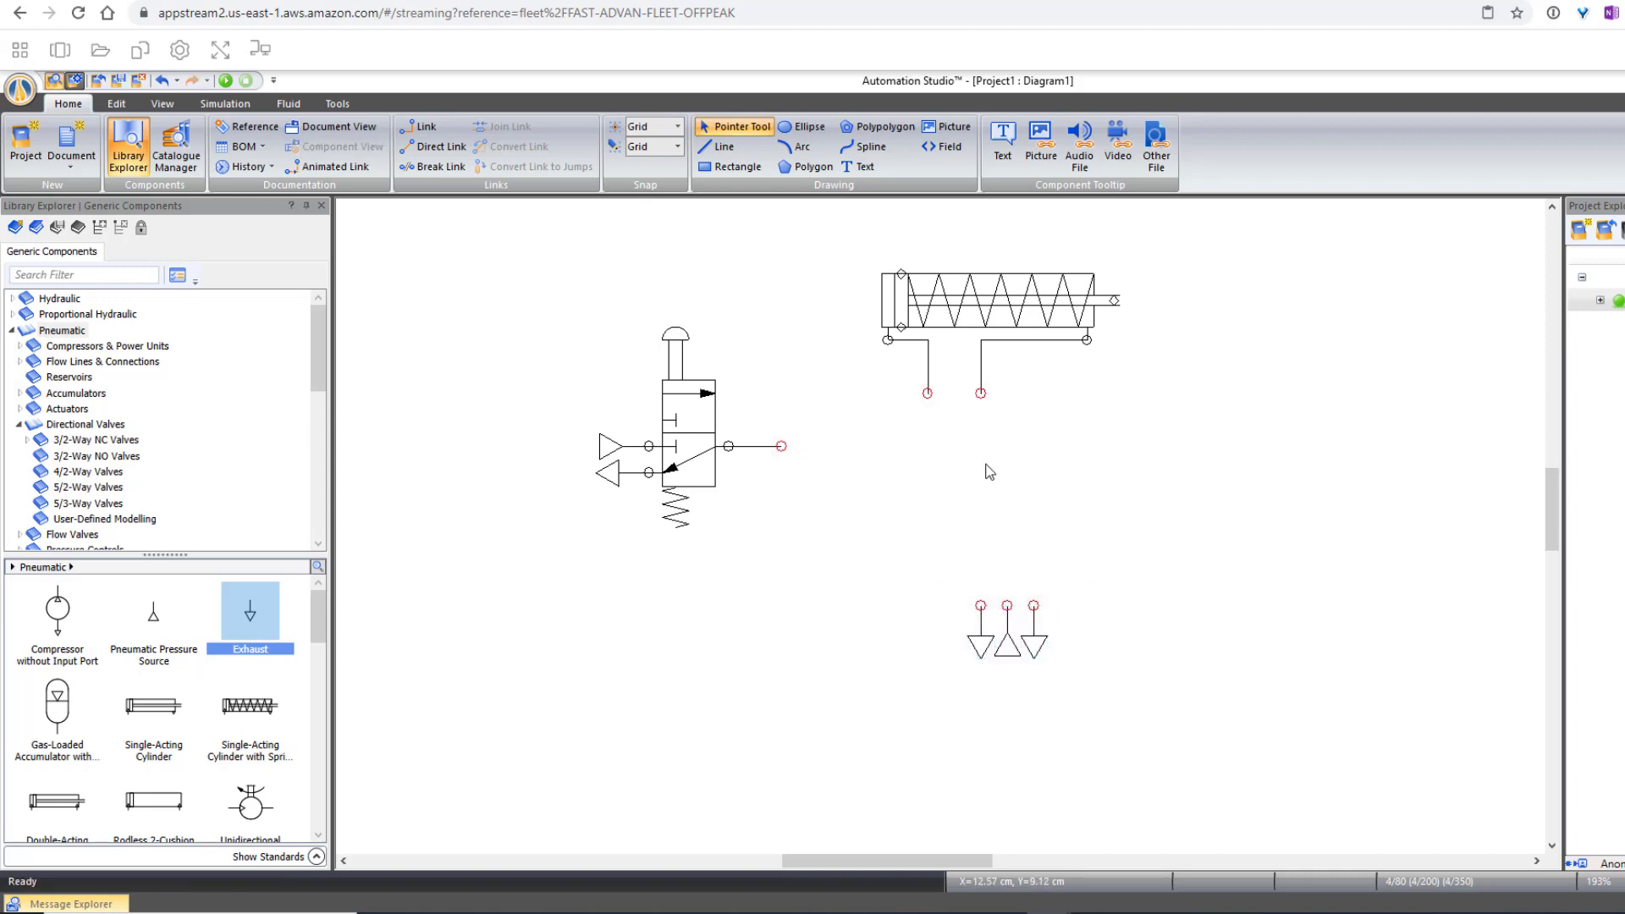
Step: Place a 3/2-Way NC Valve on the cylinder's left line, replace its solenoid with an External Pneumatic Pilot command and save the changes
click(72, 442)
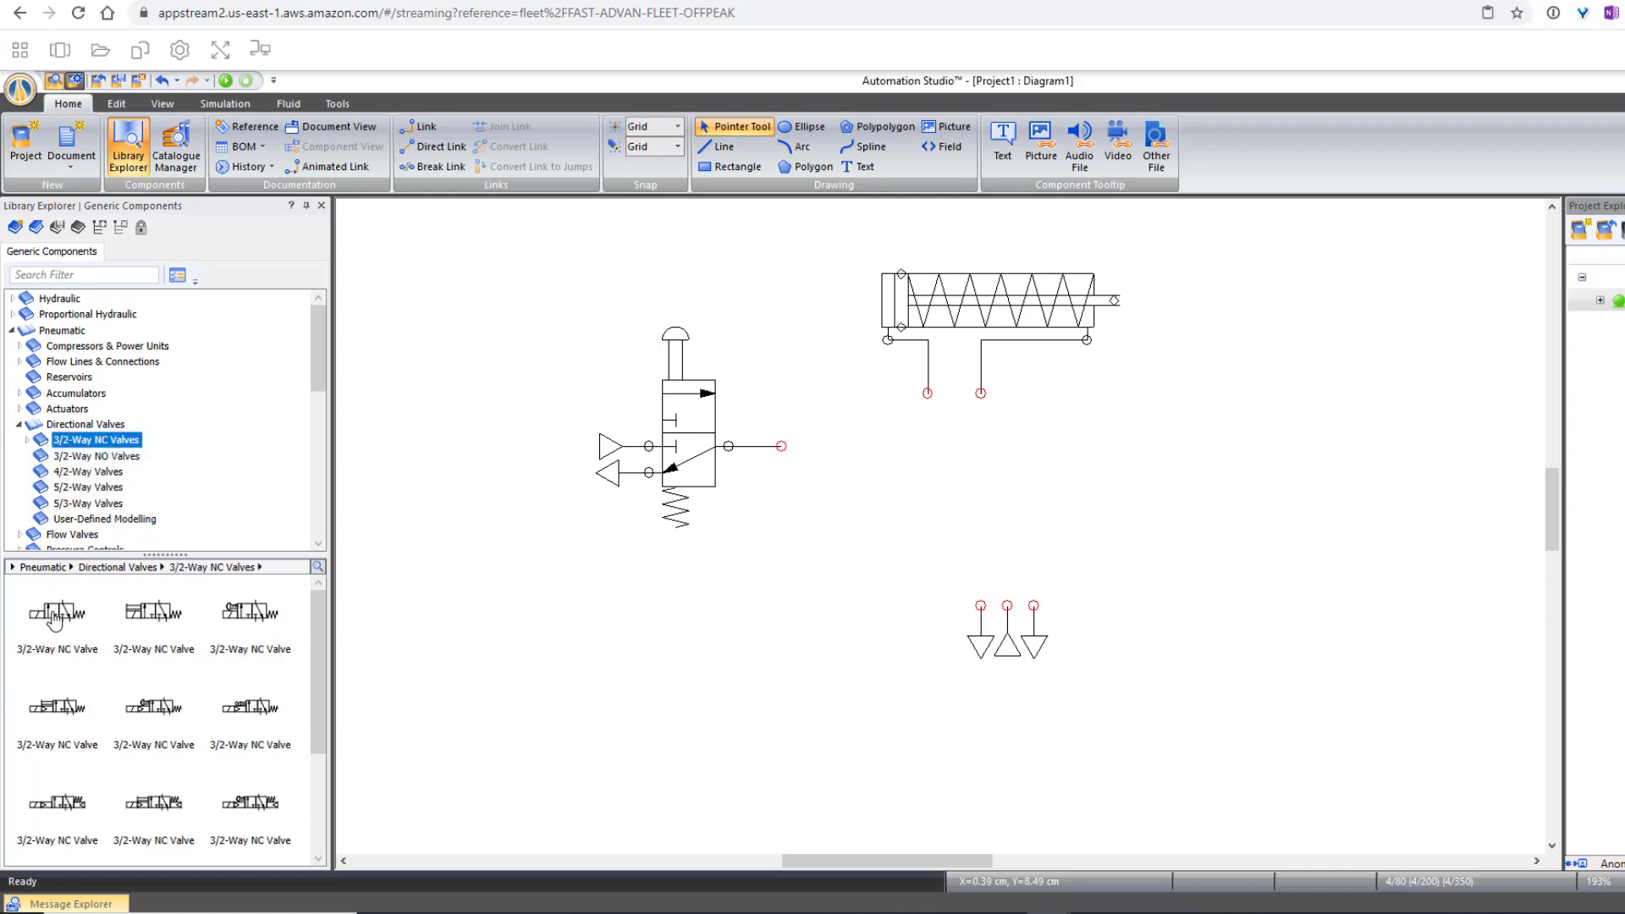
drag(54, 620, 928, 428)
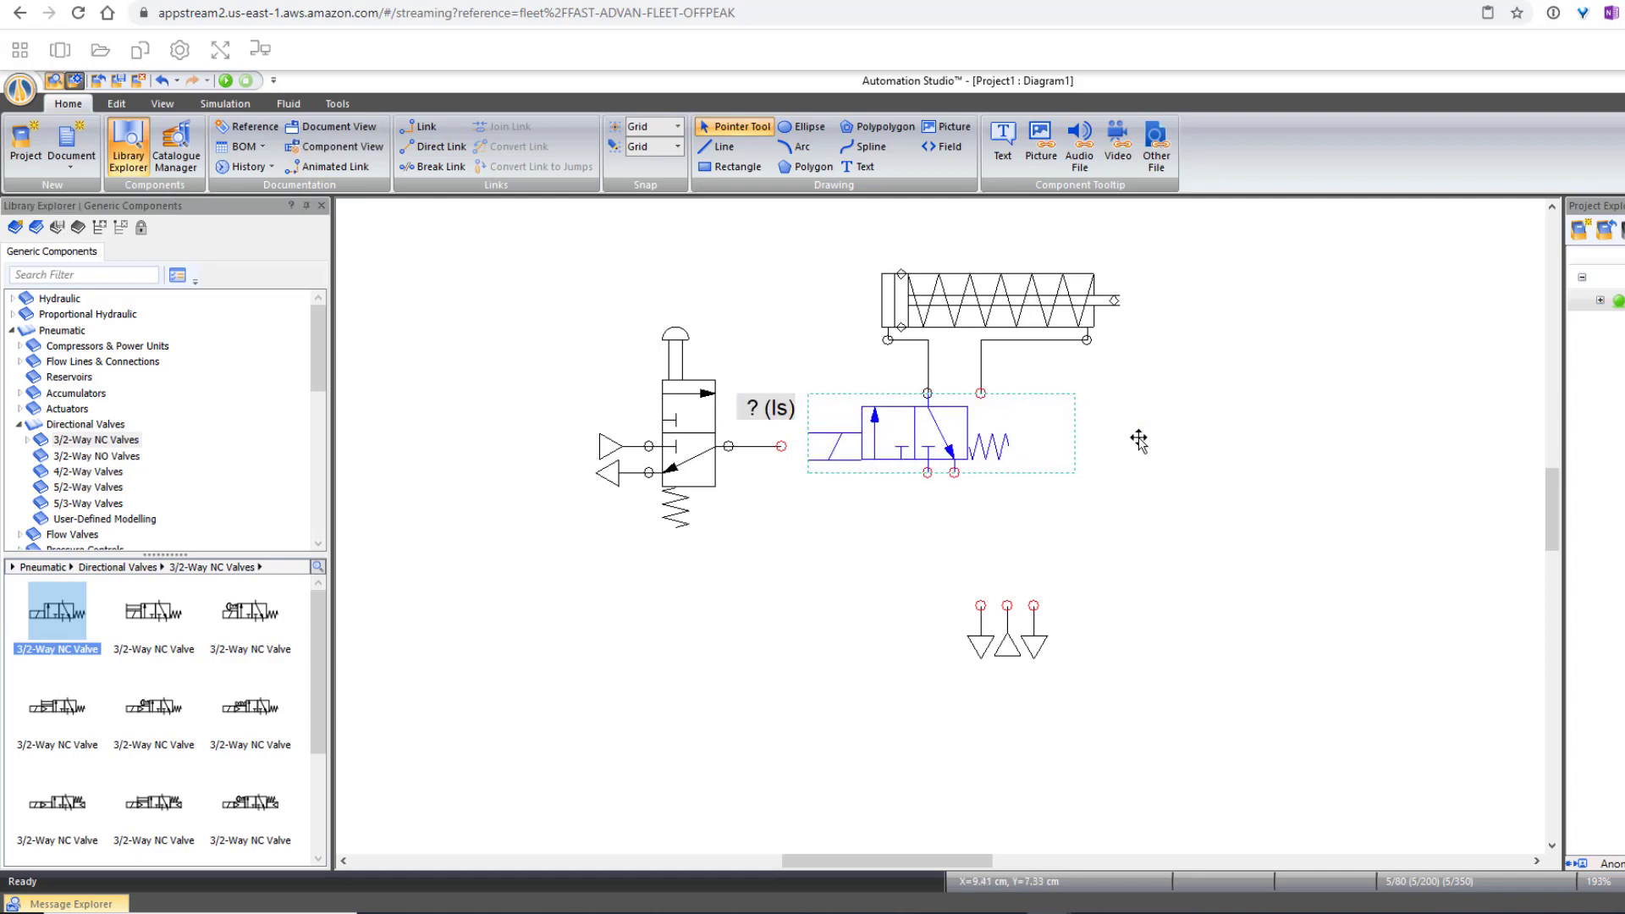
click(919, 429)
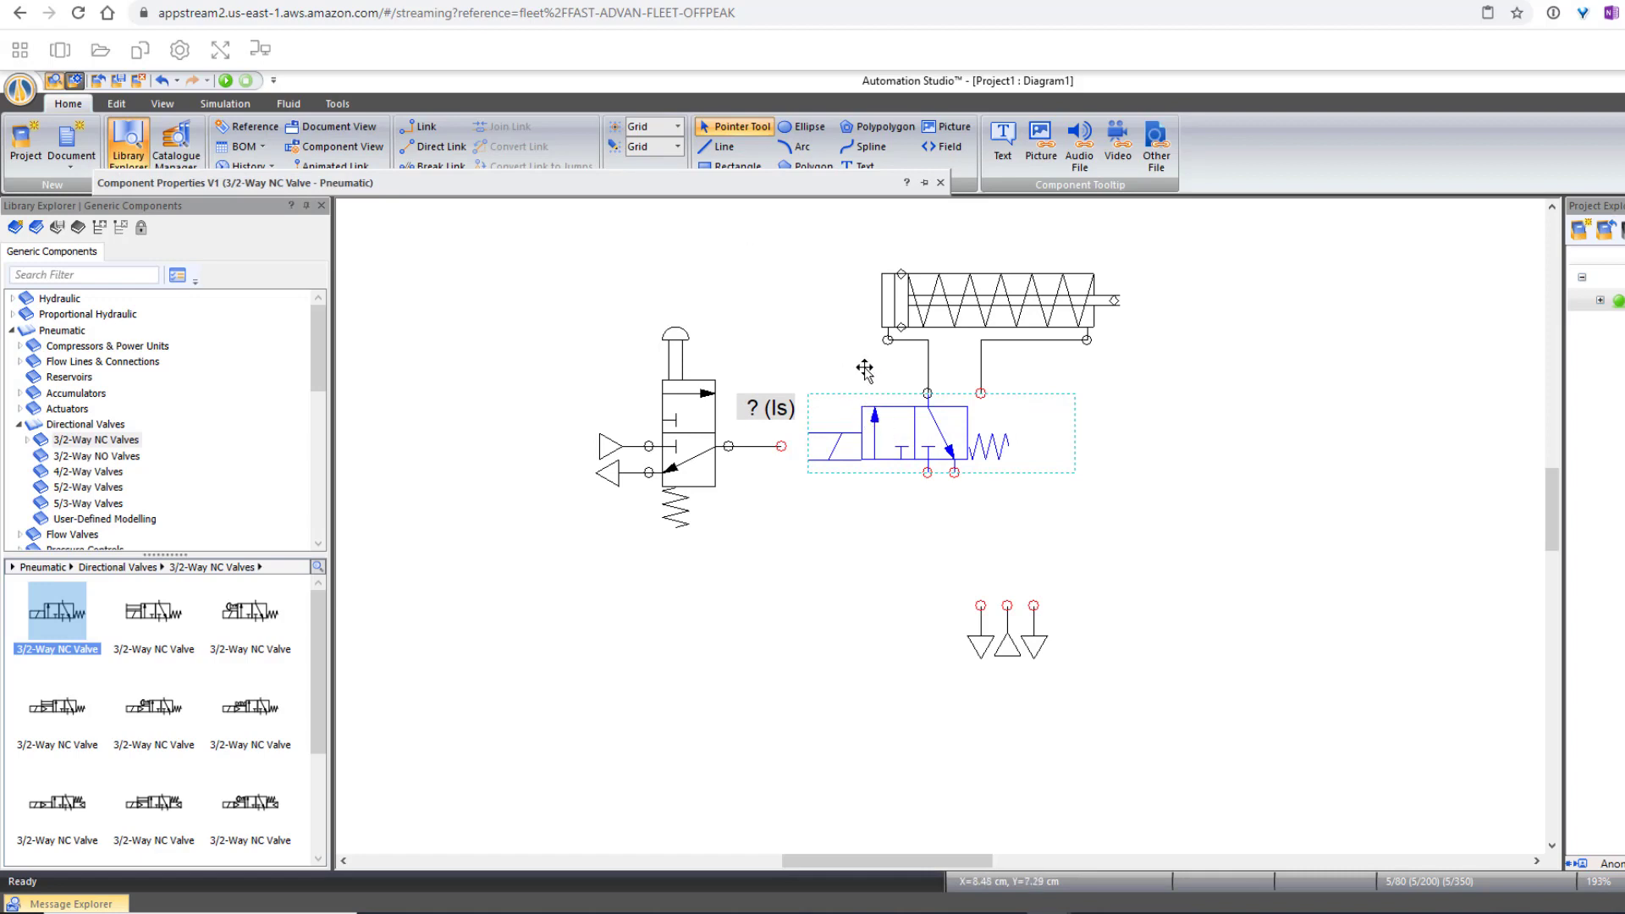
mouse_move(778, 188)
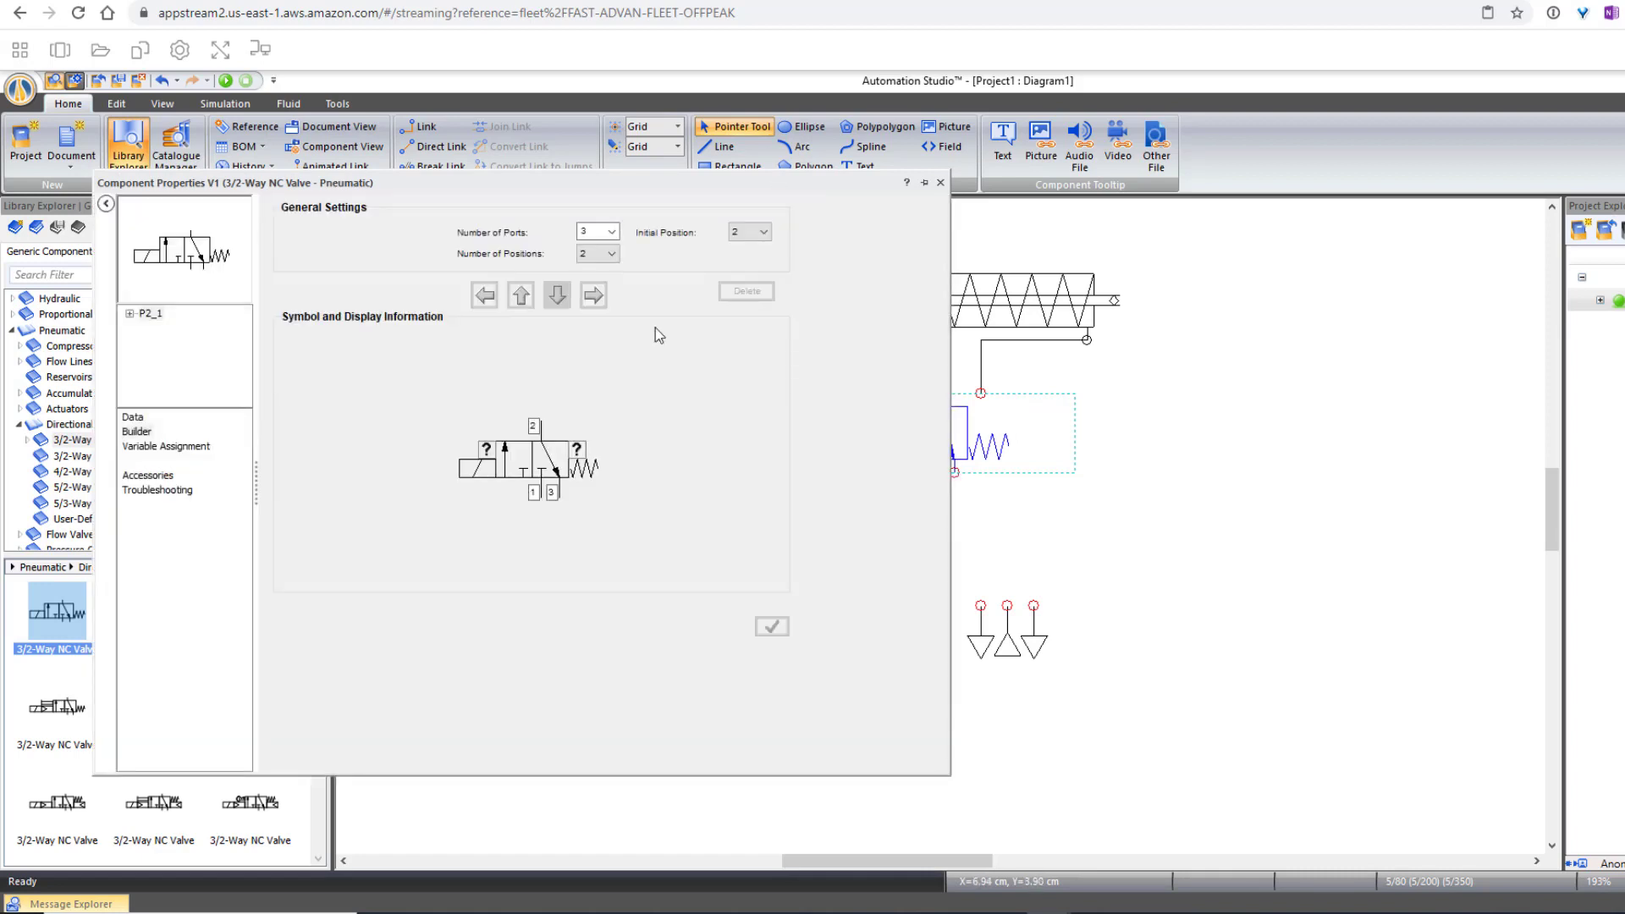
click(479, 477)
scroll(245, 500, down, 2)
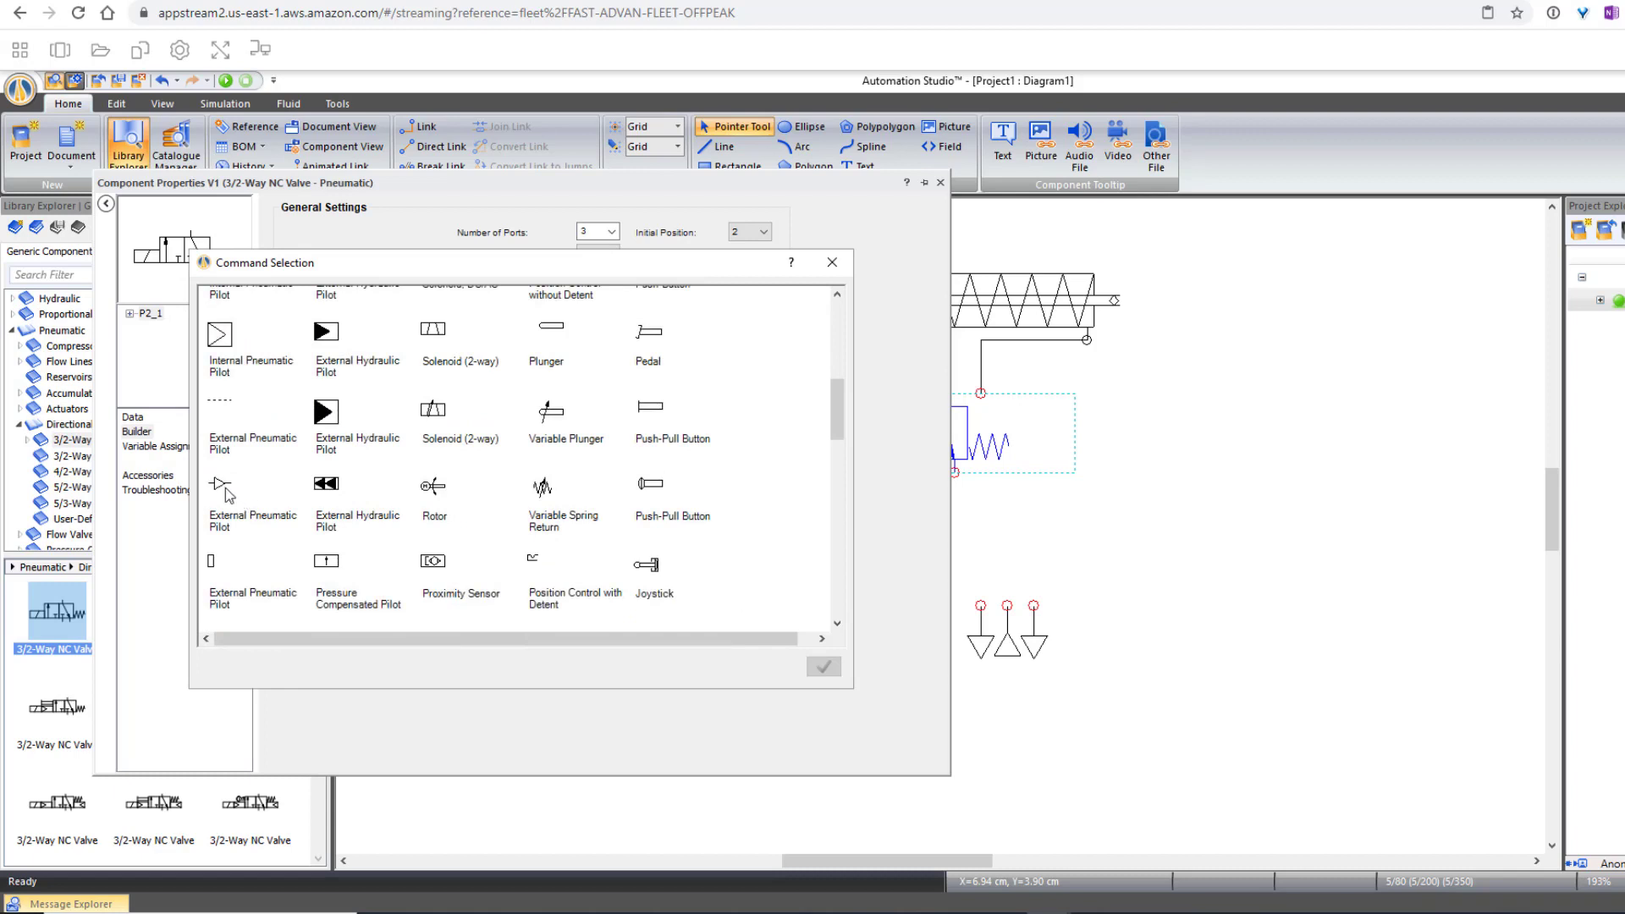
double_click(224, 487)
click(669, 517)
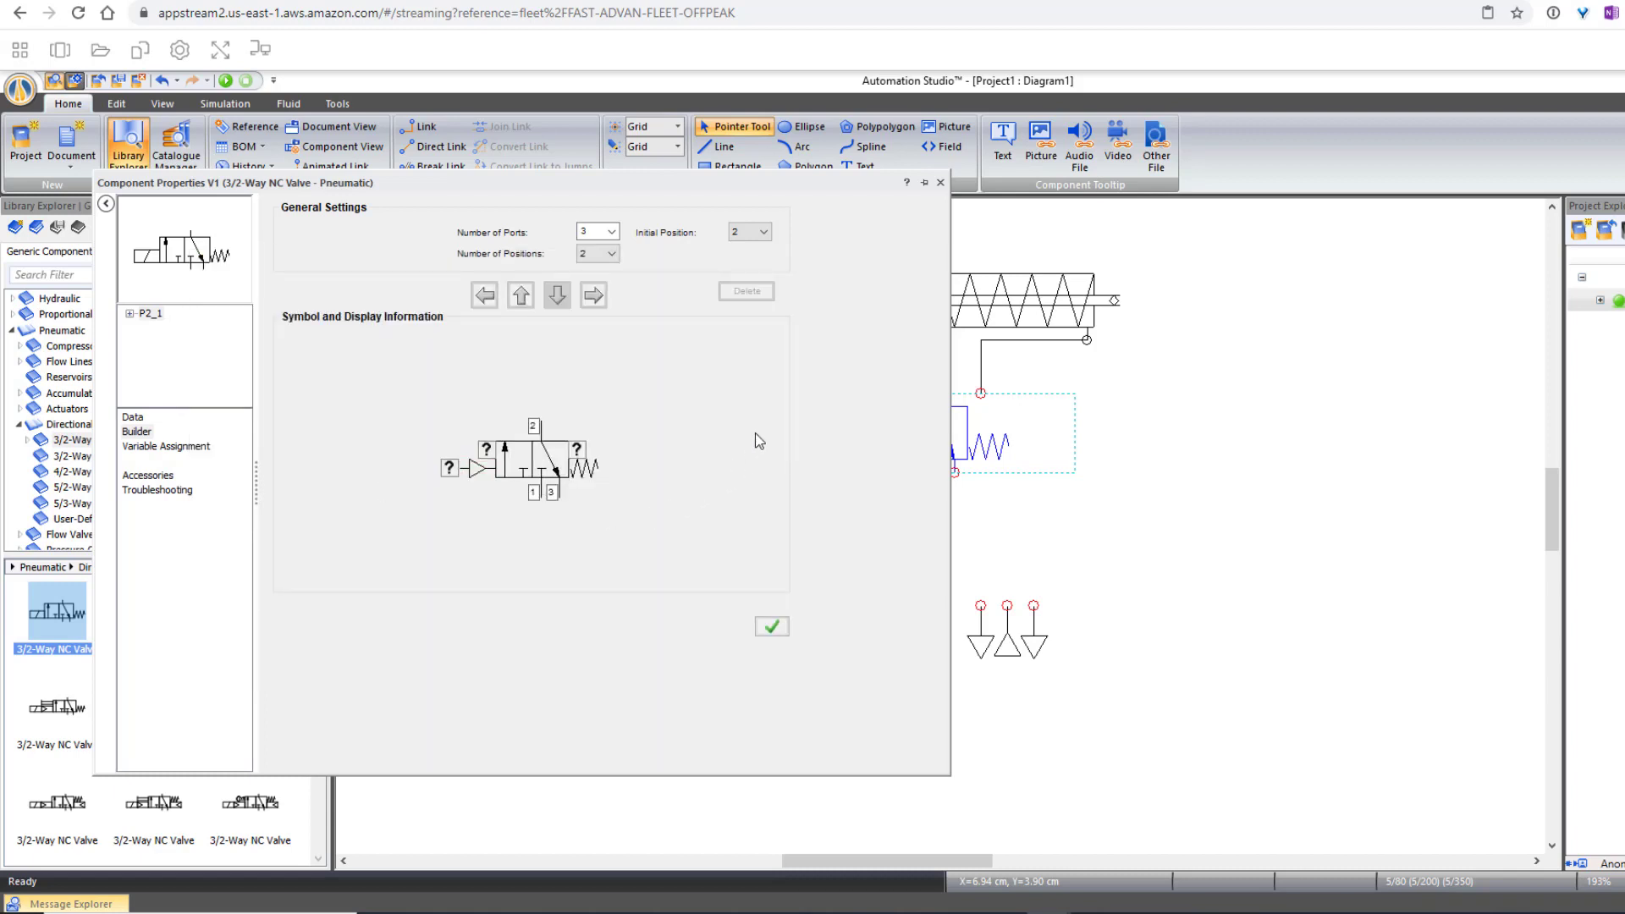
click(940, 182)
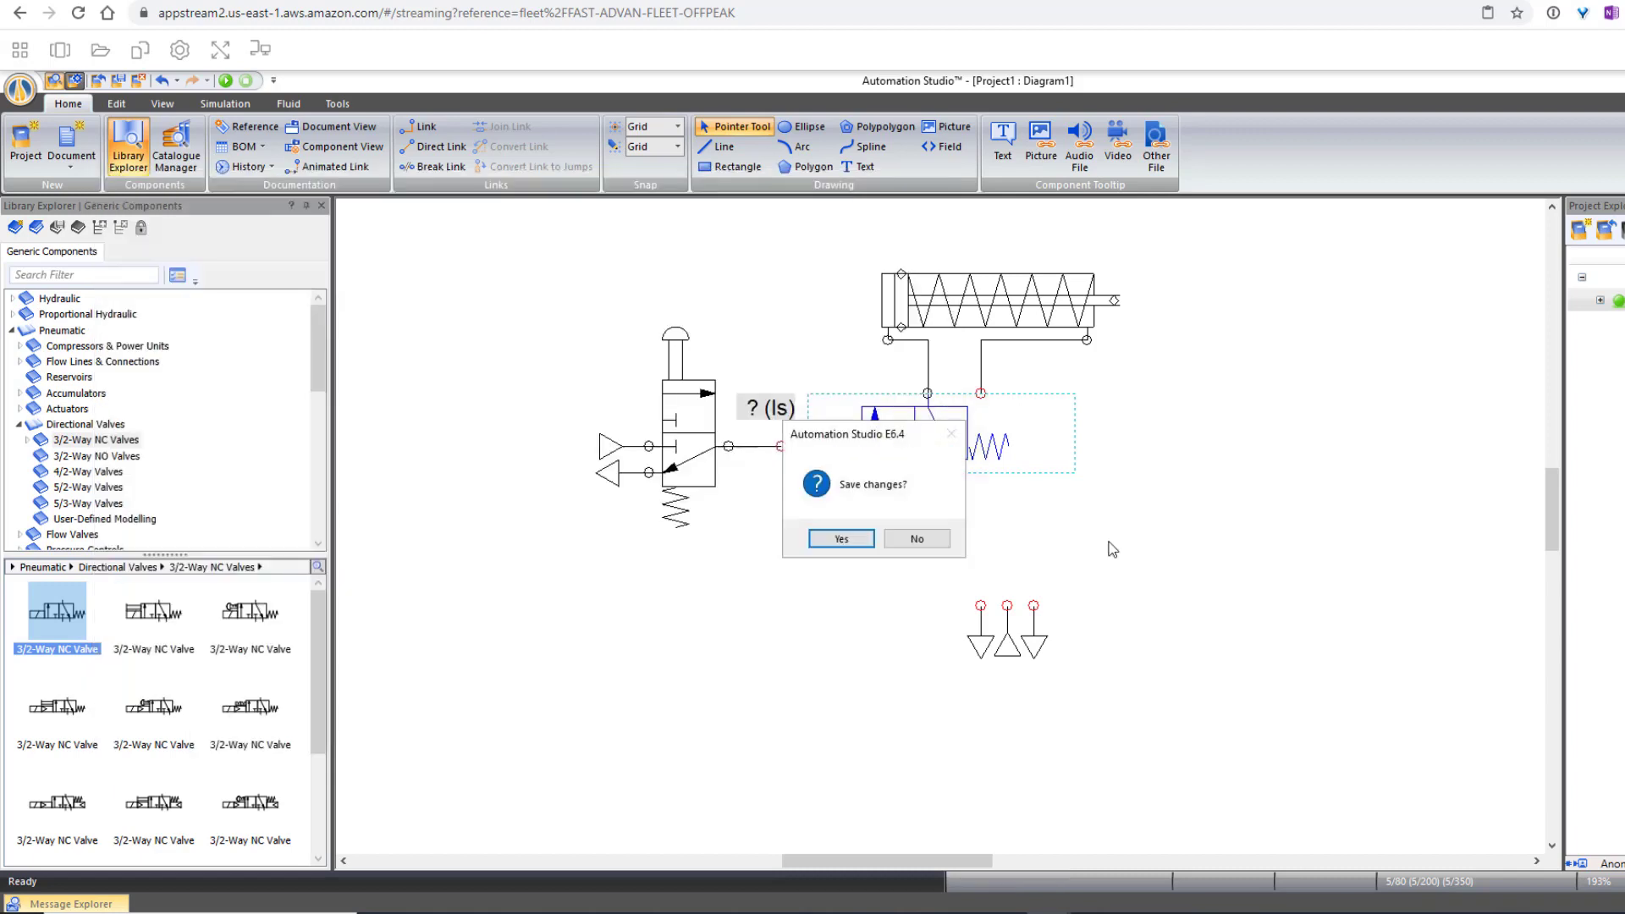
click(841, 538)
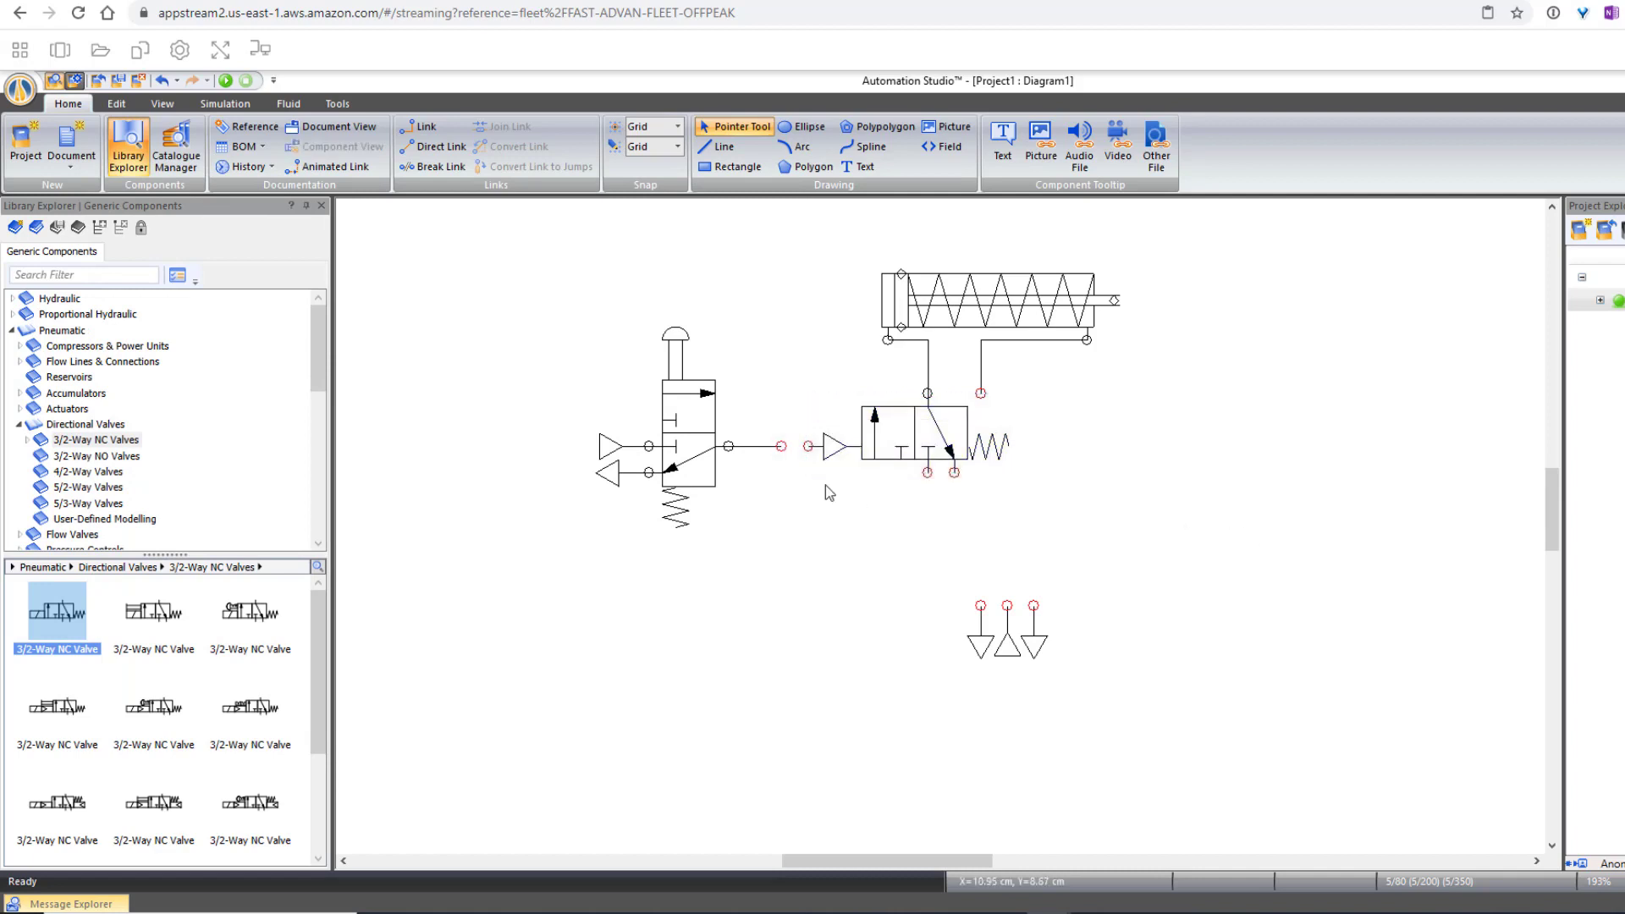
Step: Connect the push-button valve's output to the 3/2-way valve's pilot and delete the loose line from the cylinder's right port
drag(781, 453, 809, 447)
click(990, 499)
click(1006, 340)
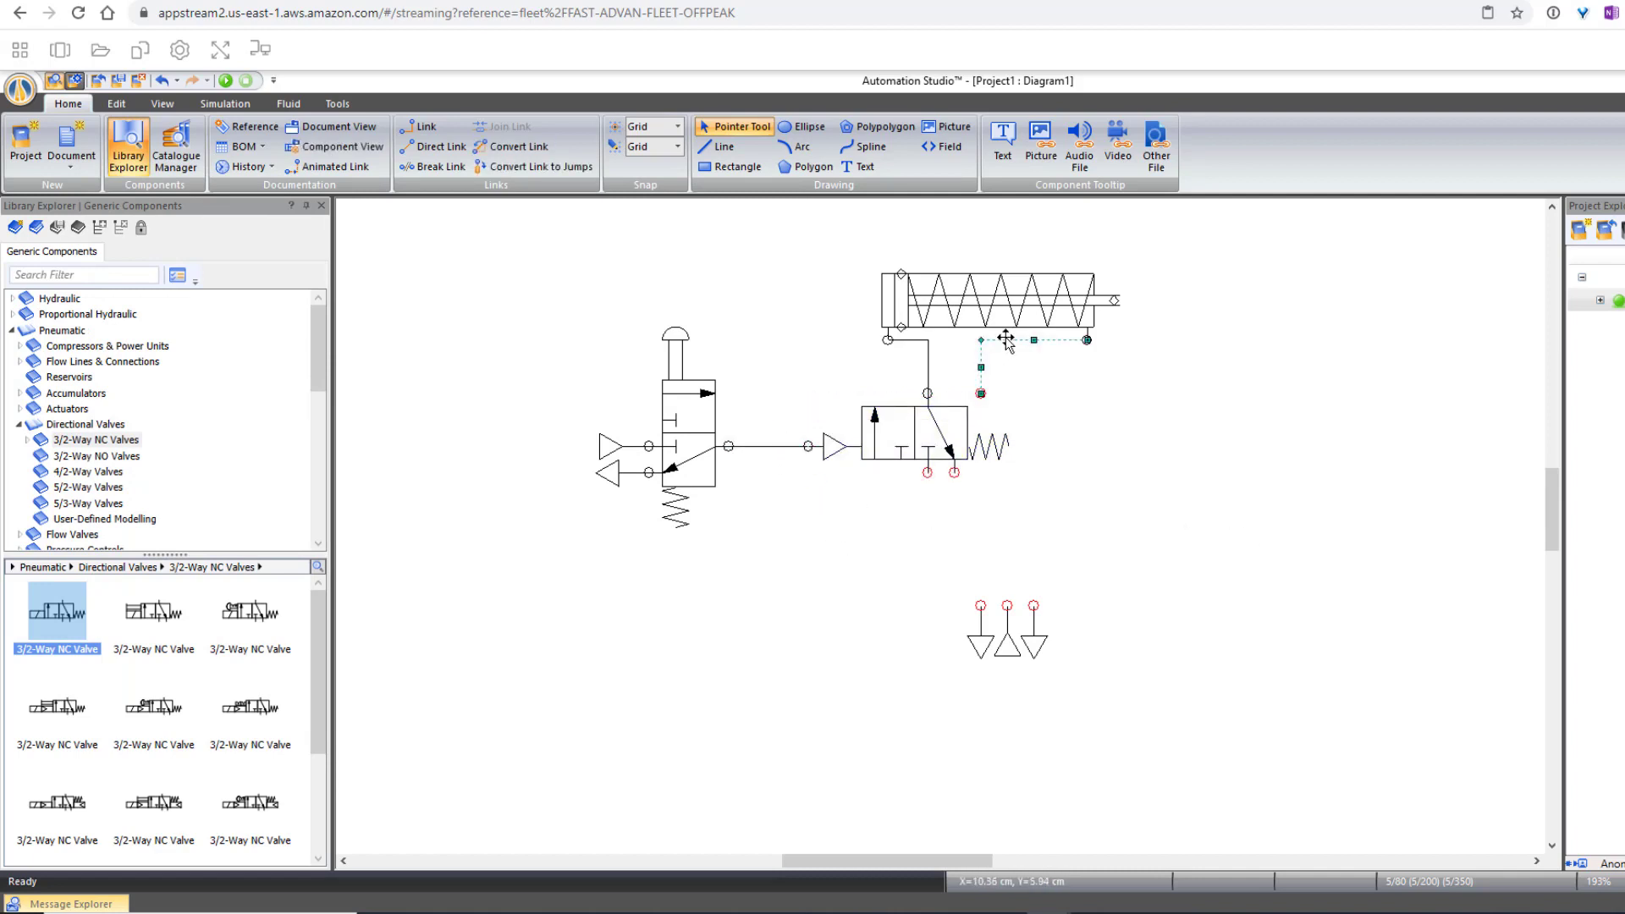
key(Delete)
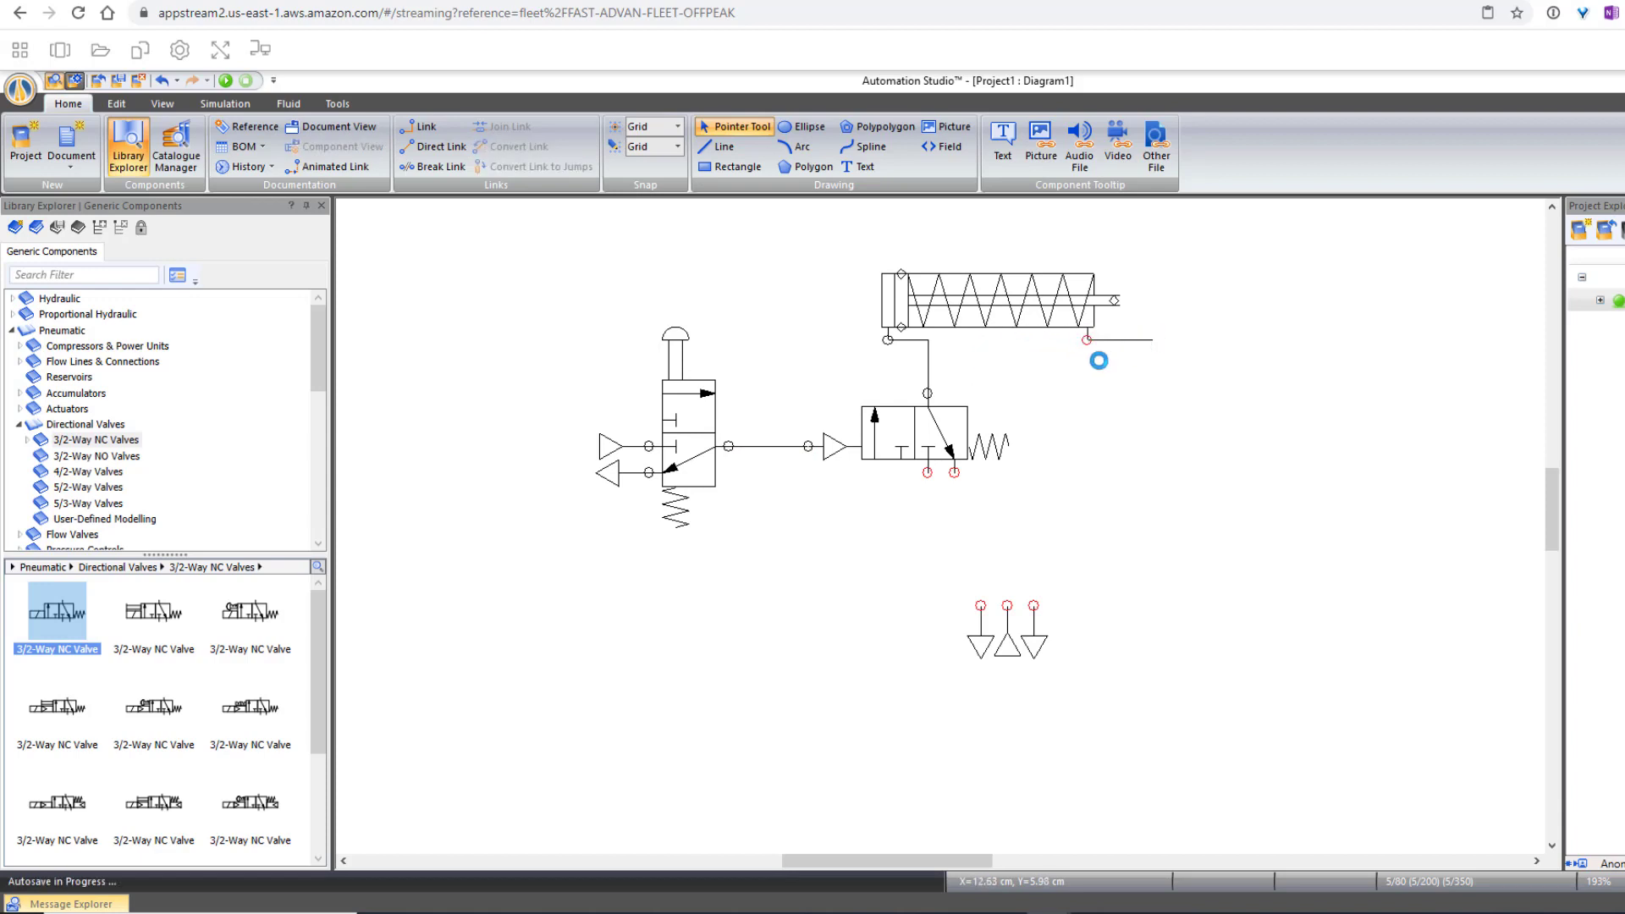
Step: Try the arrow port symbol on the double-acting cylinder, restore the plain port symbol and save the component properties
double_click(1063, 317)
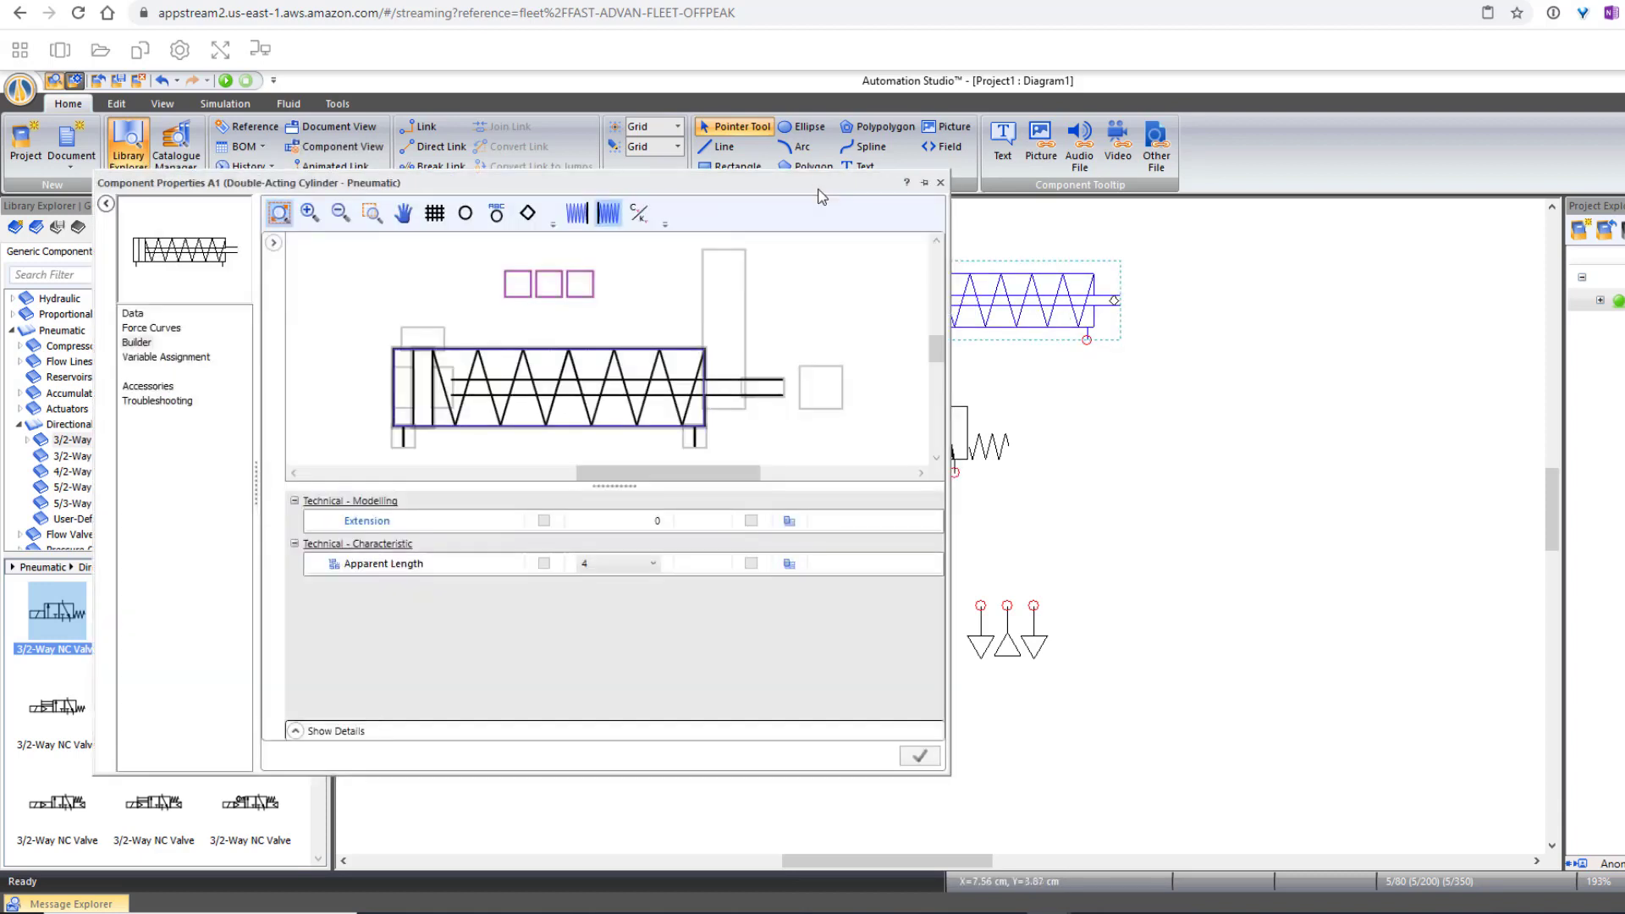
double_click(694, 442)
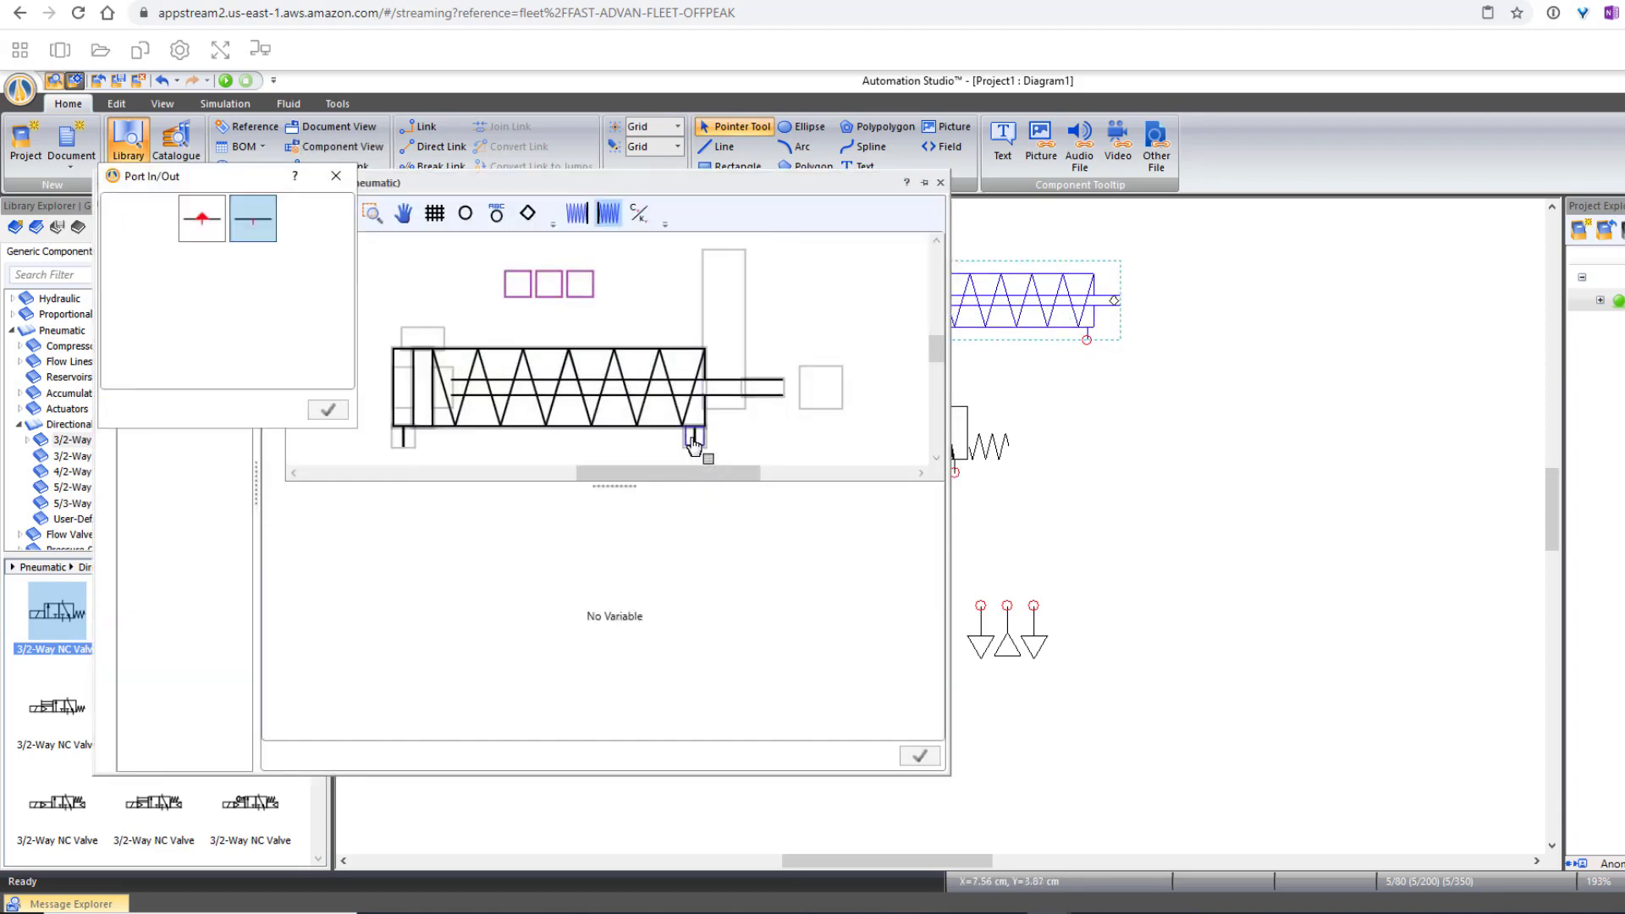
click(203, 223)
click(334, 409)
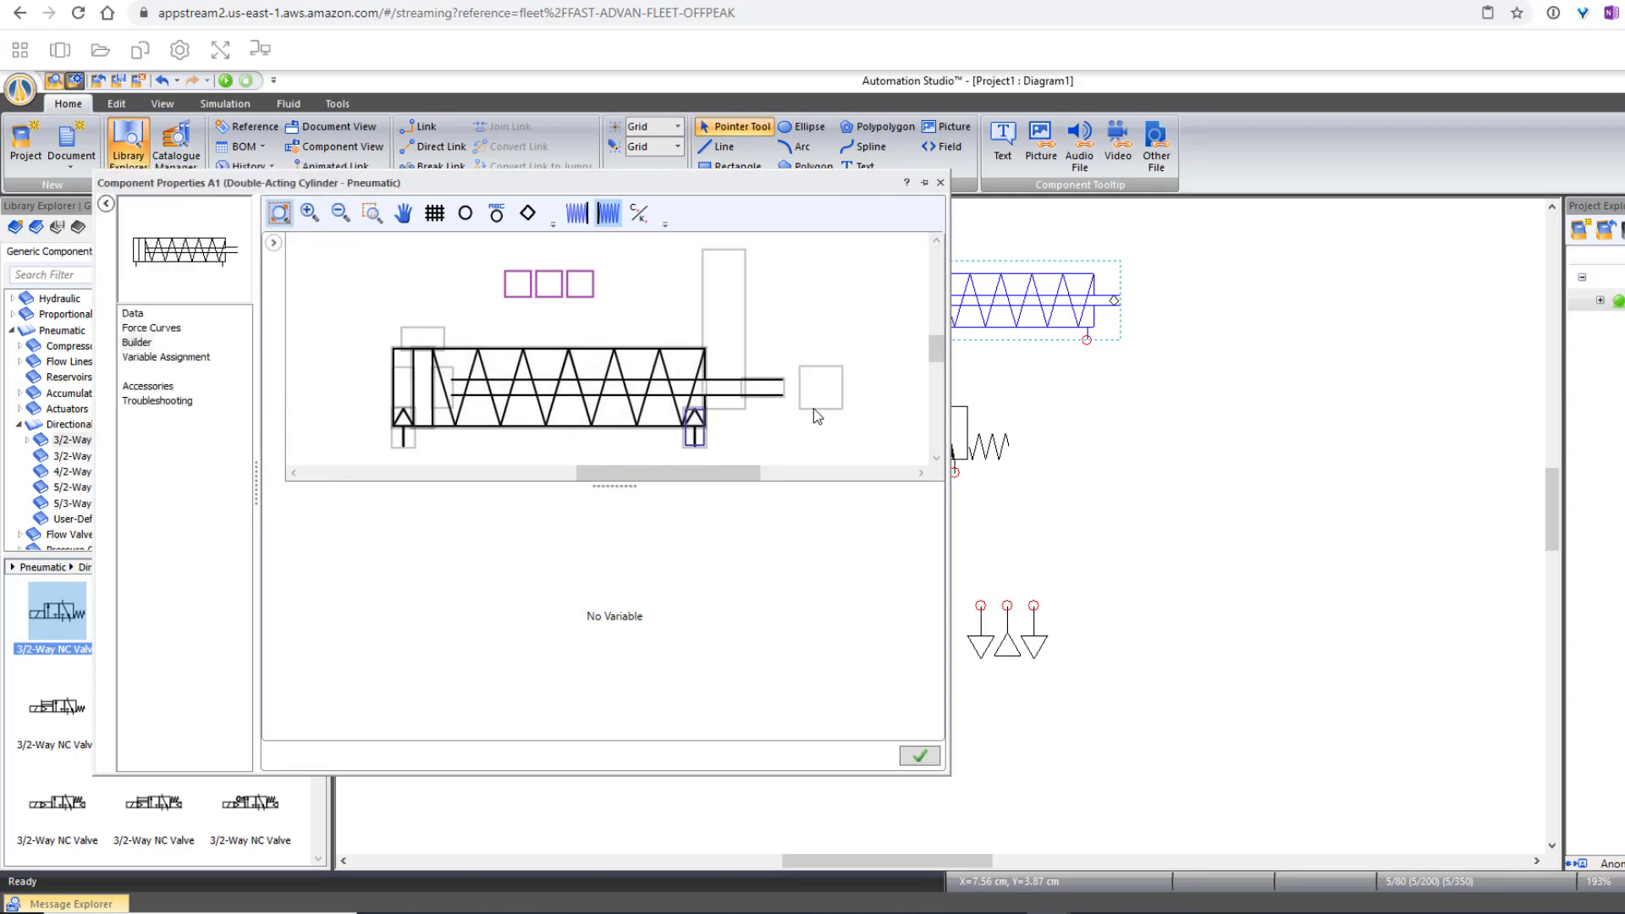
click(692, 442)
double_click(695, 441)
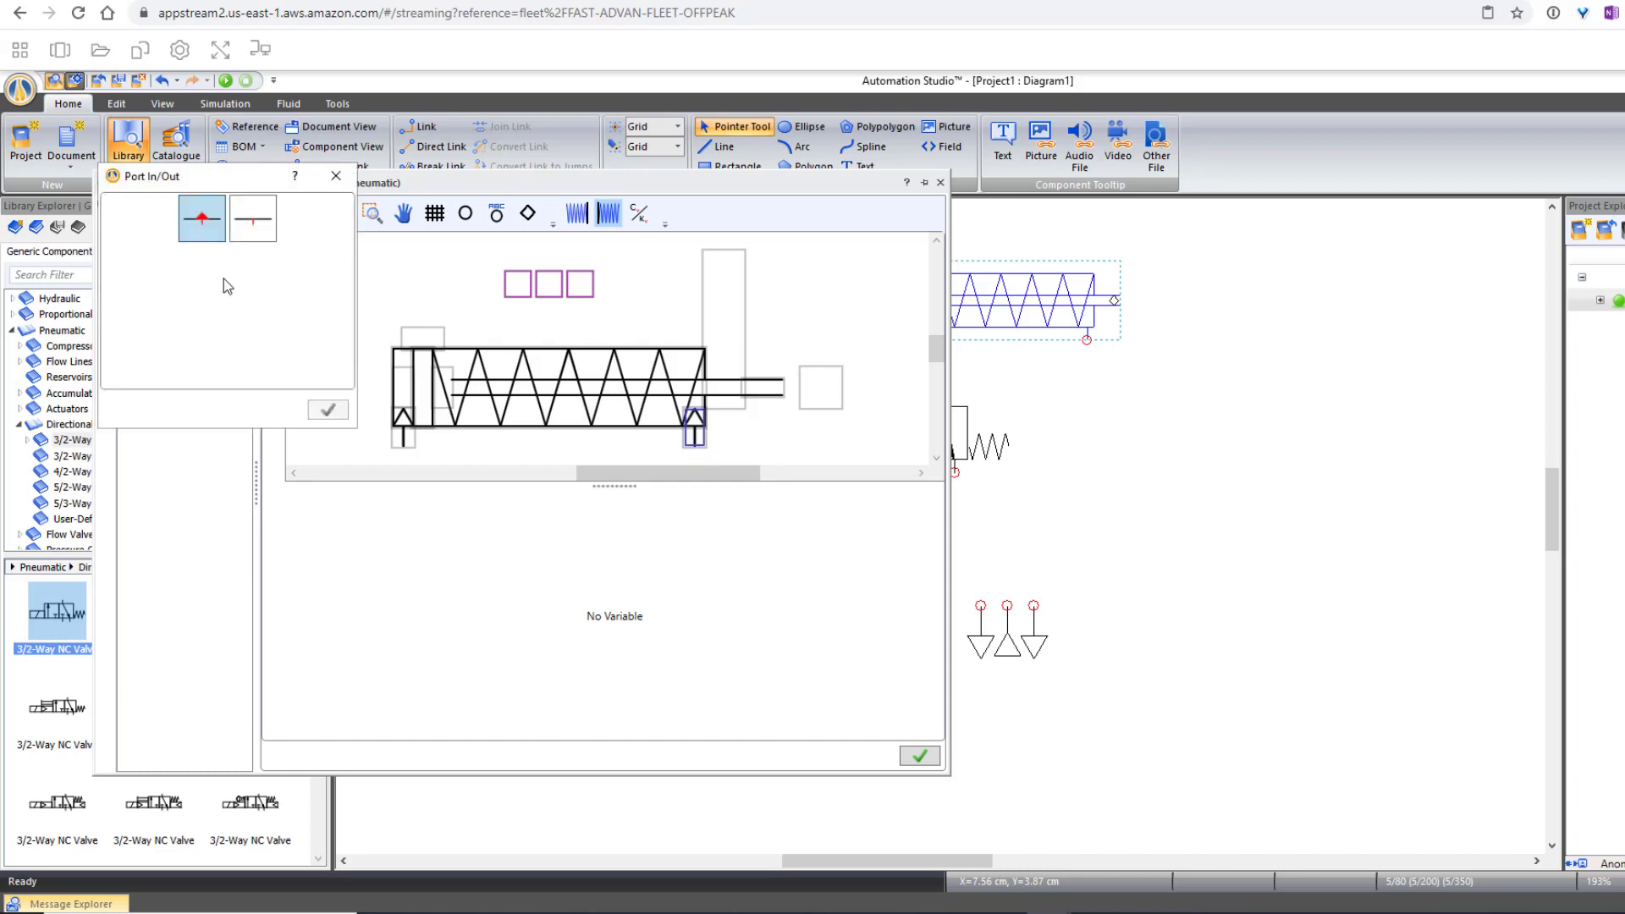
click(250, 234)
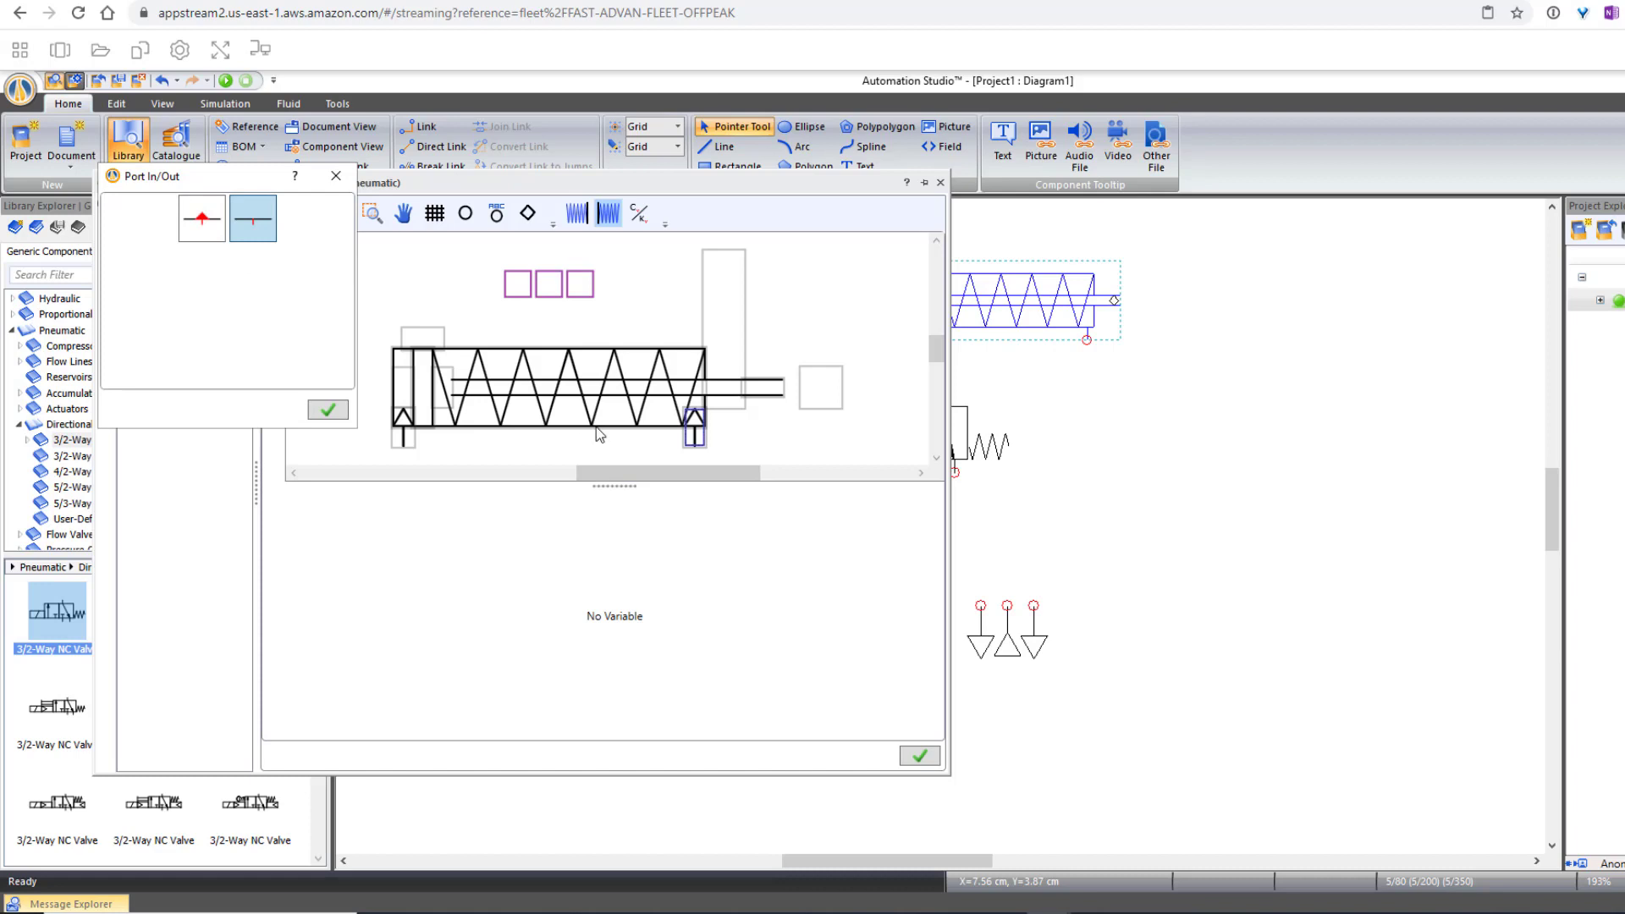
click(327, 411)
click(940, 183)
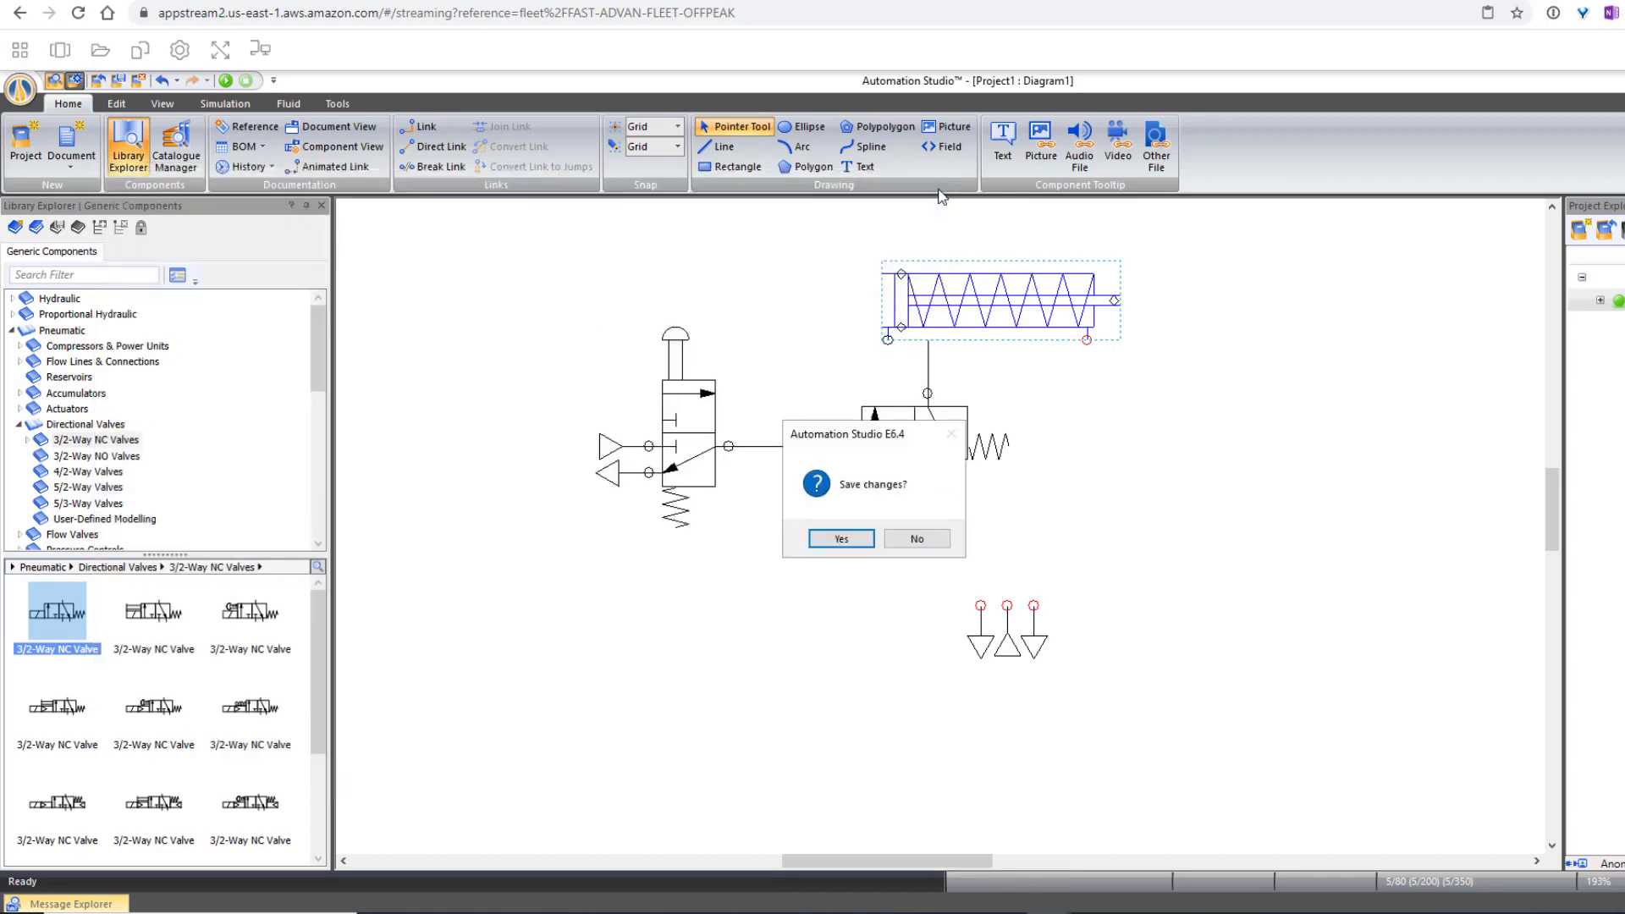
key(Return)
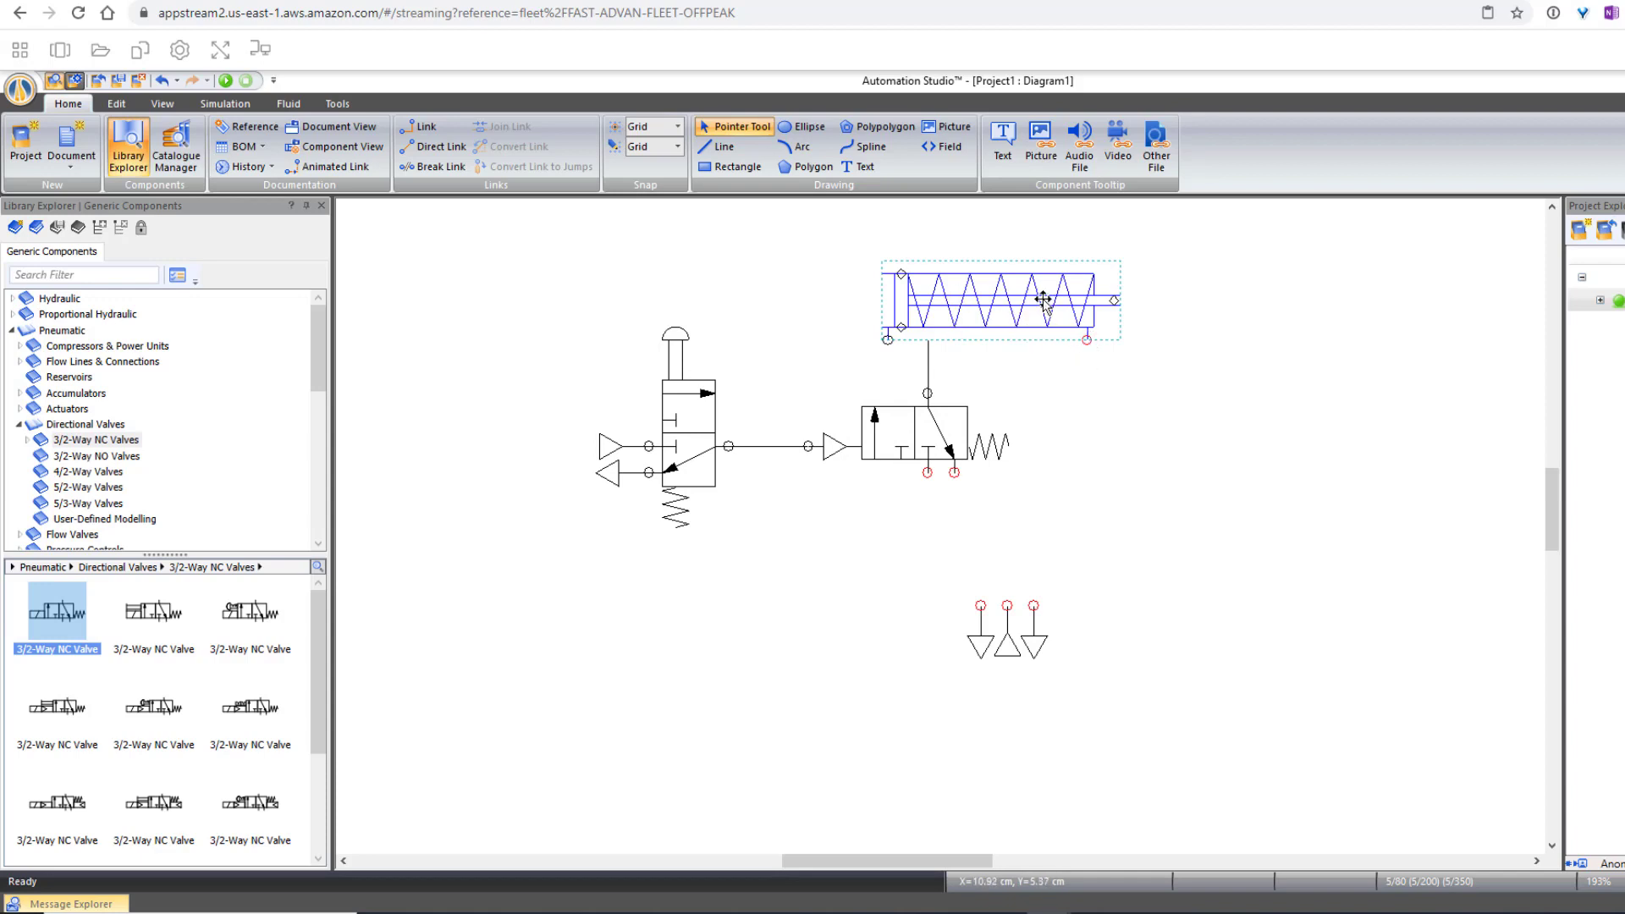
Step: Replace the double-acting cylinder with a Single-Acting Cylinder with Spring Return on the 3/2-way valve's outlet line and shift it slightly left
key(Delete)
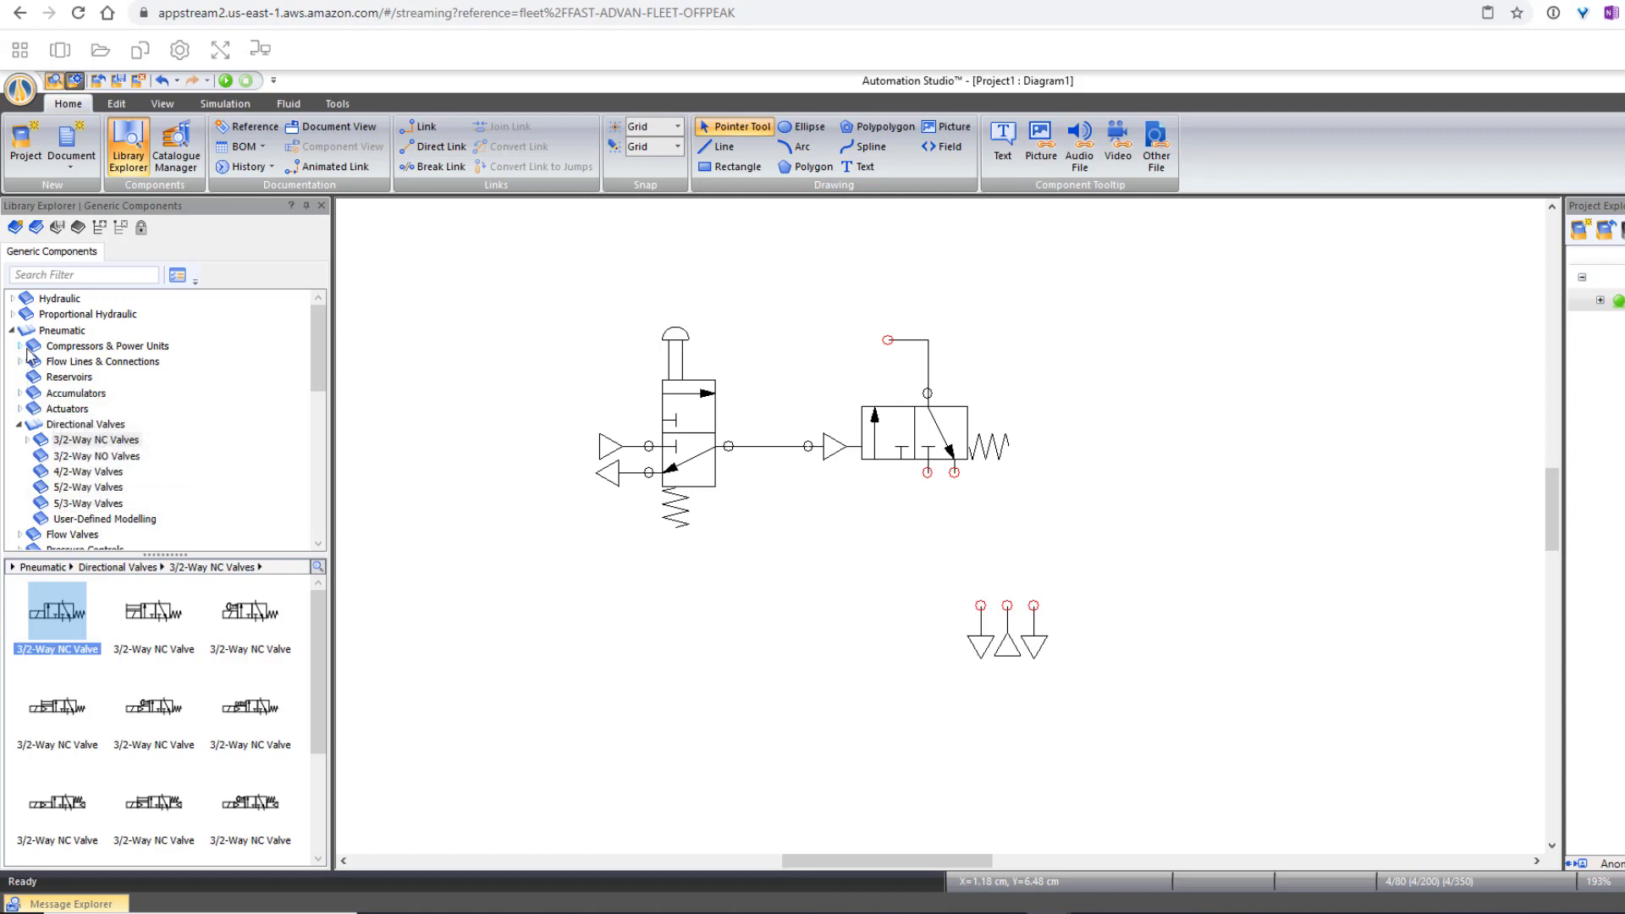
click(19, 425)
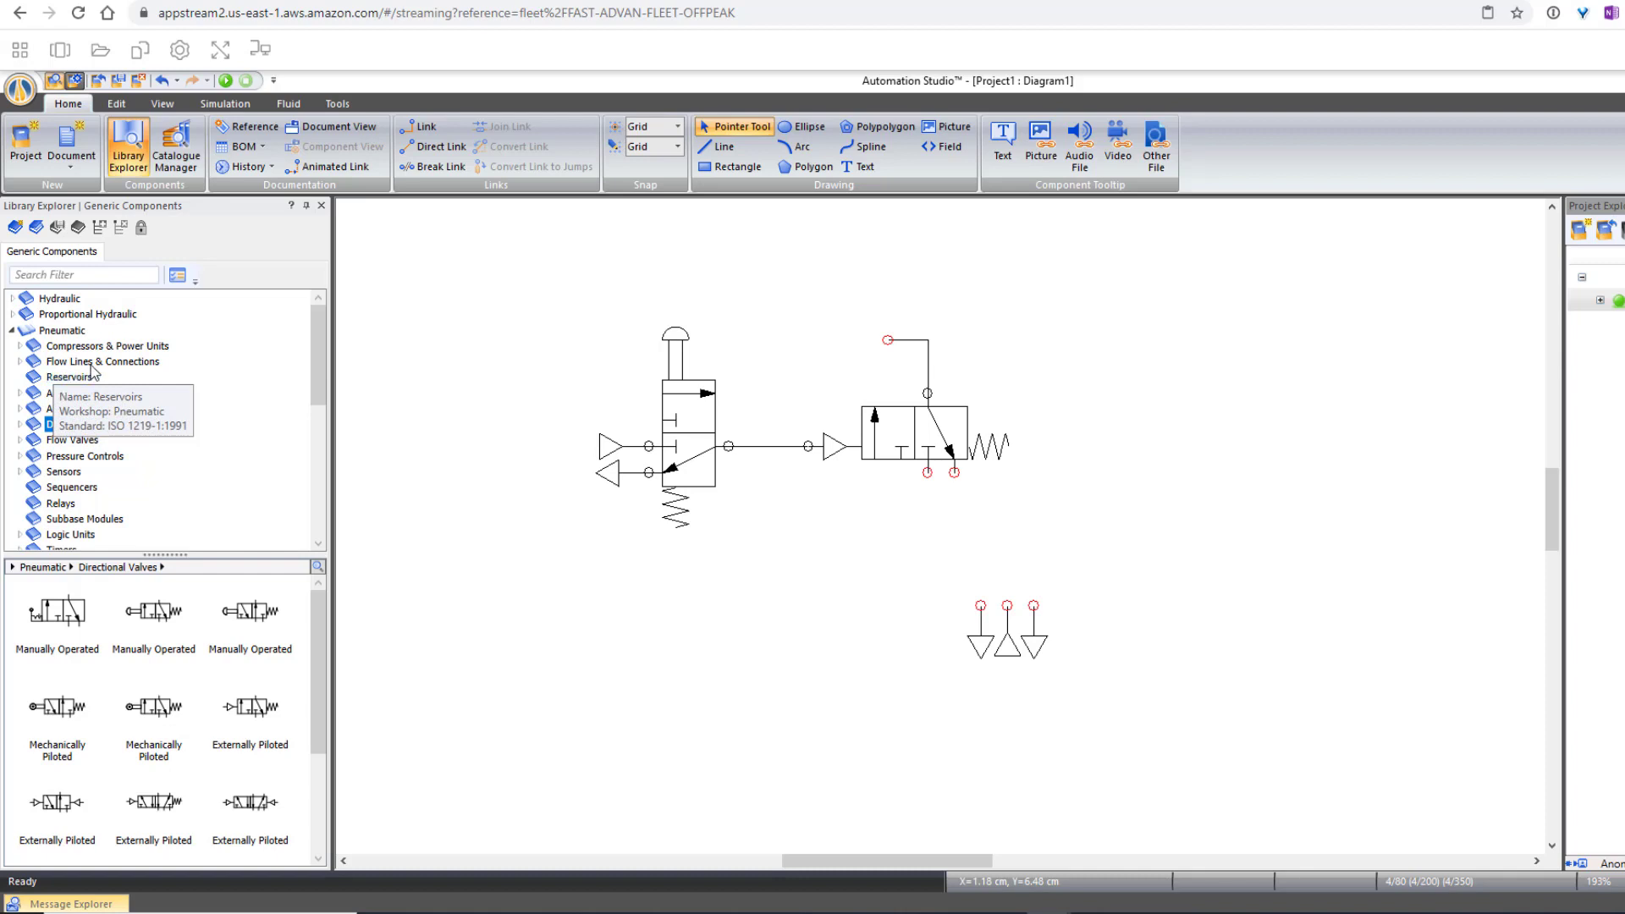
key(Up)
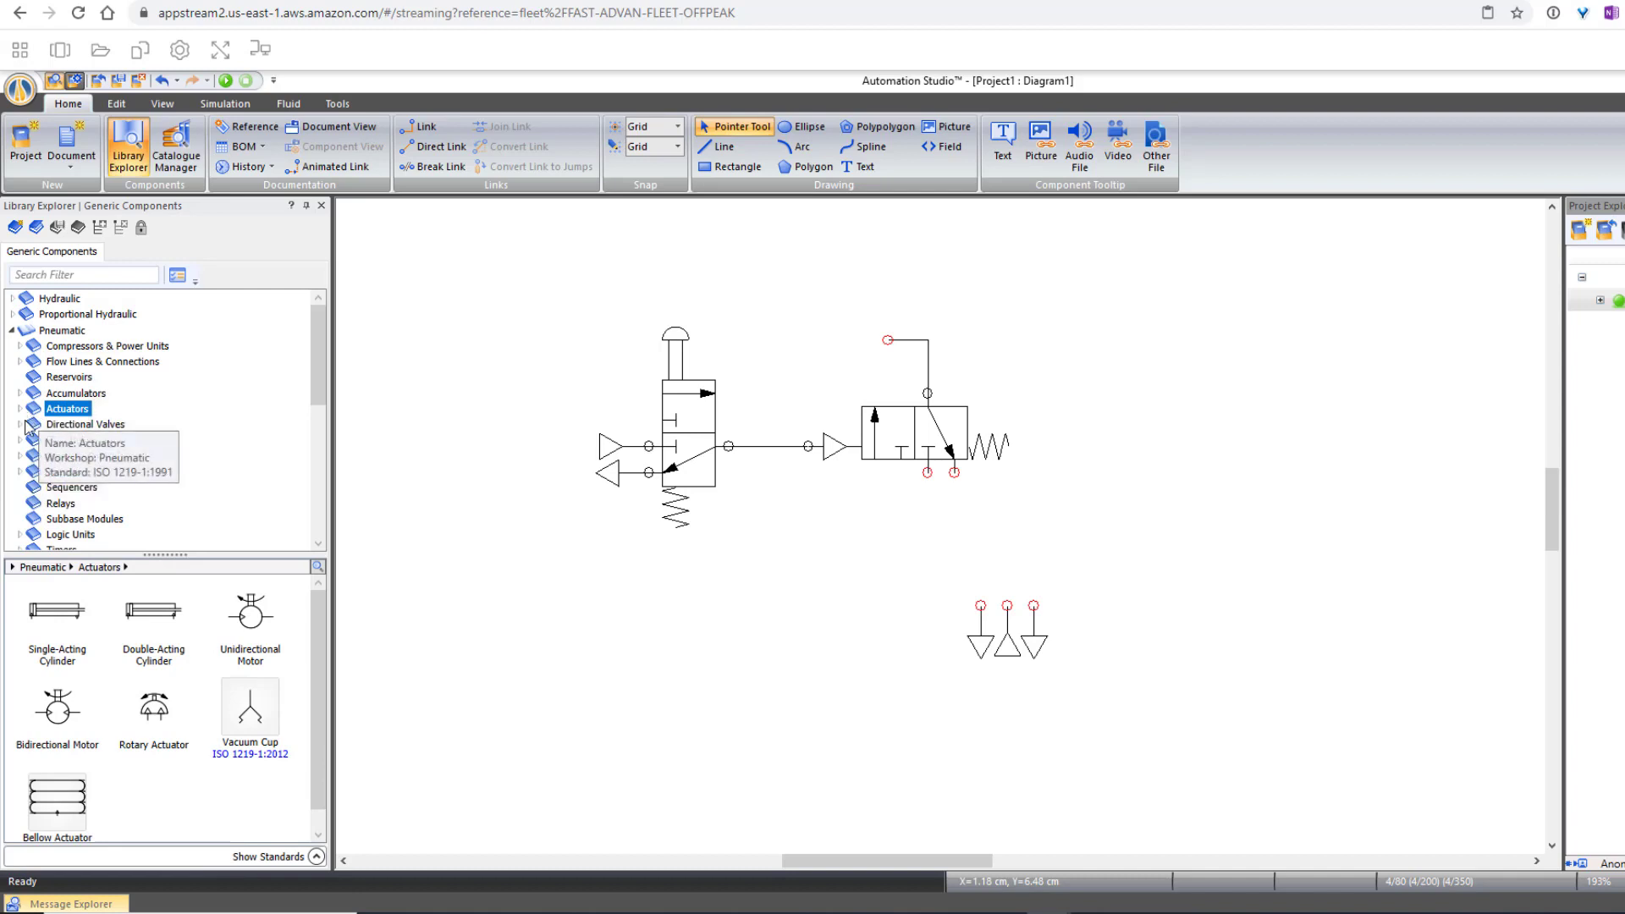
click(19, 410)
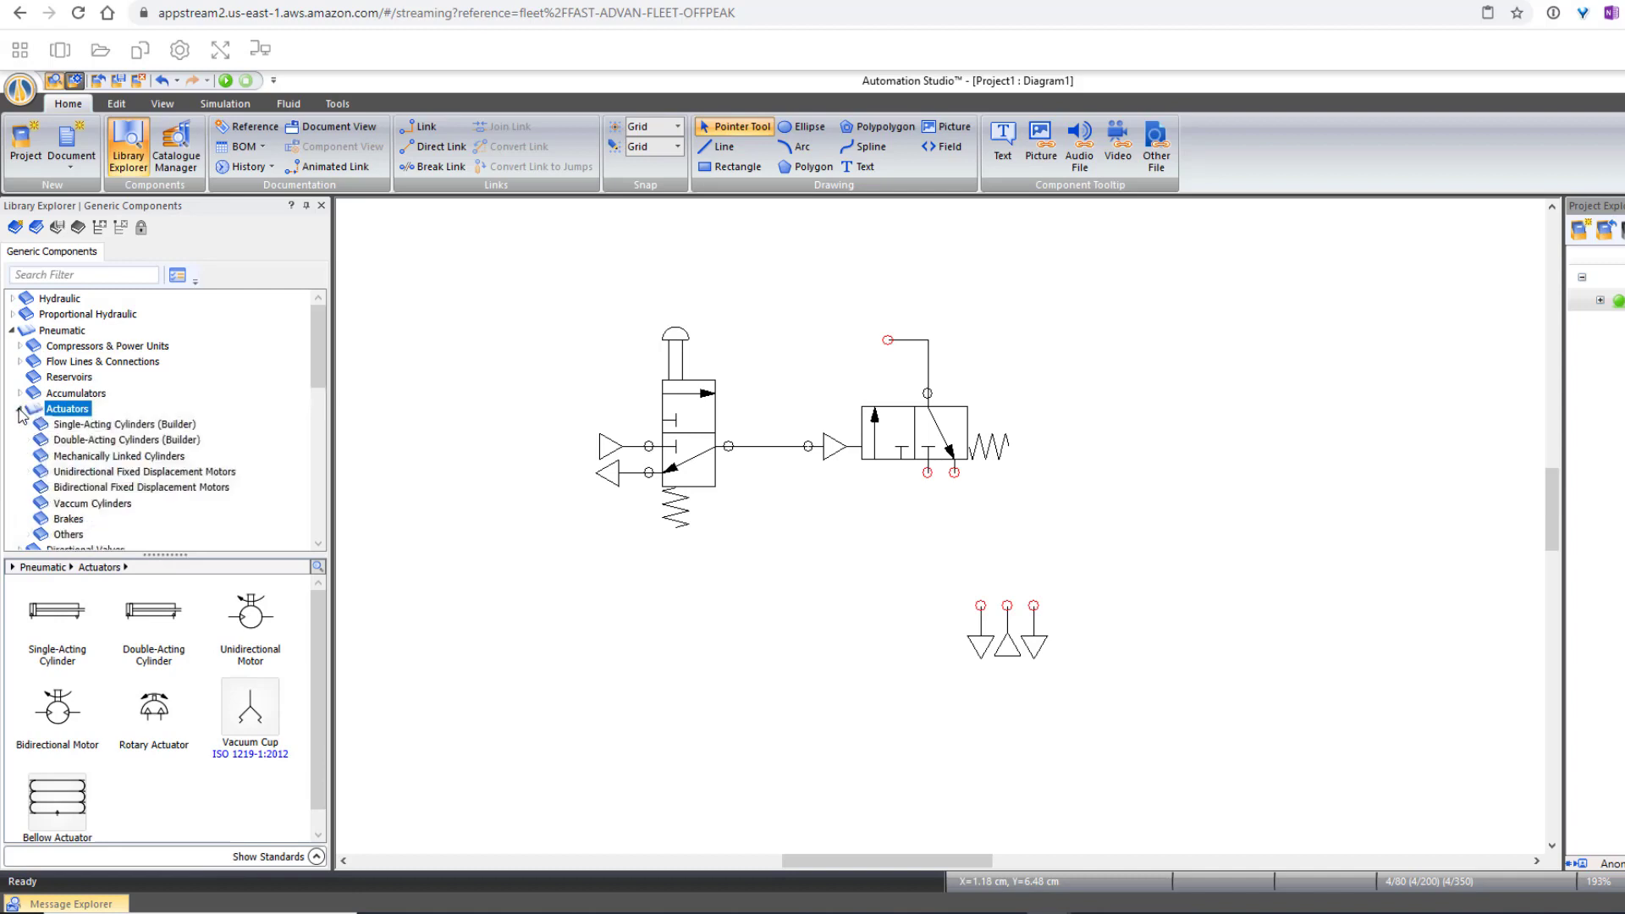
click(143, 425)
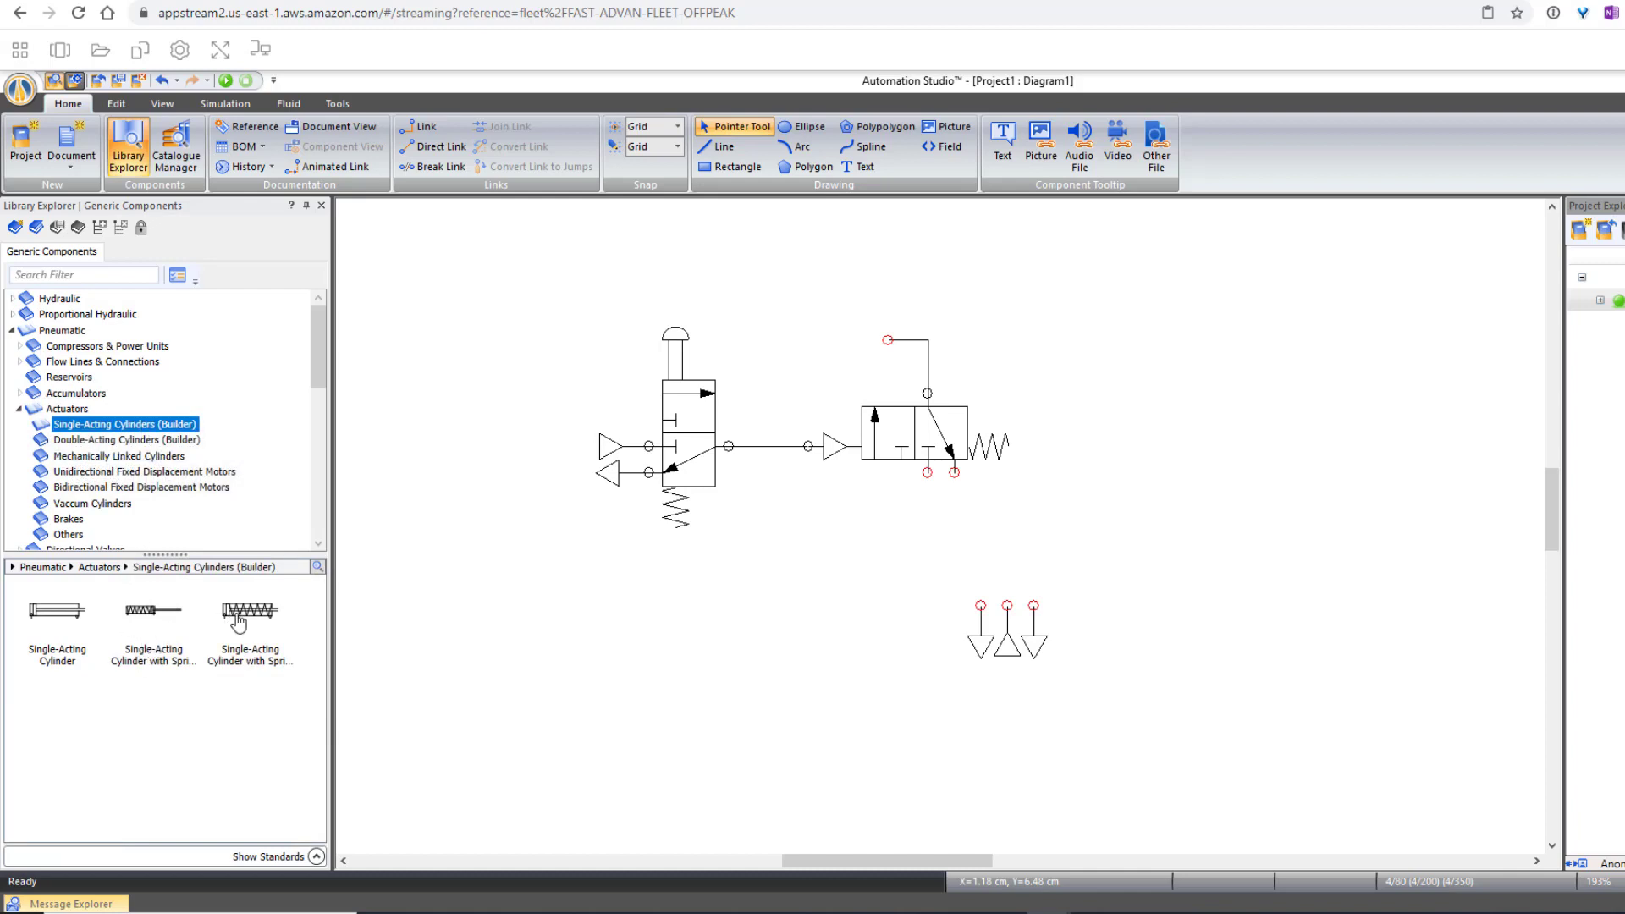
drag(240, 622, 1011, 276)
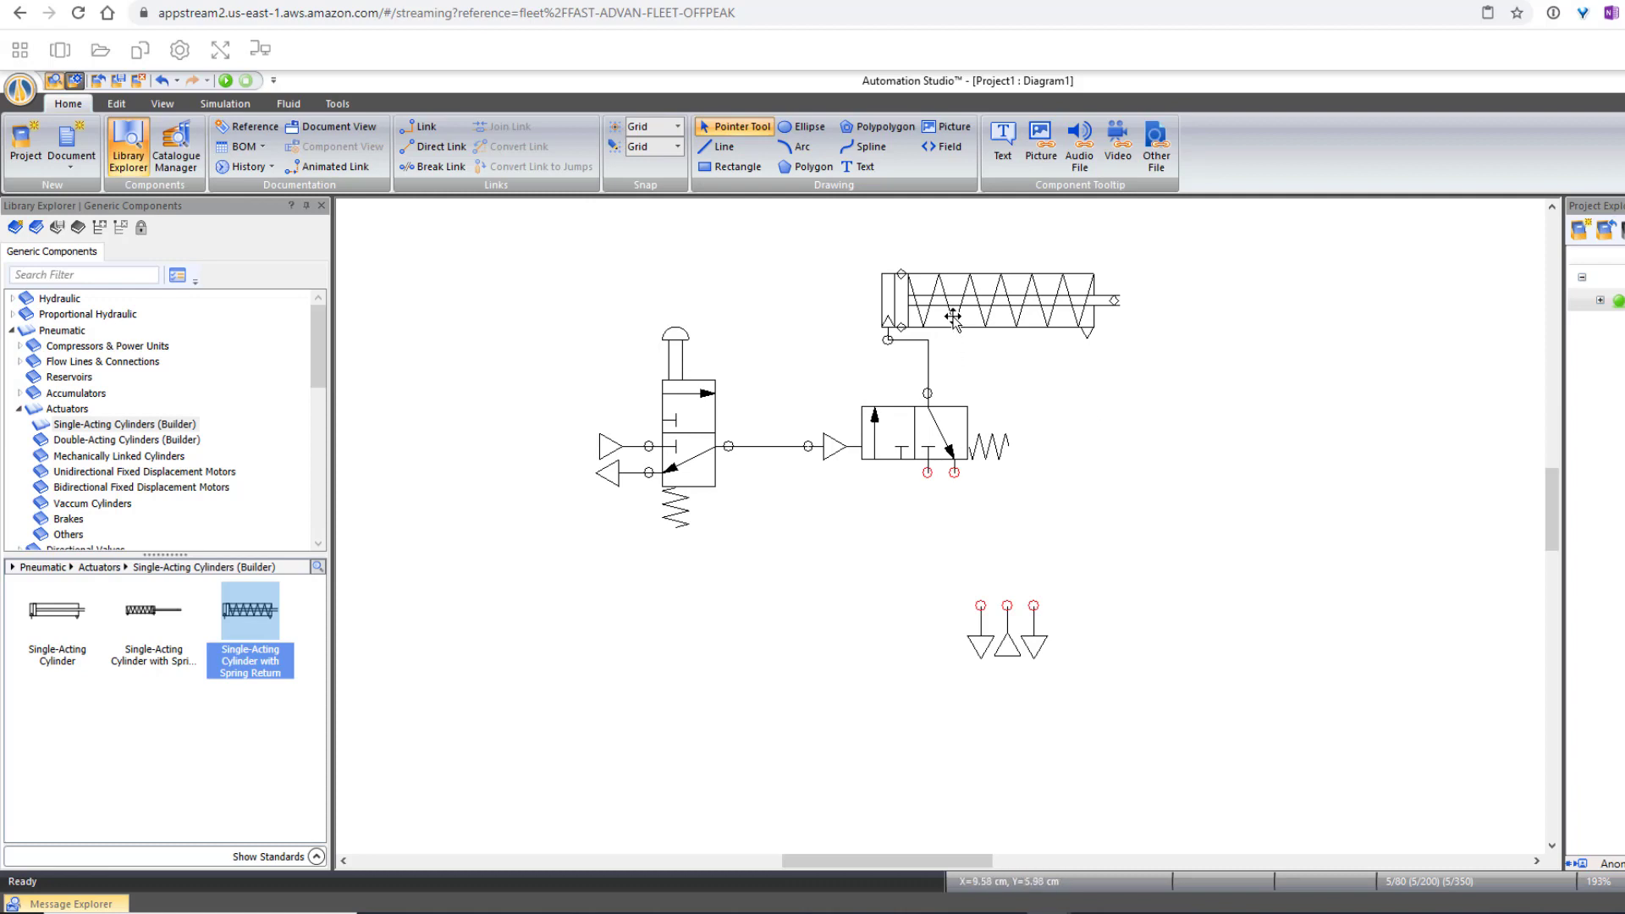
drag(957, 309, 927, 315)
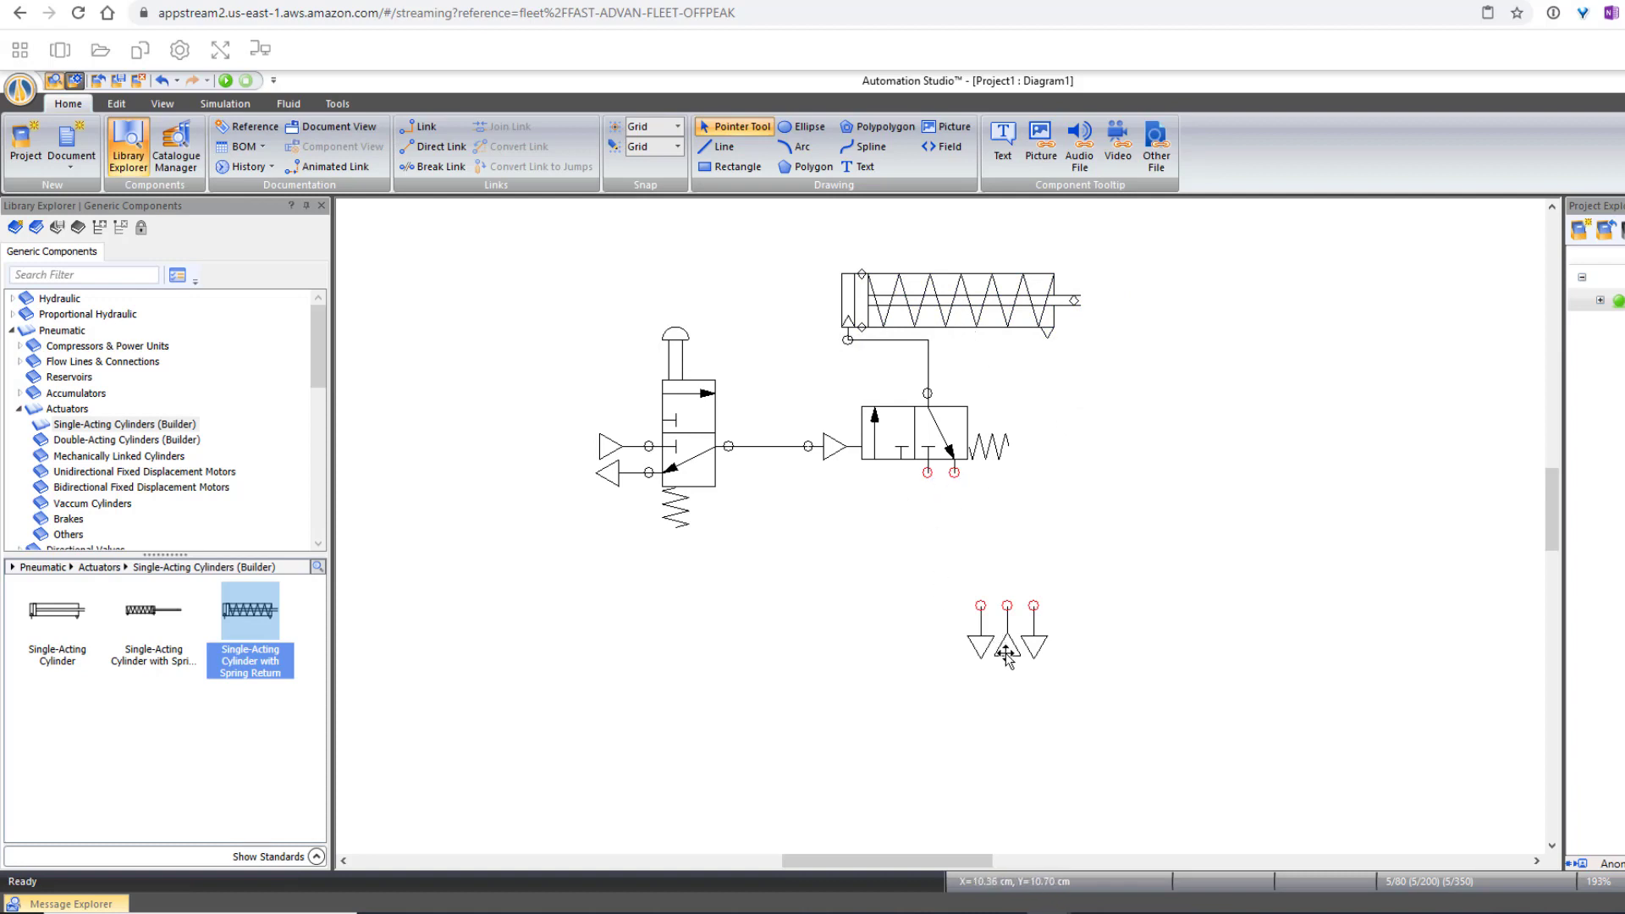
Step: Connect the loose pressure source and one exhaust to the 3/2-way valve's two lower ports
drag(1006, 654, 919, 528)
drag(978, 628, 946, 464)
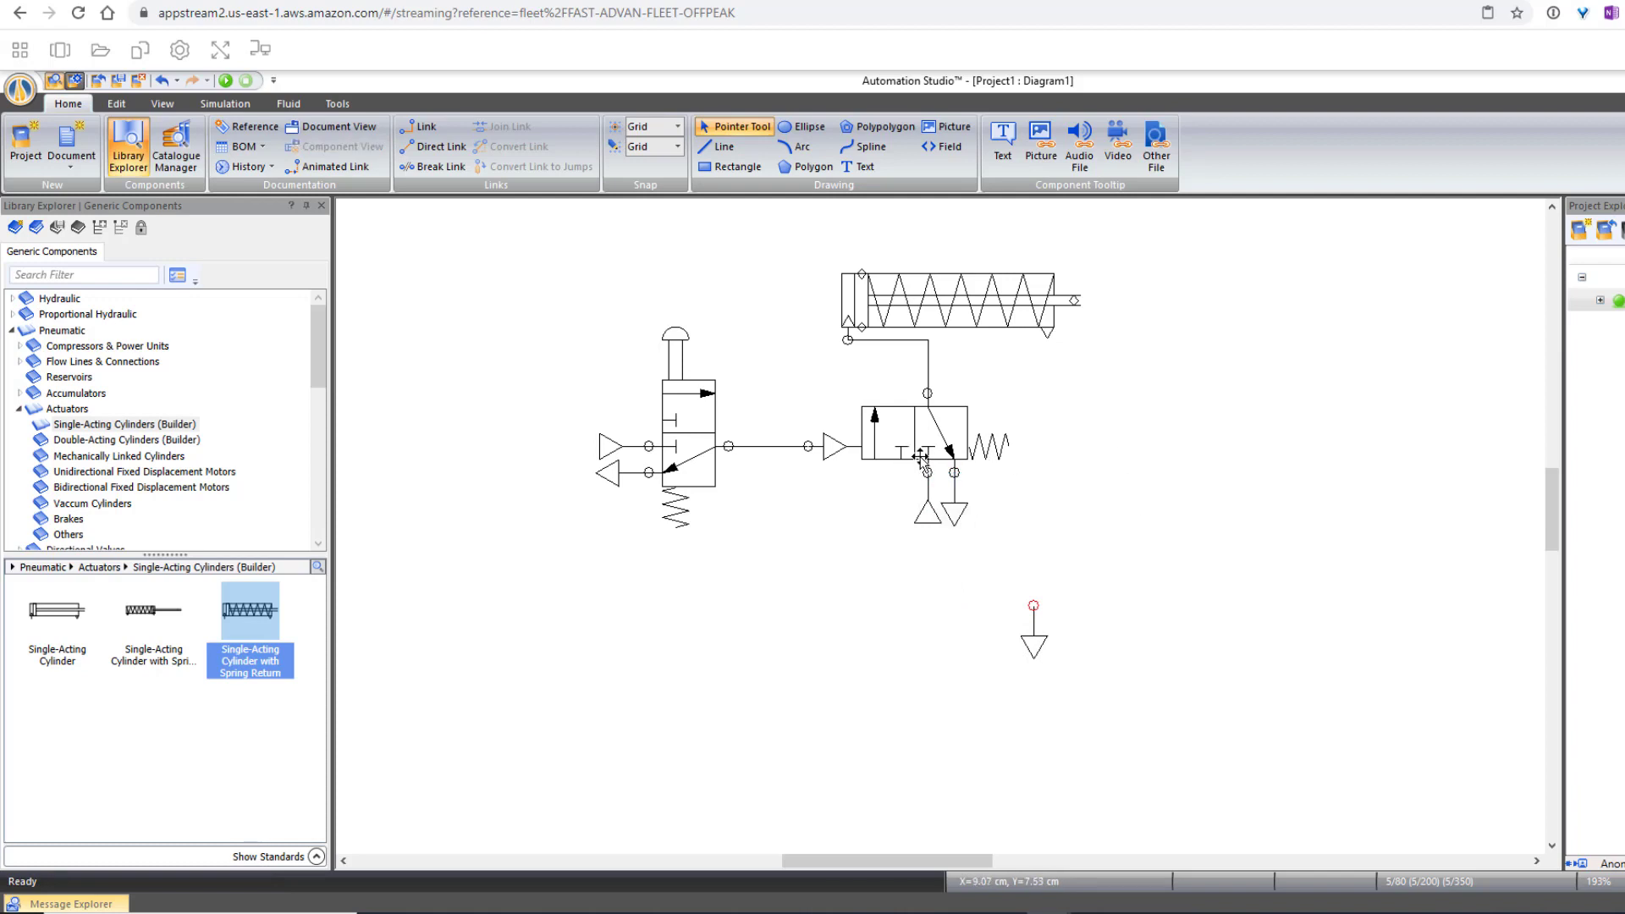
Step: Delete the unconnected spare exhaust below the 3/2-way valve
click(1033, 628)
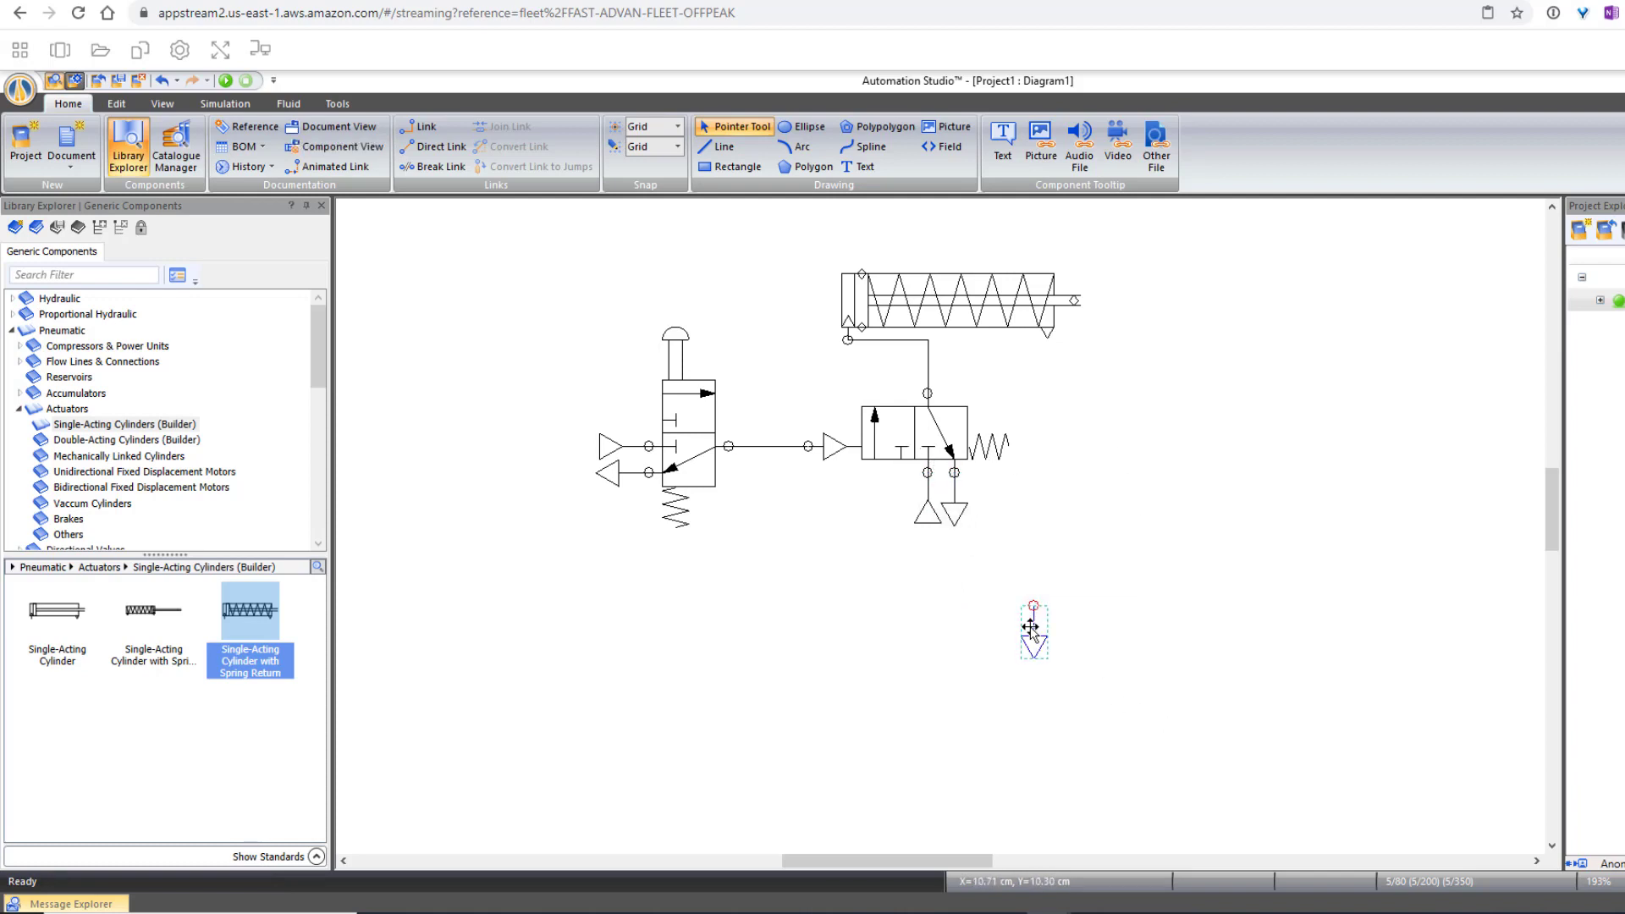
key(Delete)
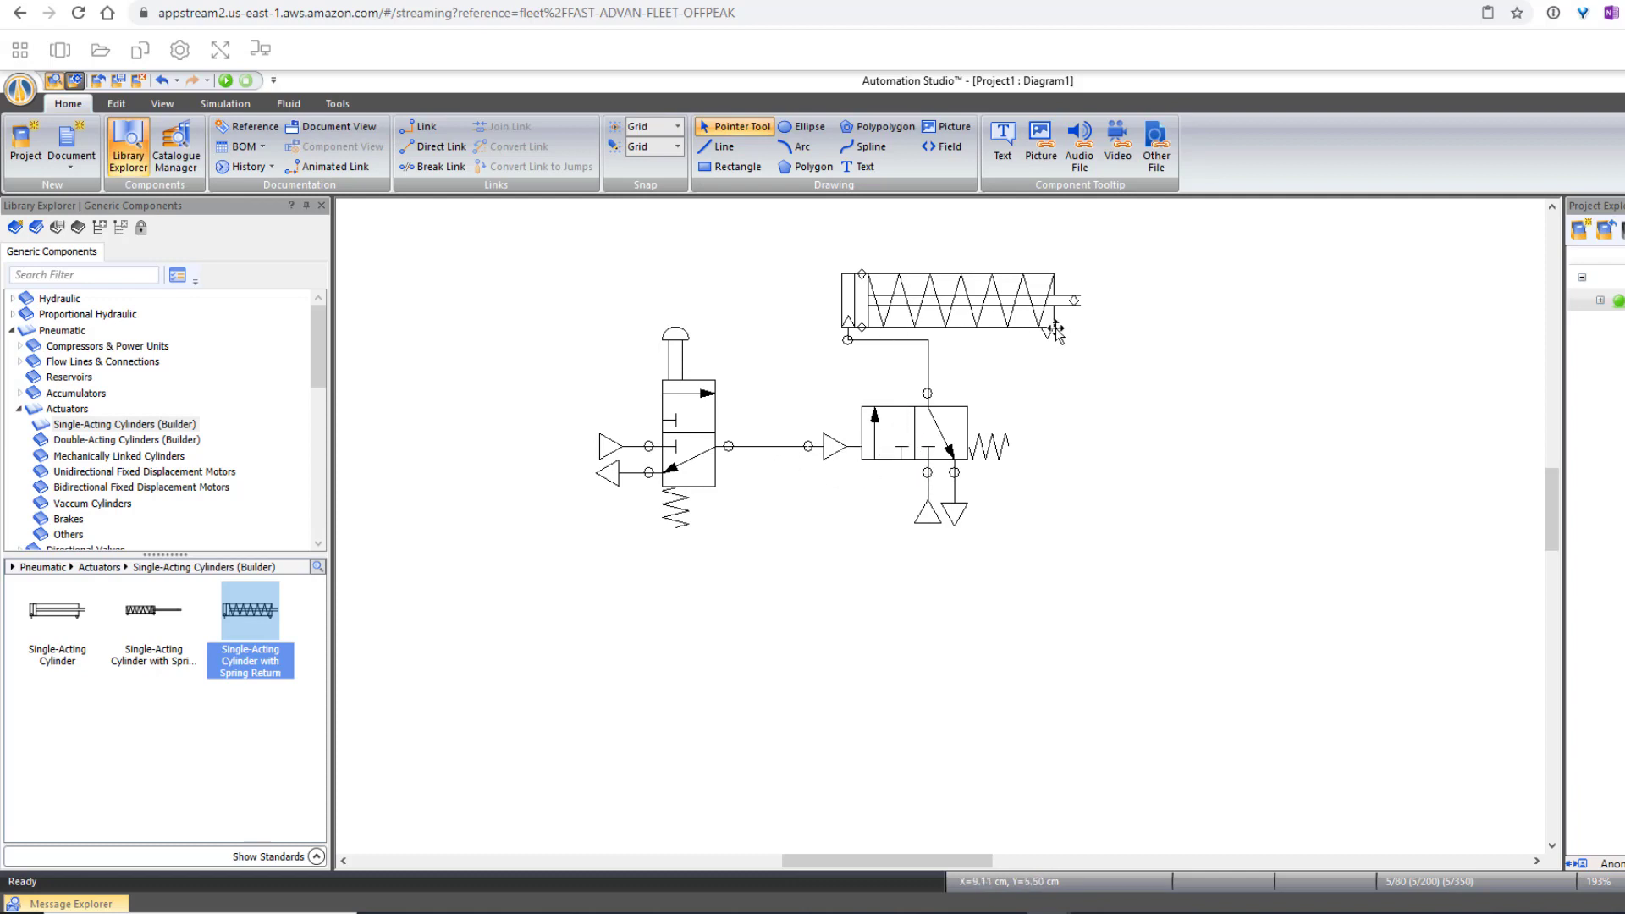
Step: Try replacing the piloted 3/2-way valve with the first 3/2-Way NO Valve from the pneumatic directional valves, placed on the existing line ends
click(919, 432)
key(Delete)
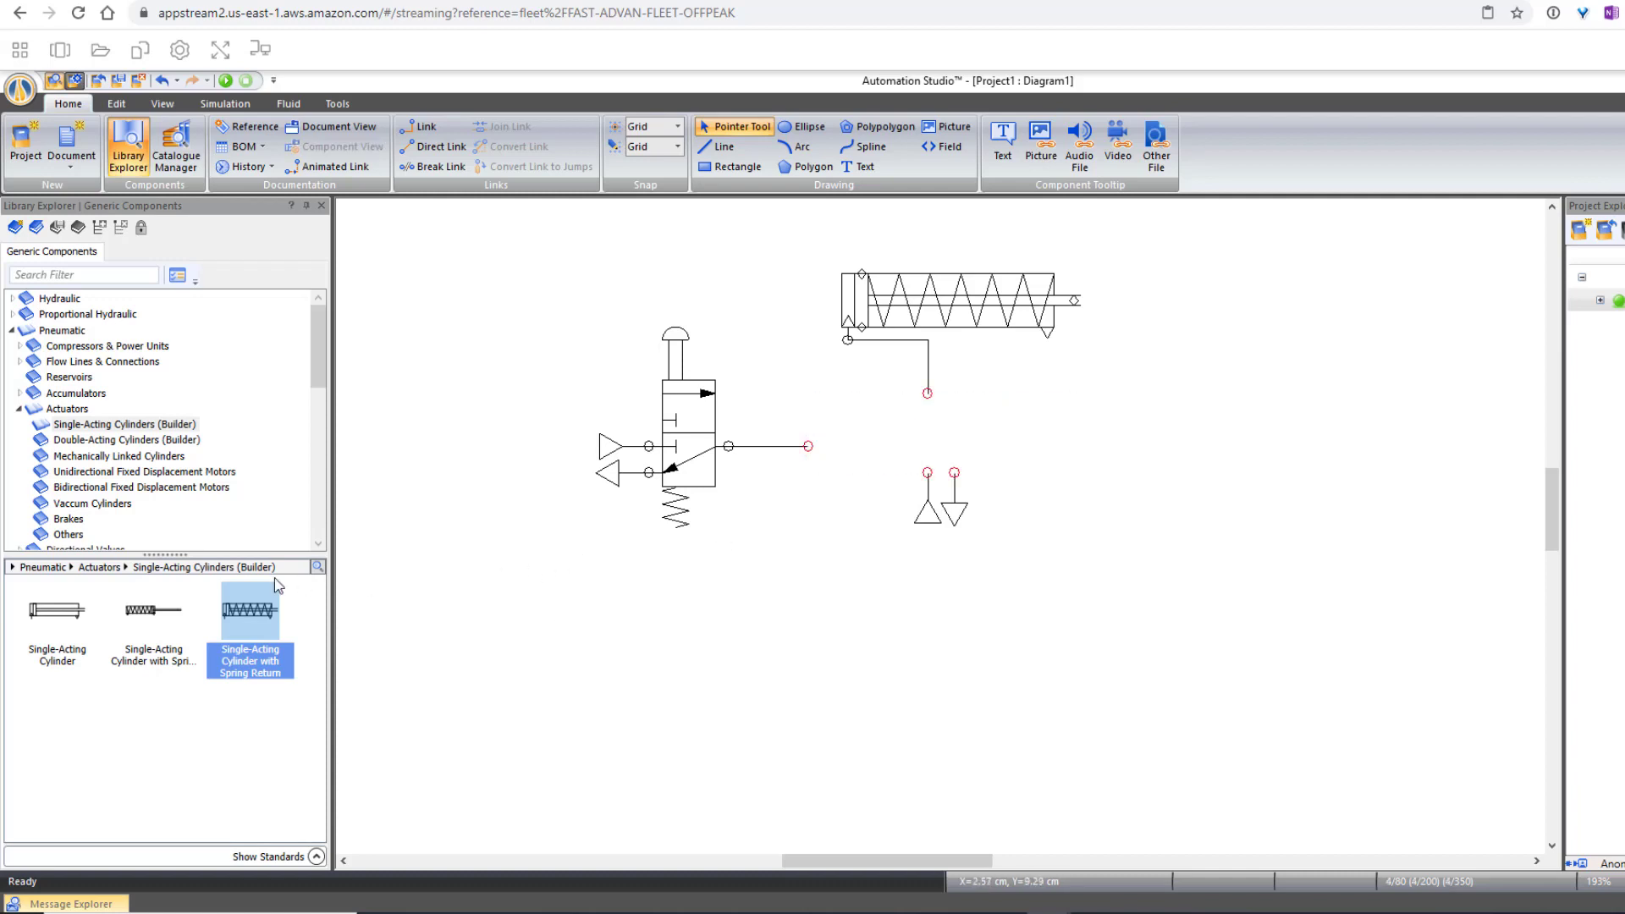
click(19, 410)
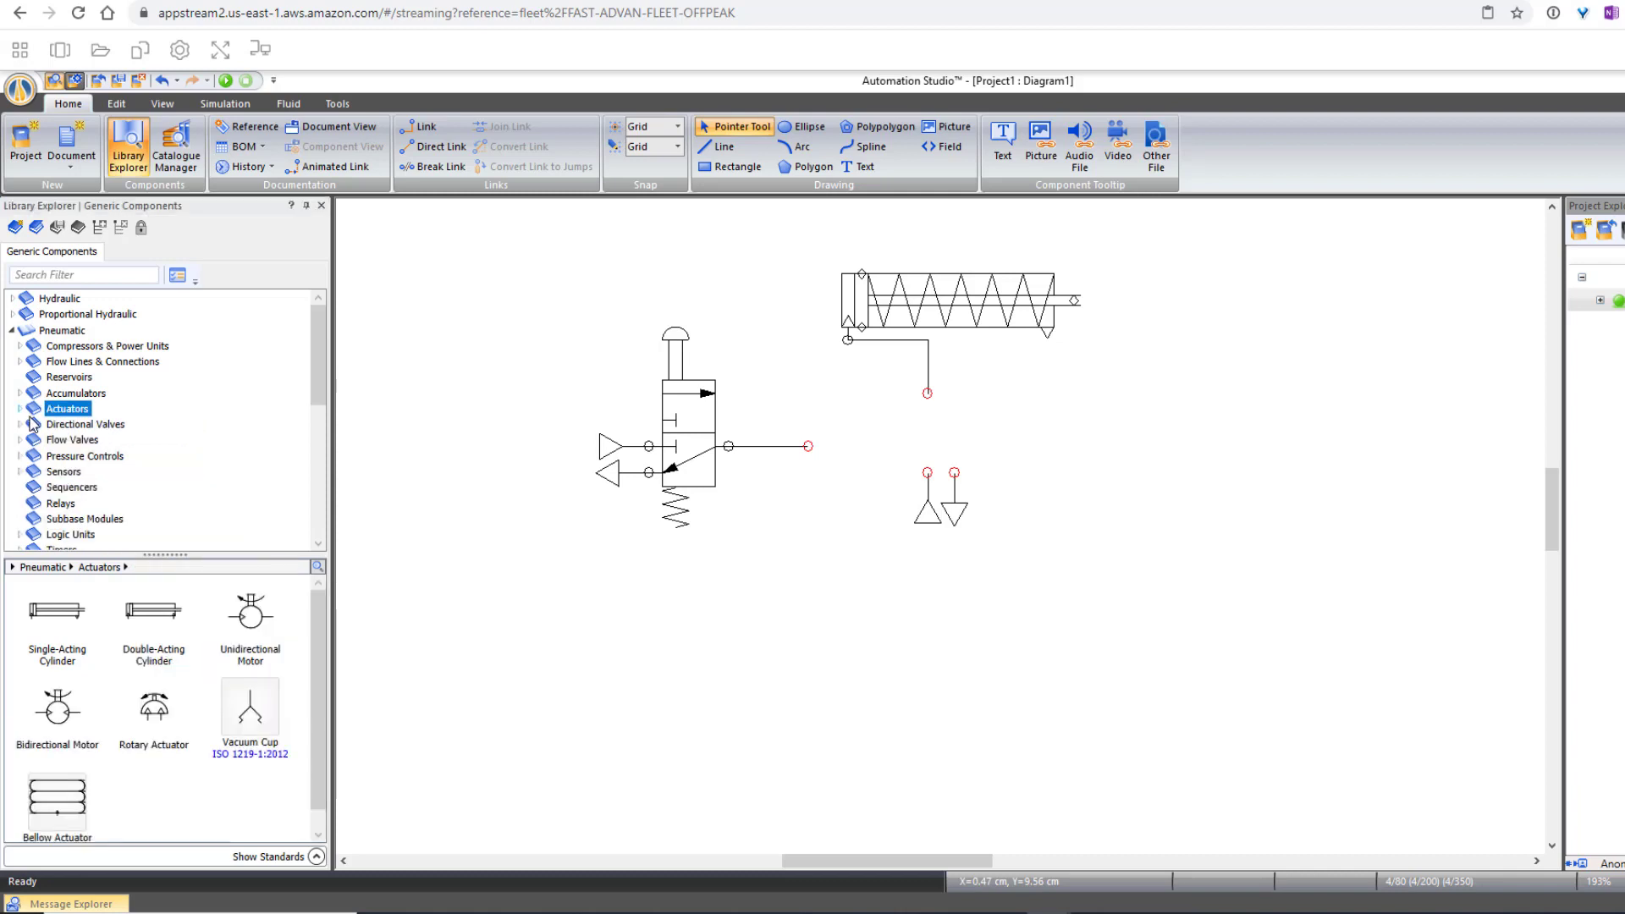
double_click(33, 426)
click(89, 440)
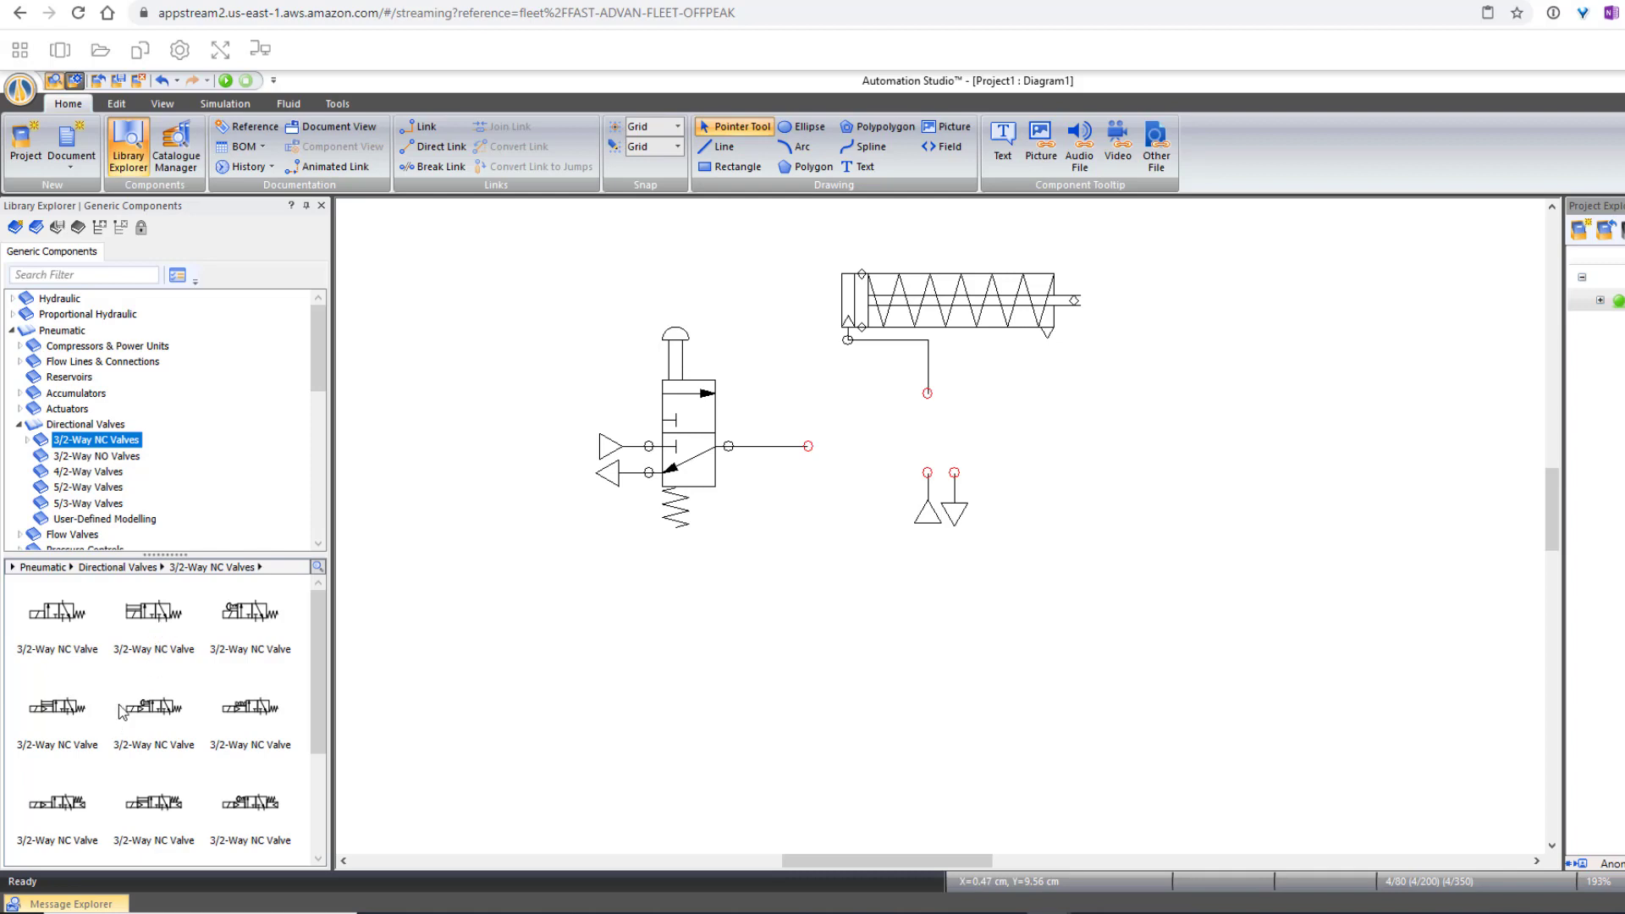
click(102, 458)
drag(59, 622, 924, 406)
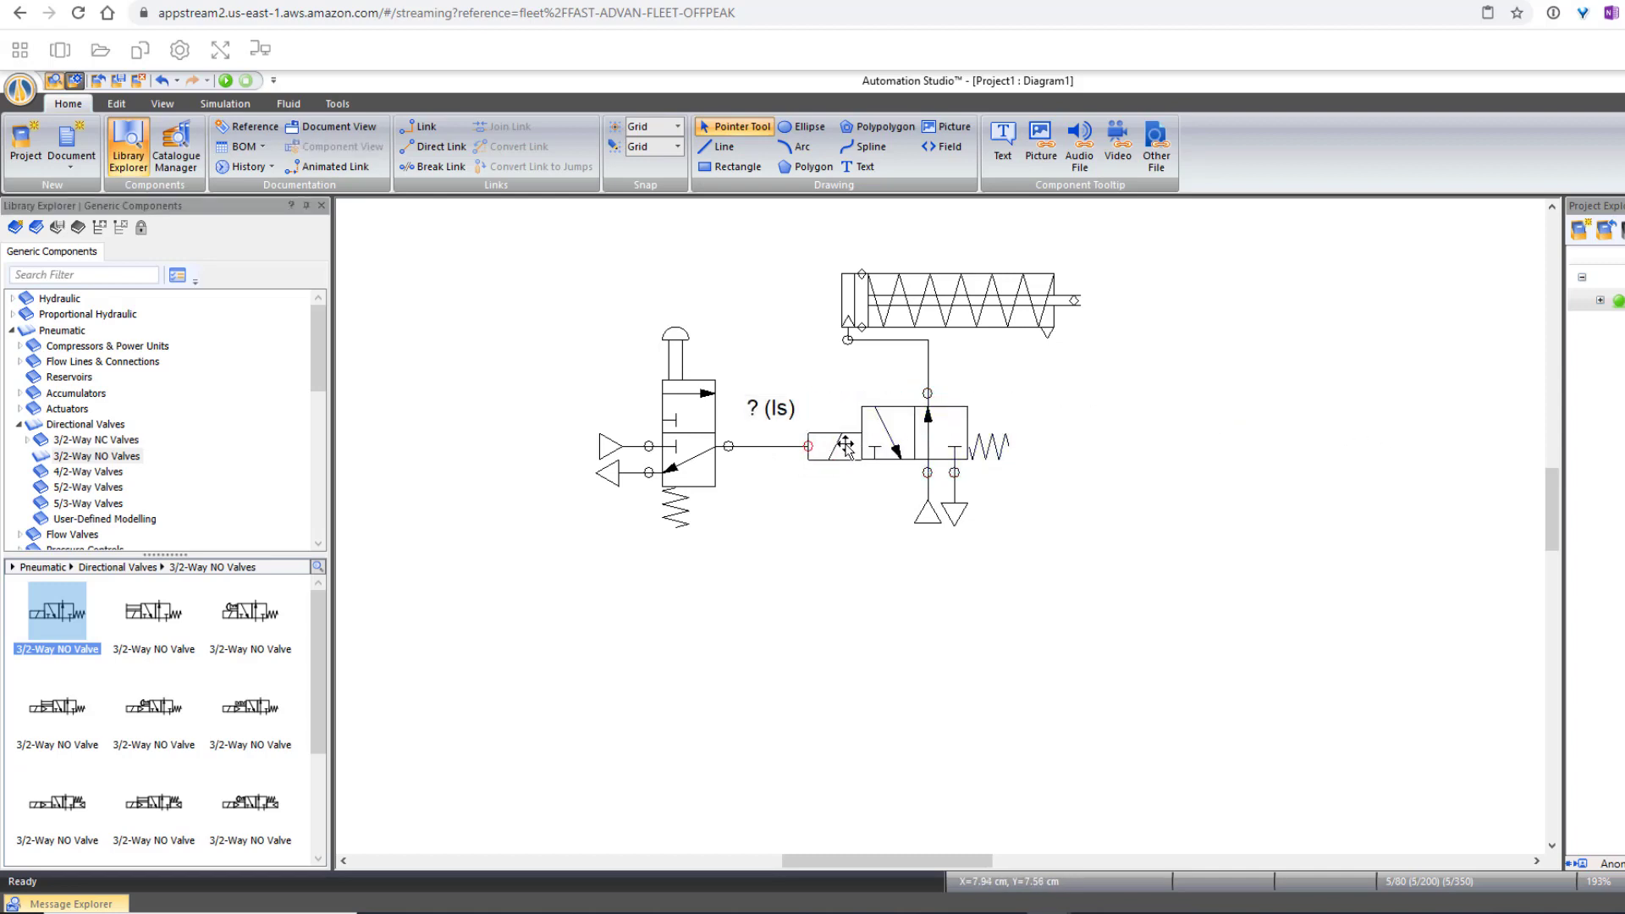
Step: Inspect the 3/2-Way NO valve's positions in its builder properties, close them and restore the original piloted 3/2-way valve
click(937, 436)
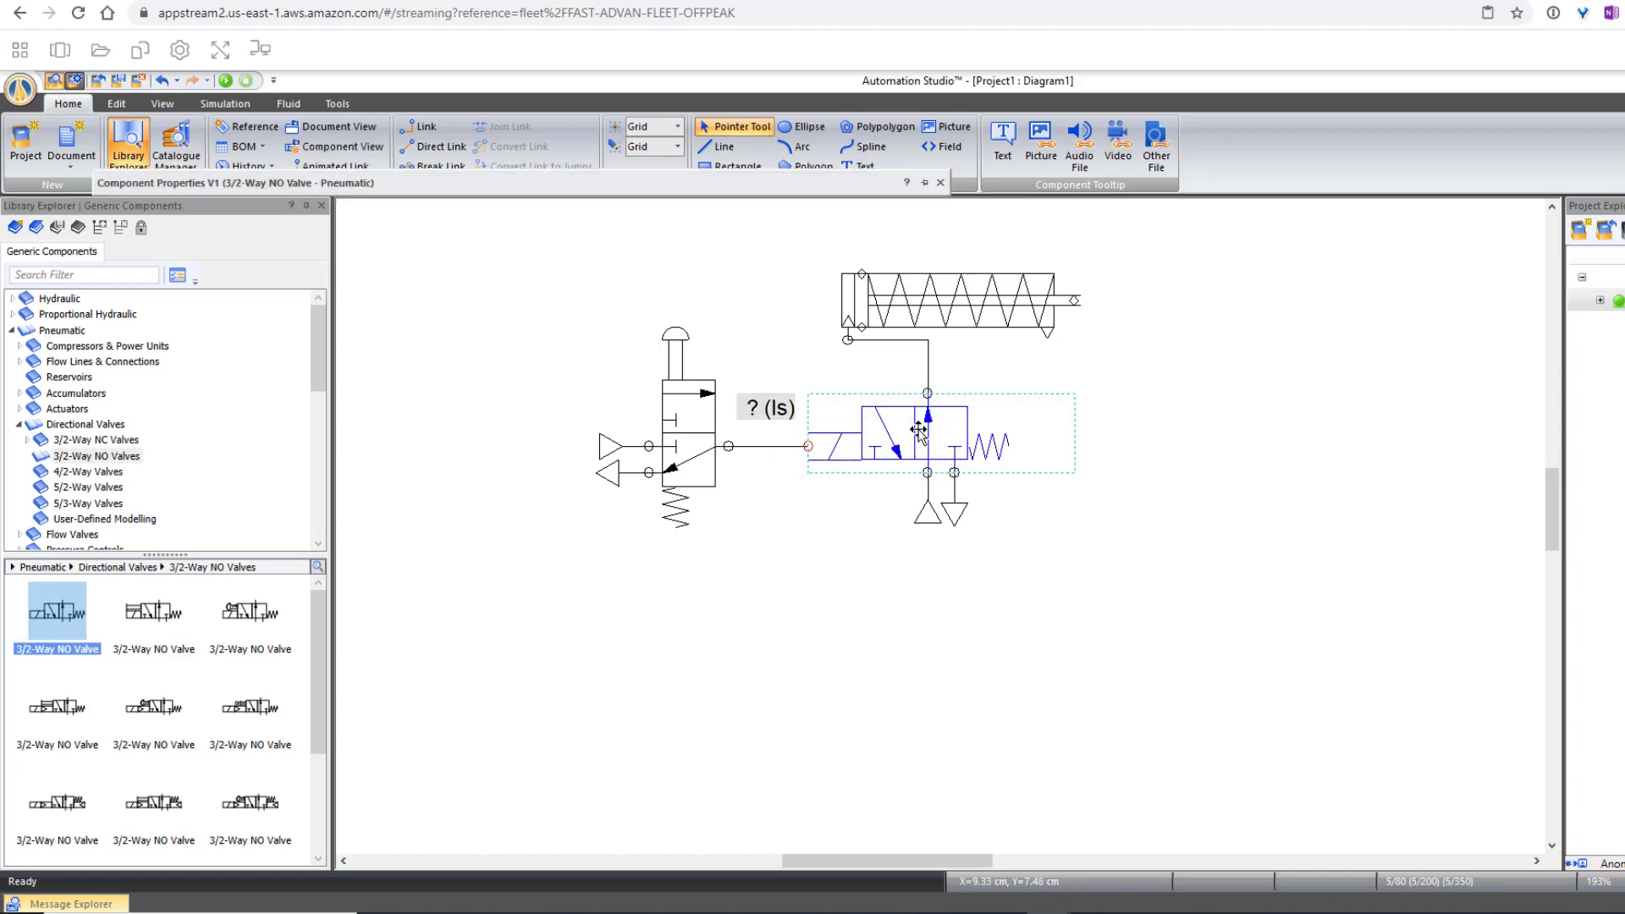
click(582, 186)
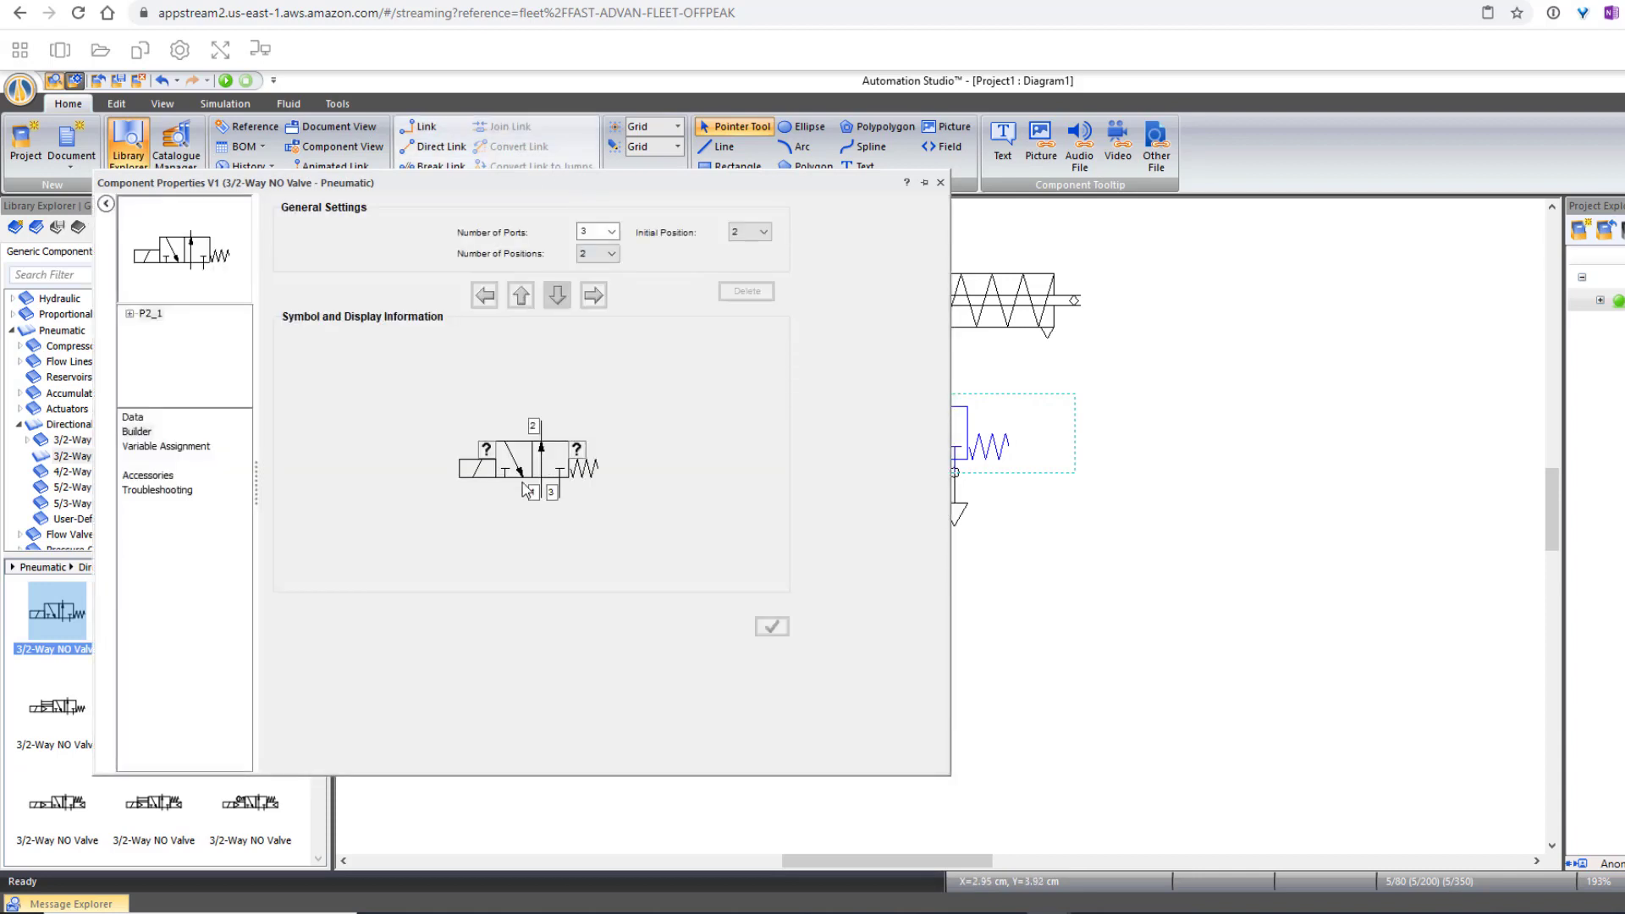
click(521, 476)
click(557, 471)
click(940, 183)
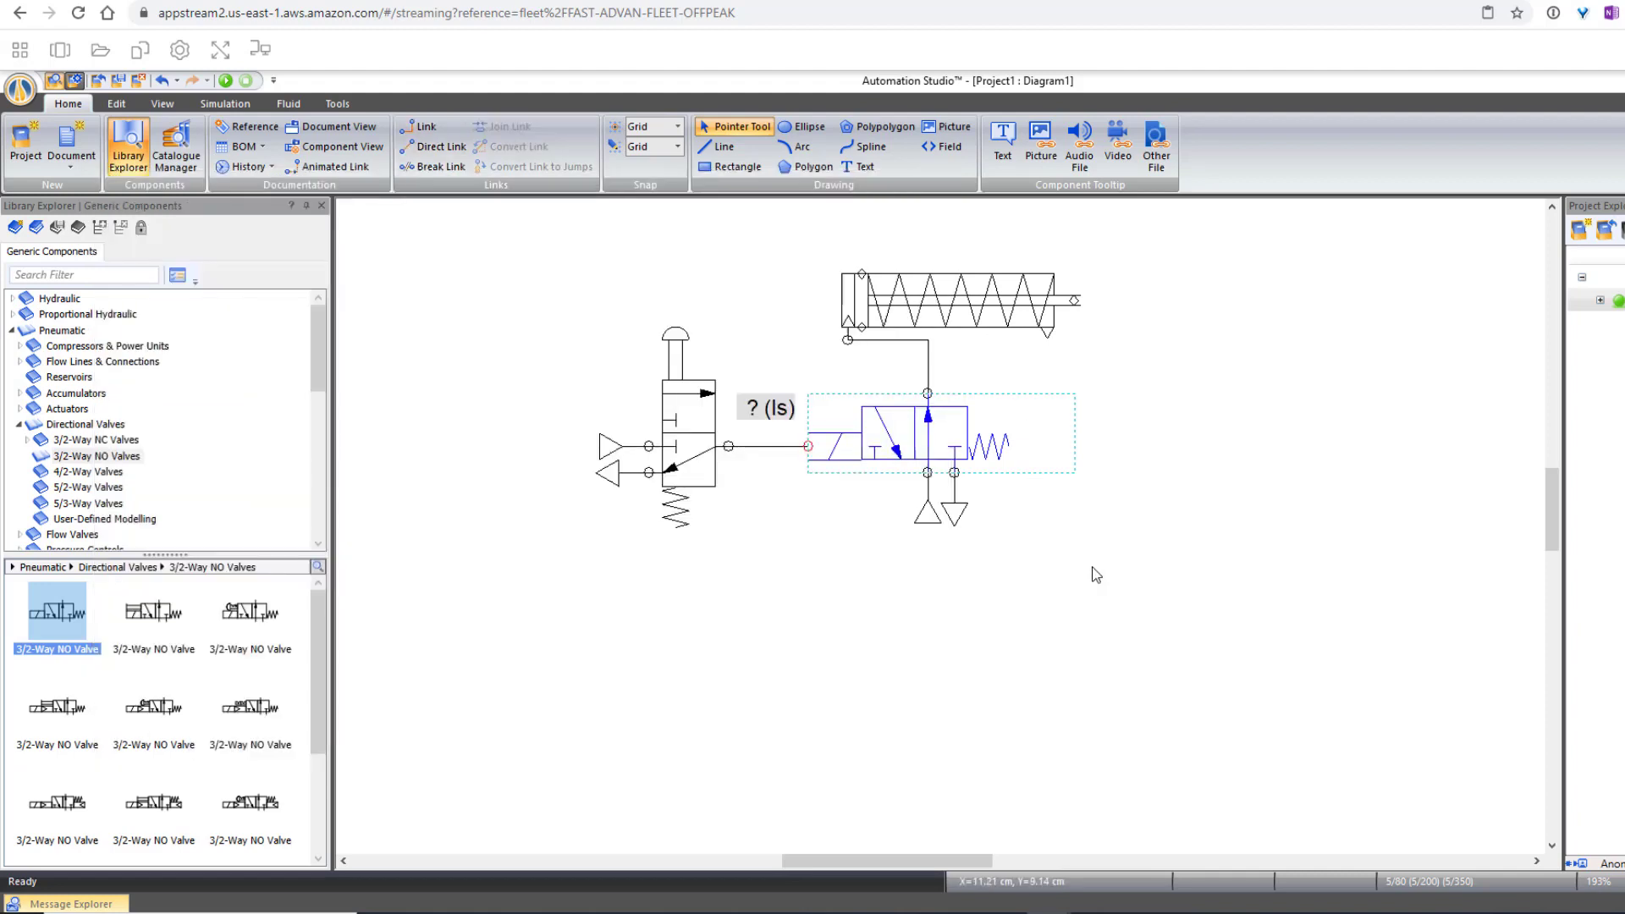
click(1173, 593)
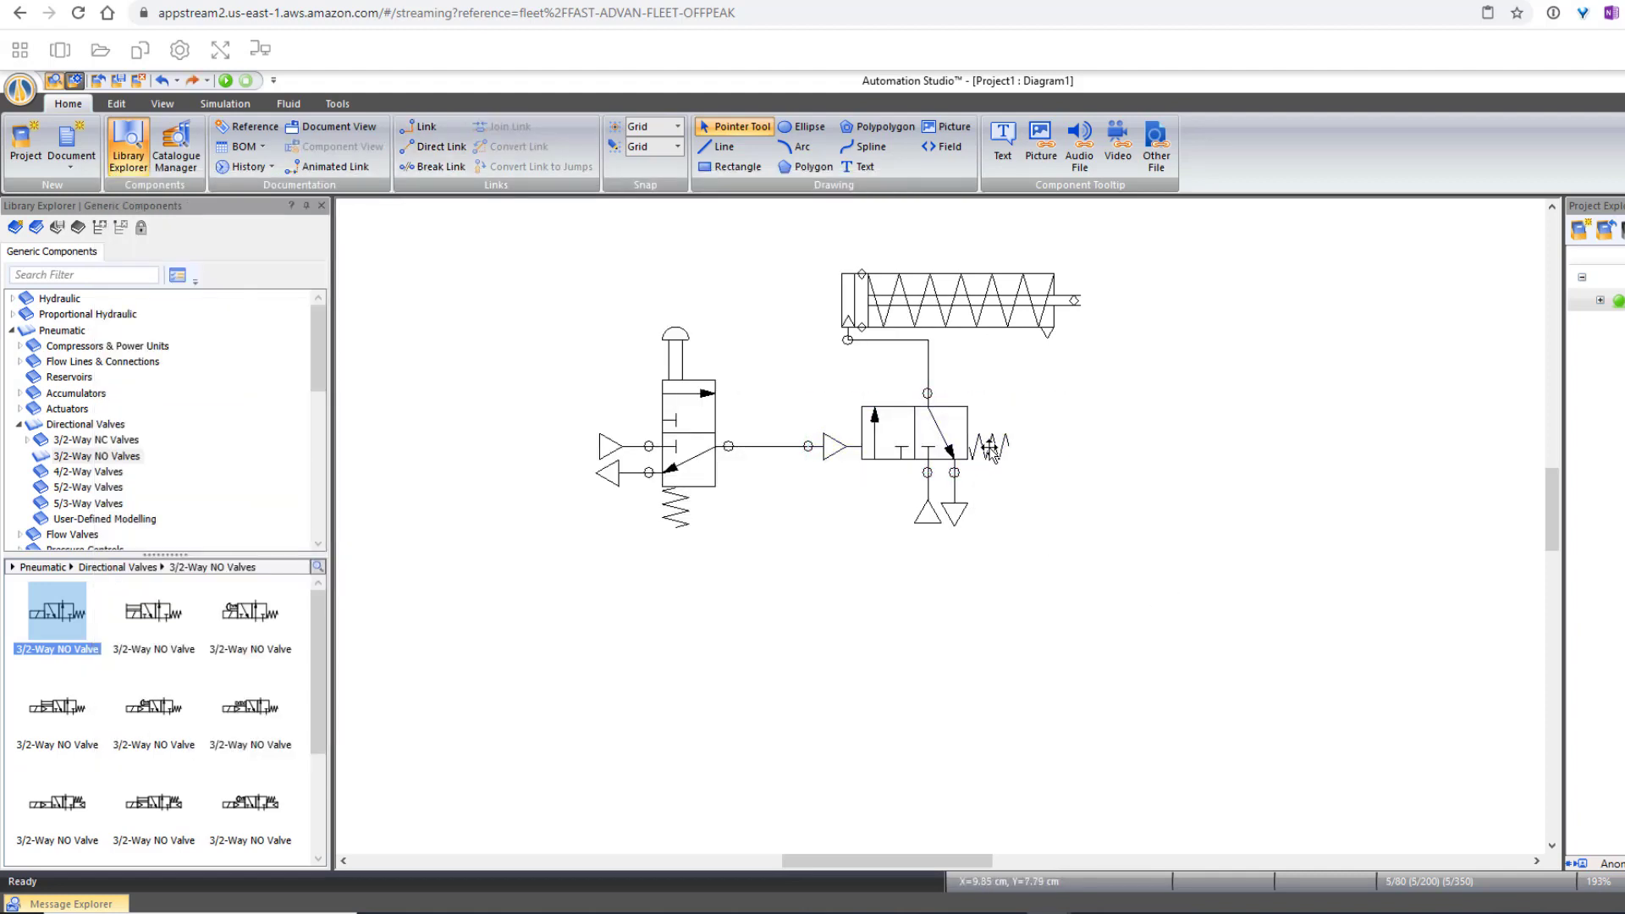
Step: Simulate the circuit, actuate the push-button valve to test the spring-return cylinder, and stop the simulation
click(226, 81)
click(511, 352)
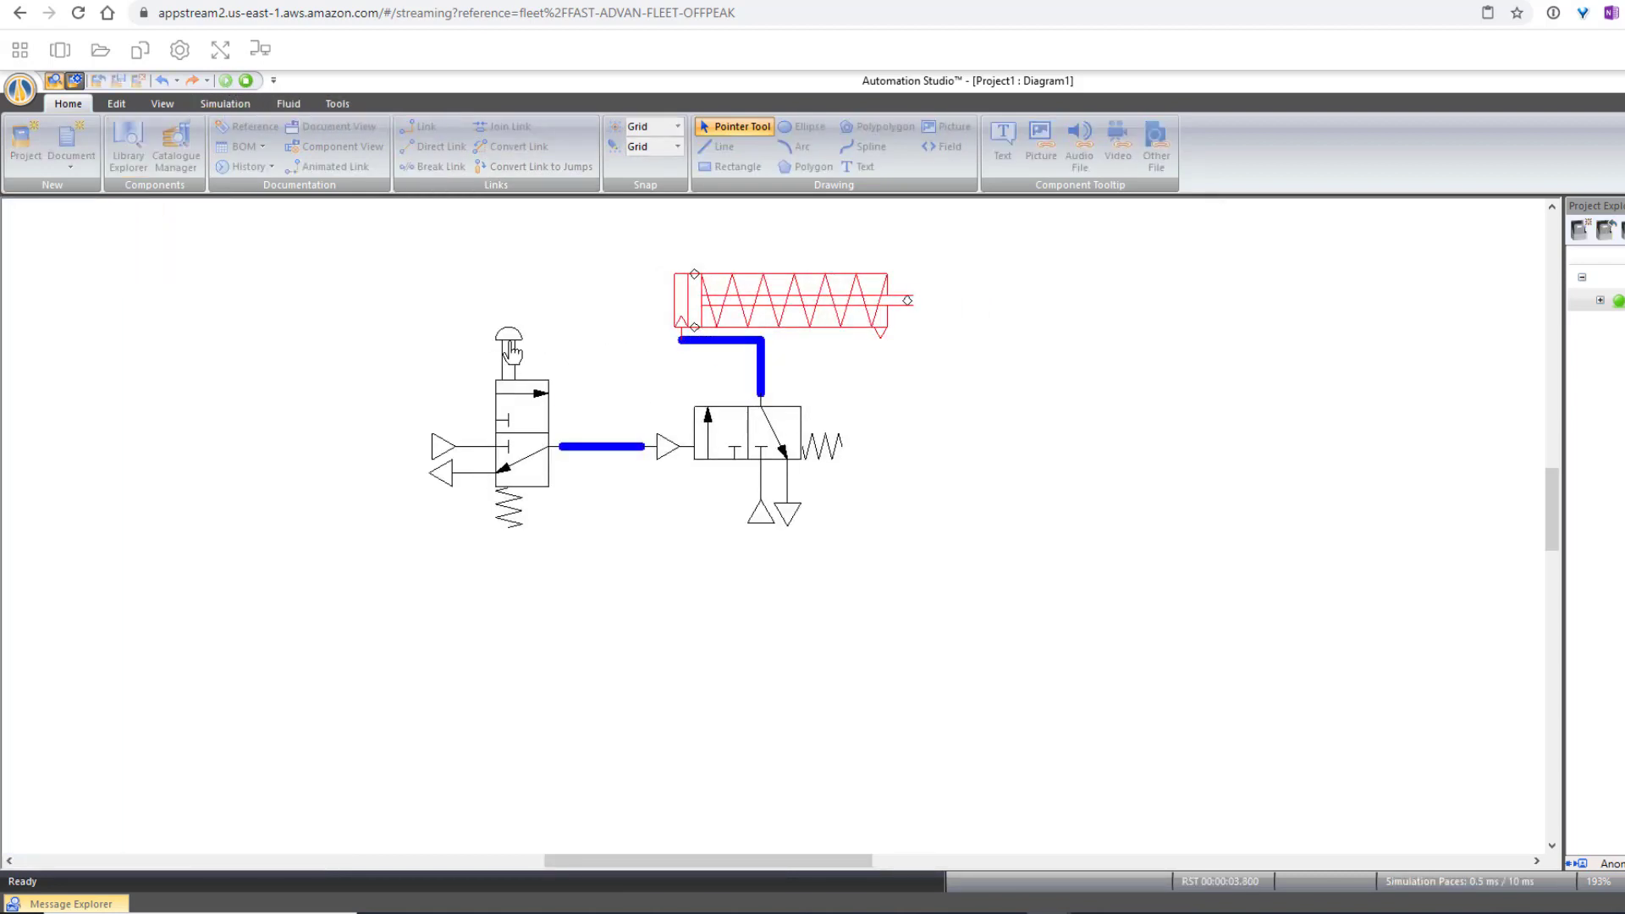
click(246, 81)
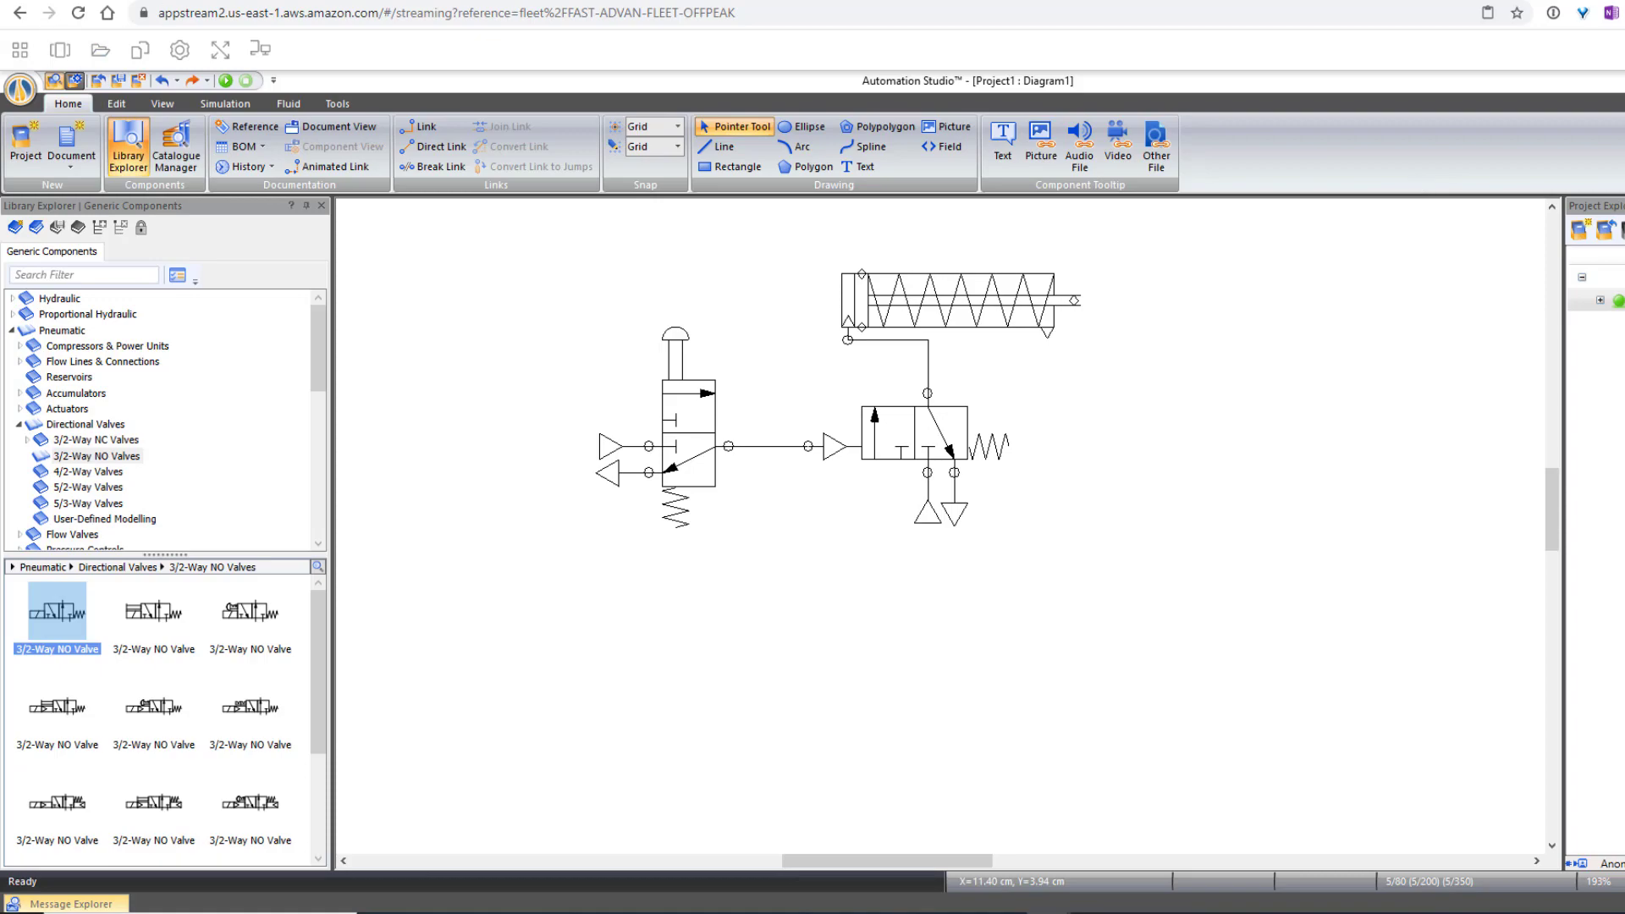
Step: Switch to the Blackboard course page and open the Submission of Lab Work folder inside Lab 1
key(ctrl+Tab)
scroll(681, 448, down, 13)
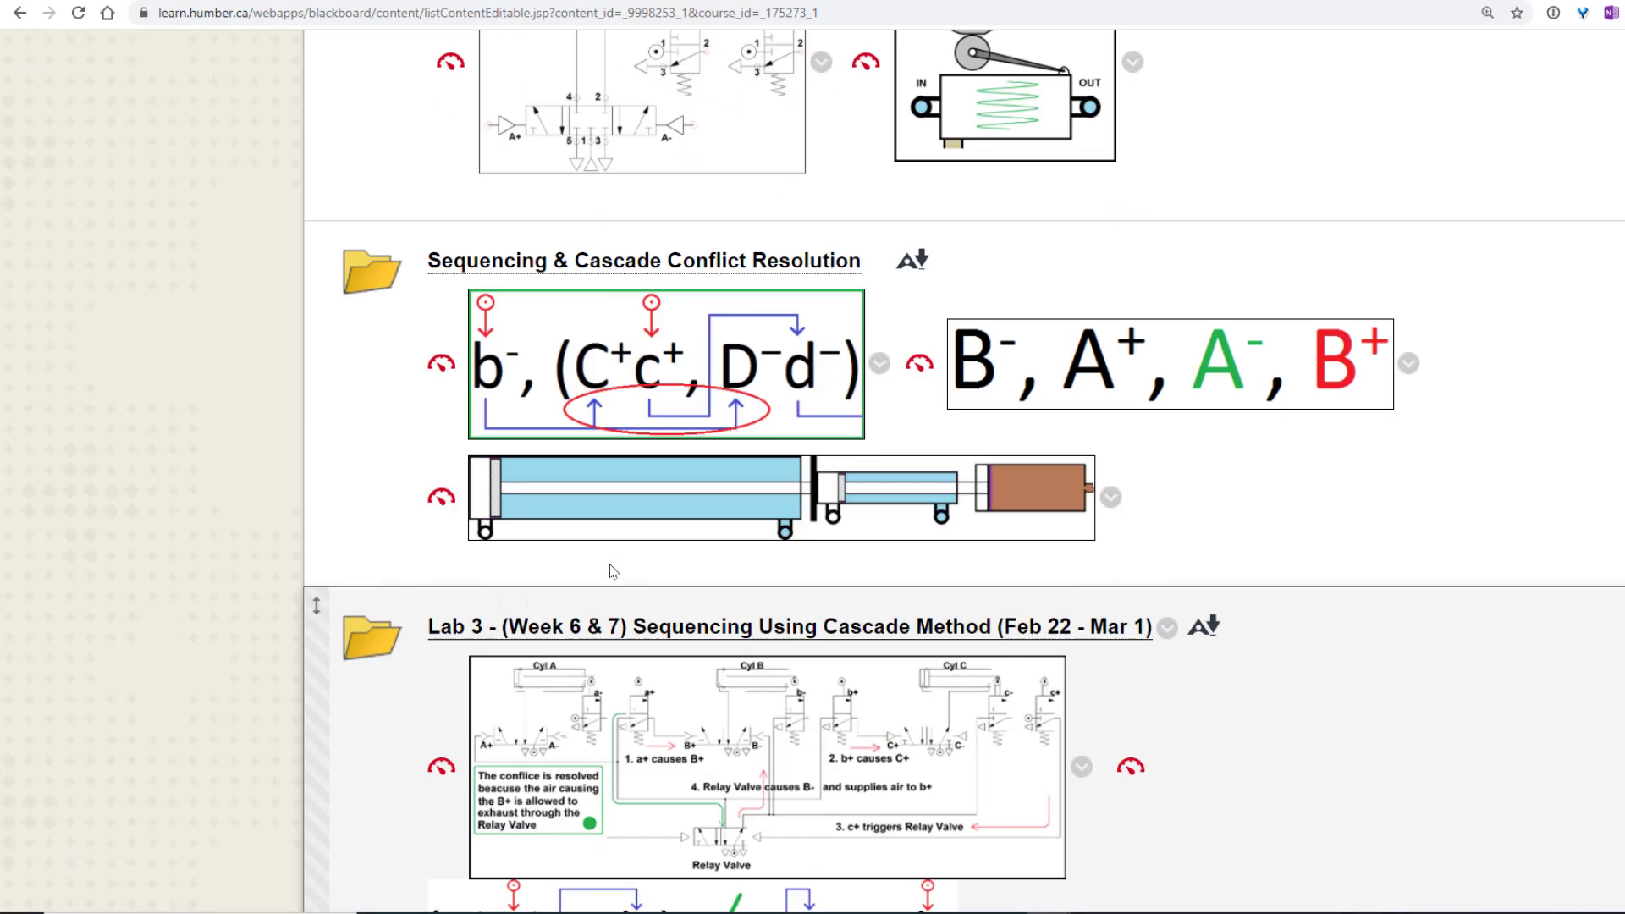
scroll(614, 572, up, 11)
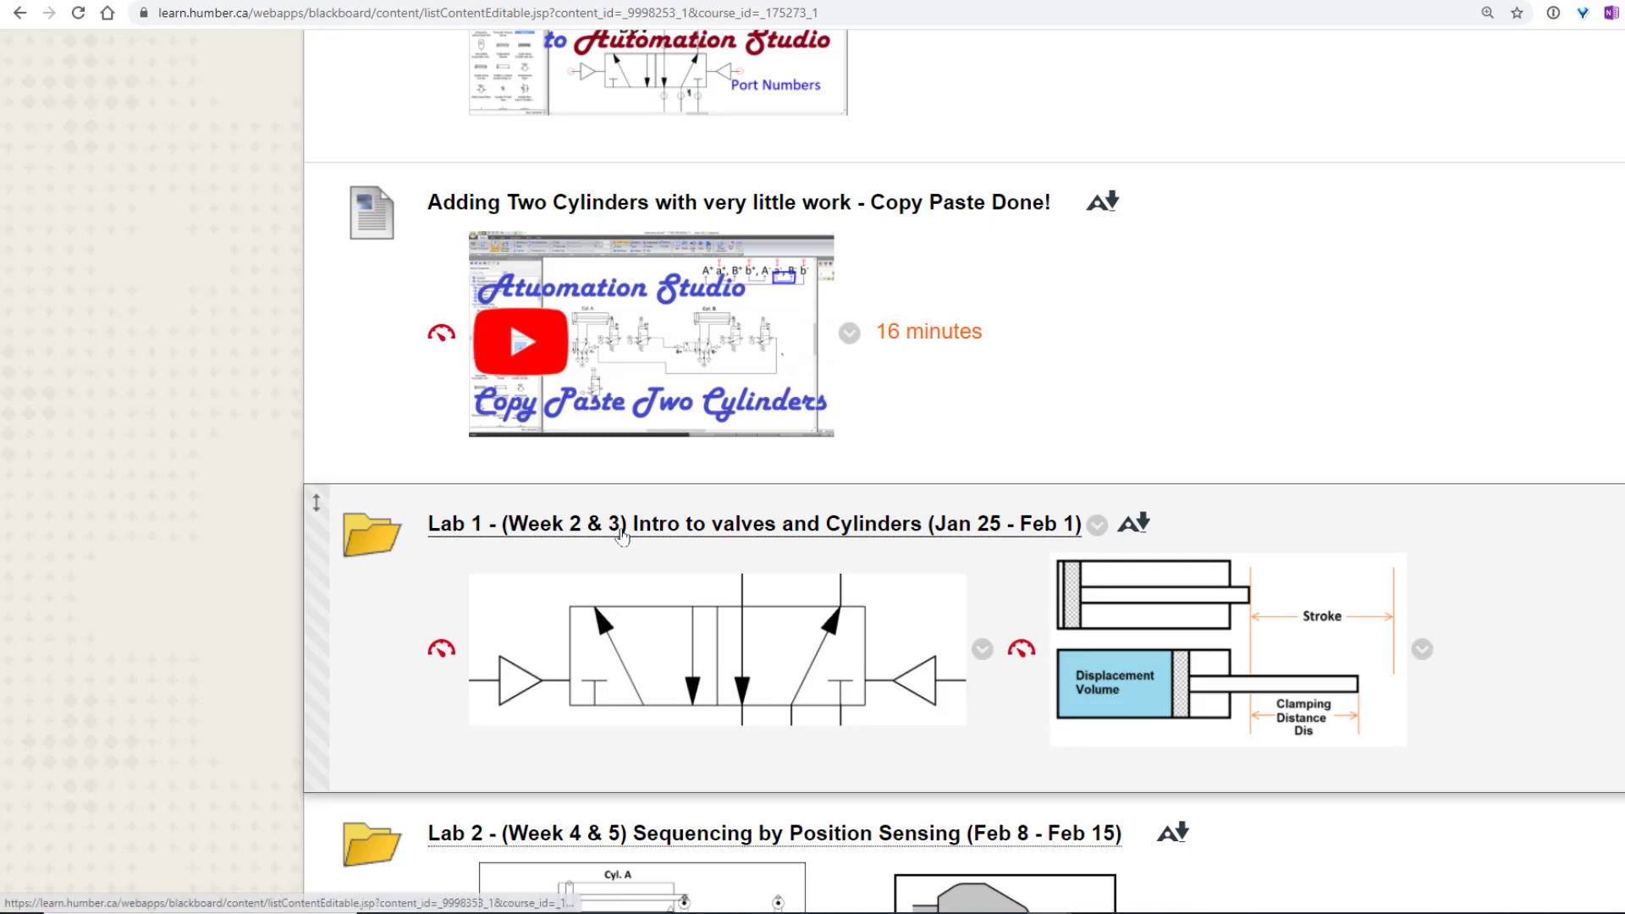
click(622, 534)
scroll(626, 542, down, 10)
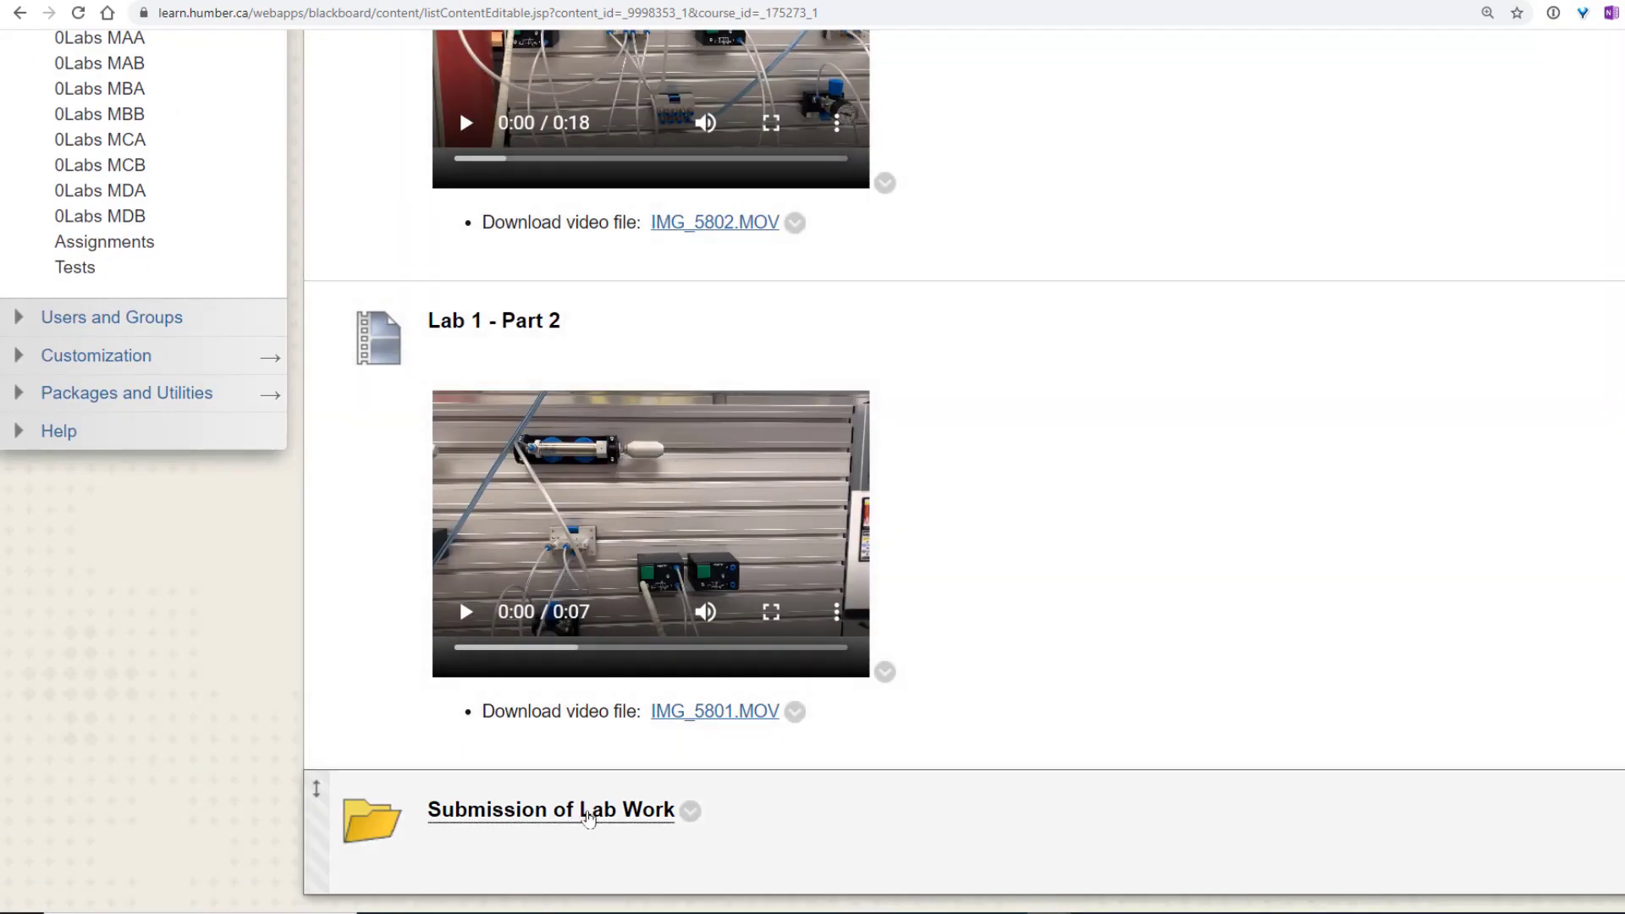
click(581, 808)
scroll(893, 554, down, 2)
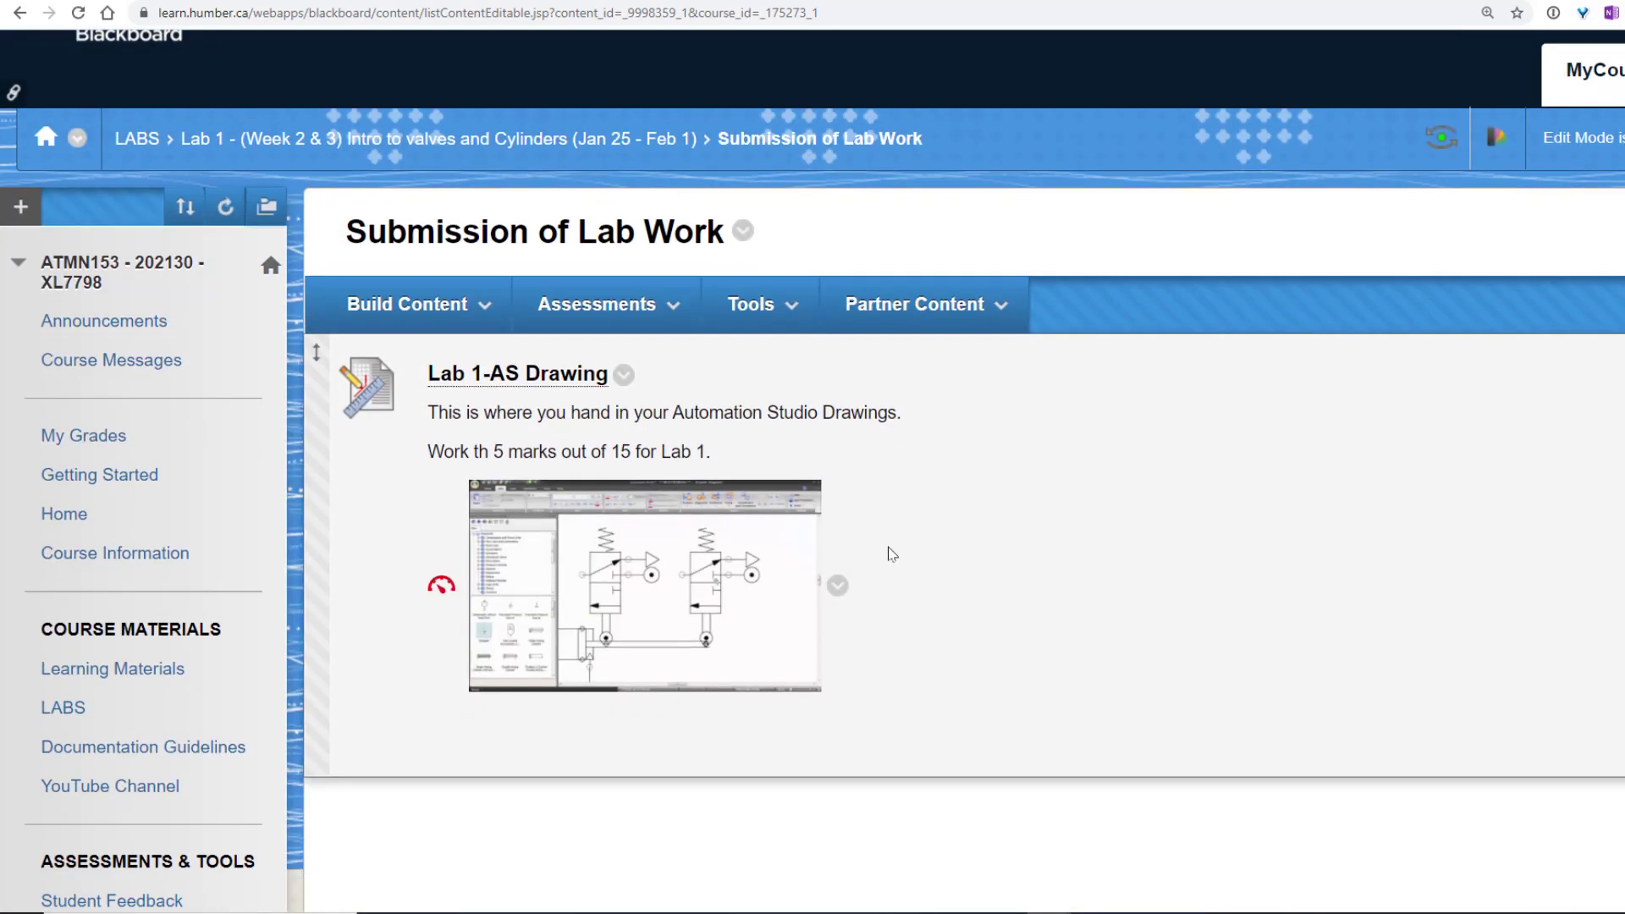
scroll(892, 554, down, 3)
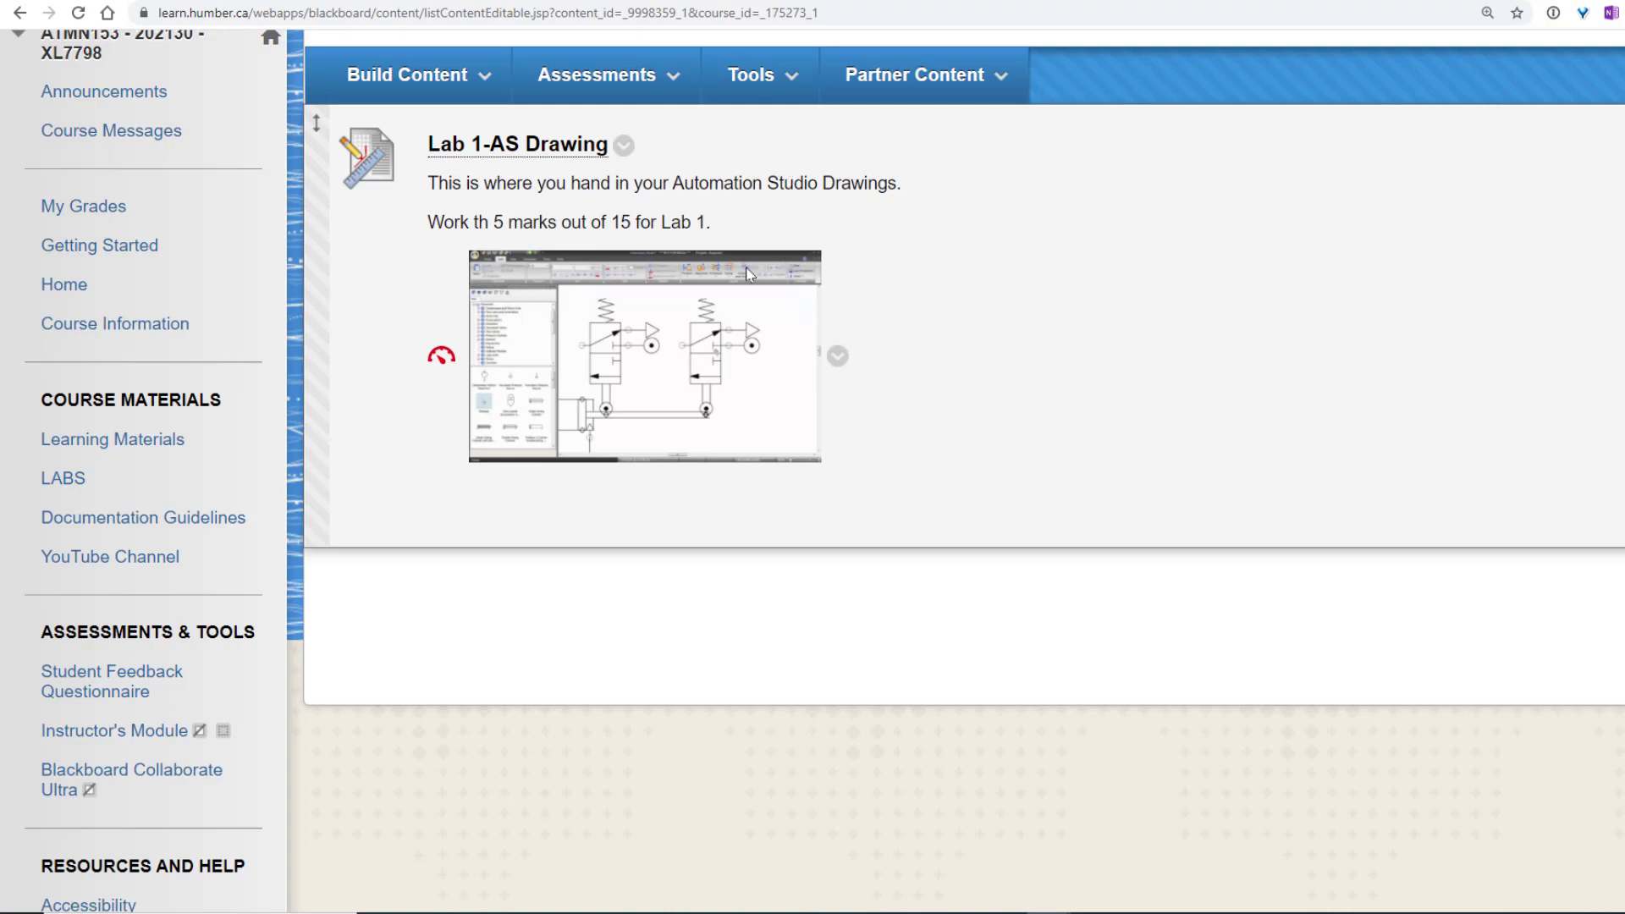
Step: Open the Lab 1-AS Drawing assignment, look through the local Downloads folder for a file to attach, and cancel the file selection
click(474, 145)
scroll(721, 452, down, 5)
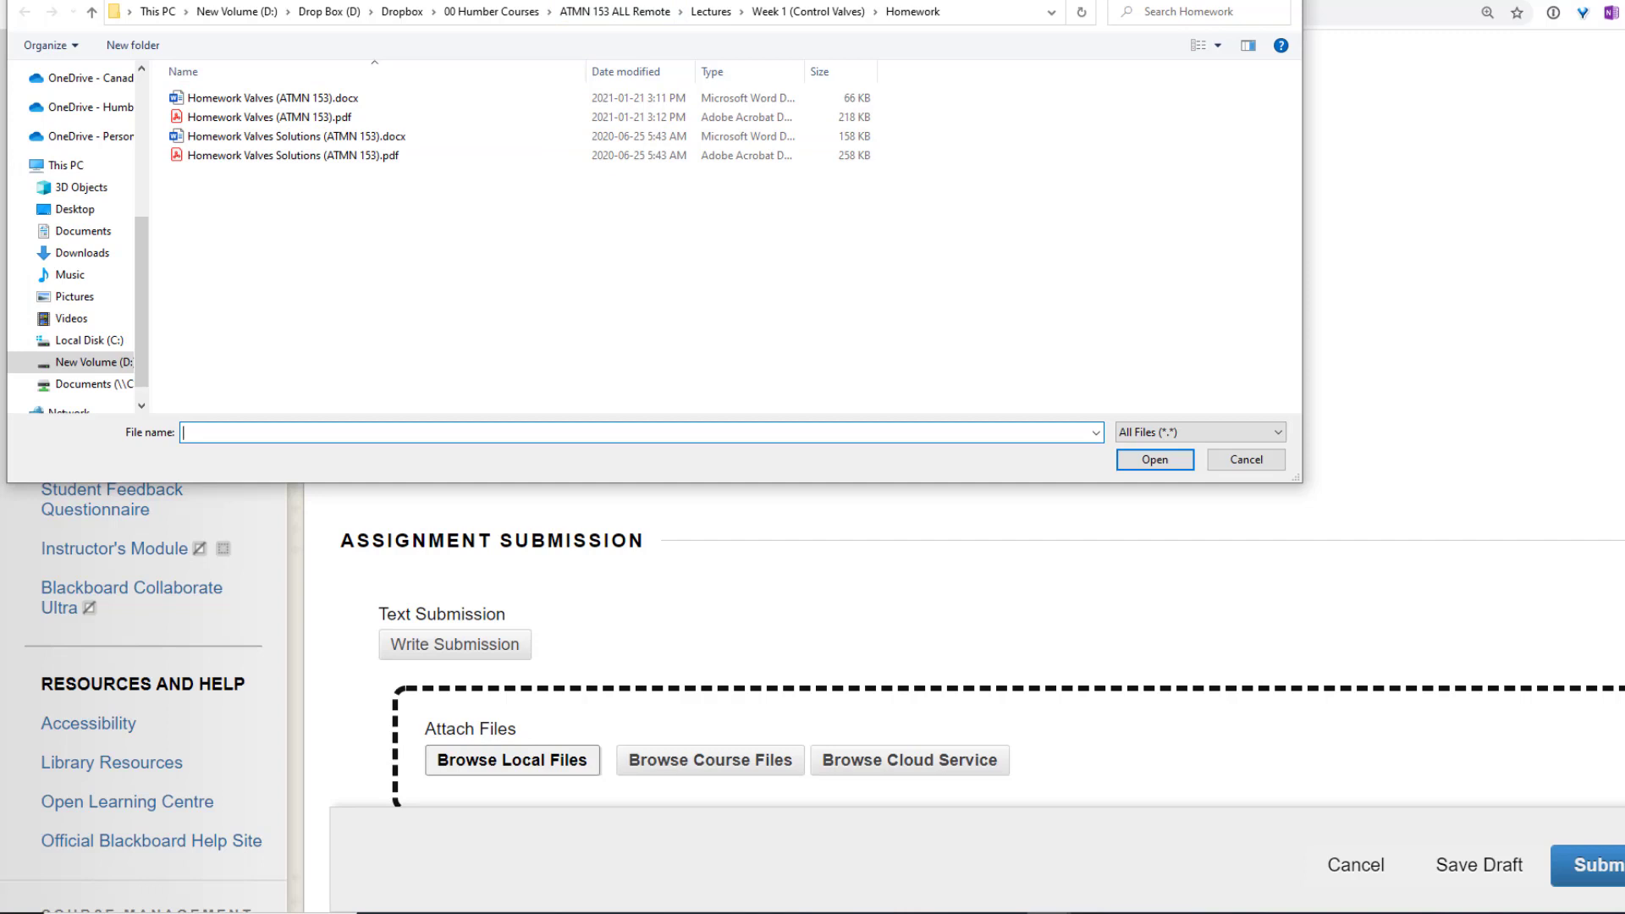
scroll(68, 280, down, 1)
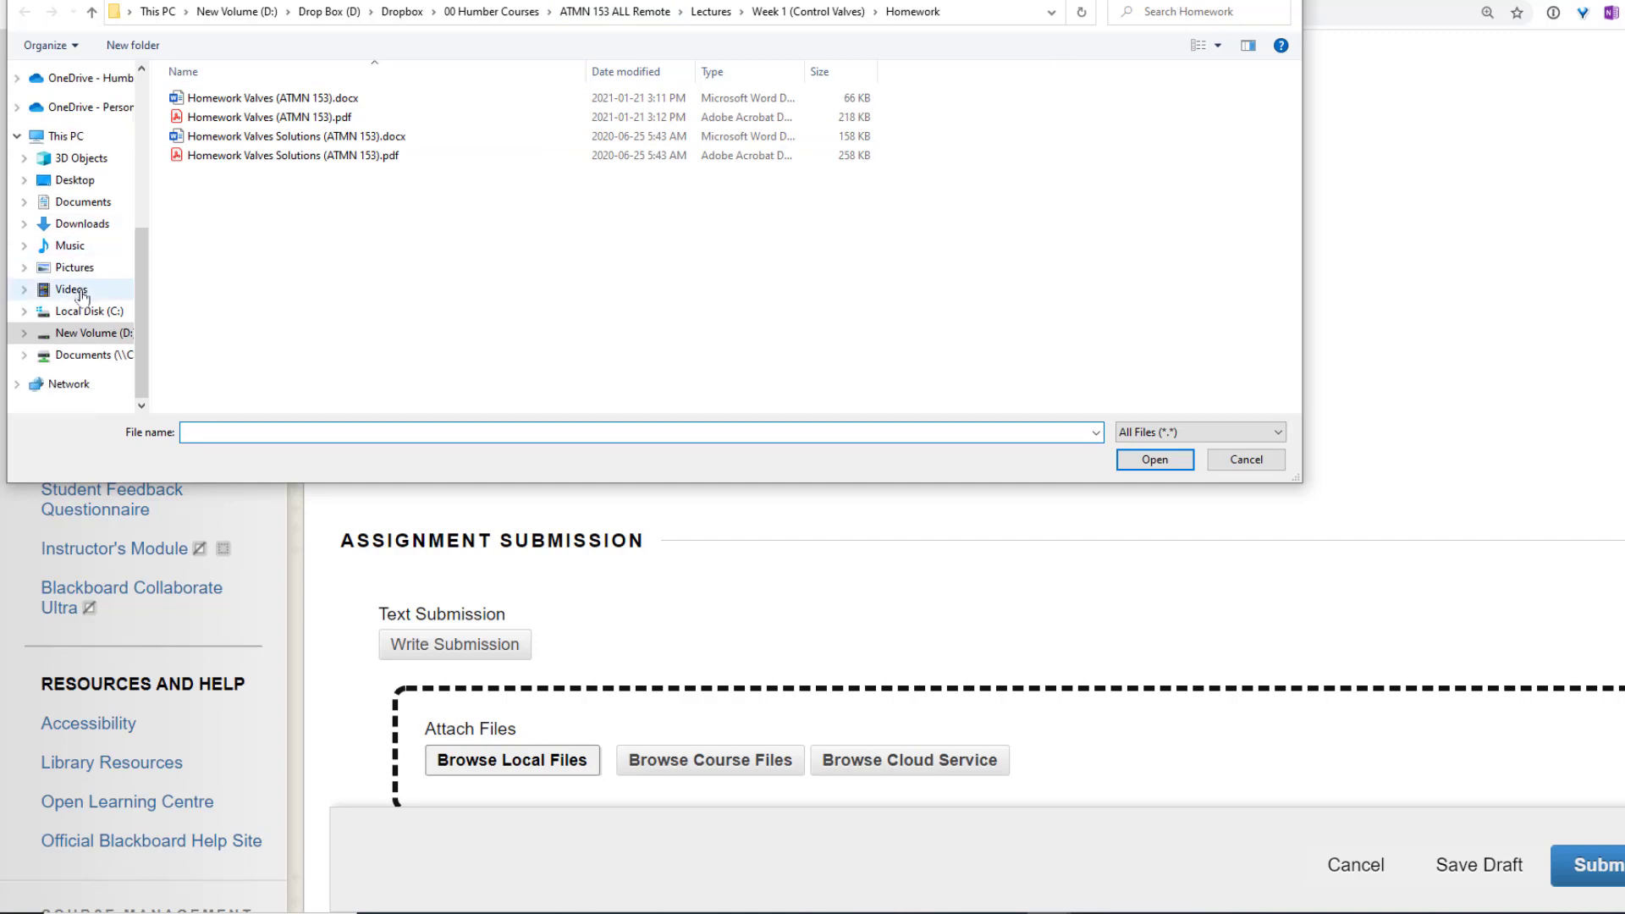
click(92, 224)
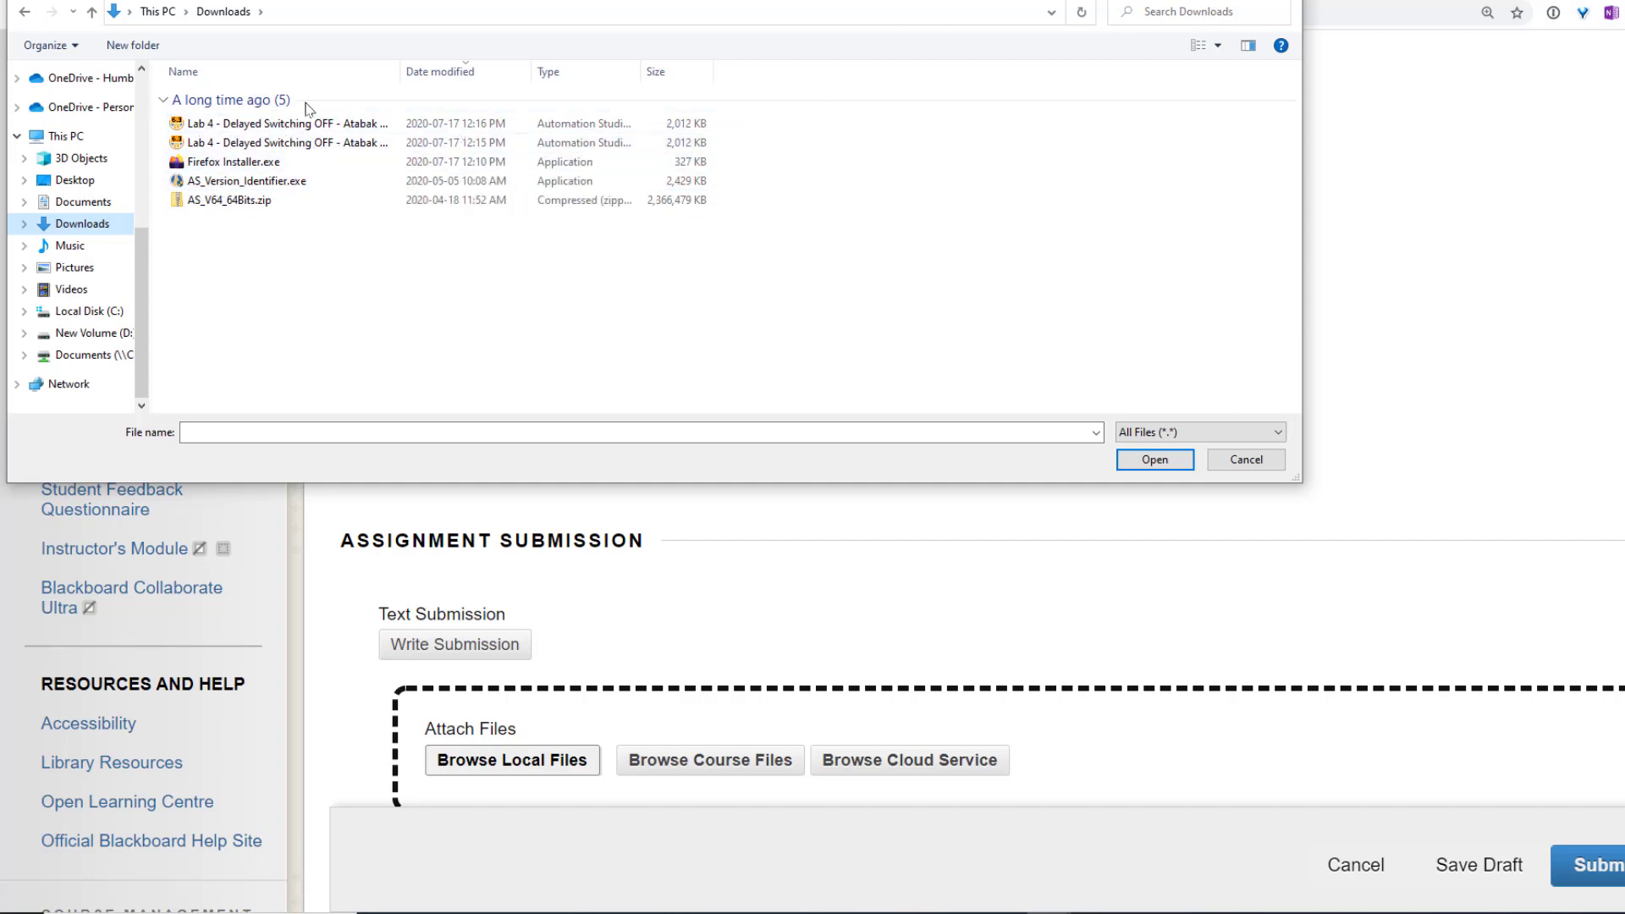
click(1225, 460)
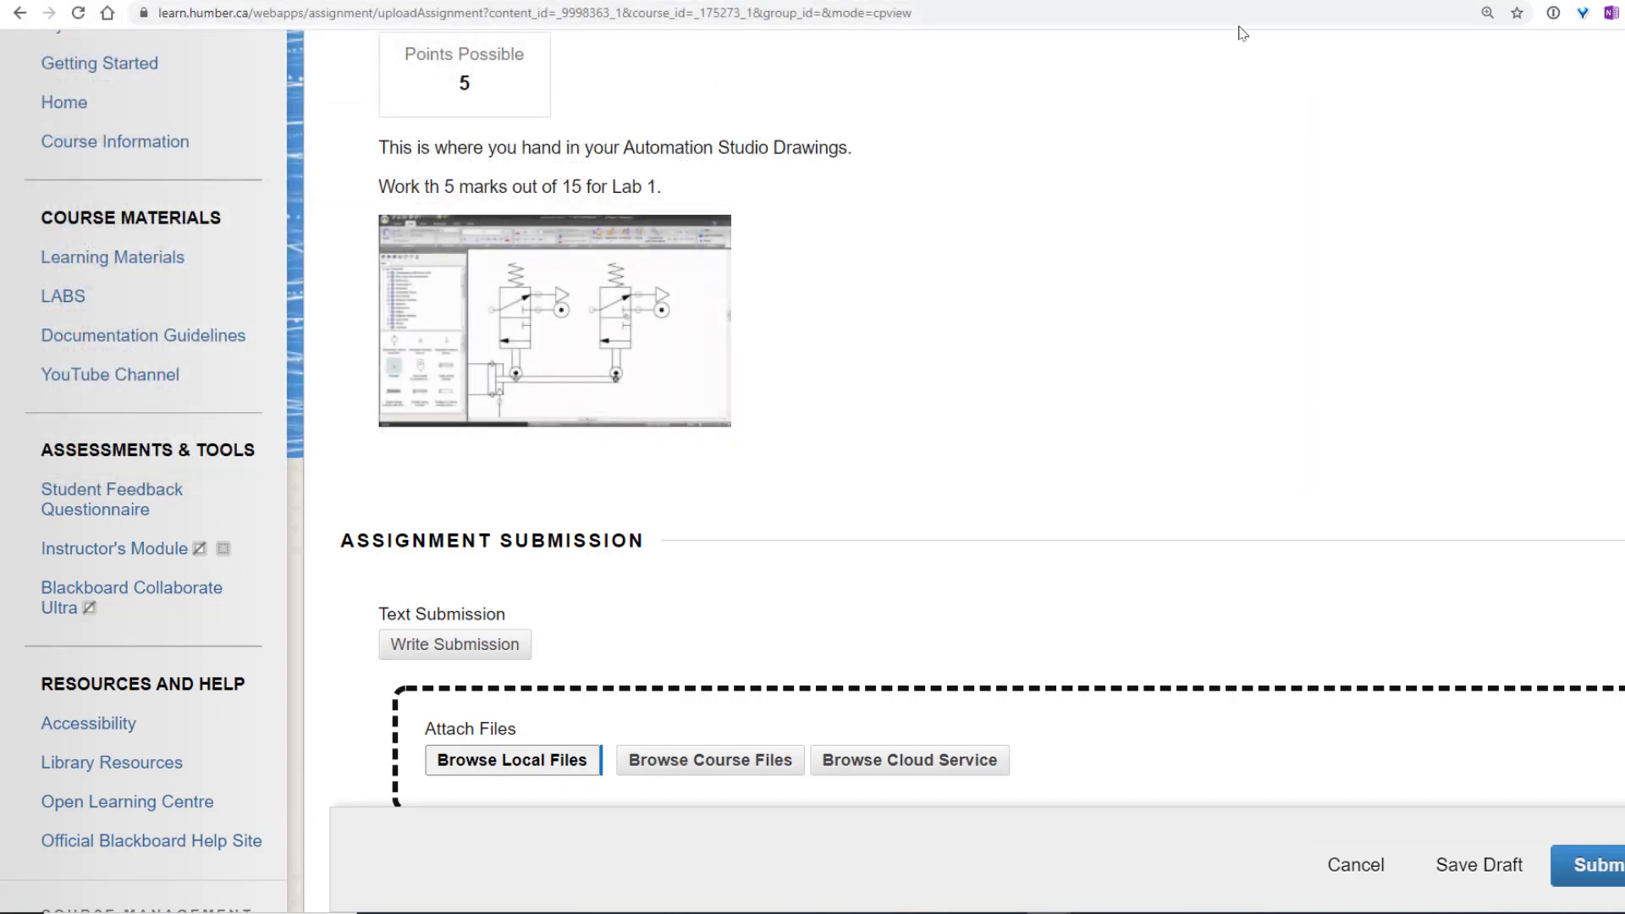
Step: Look at the circuit in Automation Studio, return to Blackboard and cancel the Lab 1-AS Drawing submission
click(1389, 0)
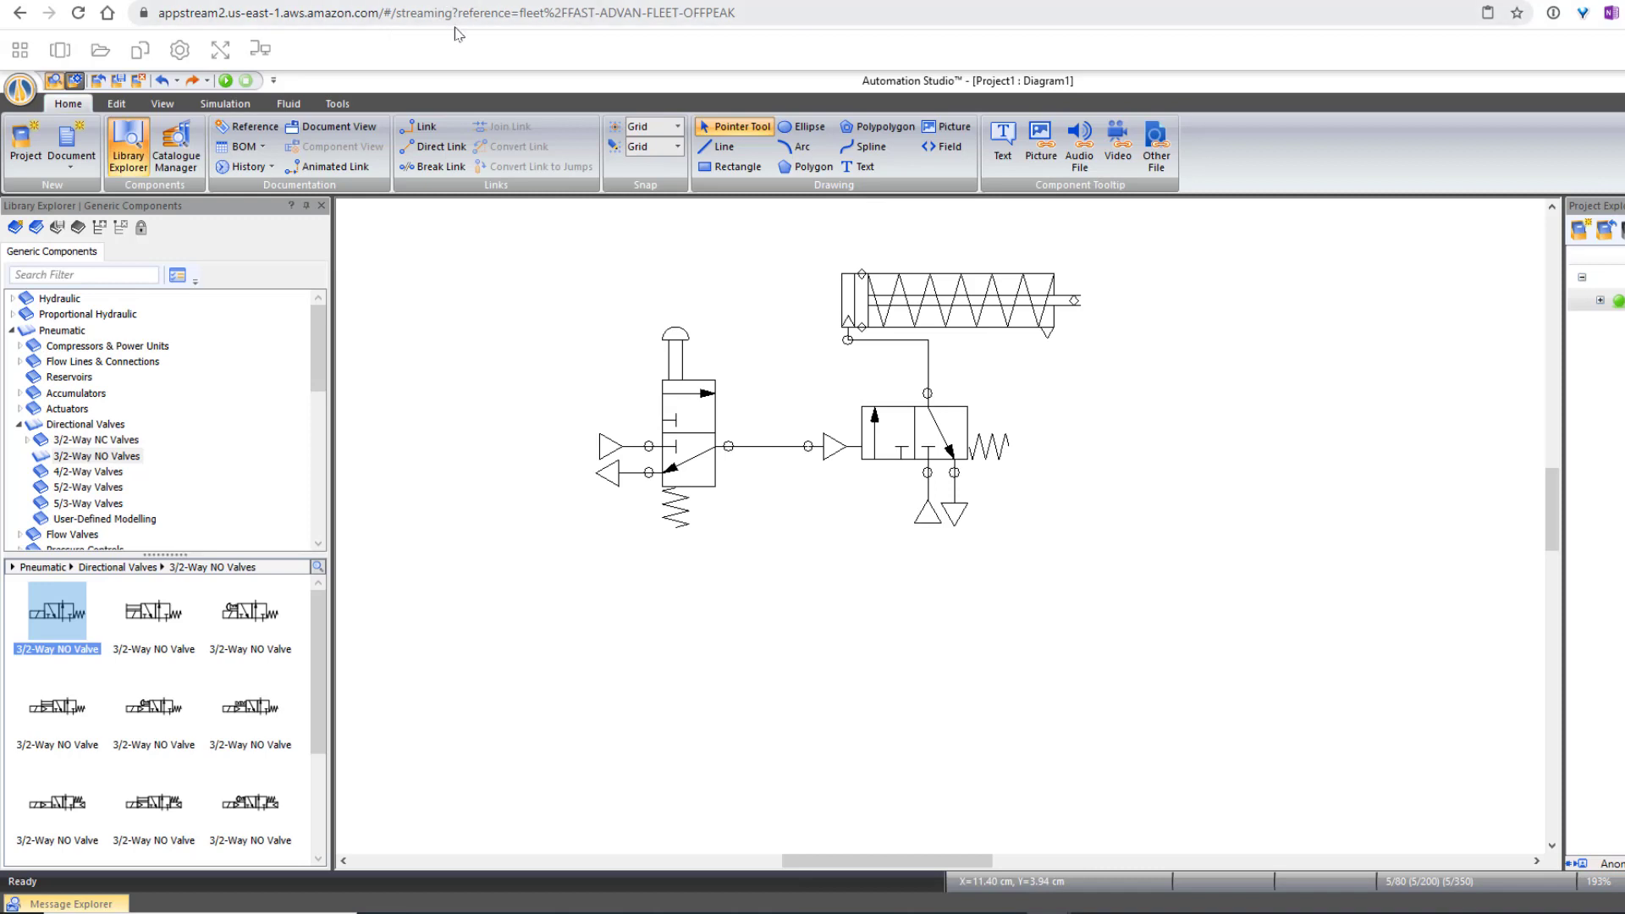
click(381, 0)
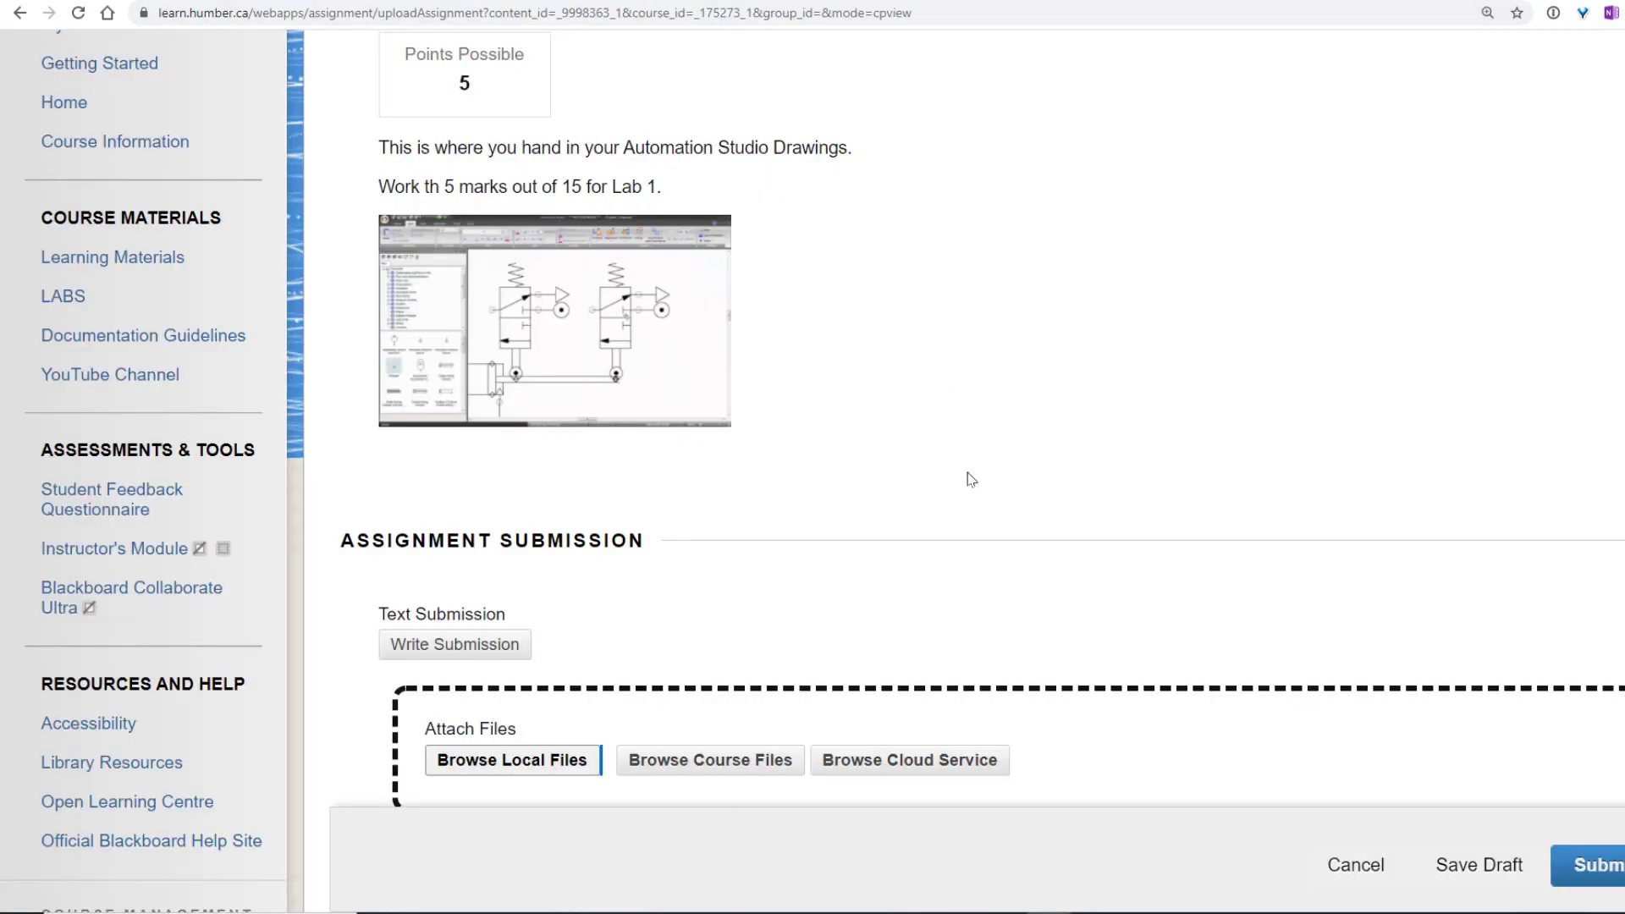
click(1373, 867)
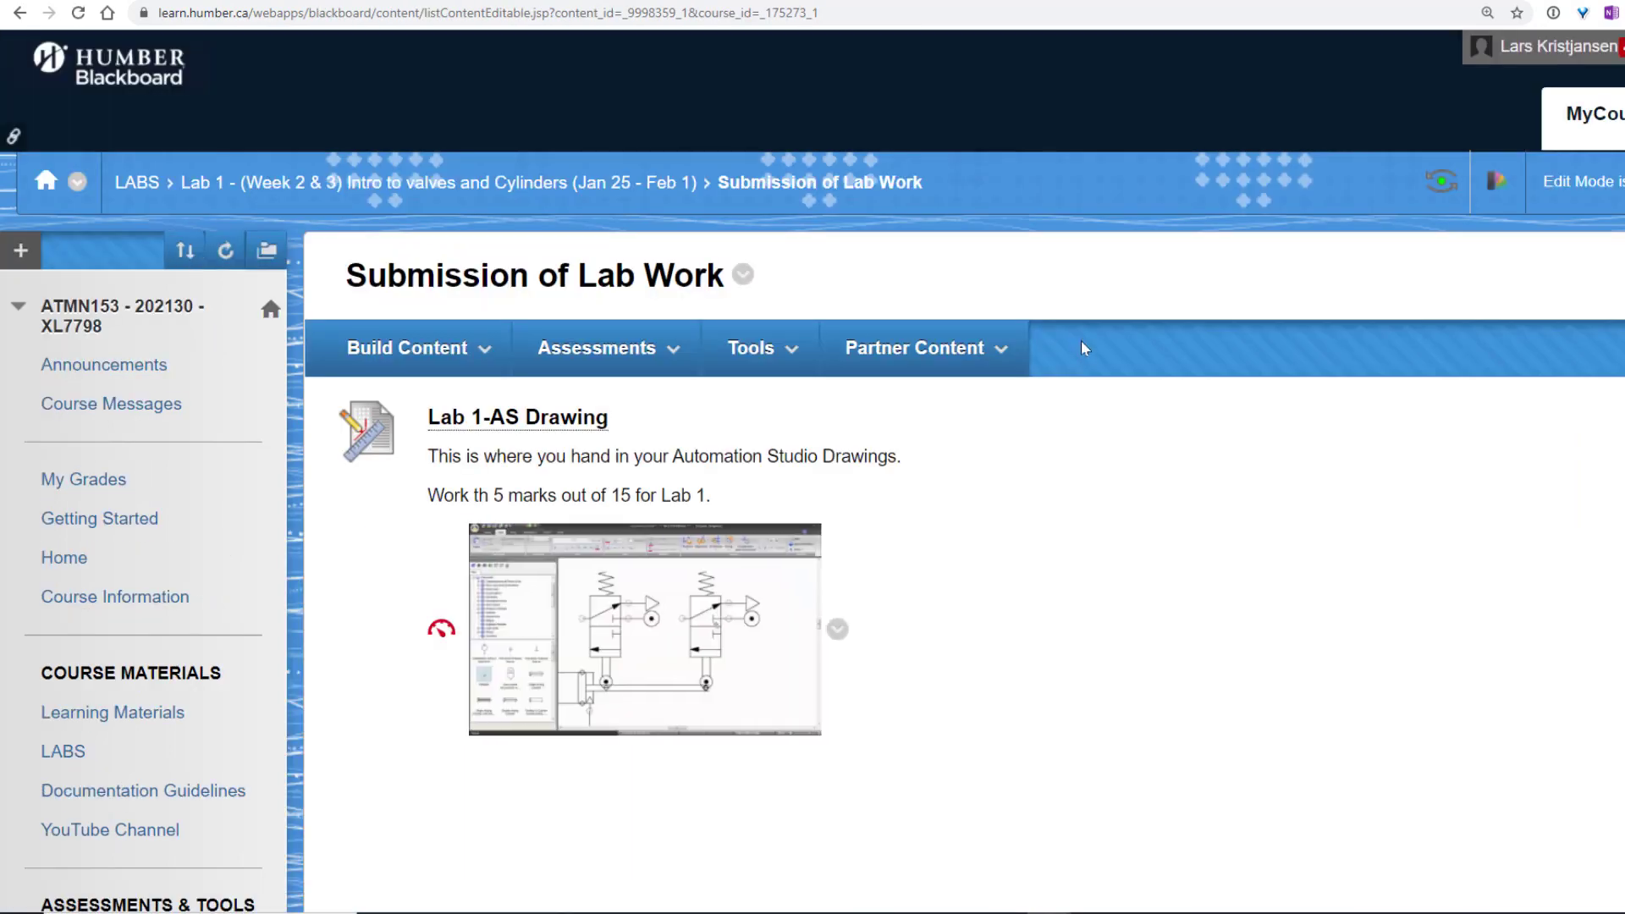